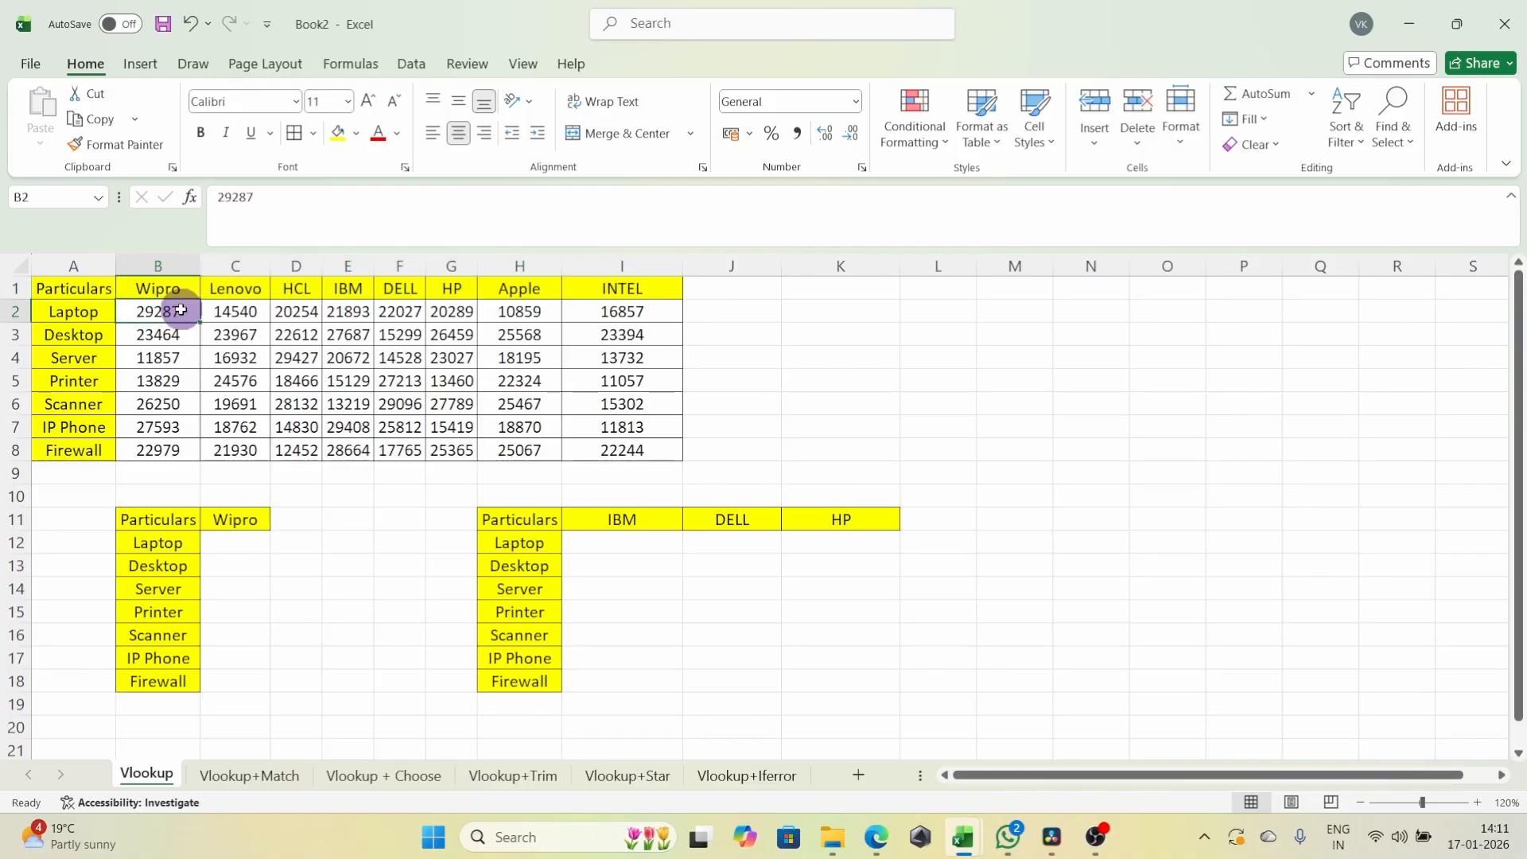
- Start a VLOOKUP formula in C12 with the column-locked reference $B12 as the lookup value
click(155, 289)
click(105, 312)
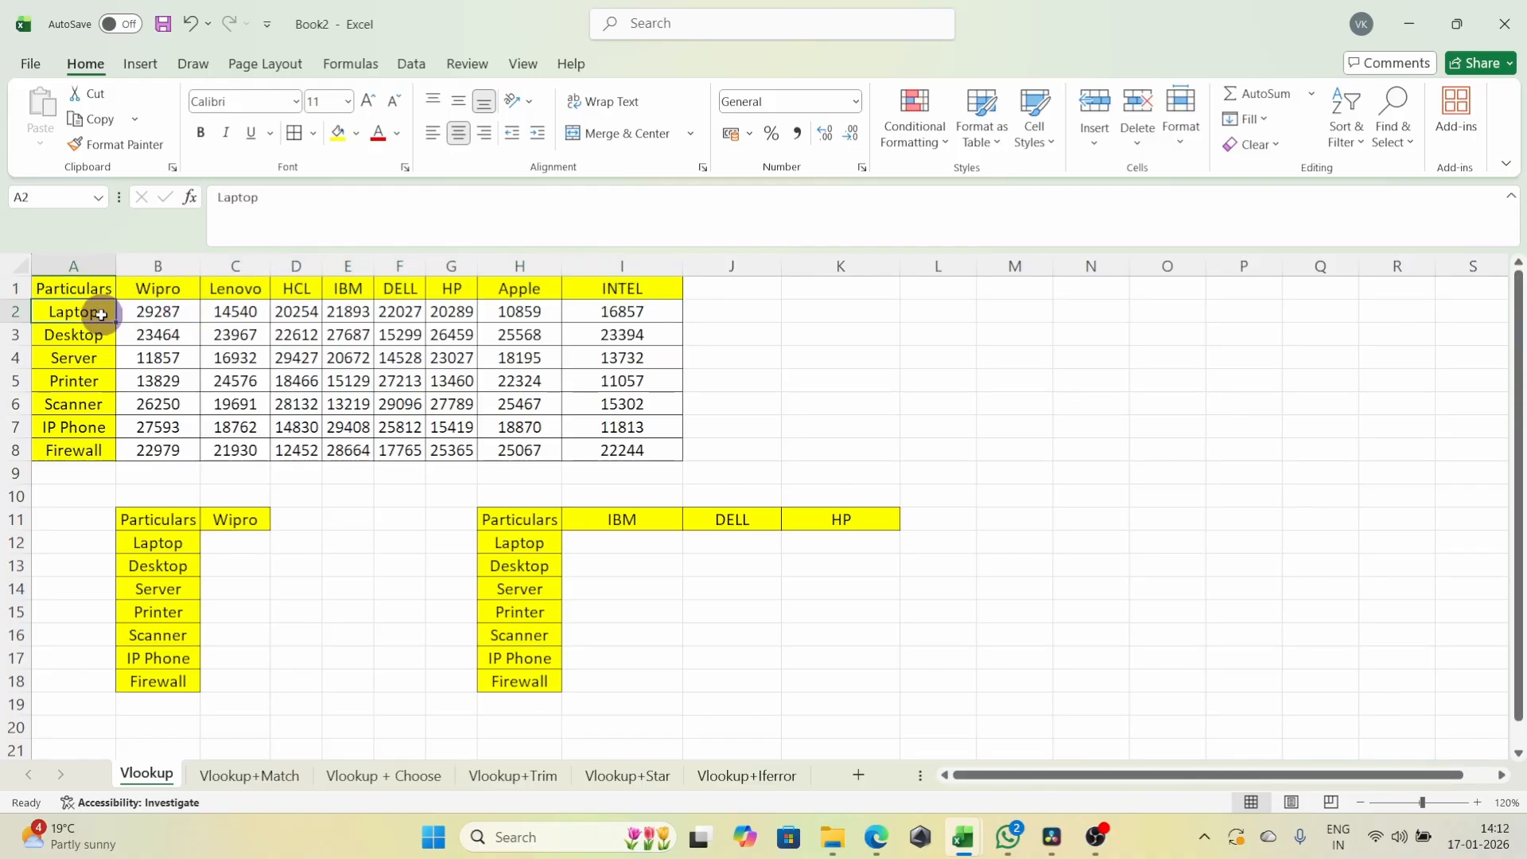
click(224, 540)
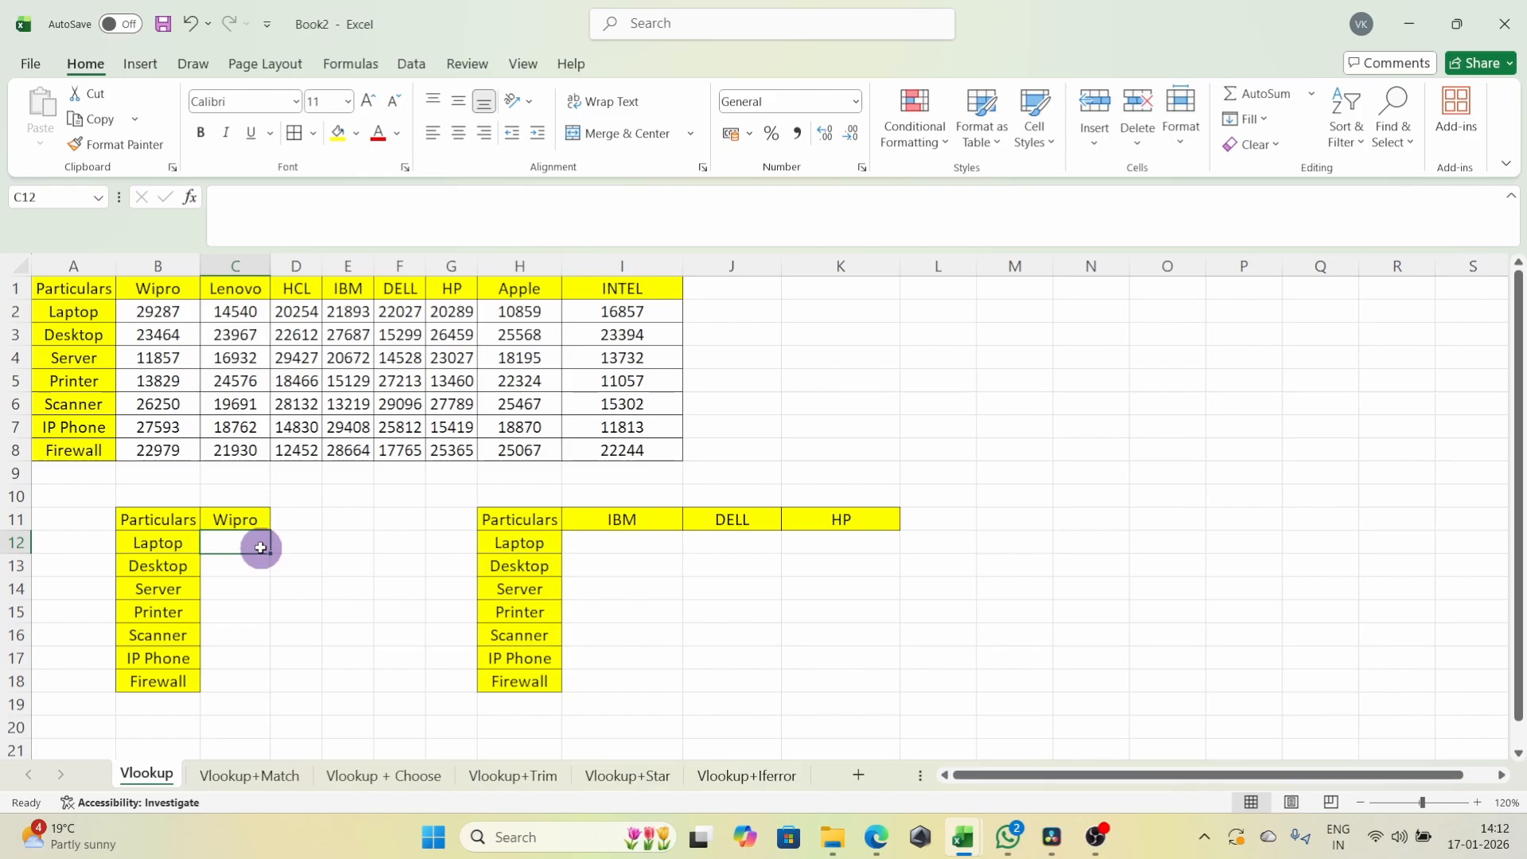
text(=vl)
key(Tab)
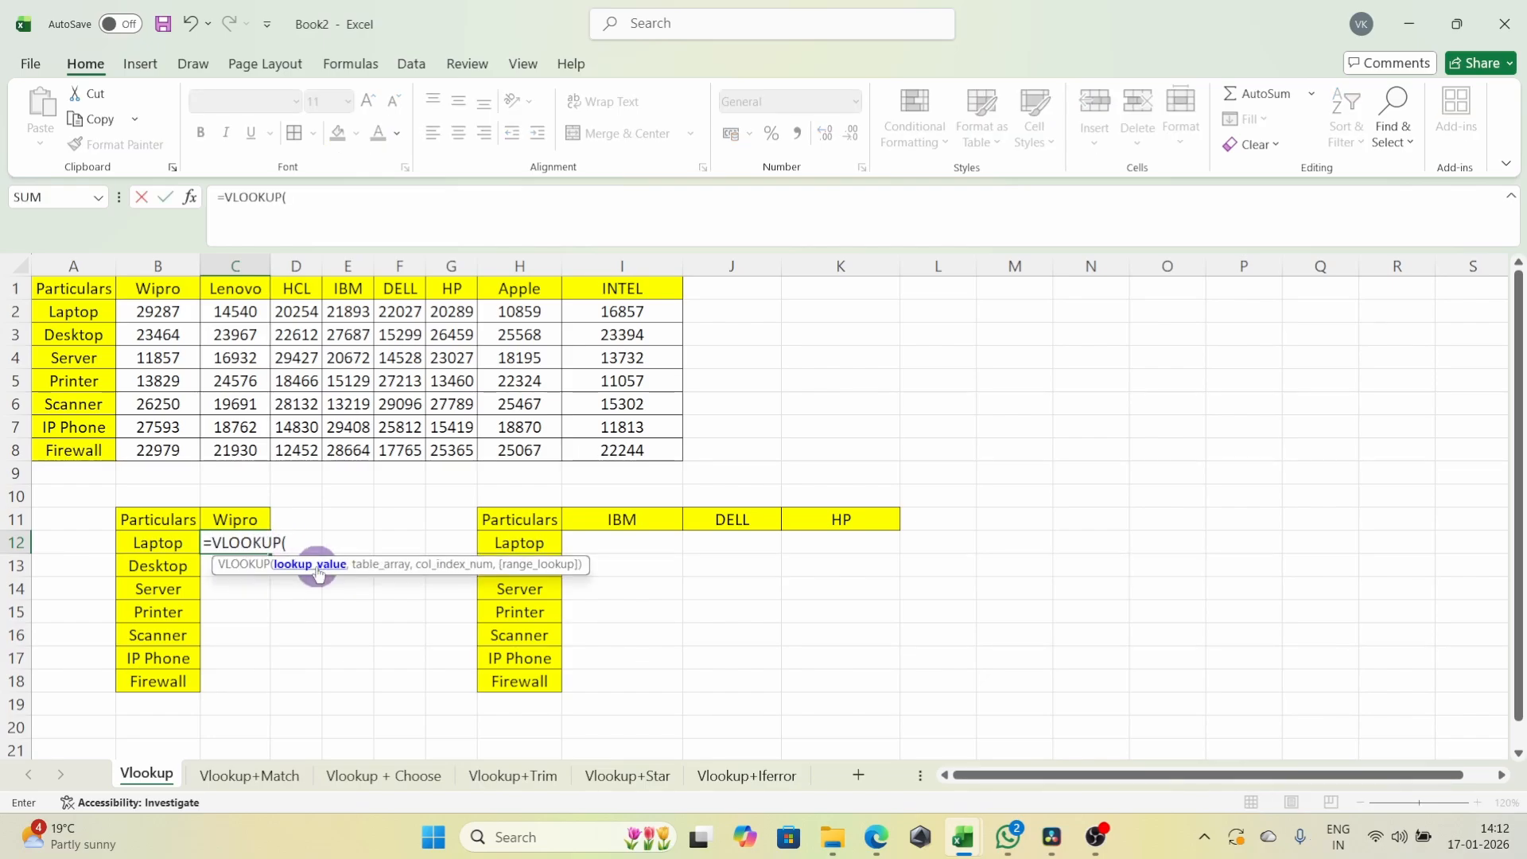
click(168, 545)
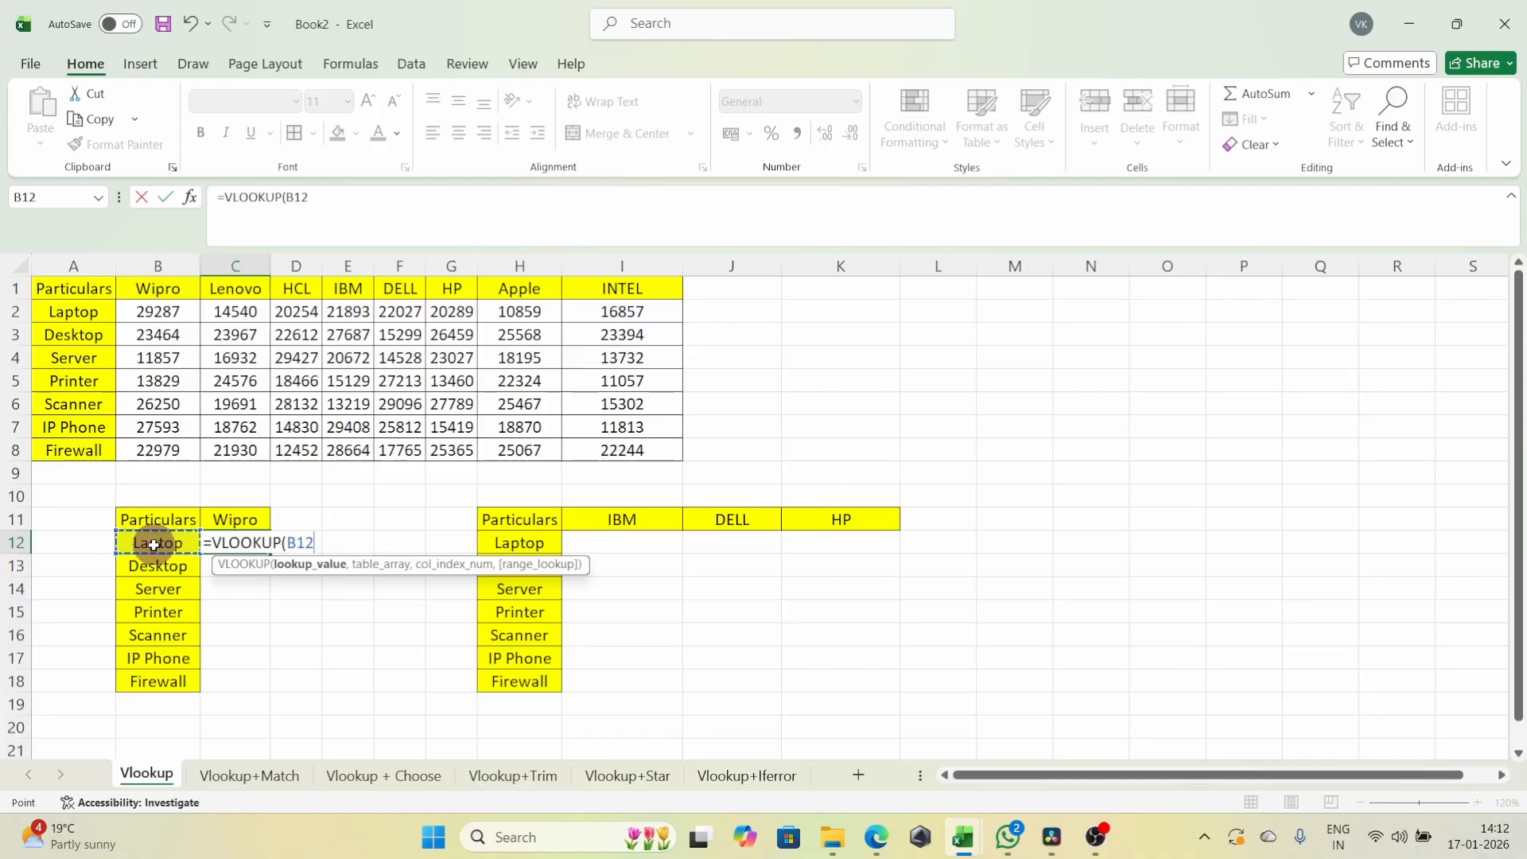
key(F4)
key(F4)
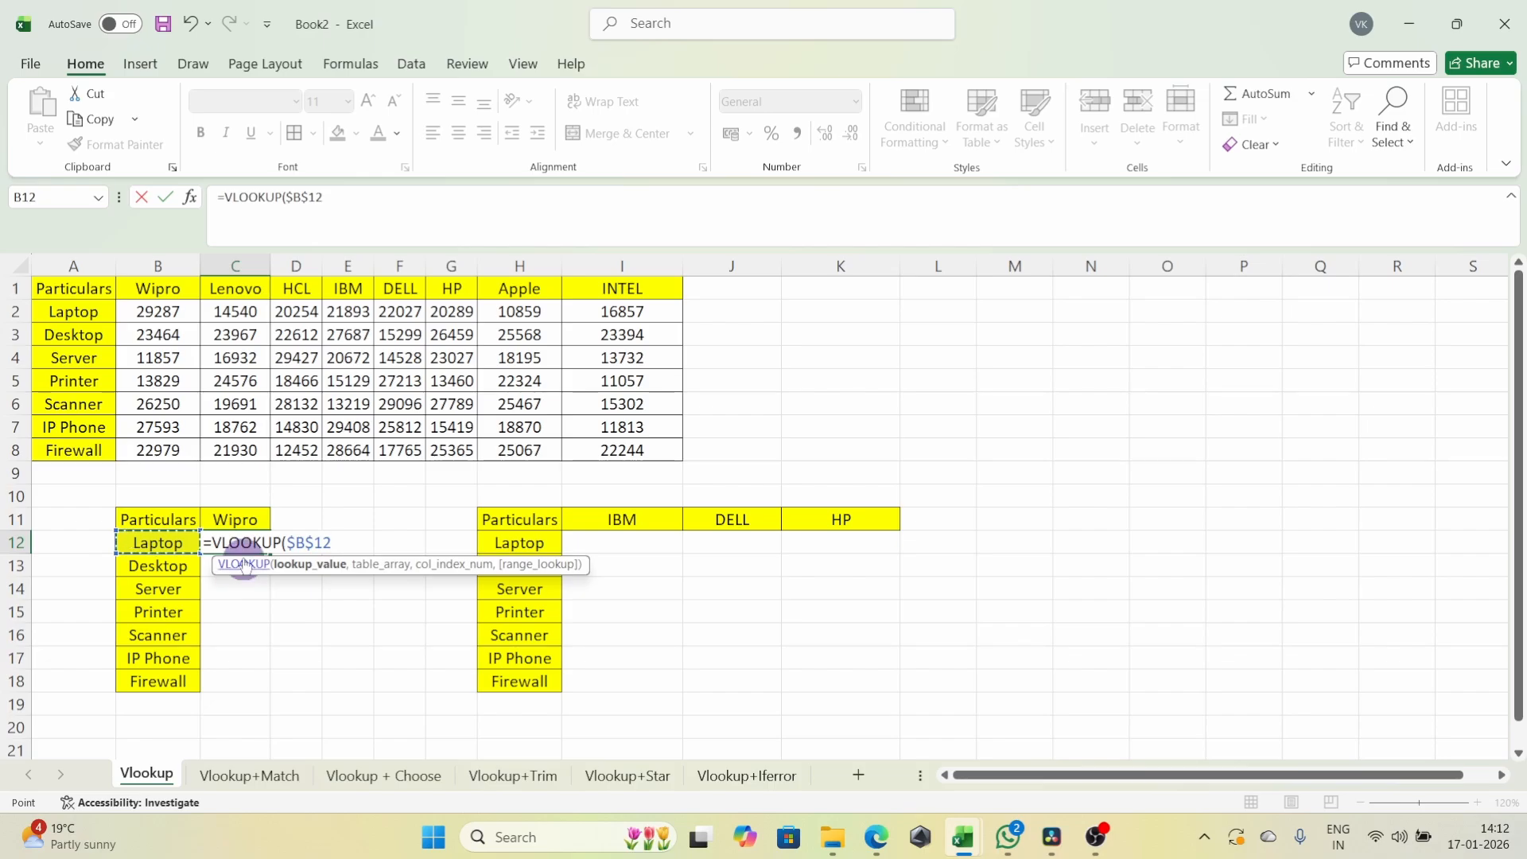
key(F4)
key(F4)
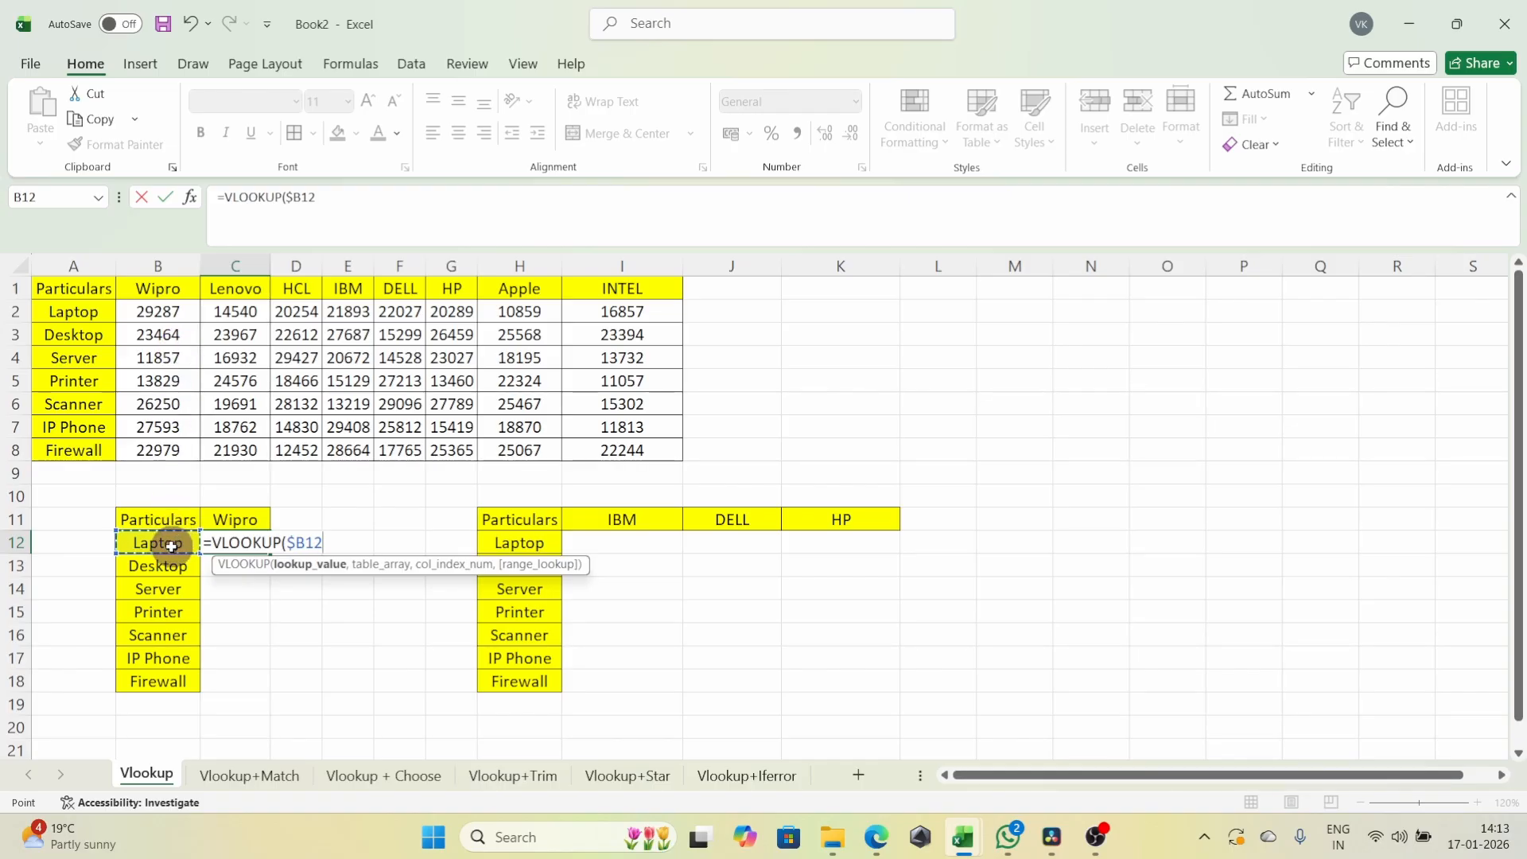
- Add the whole source table as the absolute table array $A$1:$I$8 in the C12 formula
text(,)
drag(100, 288, 648, 446)
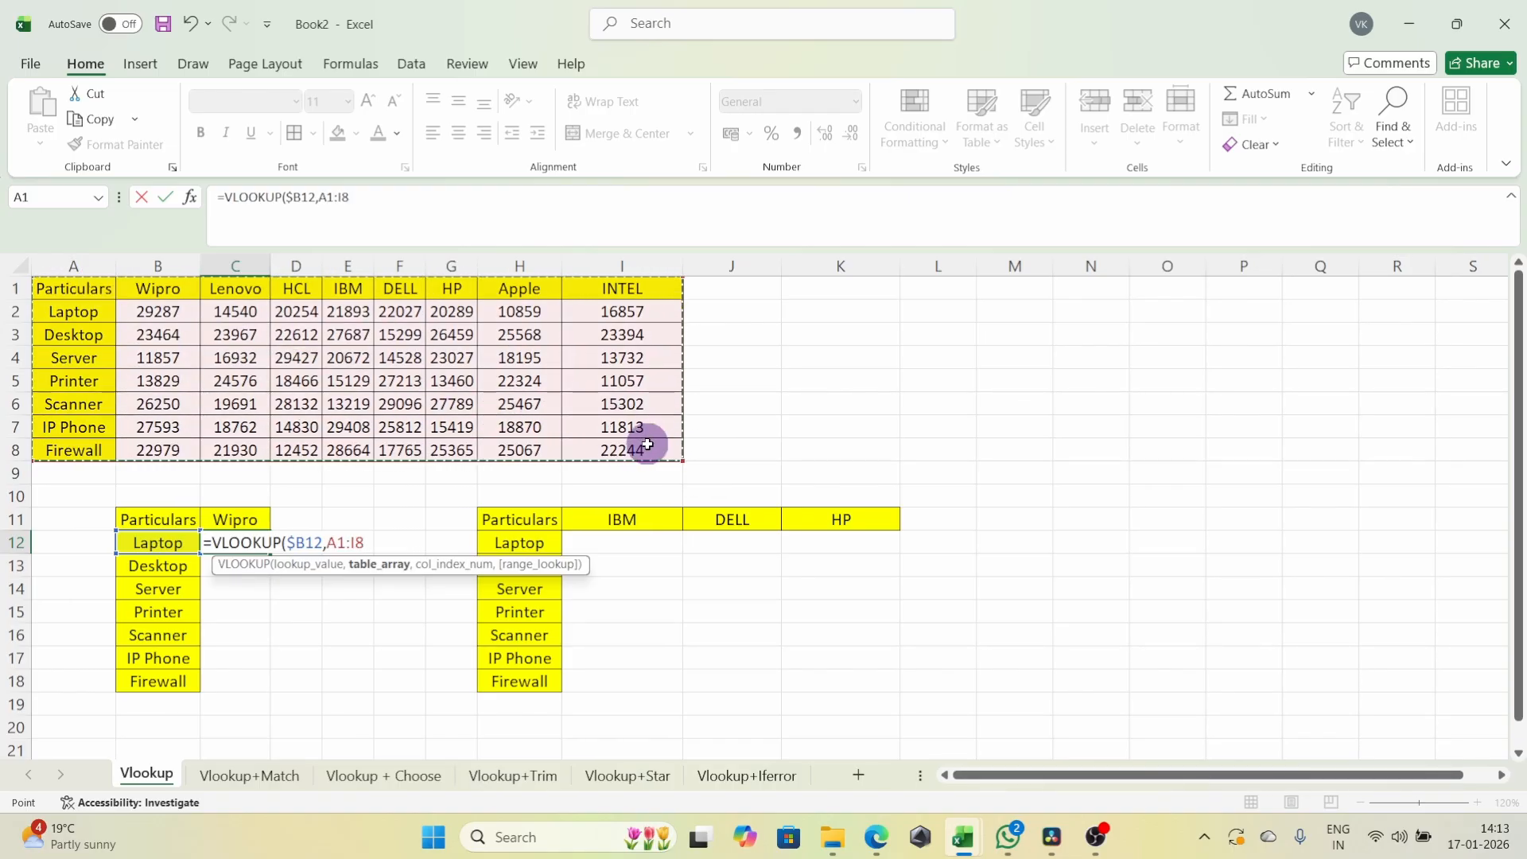
key(F4)
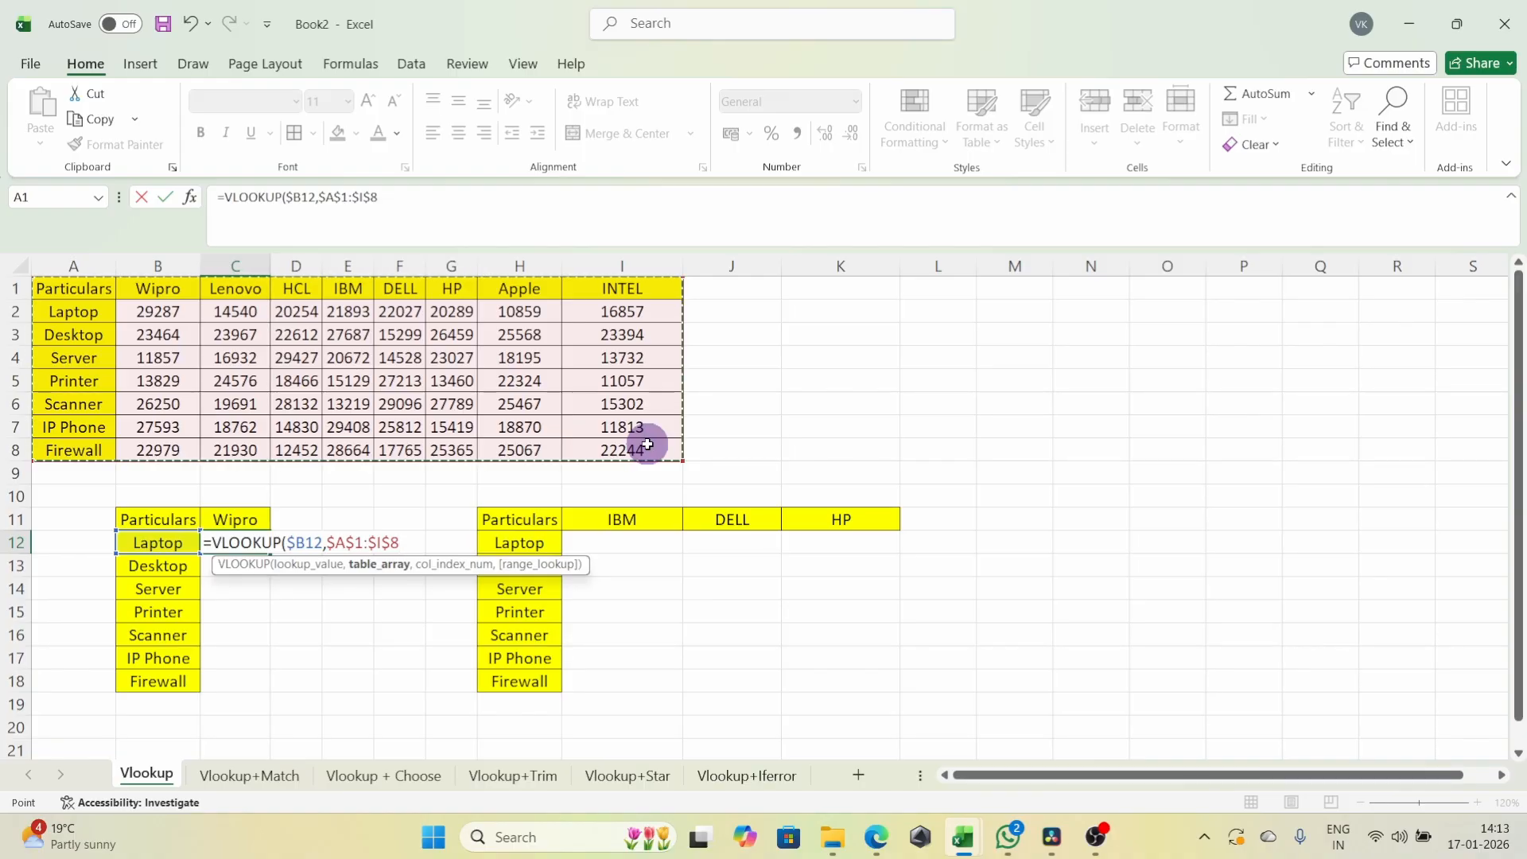
text(,)
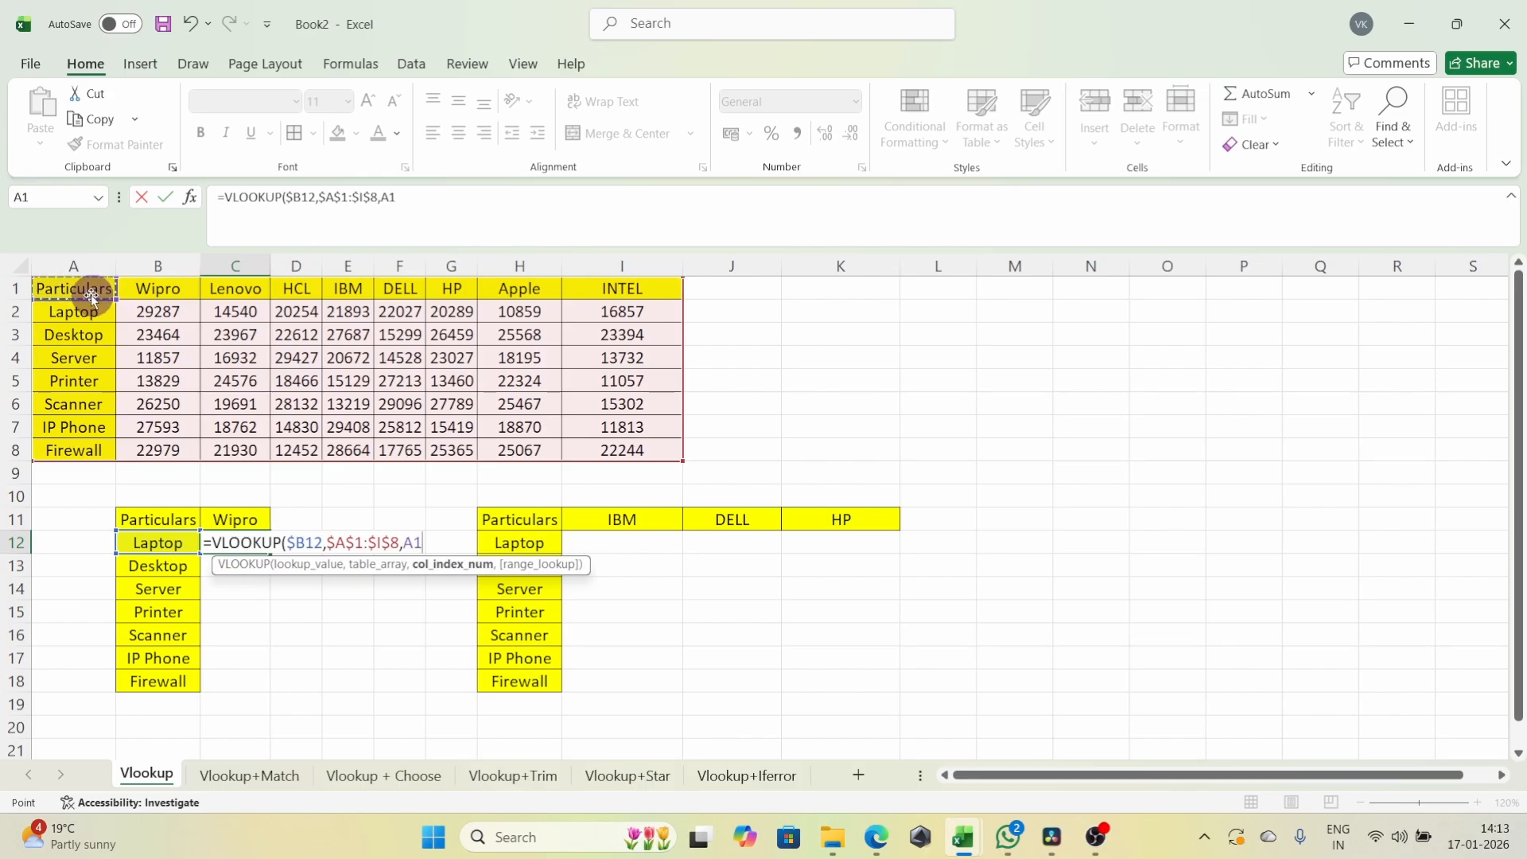
- Complete the C12 formula with column index 2 for Wipro and 0 for an exact match
click(148, 293)
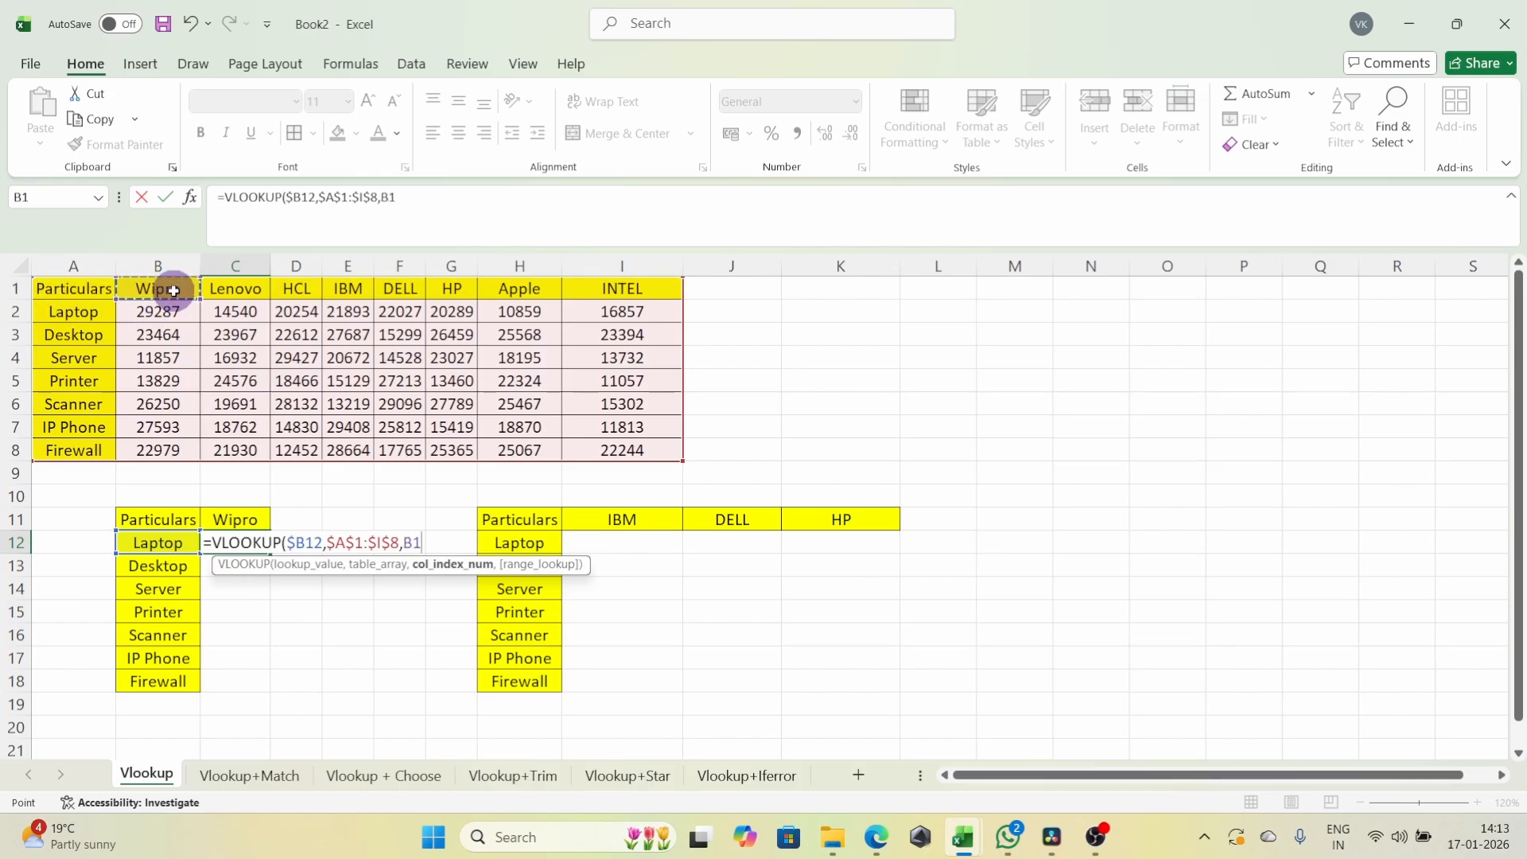
key(BackSpace)
key(BackSpace)
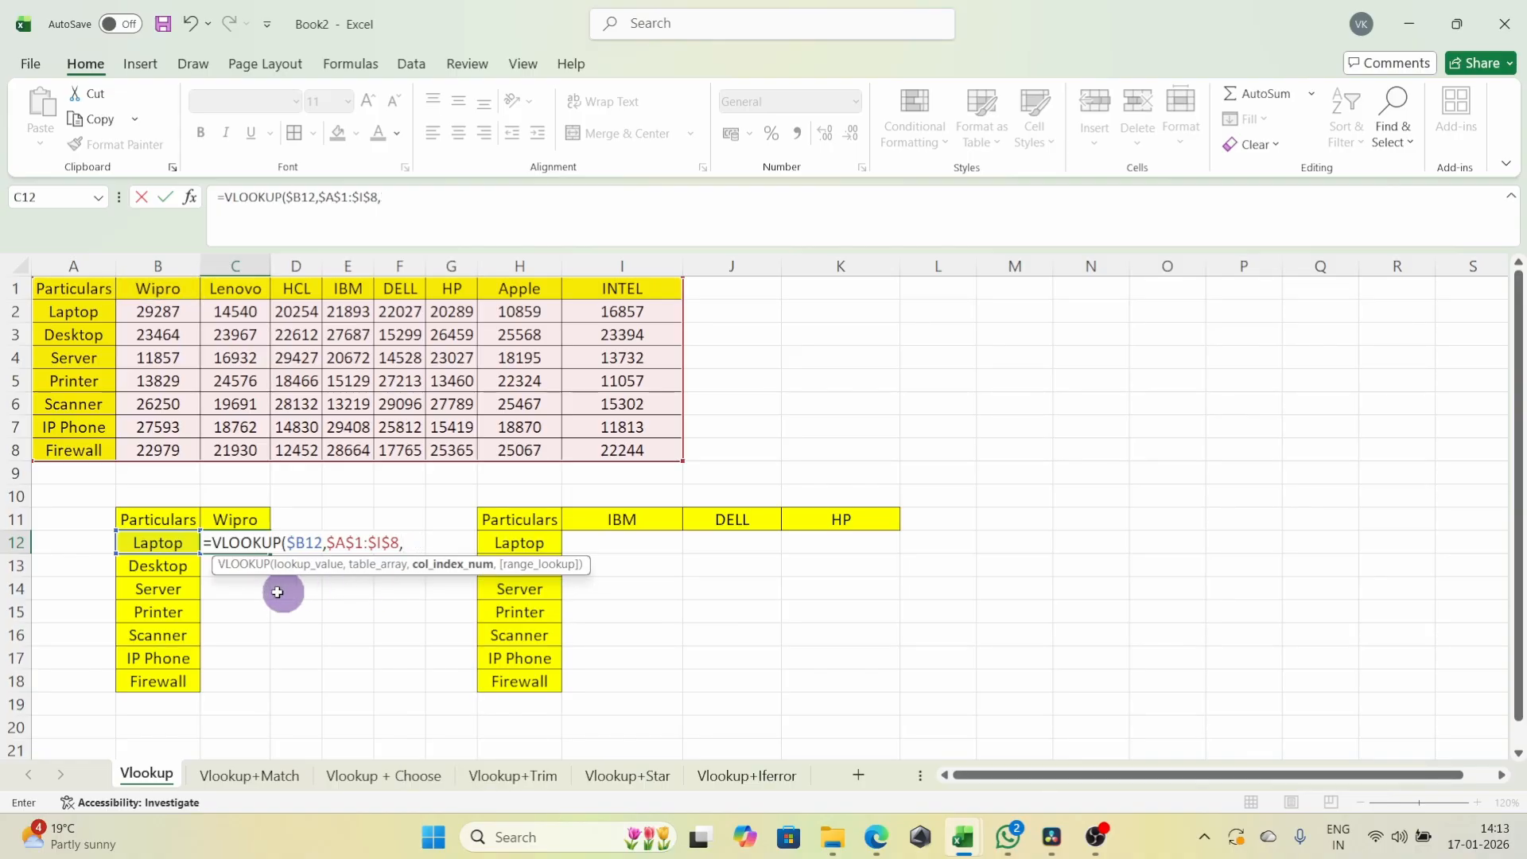
text(2,)
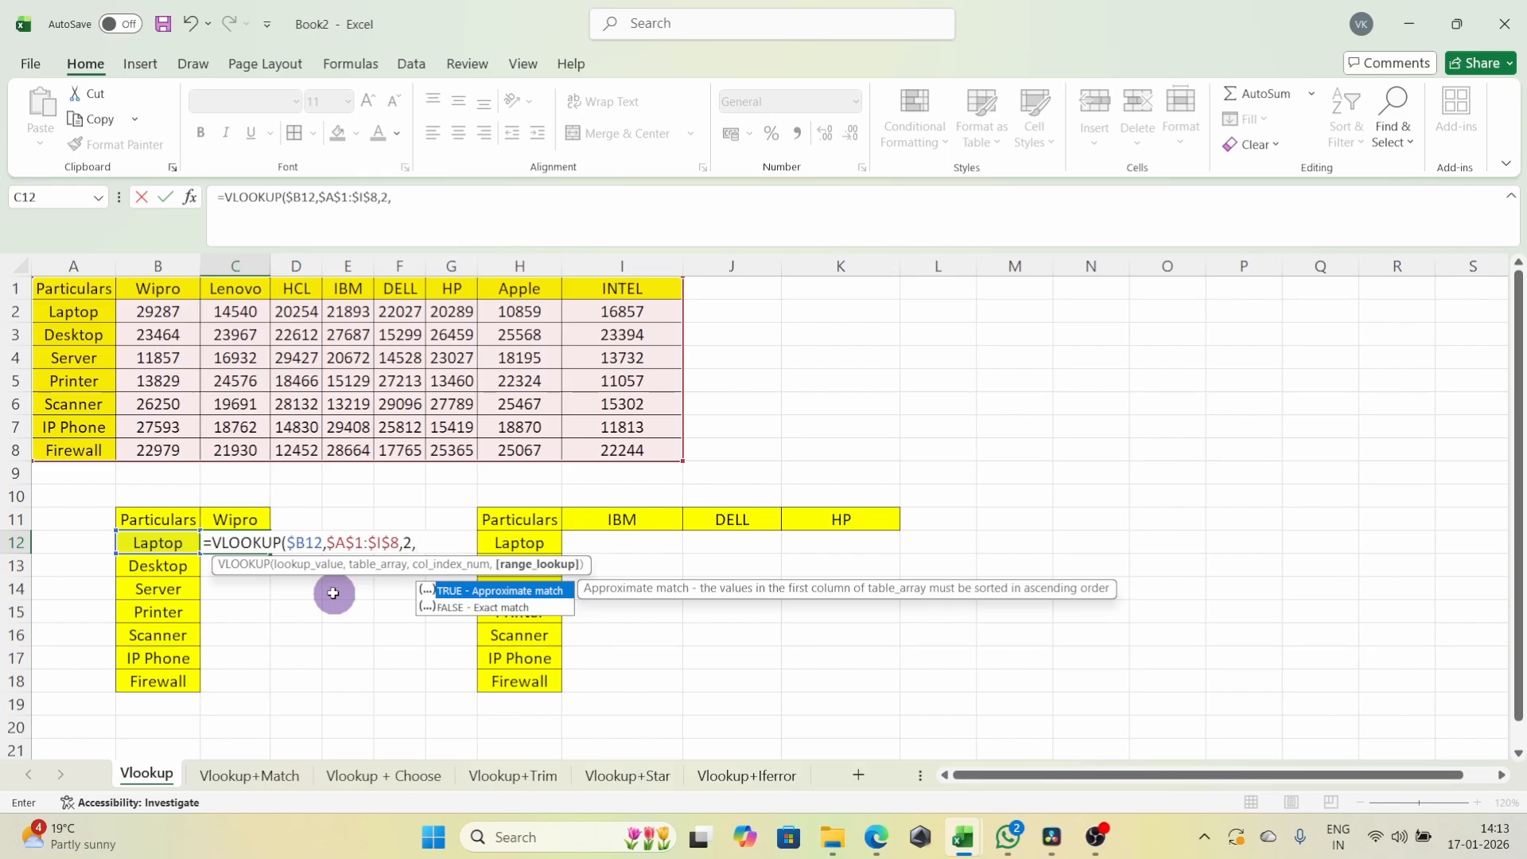
text(0))
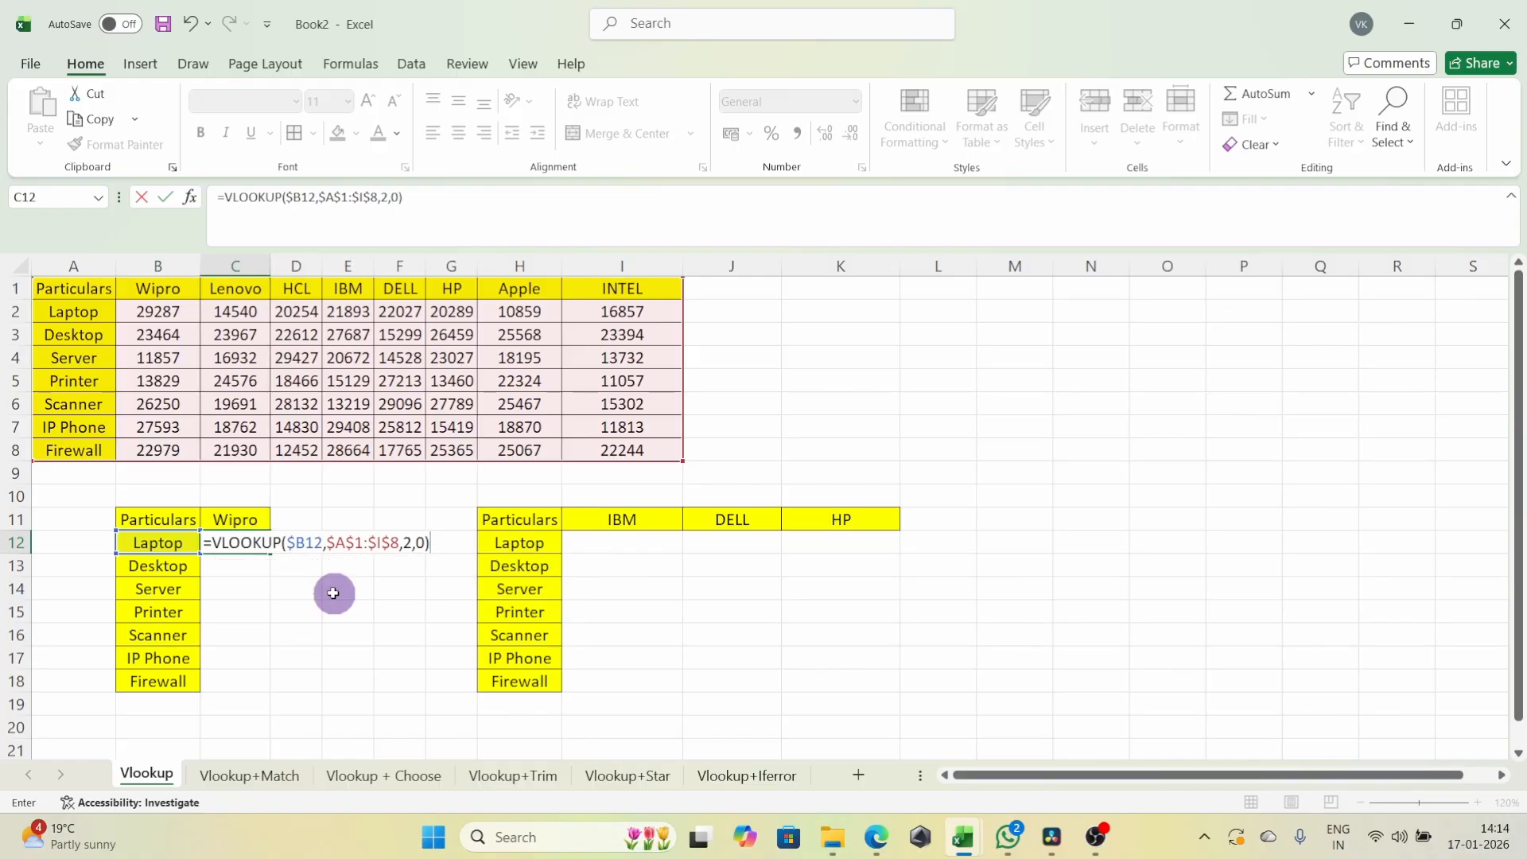
key(Return)
click(239, 538)
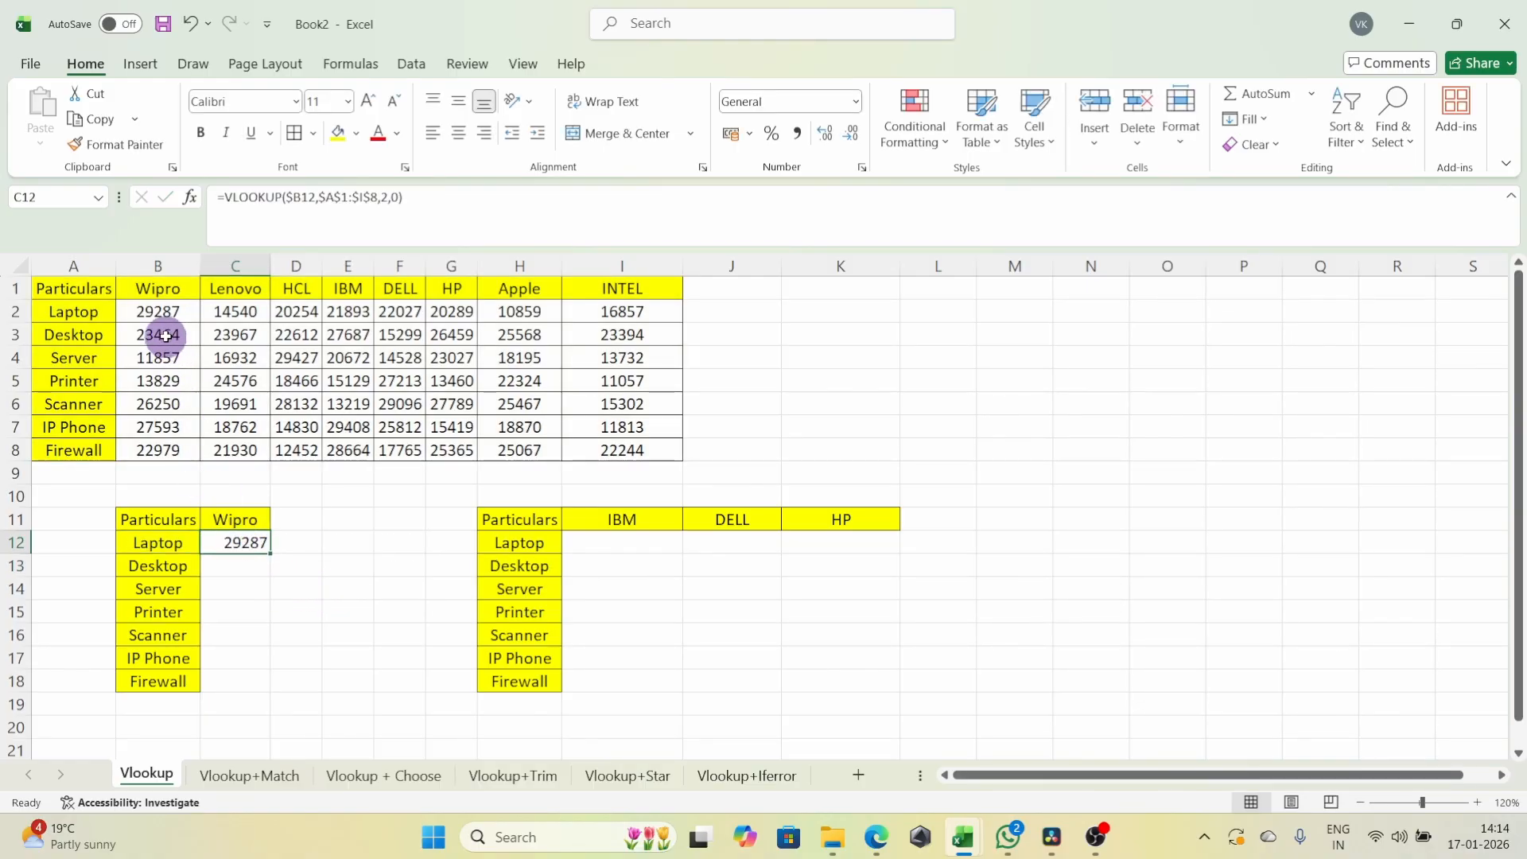
- Copy the Wipro lookup formula from C12 down to C13:C18 for the remaining particulars
click(156, 311)
click(218, 545)
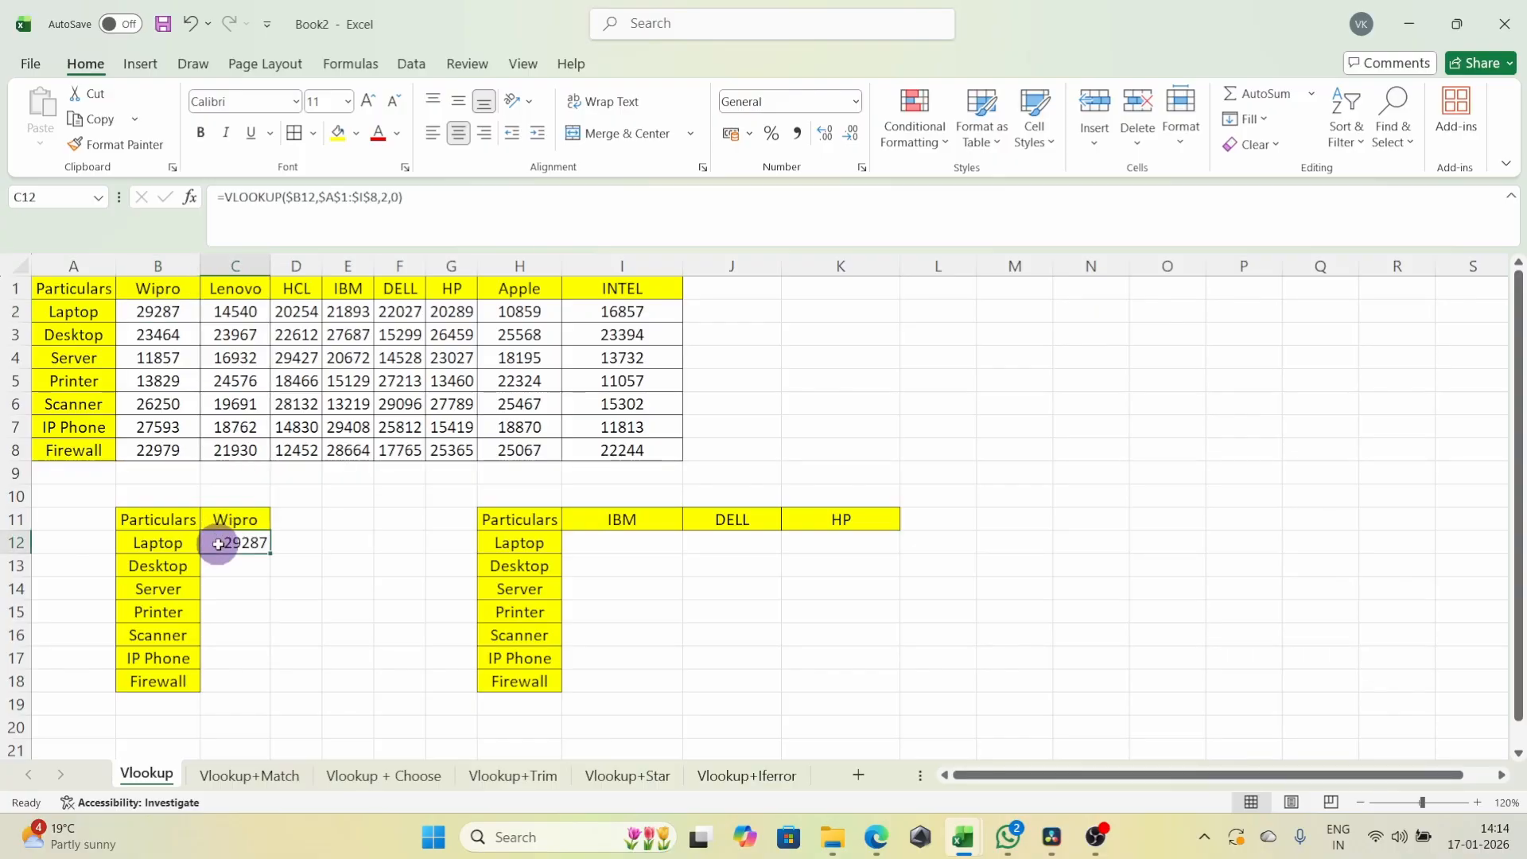
mouse_move(271, 557)
mouse_down()
mouse_move(264, 621)
mouse_move(273, 547)
mouse_up()
key(ctrl+c)
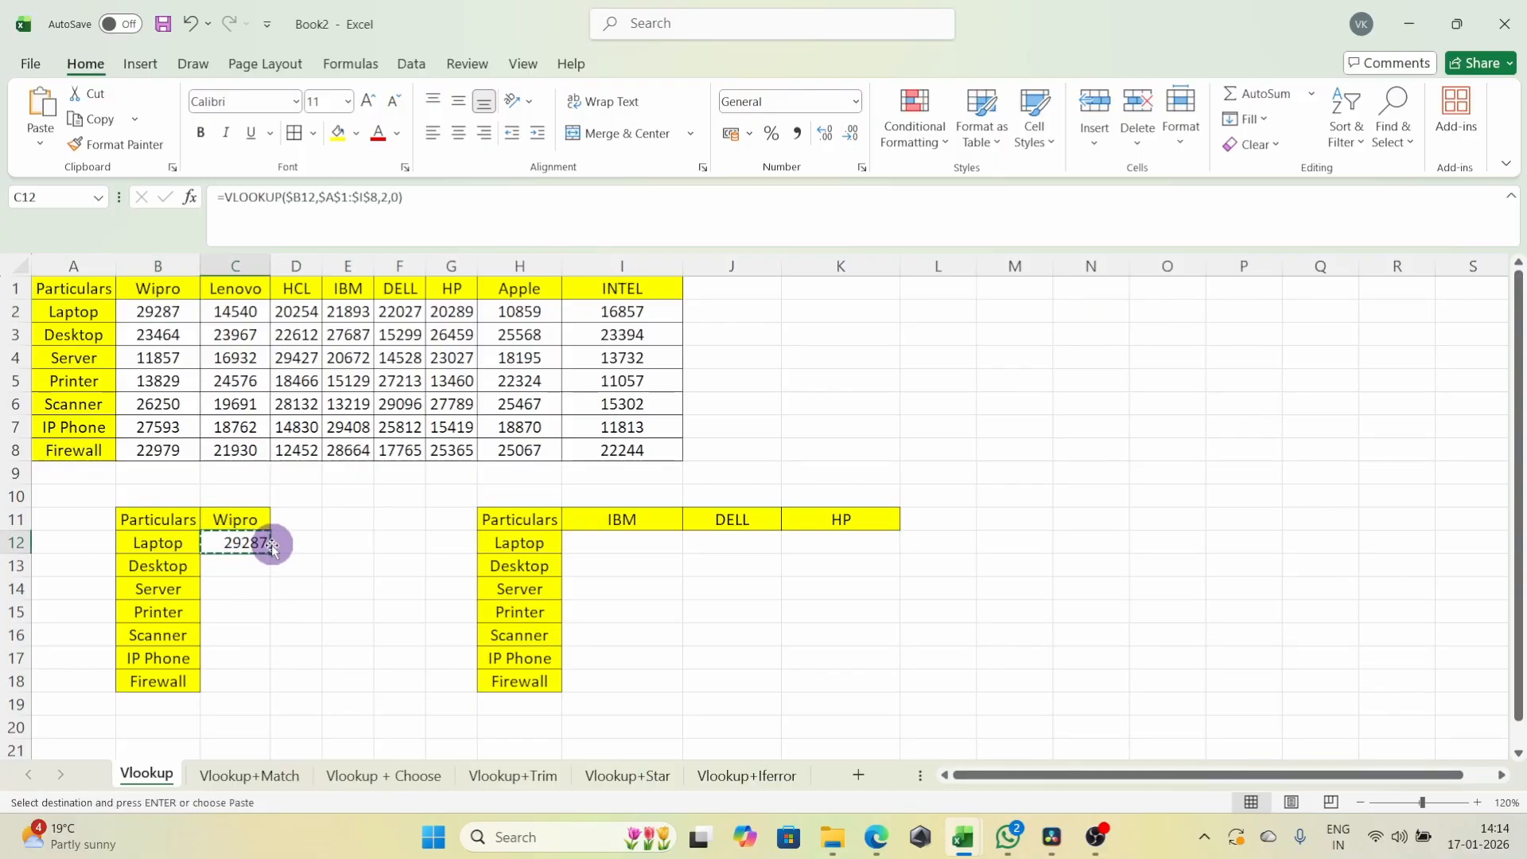
key(Down)
key(shift+Down)
key(shift+Down)
key(shift+Down)
key(shift+Down)
key(shift+Down)
key(Return)
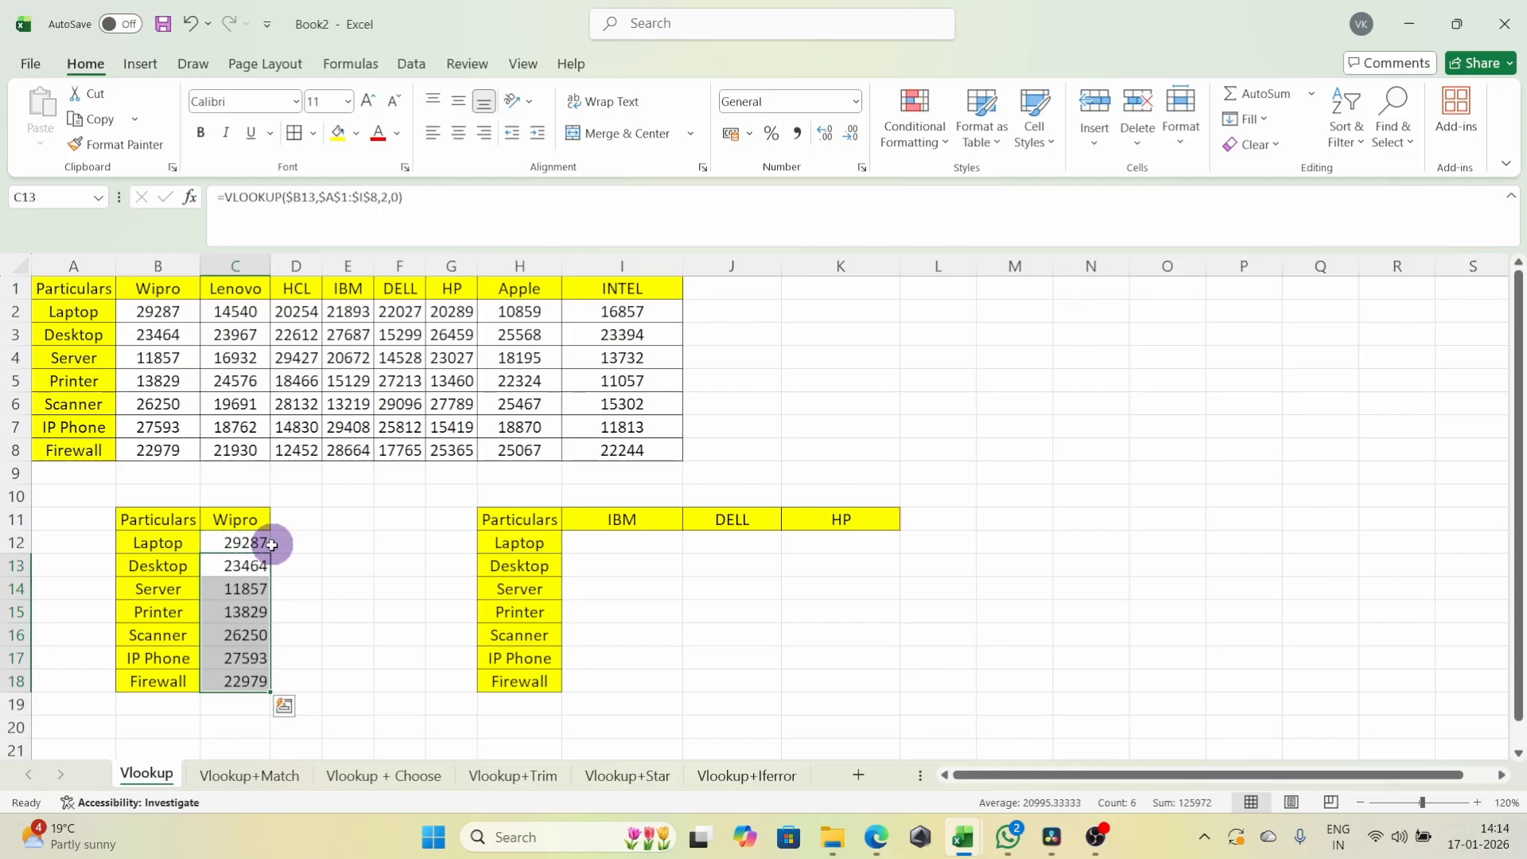
- Check the copied Wipro lookups against the matching rows of the source table
click(238, 543)
click(248, 575)
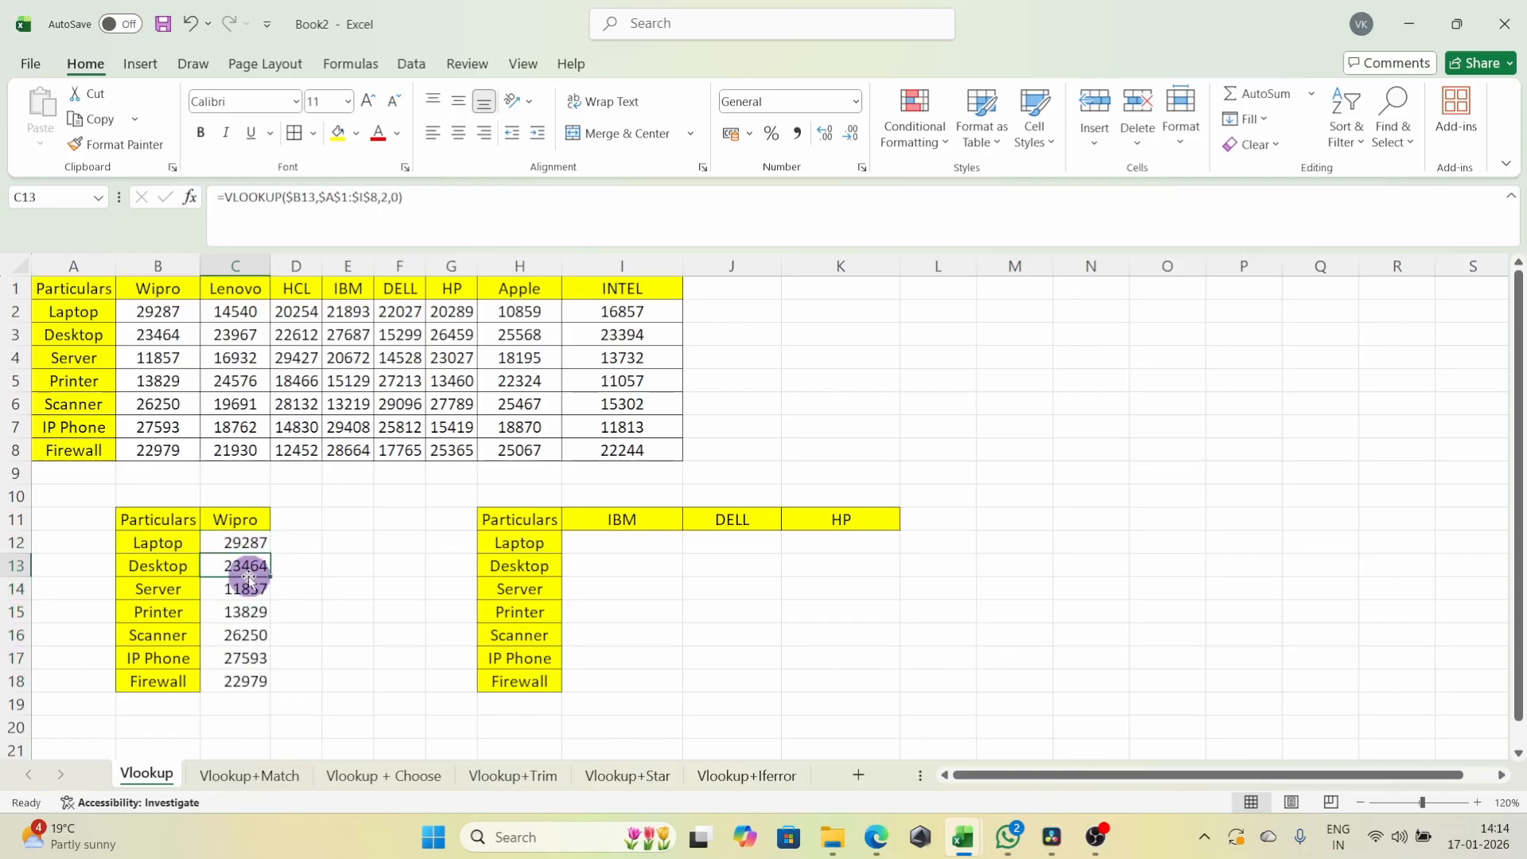
click(245, 593)
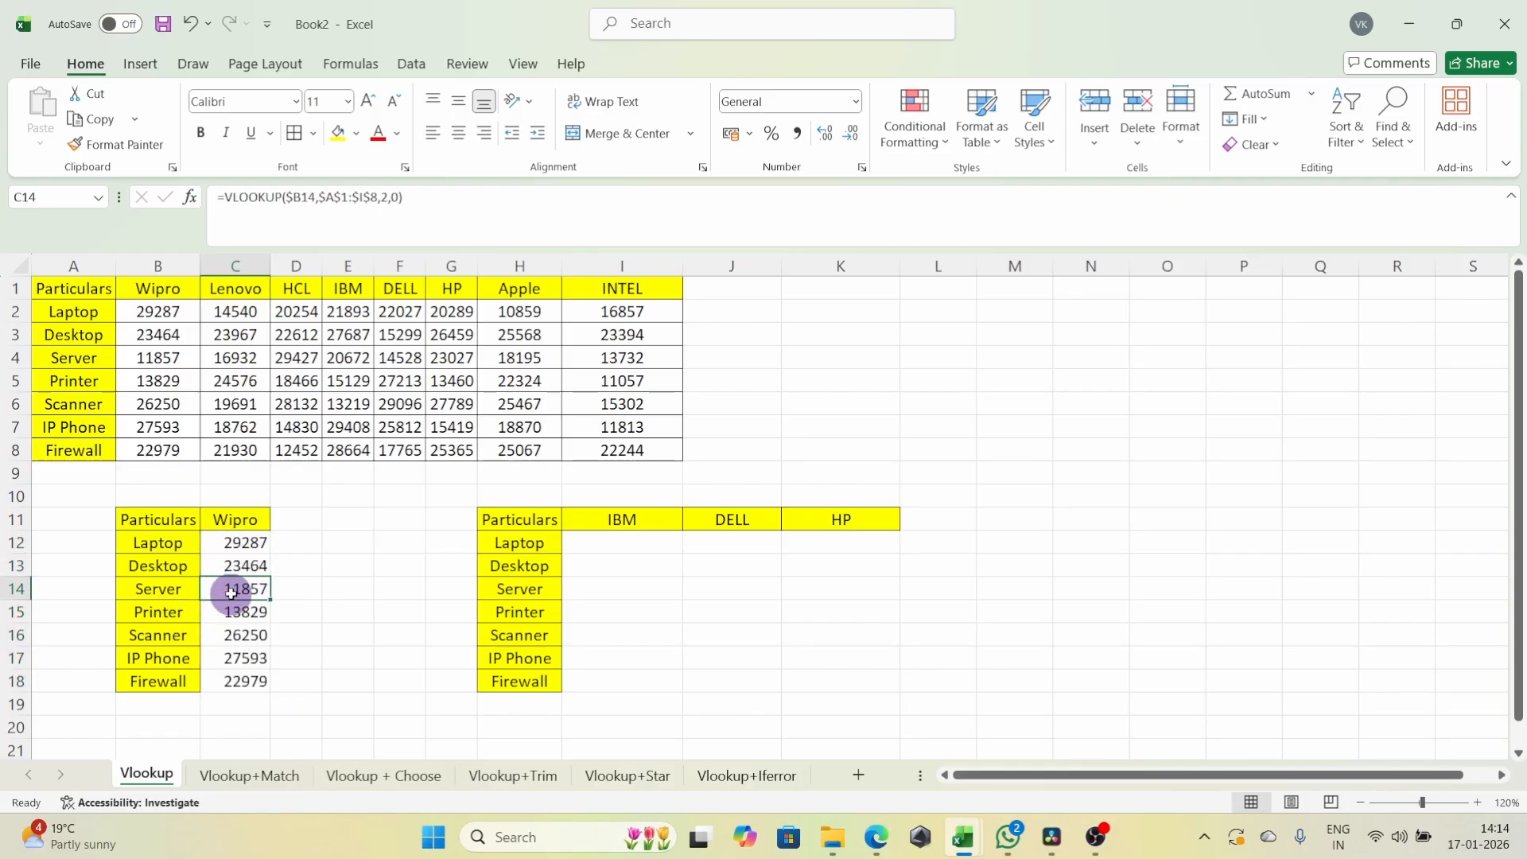
drag(75, 359, 164, 354)
click(225, 559)
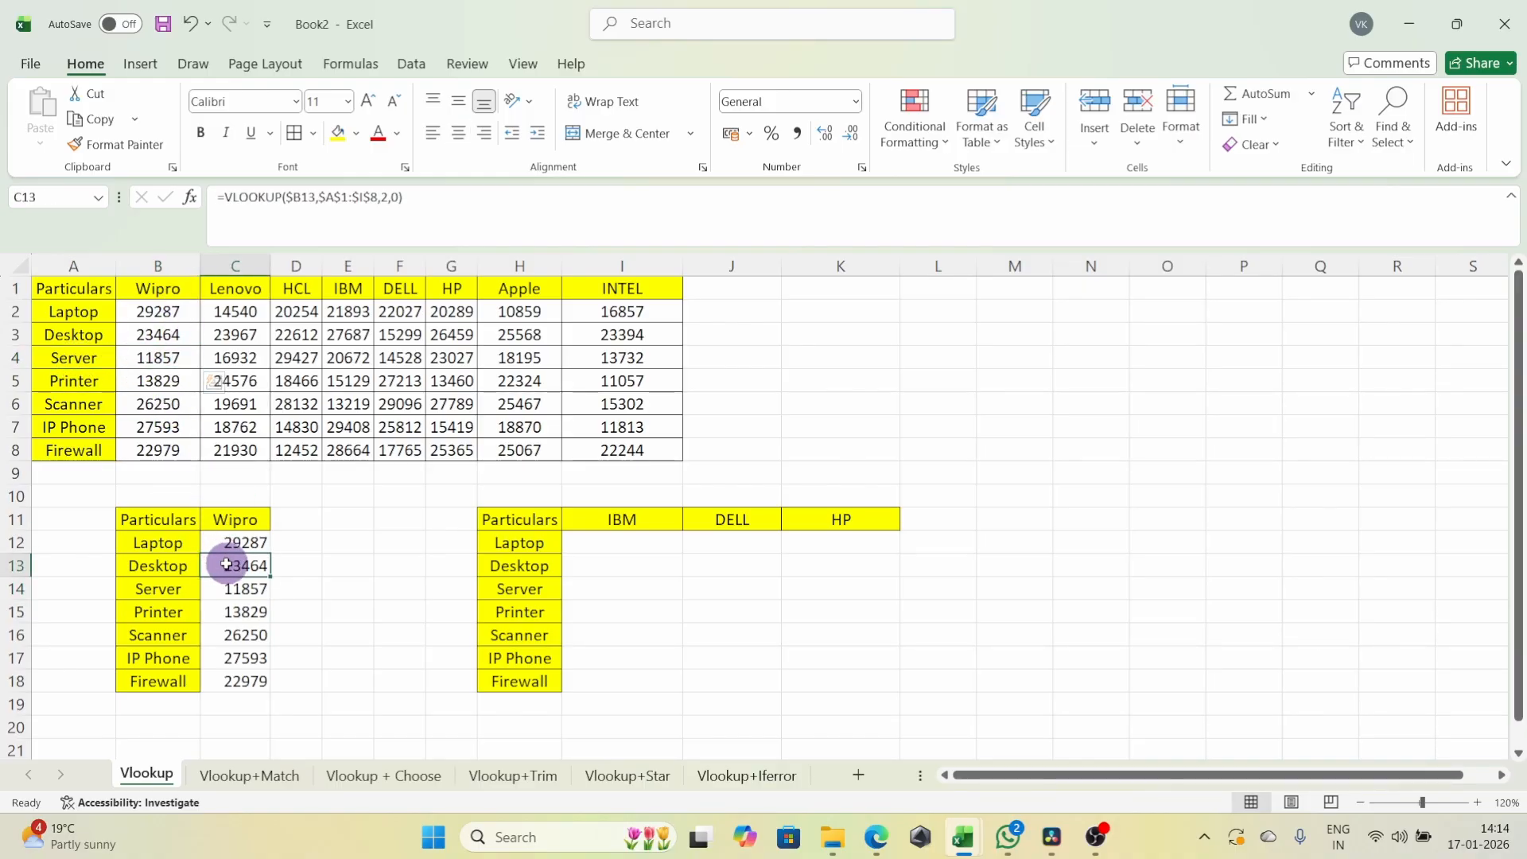
click(233, 612)
- Examine the IBM, DELL and HP headers of the second lookup table and the column index used in C12
click(512, 551)
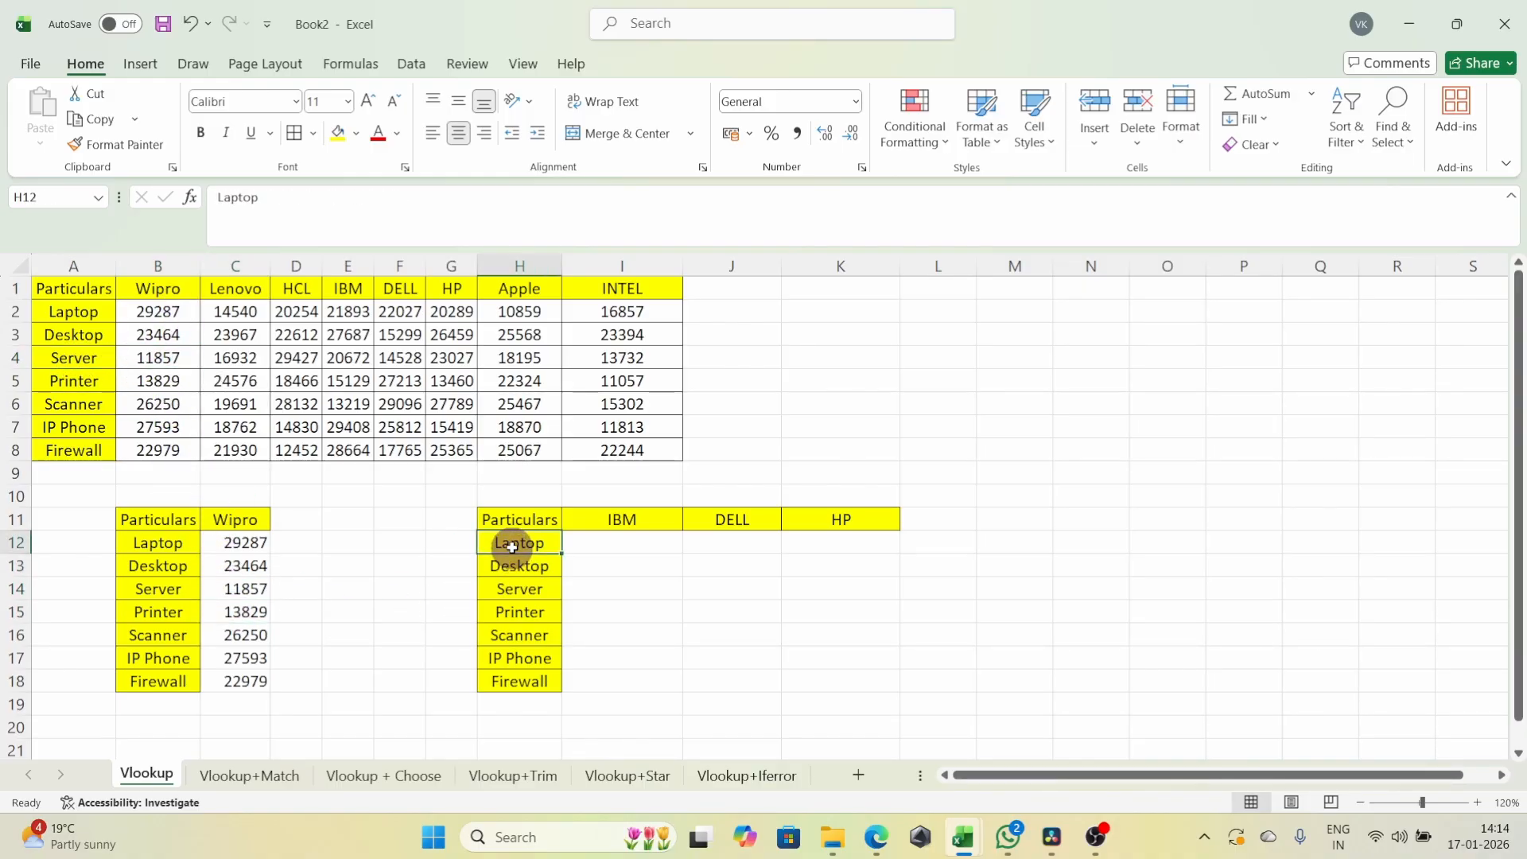
drag(600, 519, 824, 519)
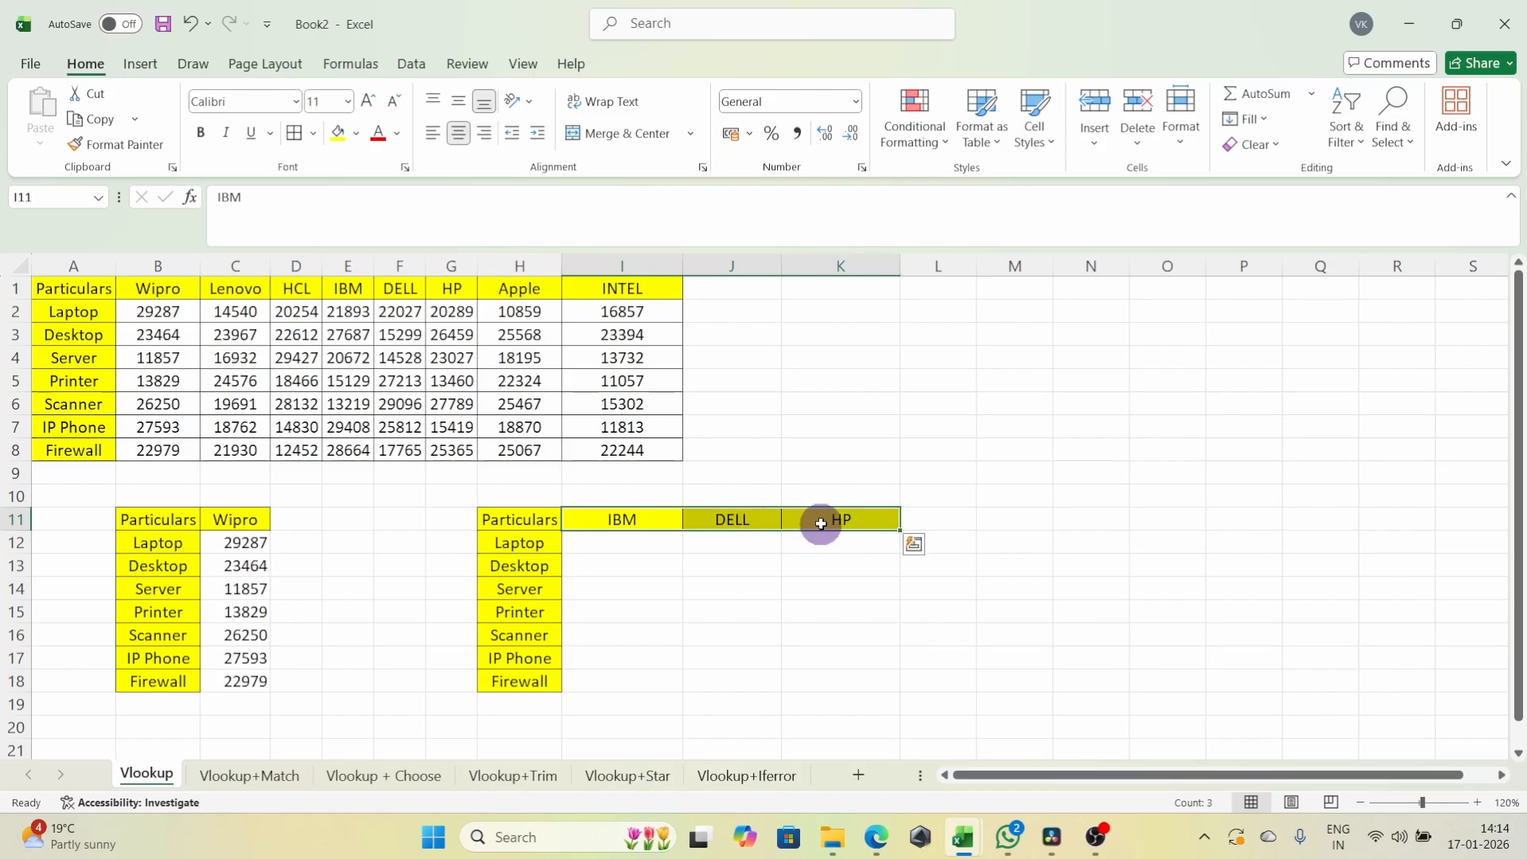
click(590, 521)
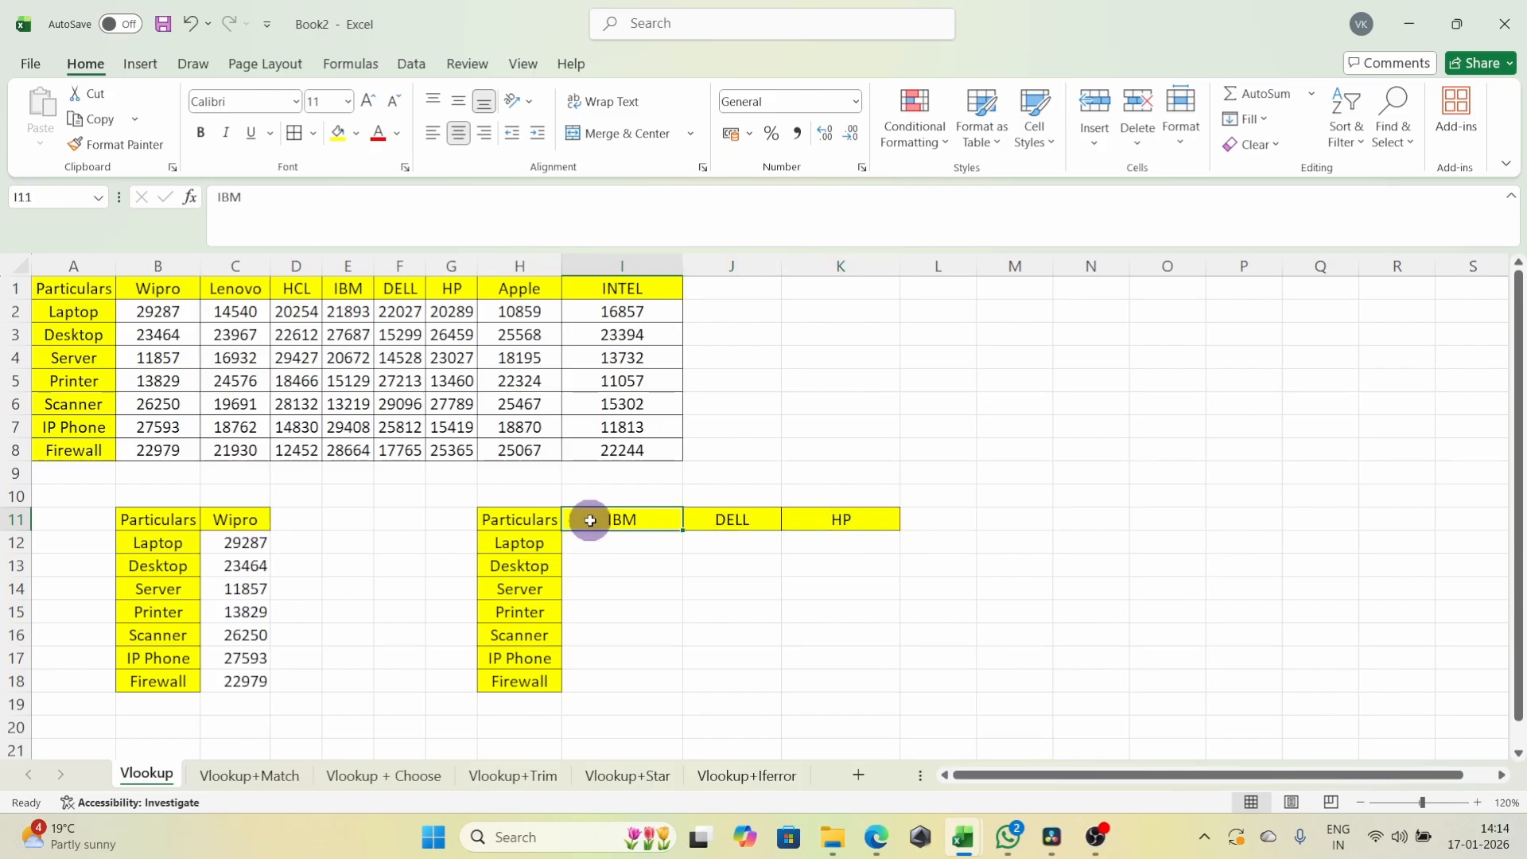
ctrl+scroll(590, 521, up, 2)
ctrl+scroll(590, 520, down, 2)
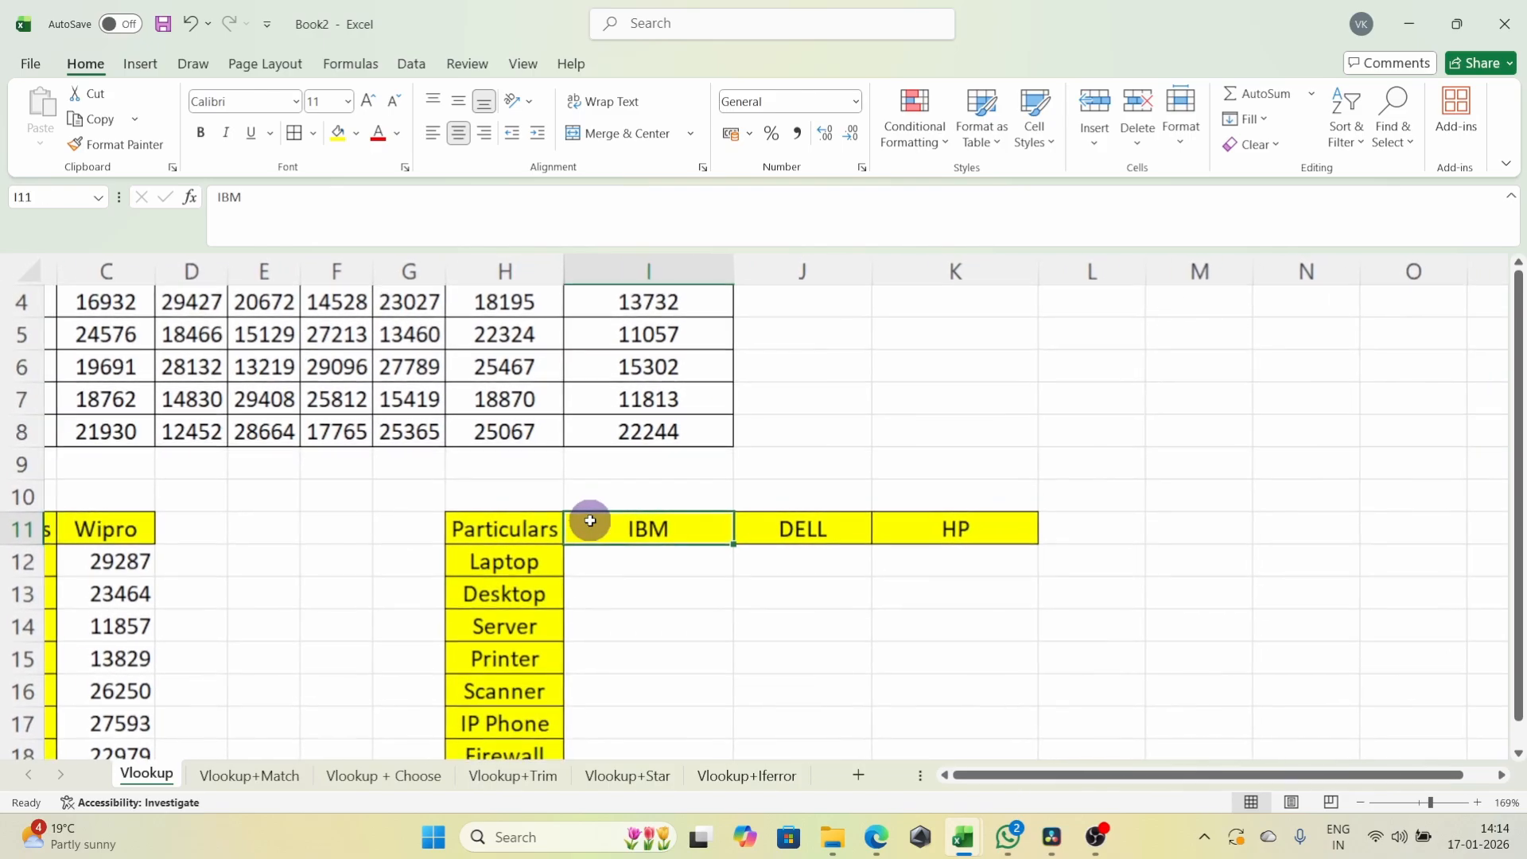
click(640, 549)
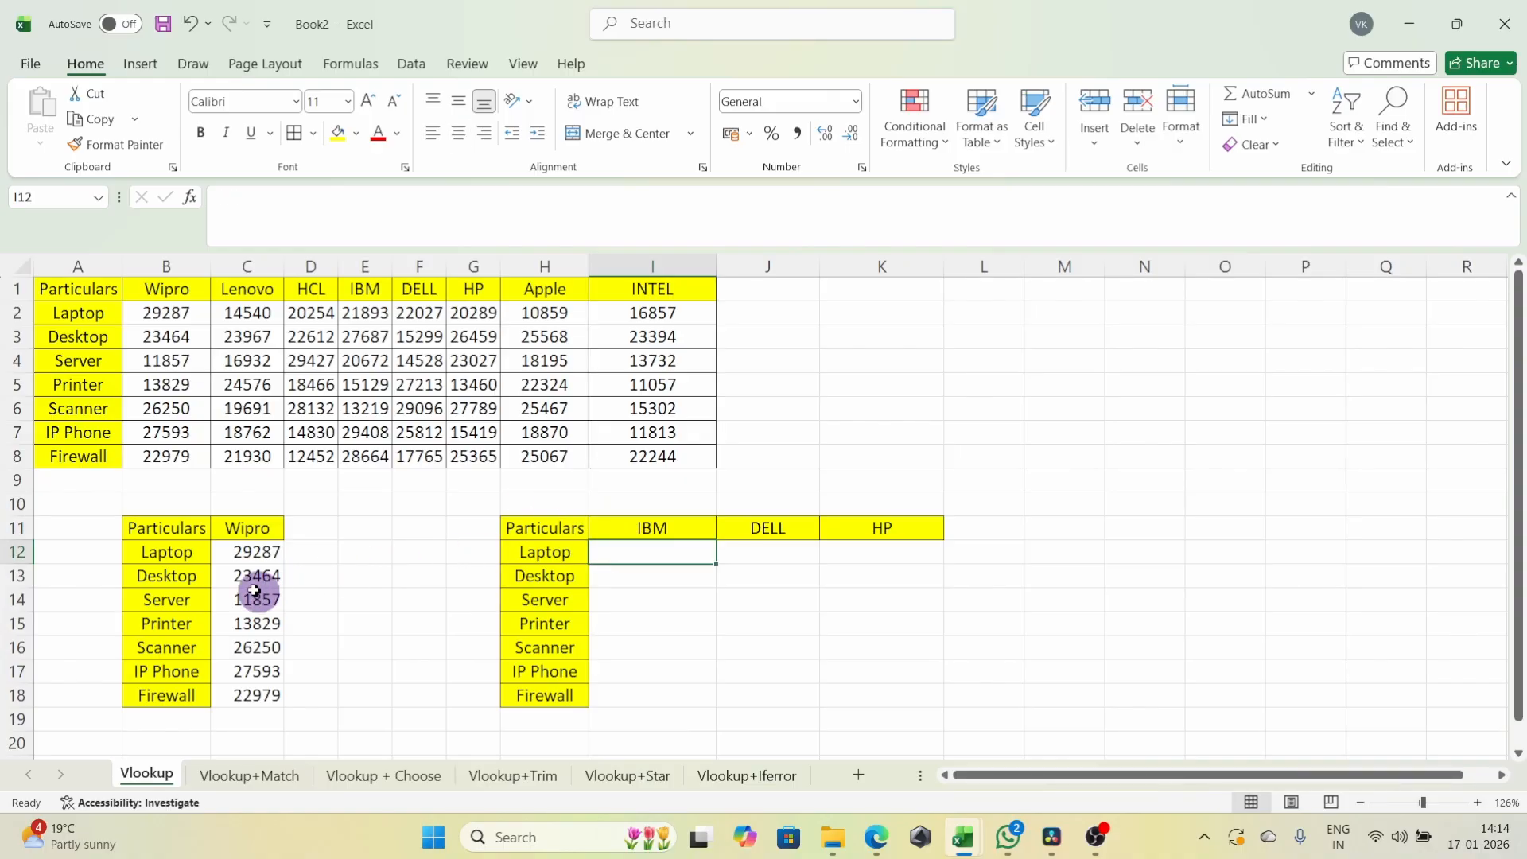
click(226, 555)
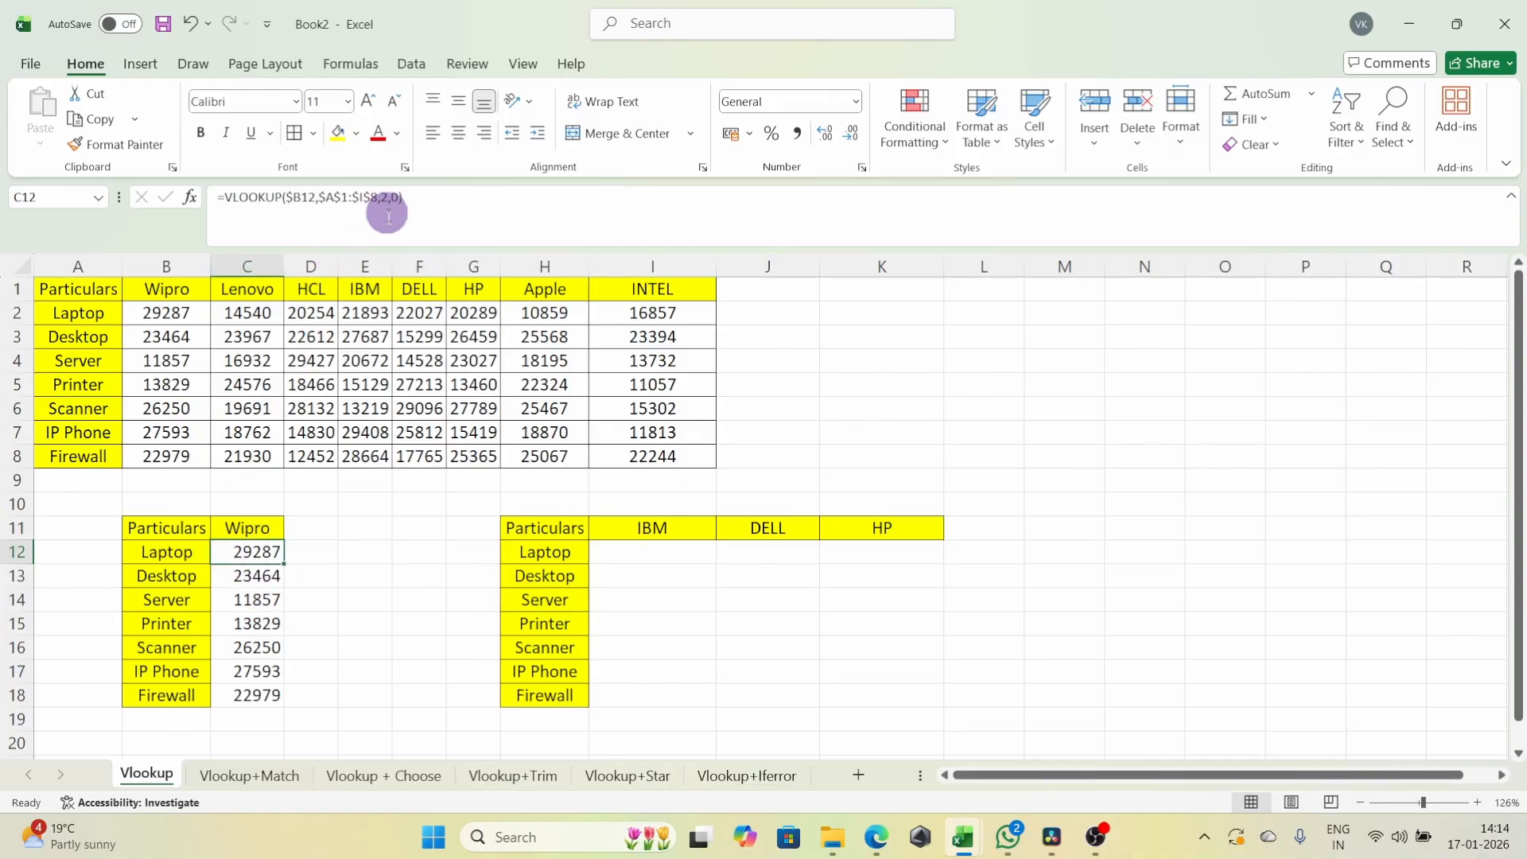
click(653, 563)
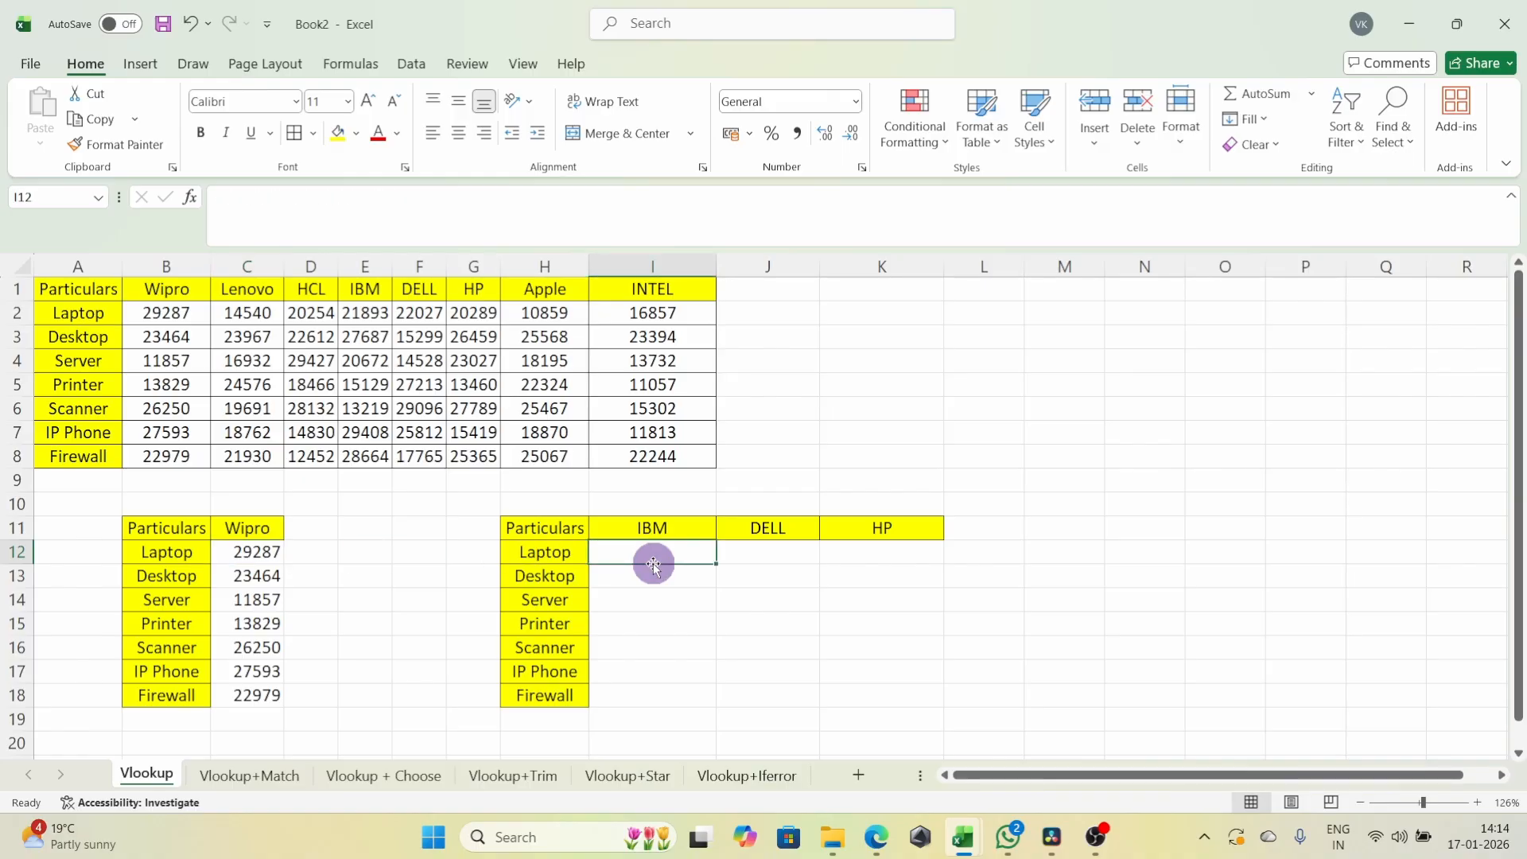
key(Right)
key(Right)
key(Left)
key(Left)
key(Left)
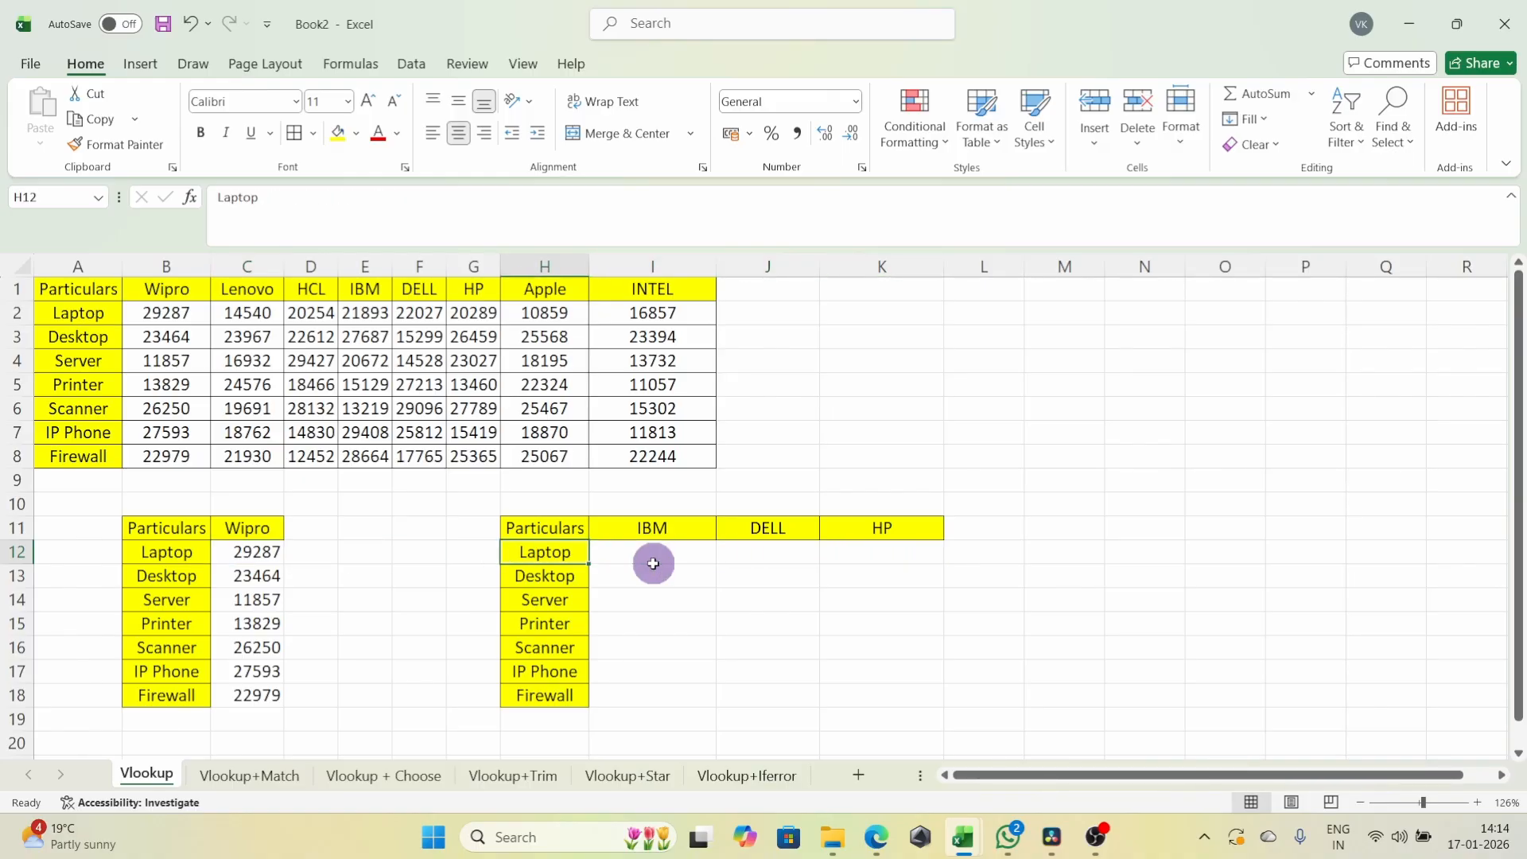
key(Right)
key(Right)
key(Left)
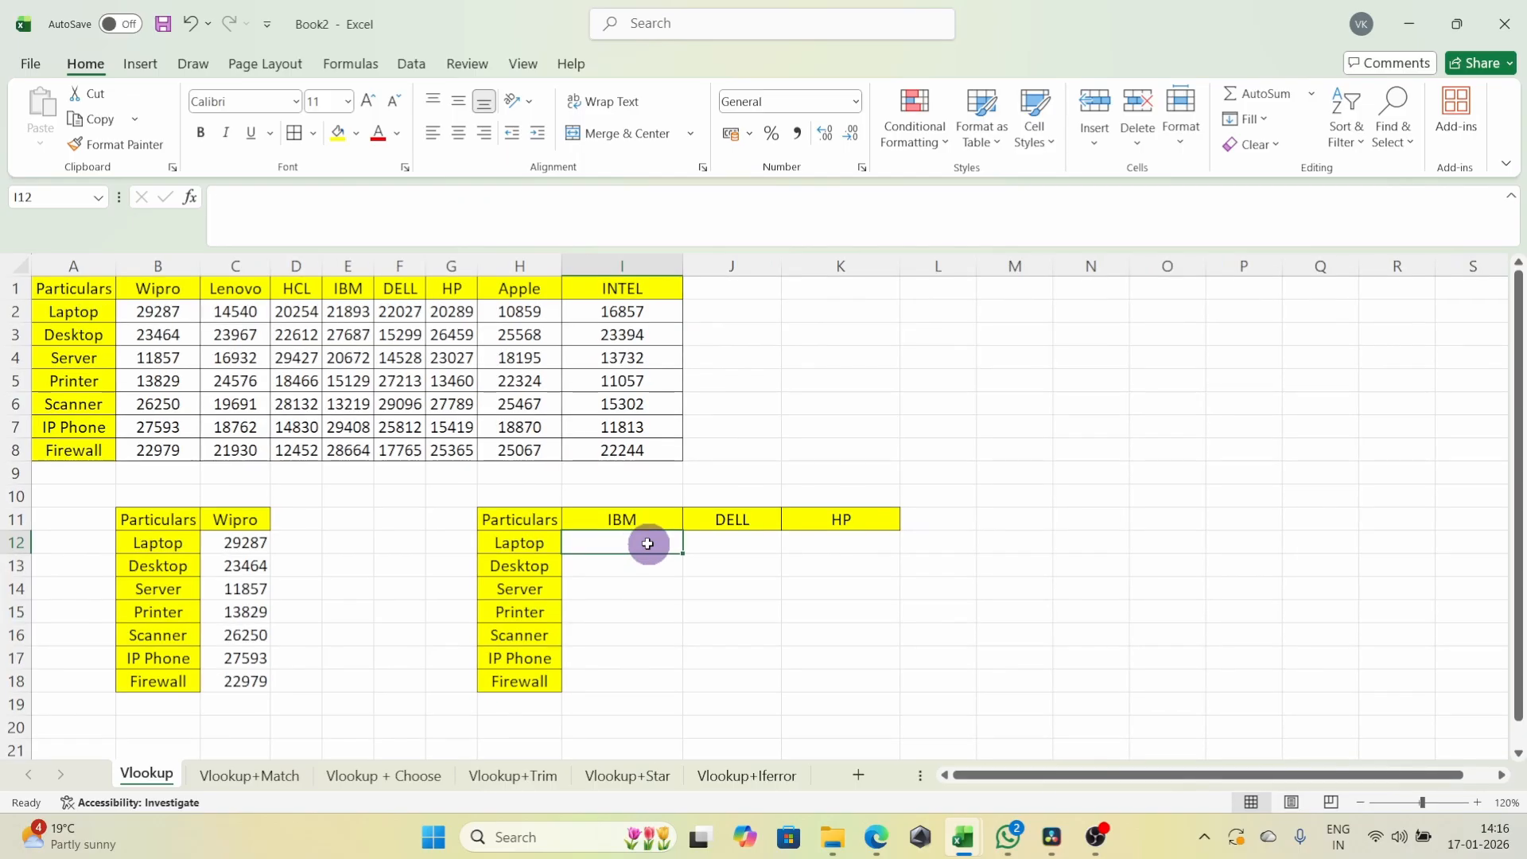
- Start a VLOOKUP formula in I12 with the column-locked reference $H12 as the lookup value
text(=vl)
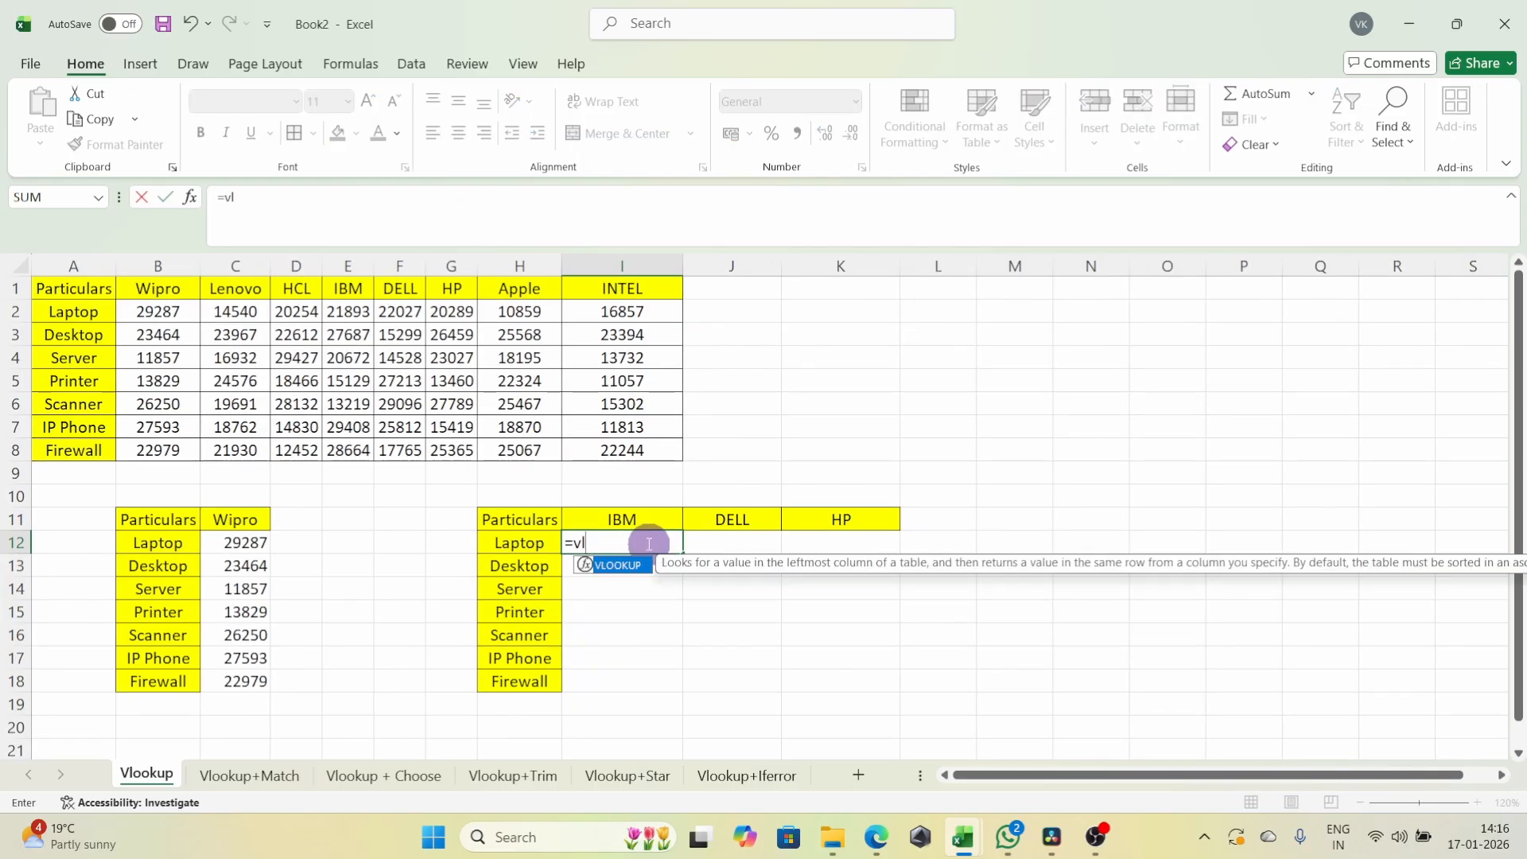
key(Tab)
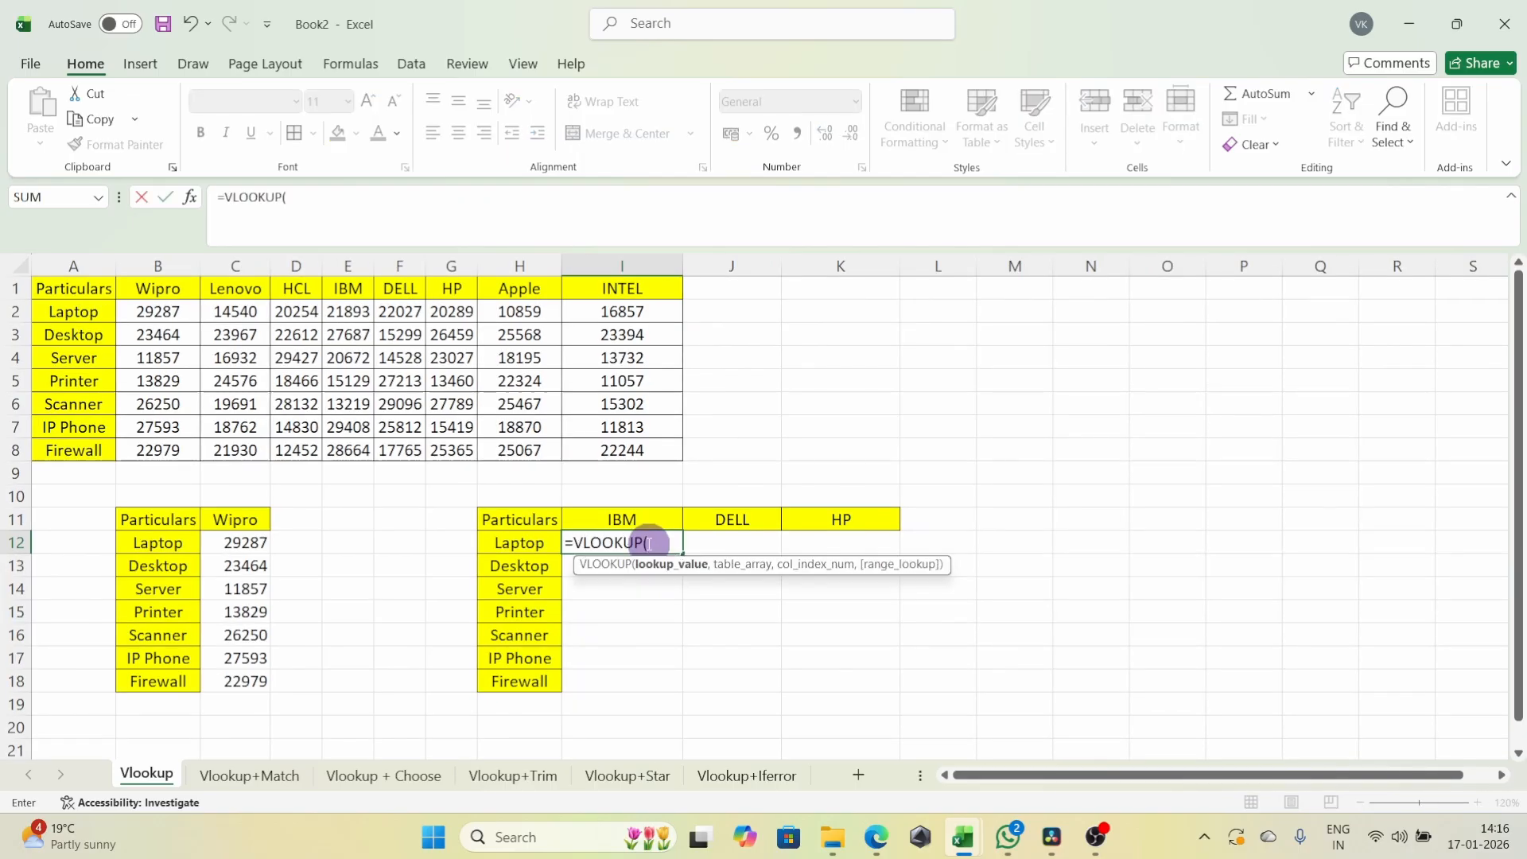
click(513, 543)
key(F4)
key(F4)
key(F4)
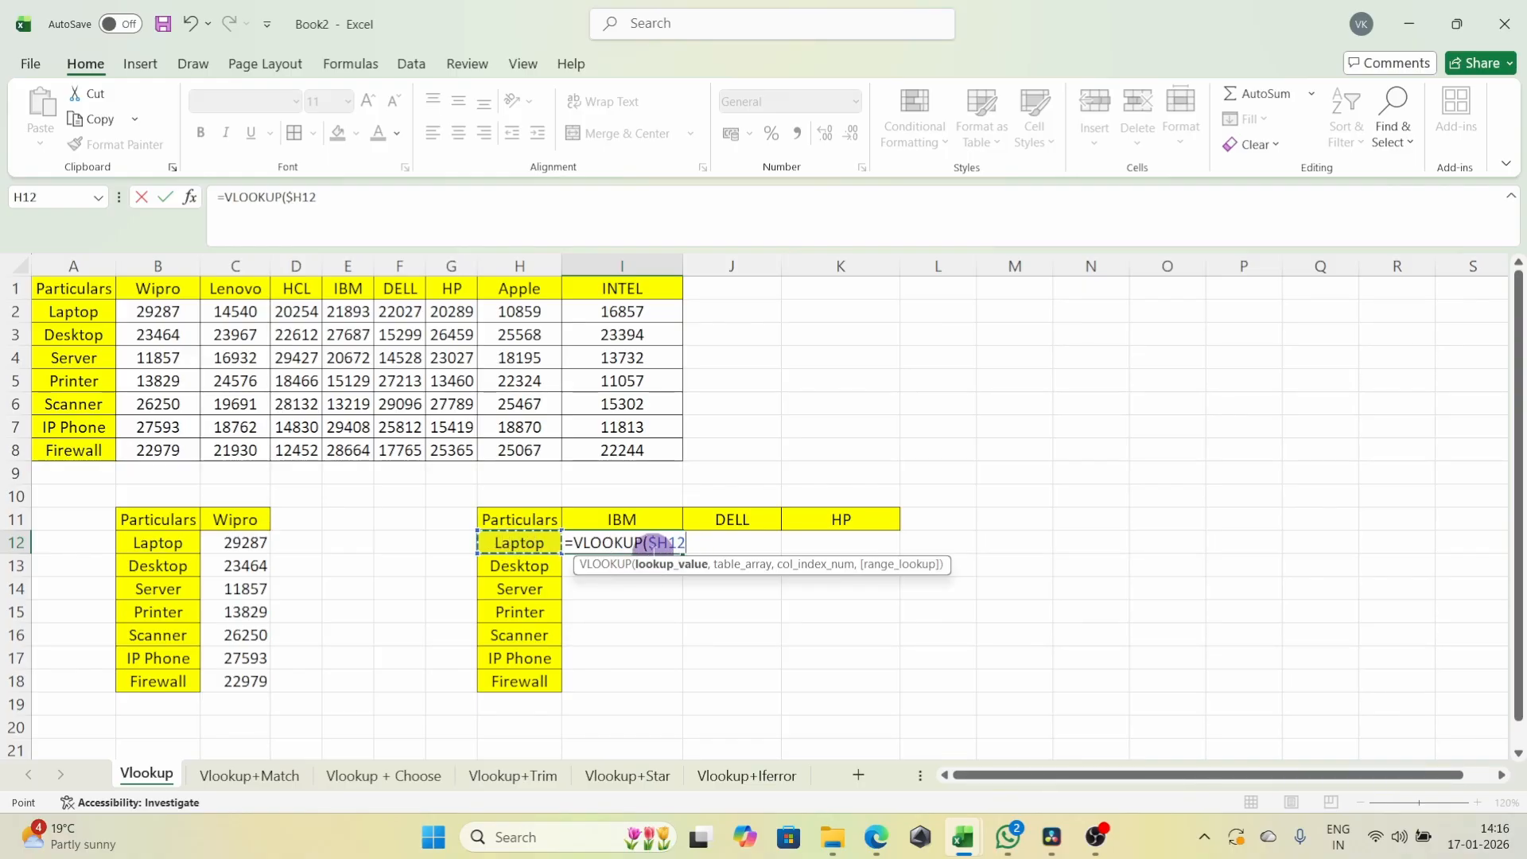
- Add the source table as the absolute table array $A$1:$I$8 in the I12 formula
text(,)
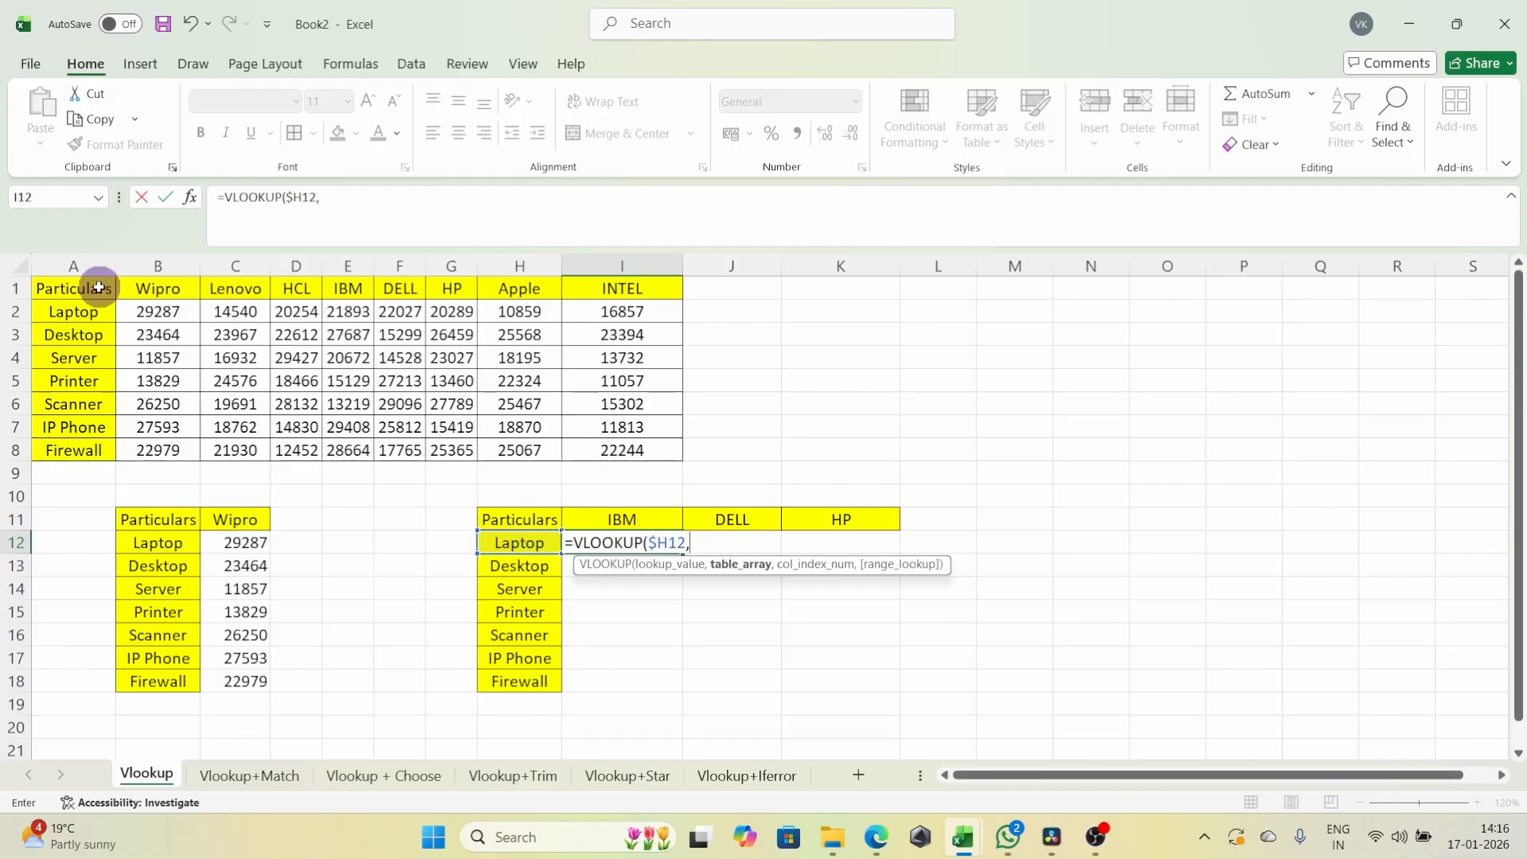
drag(99, 288, 589, 448)
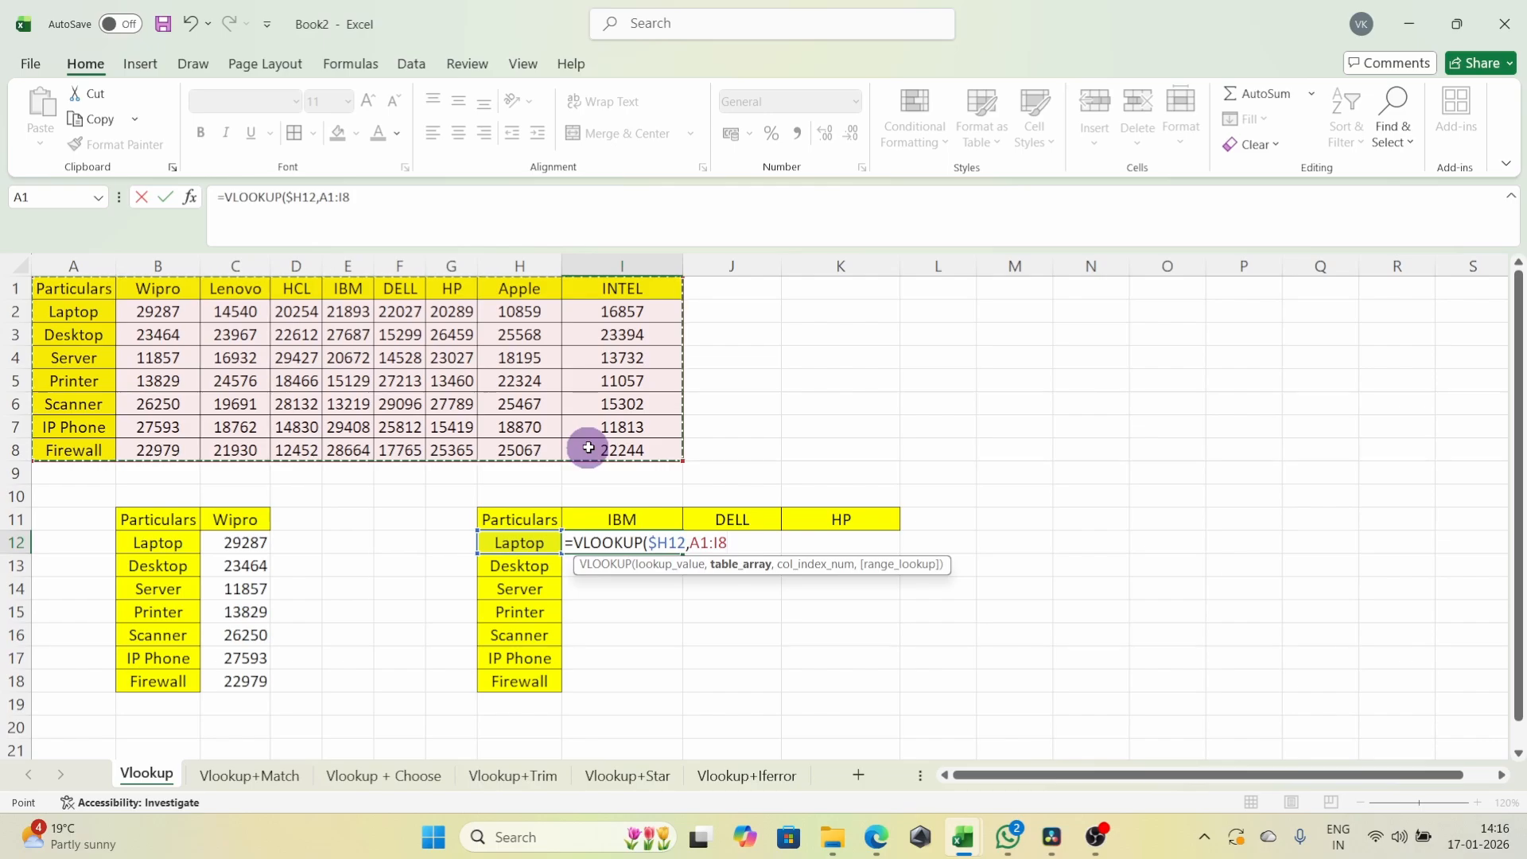
key(F4)
text(,)
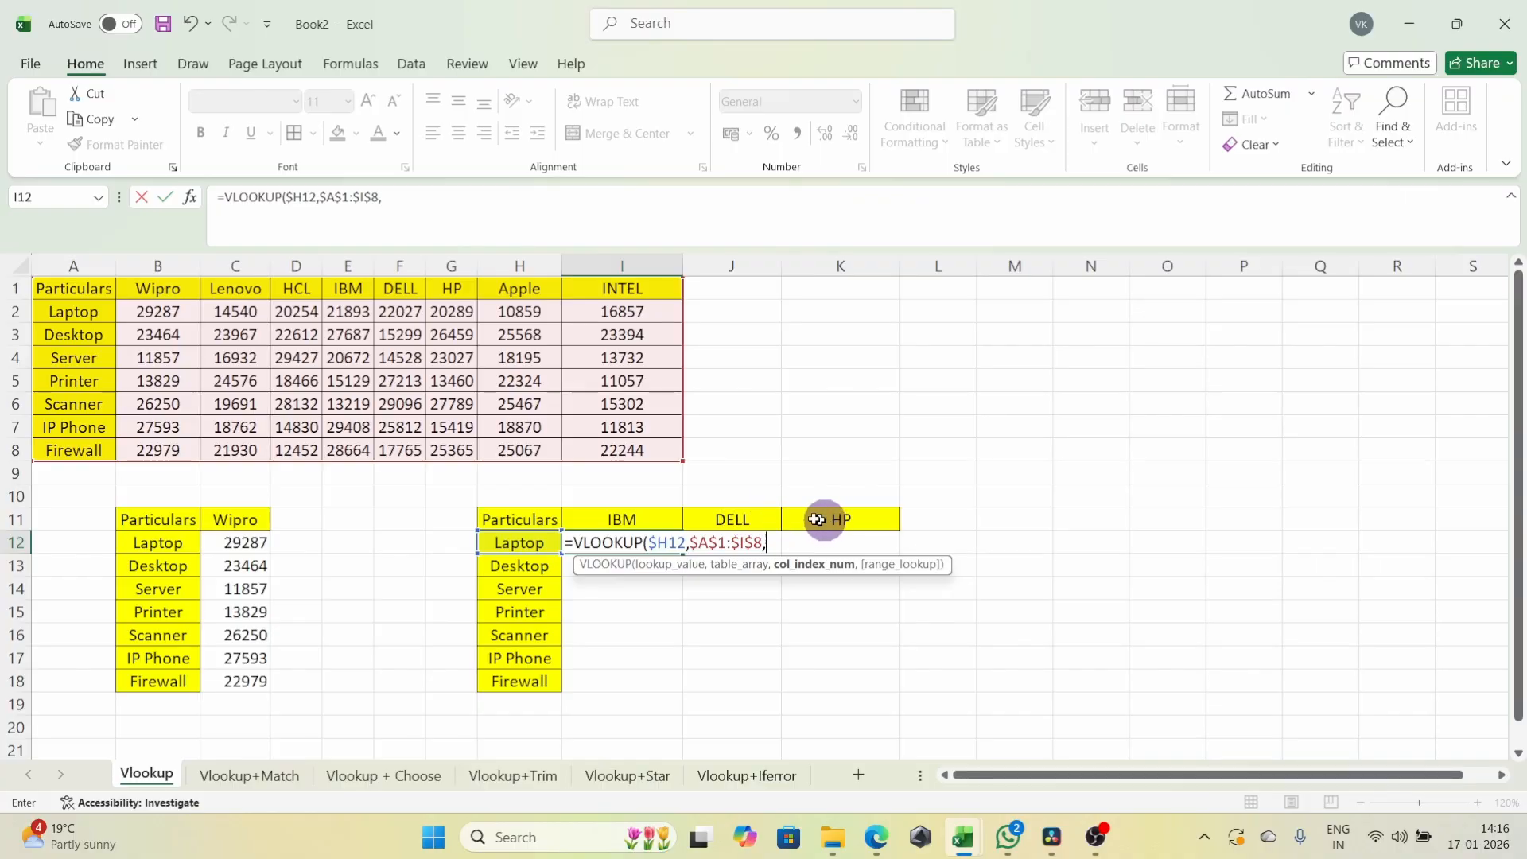
- Finish the I12 formula with the column index array {5,6,7} and exact match 0, and fill it down to I18
text({)
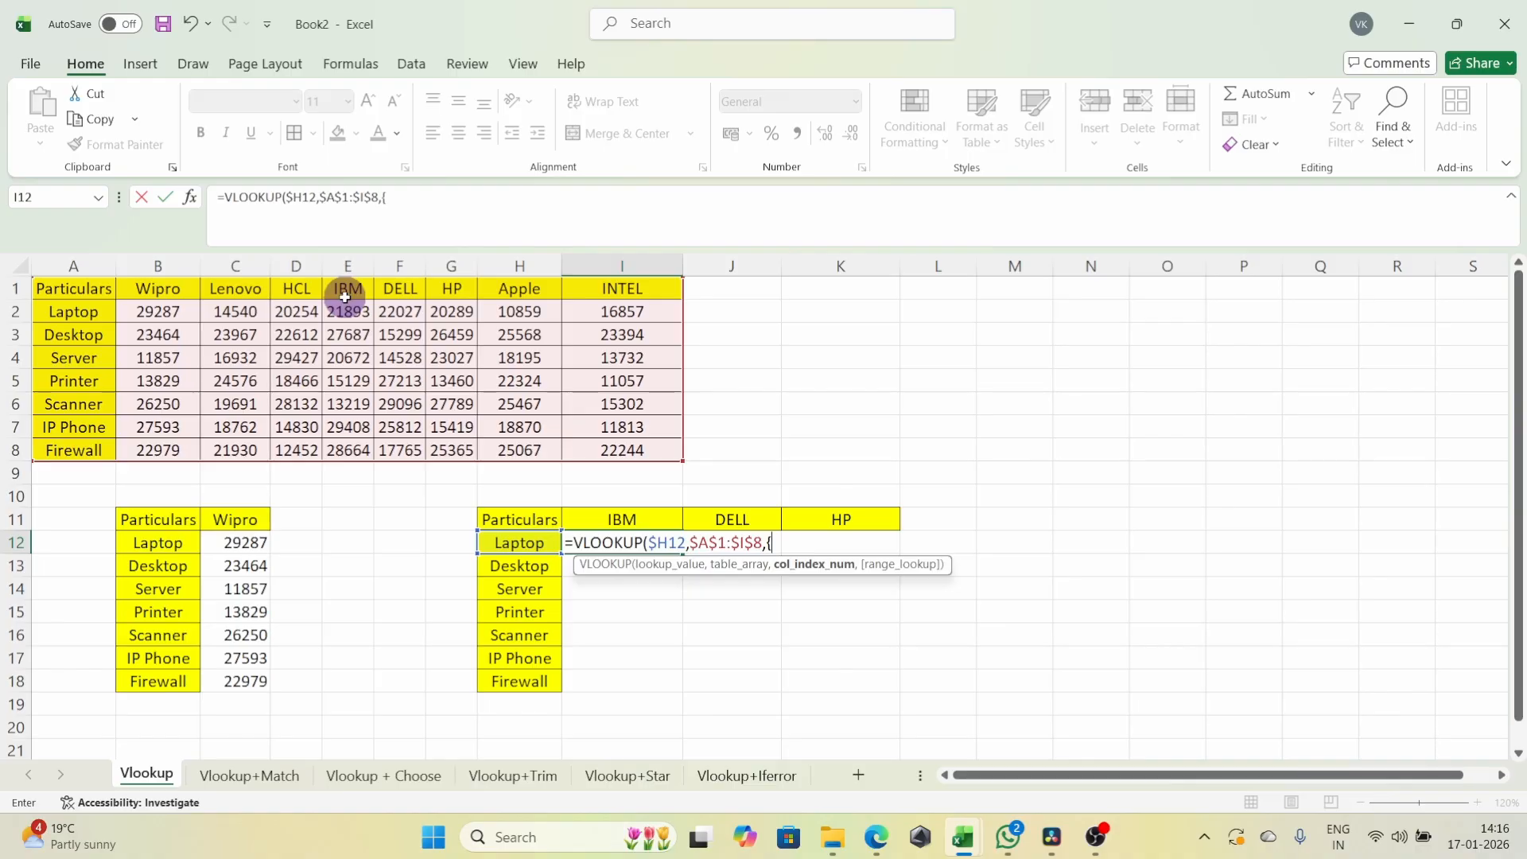
text(5,)
text(6,7)
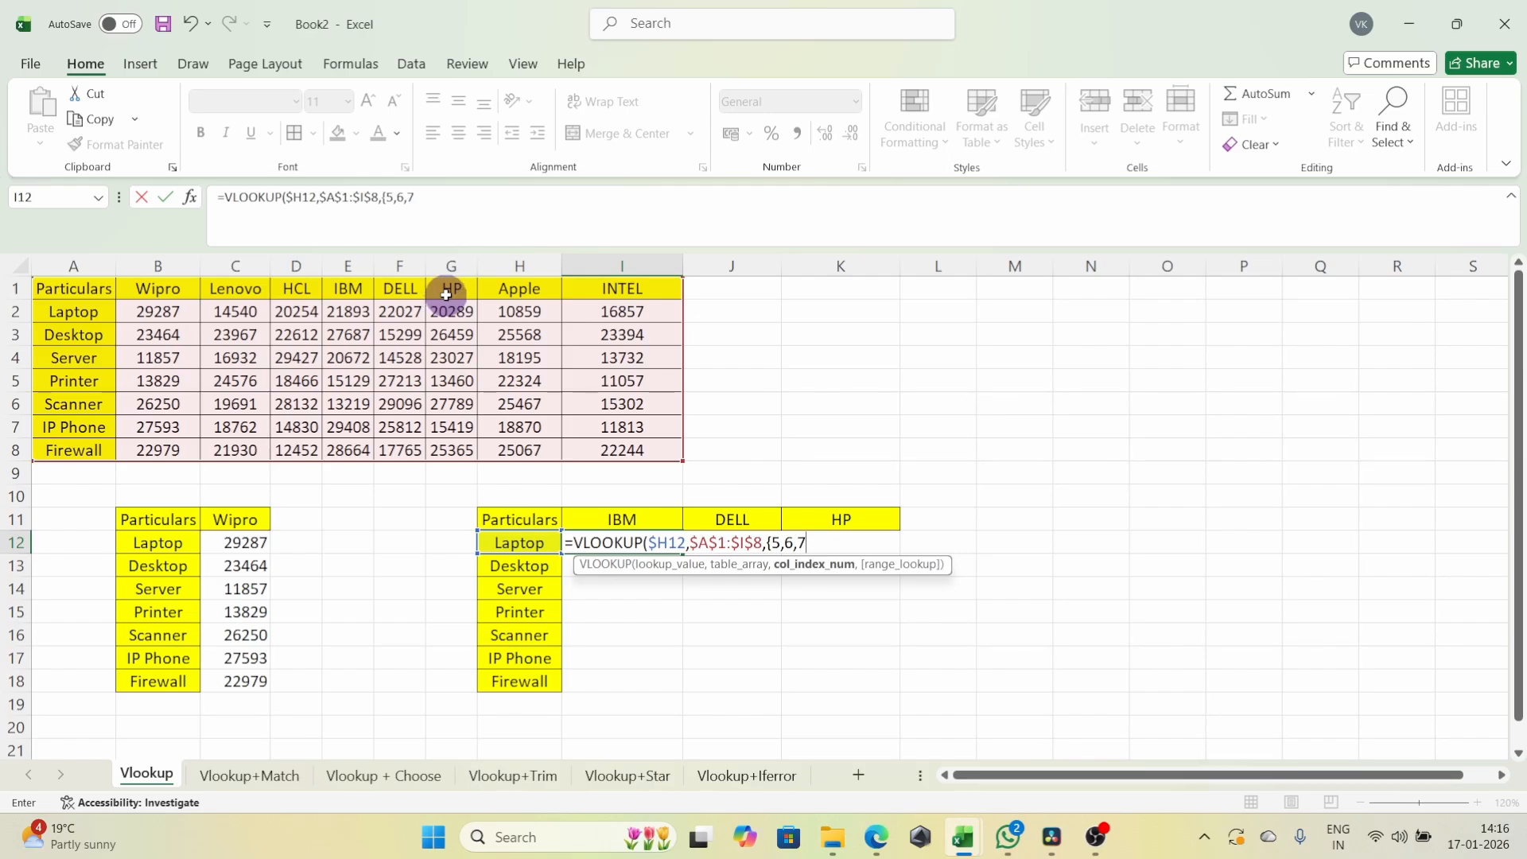
text(,)
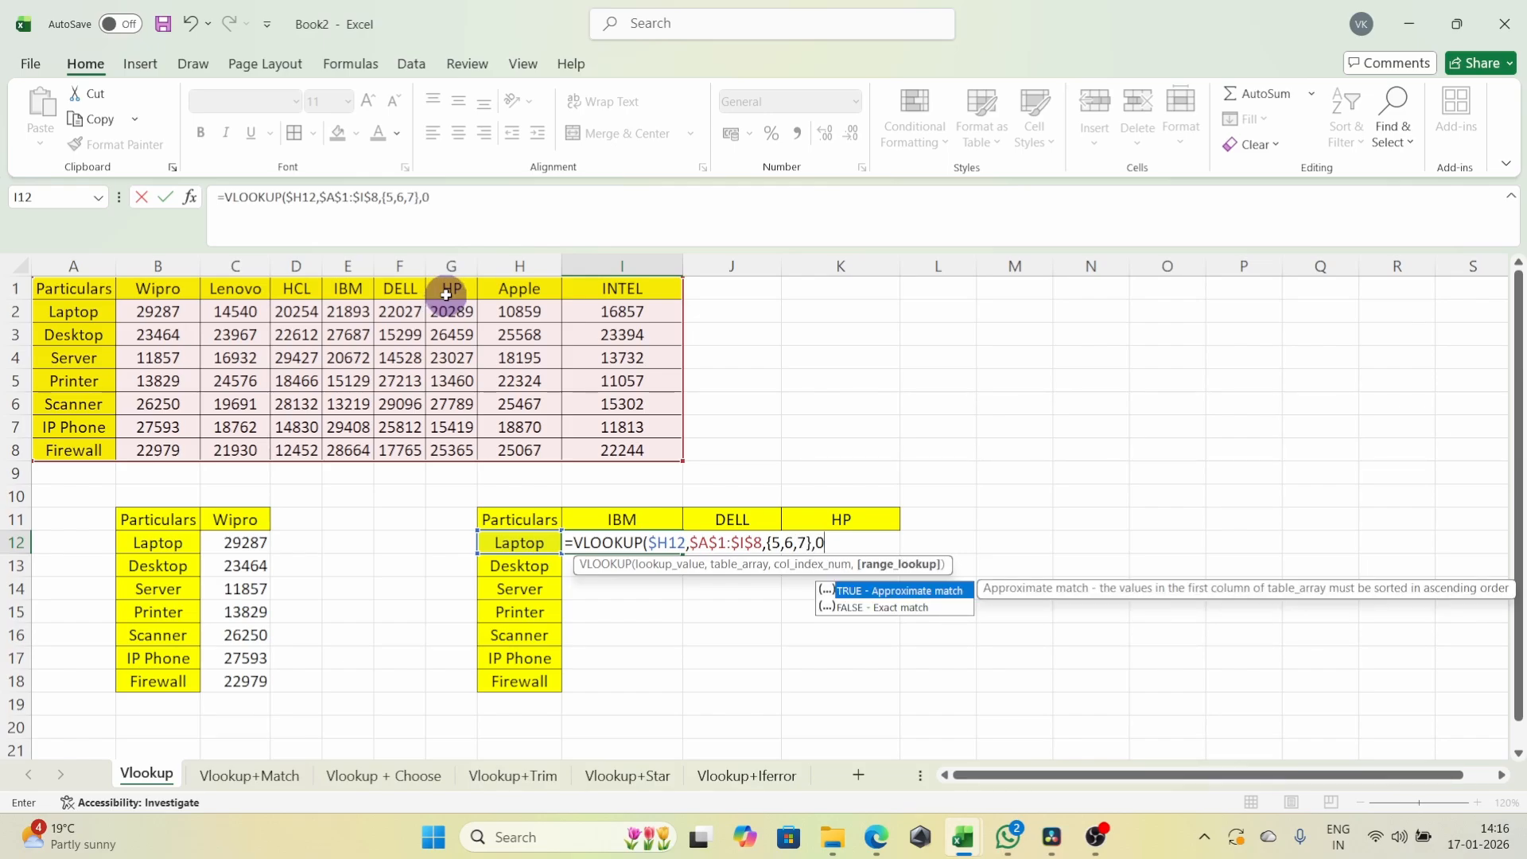
text(0)
key(Return)
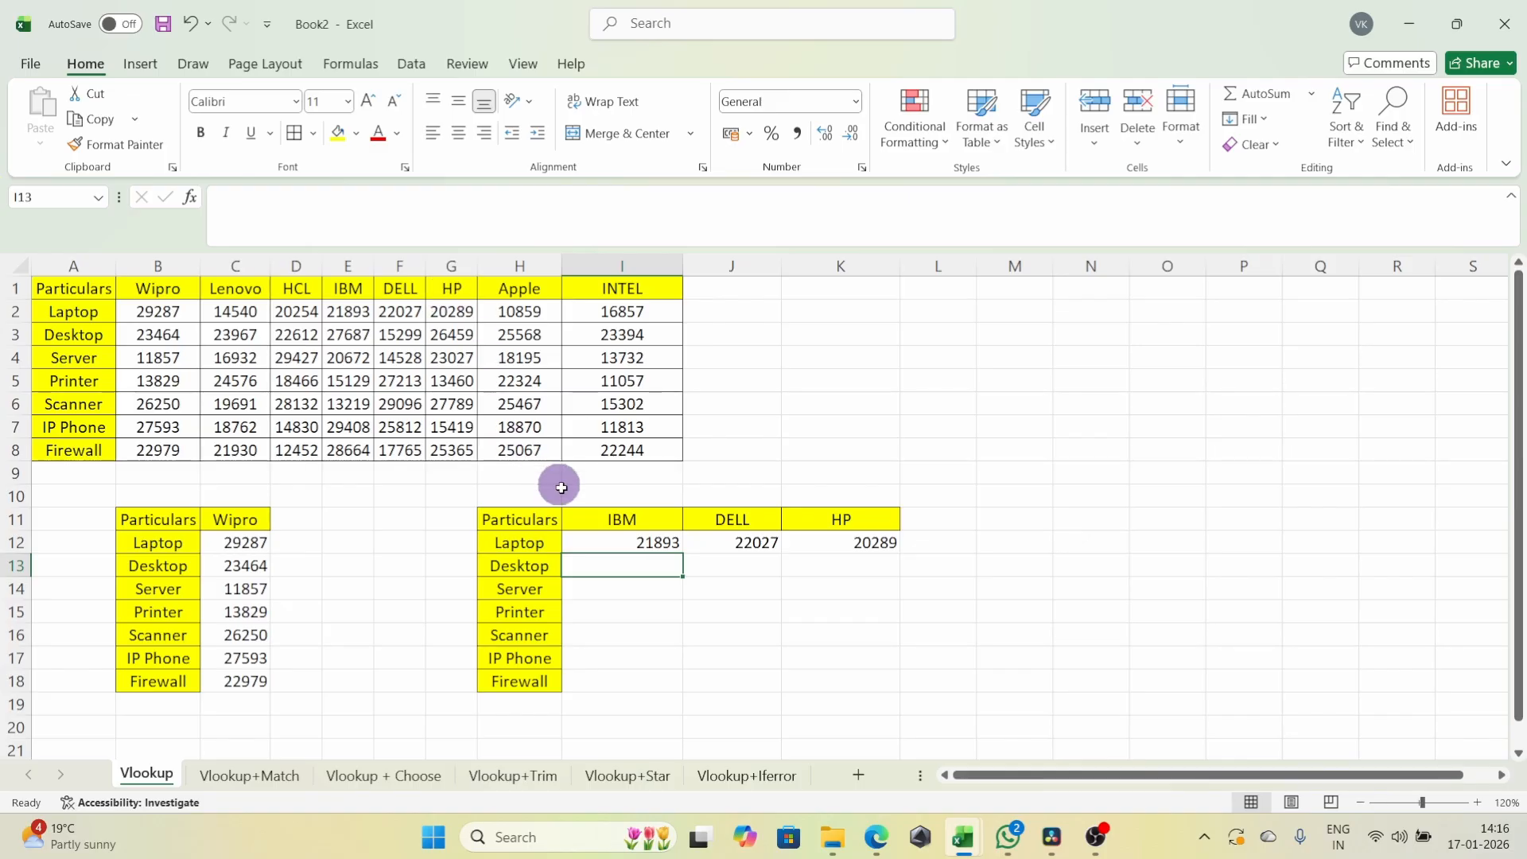
click(605, 546)
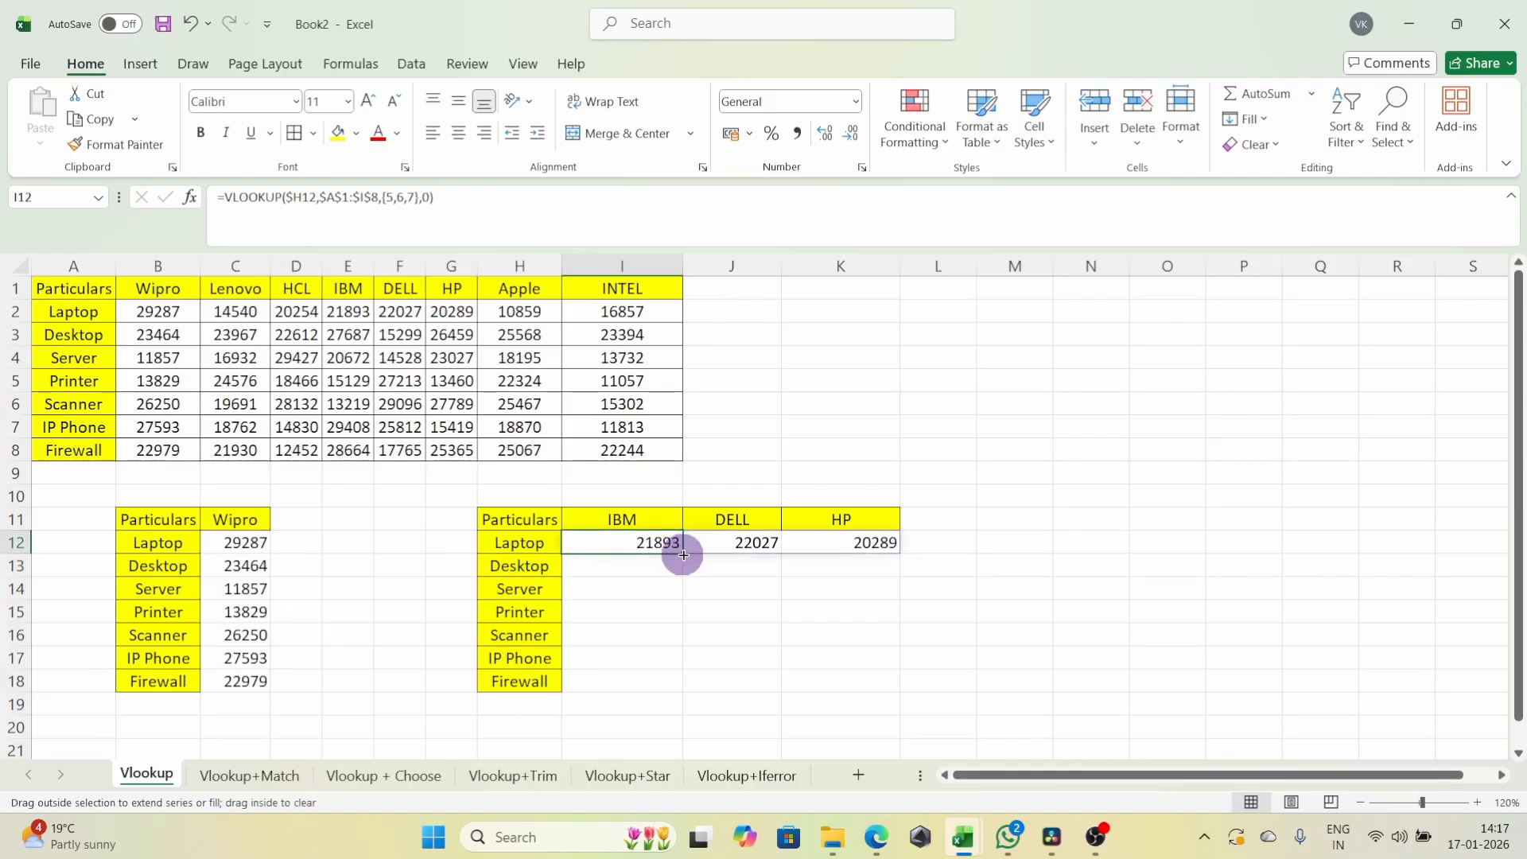
drag(683, 555, 665, 682)
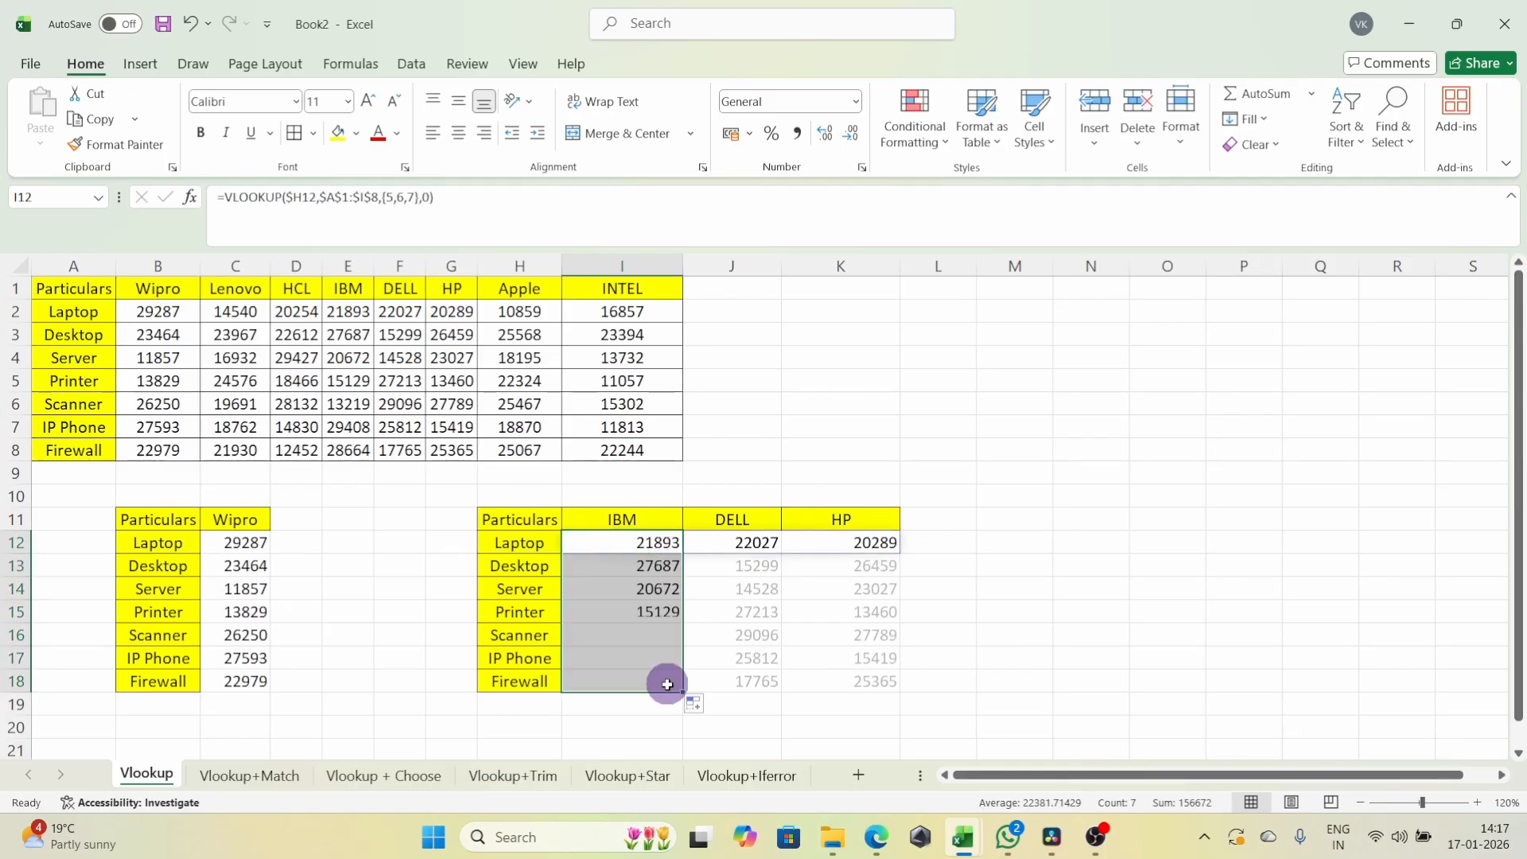
- Examine the column index array {5,6,7} in the I12 formula, leaving the formula unedited
click(618, 543)
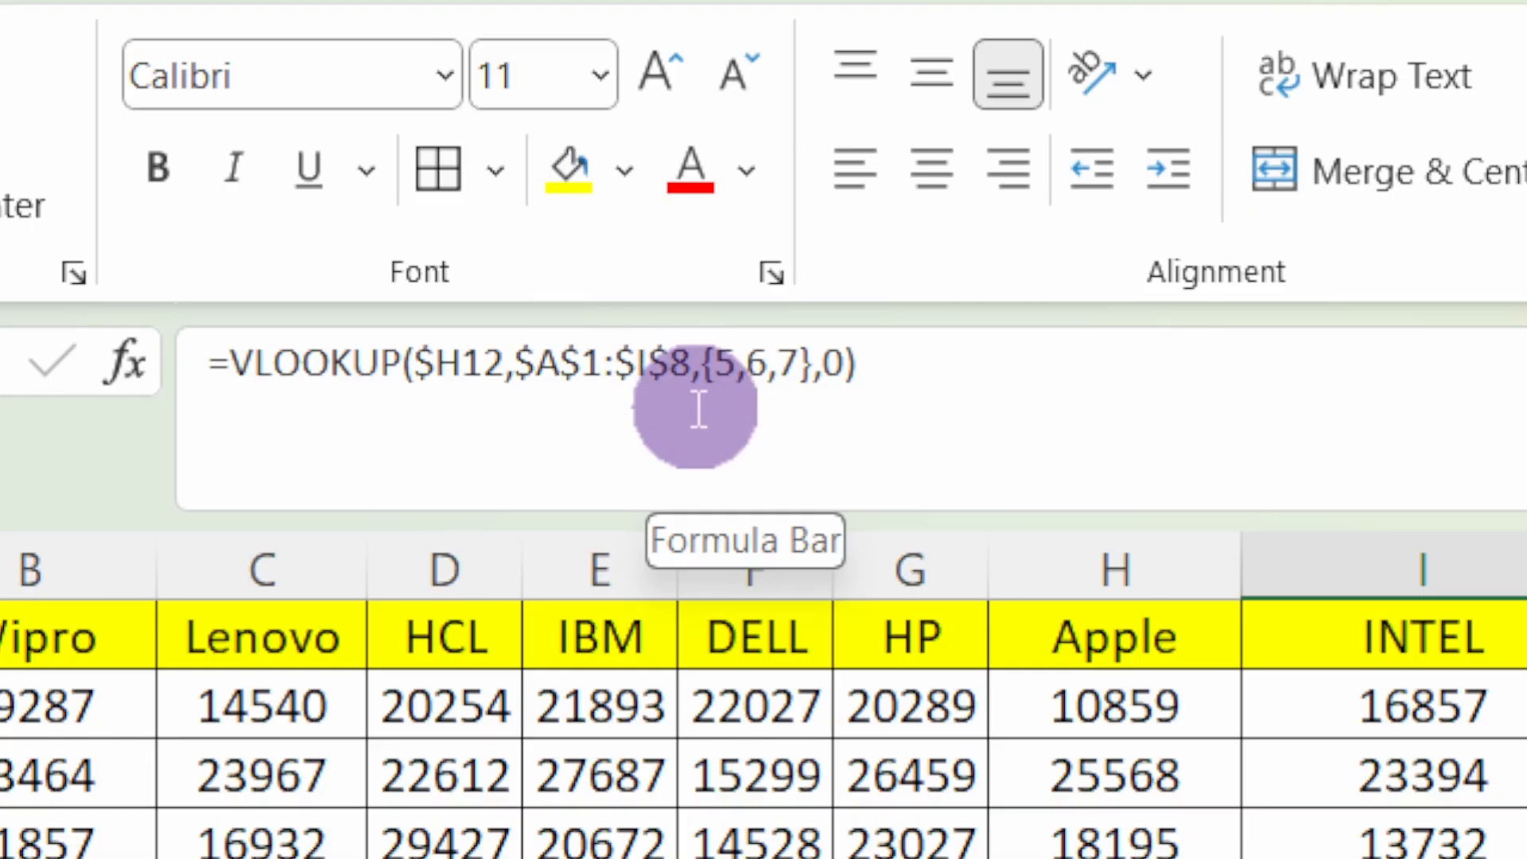
drag(692, 375, 818, 385)
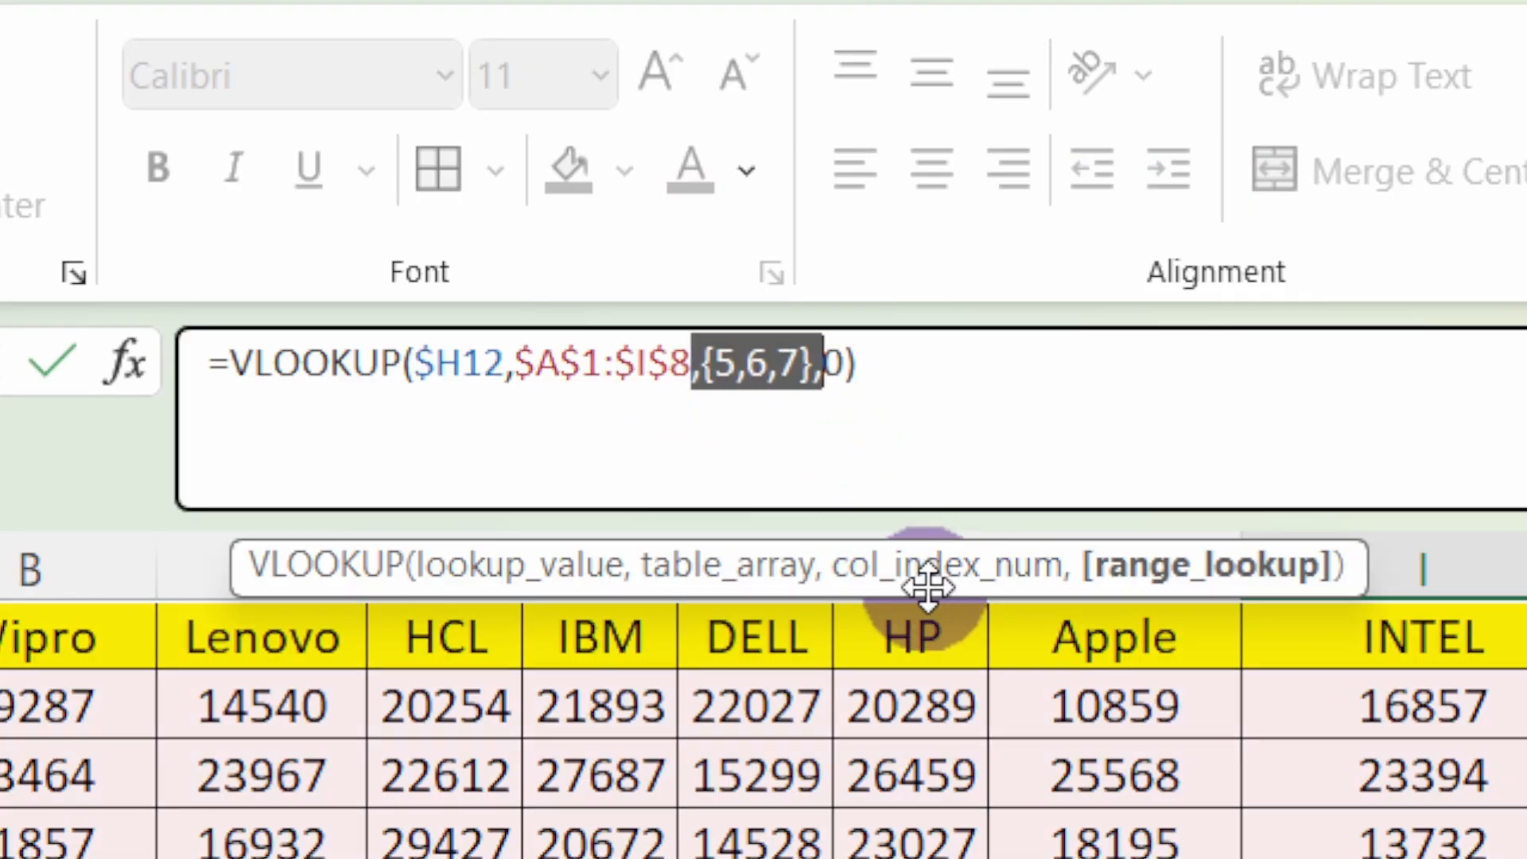
click(863, 423)
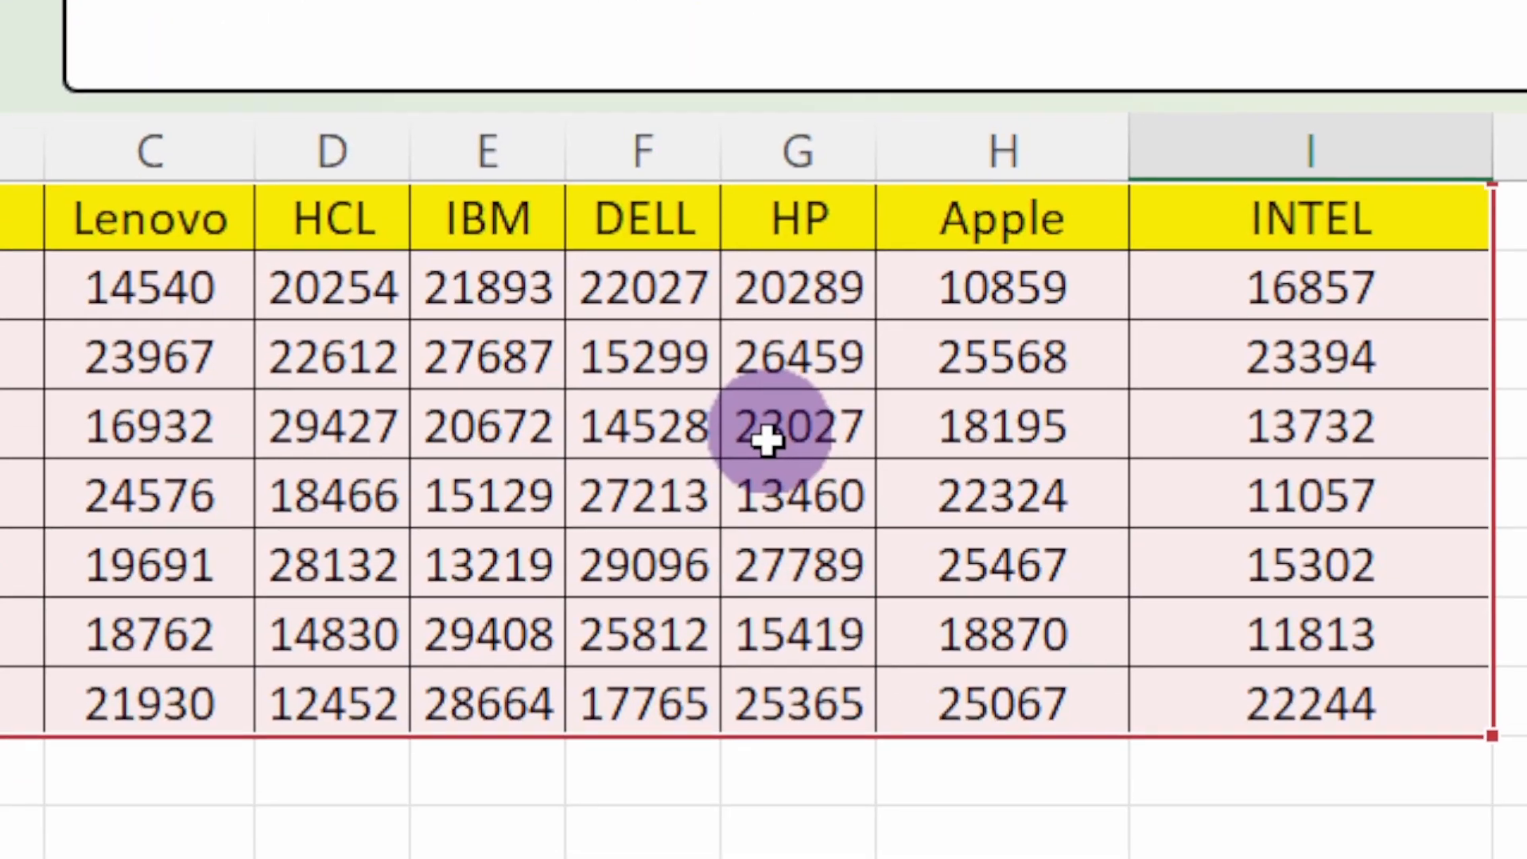
key(Escape)
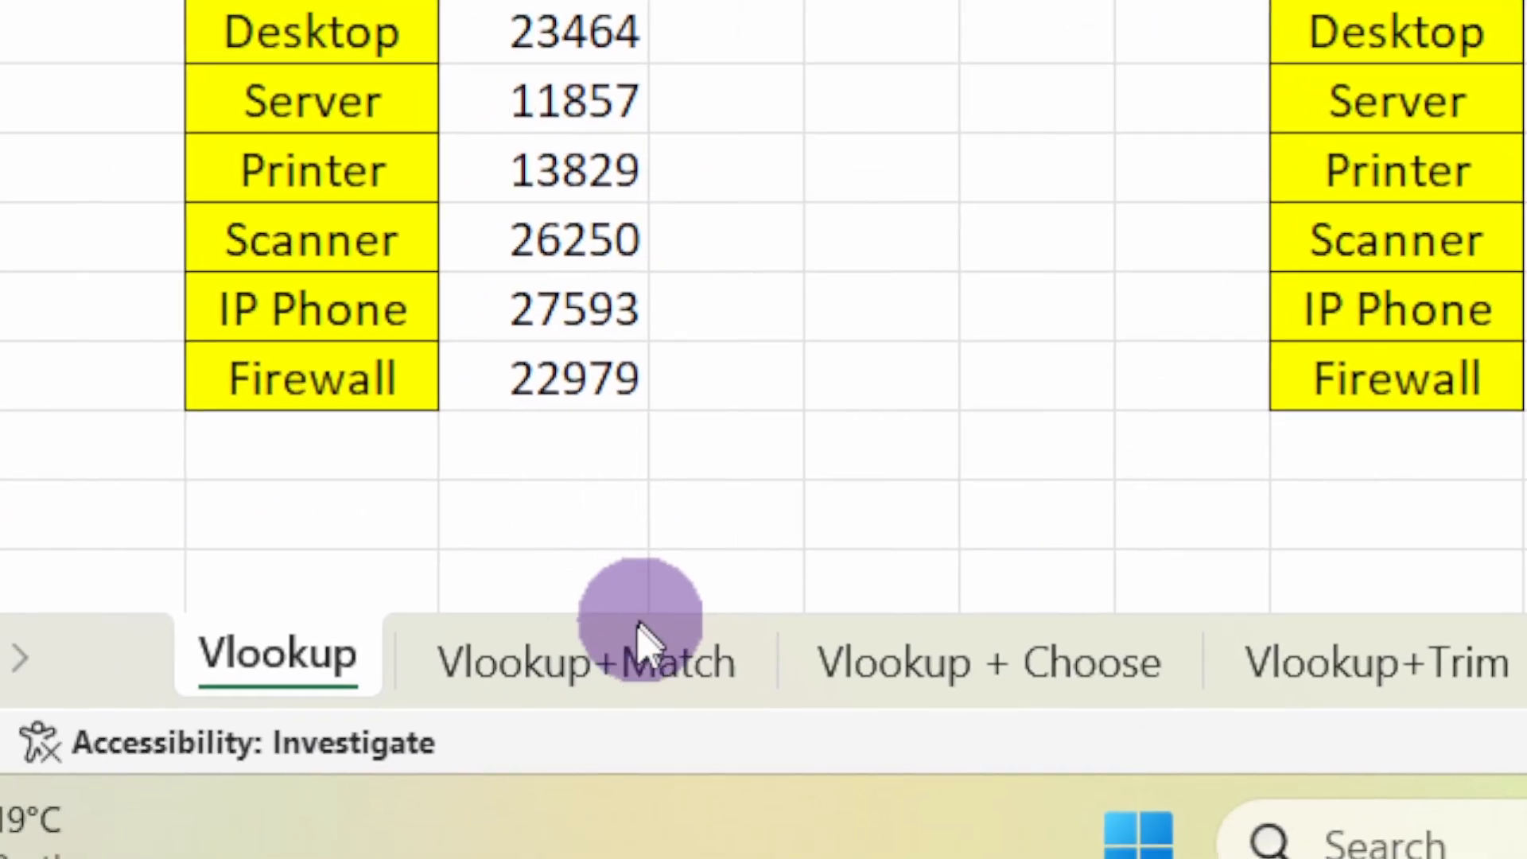
- Open the Vlookup+Match sheet and examine the Particulars labels and IBM header of its small lookup table
click(619, 638)
click(996, 99)
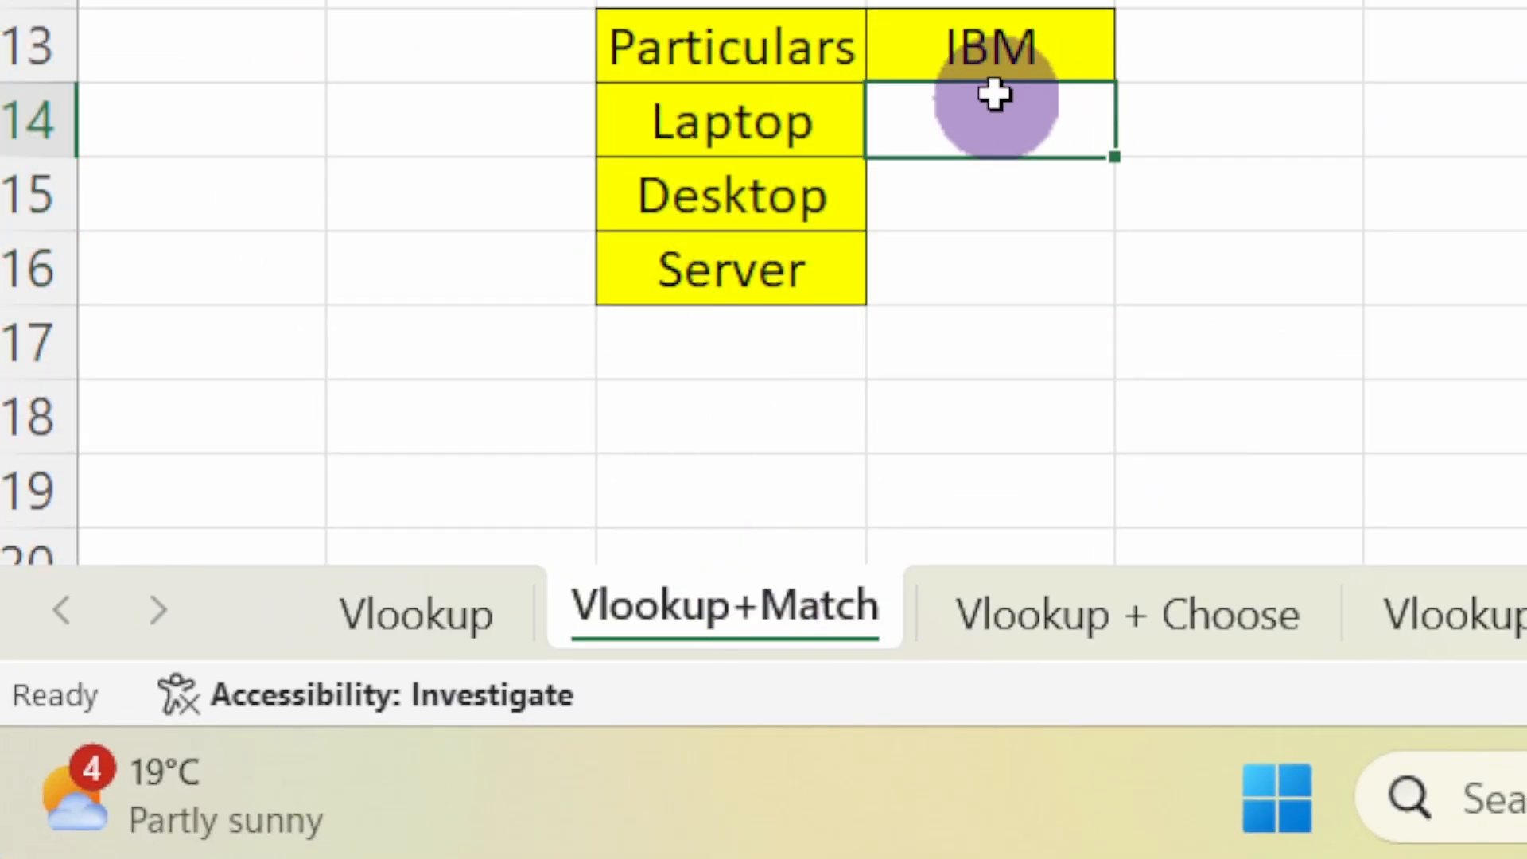
drag(556, 385, 551, 613)
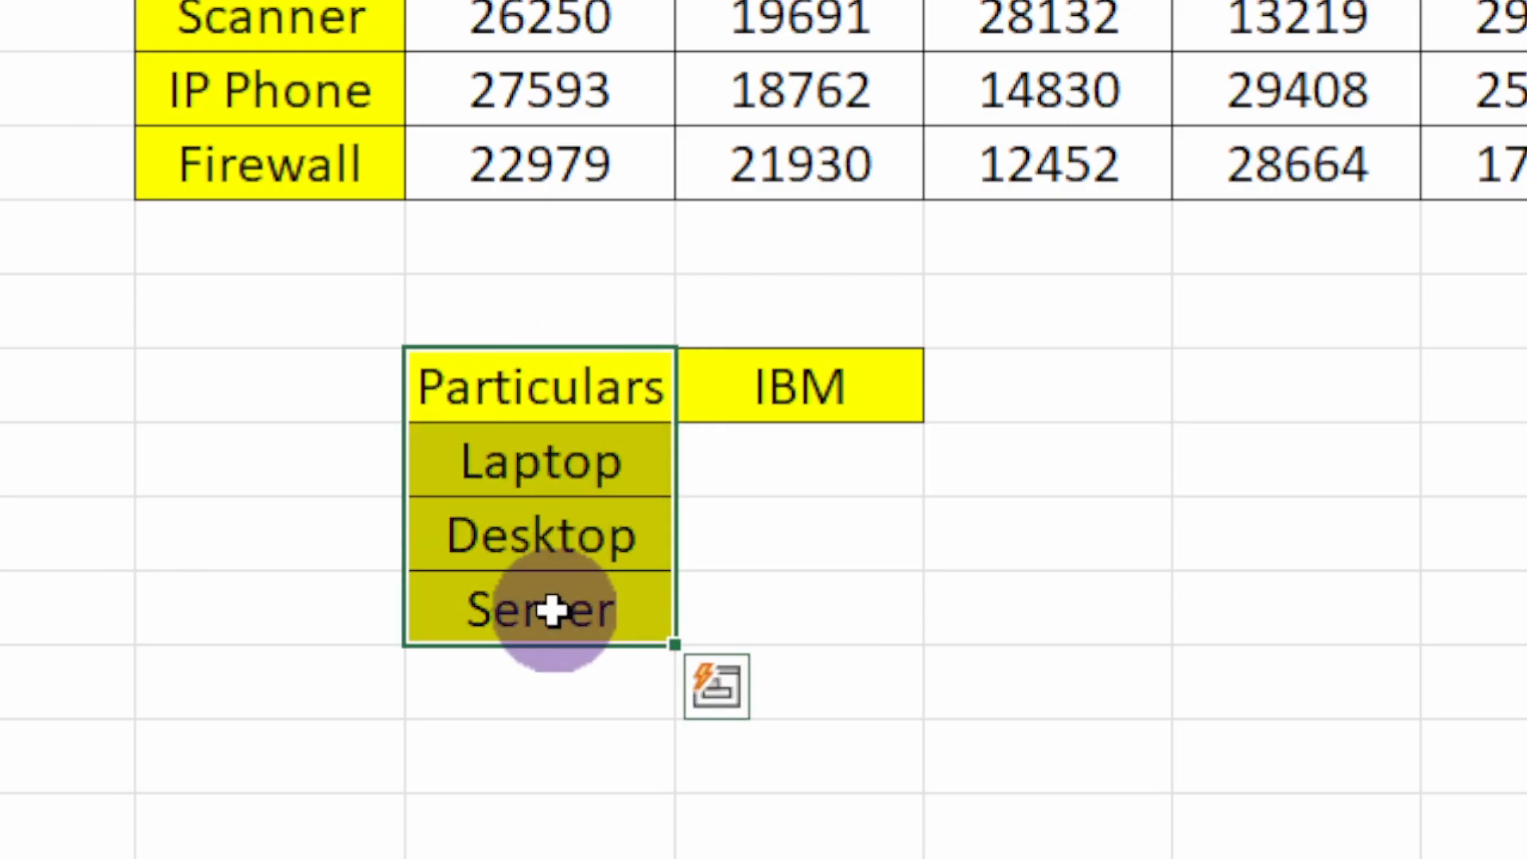
click(861, 402)
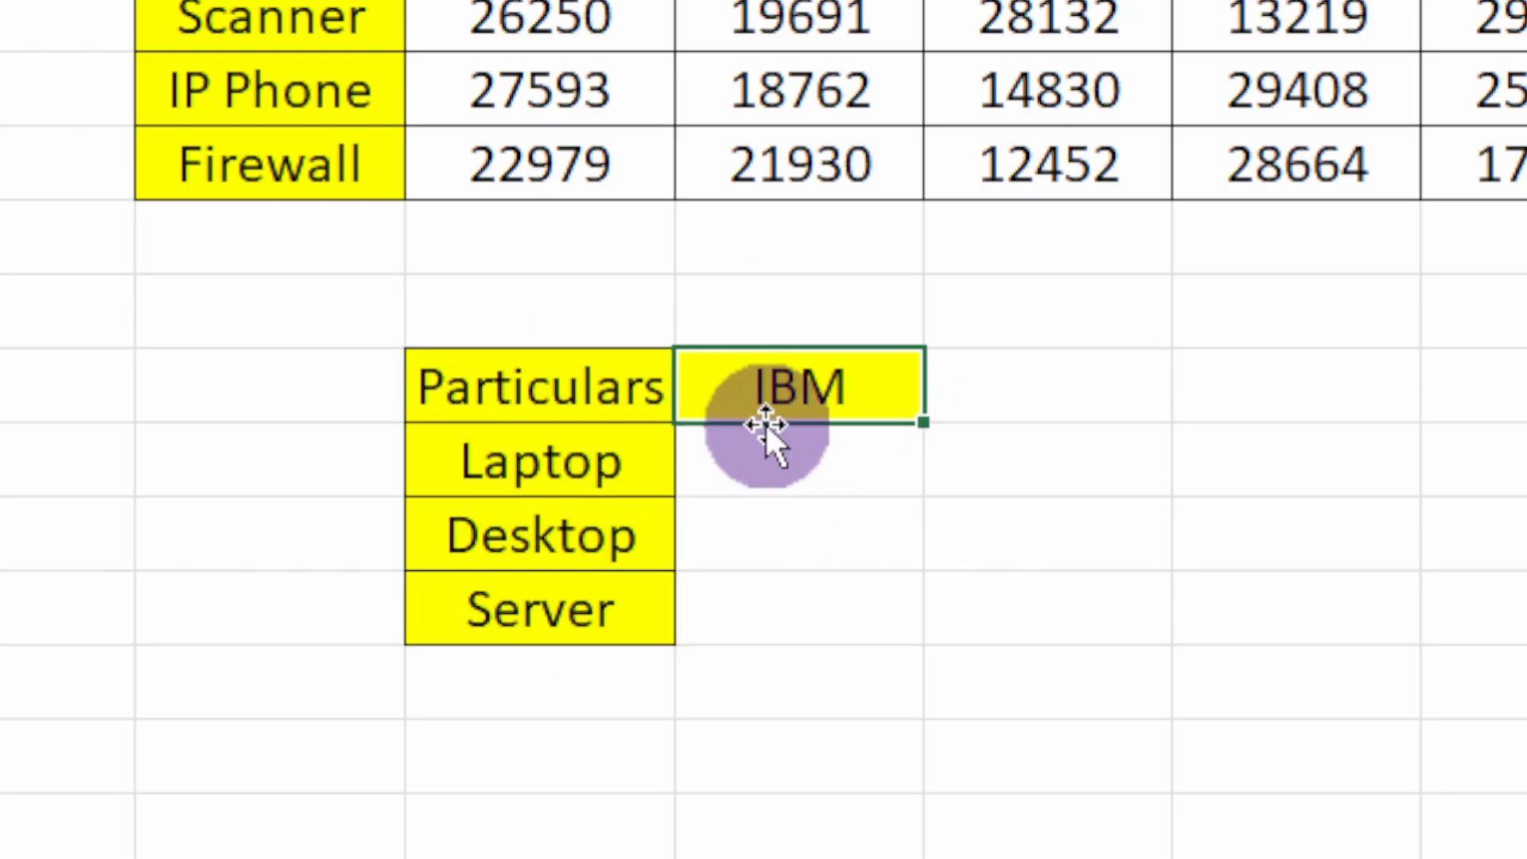
click(765, 454)
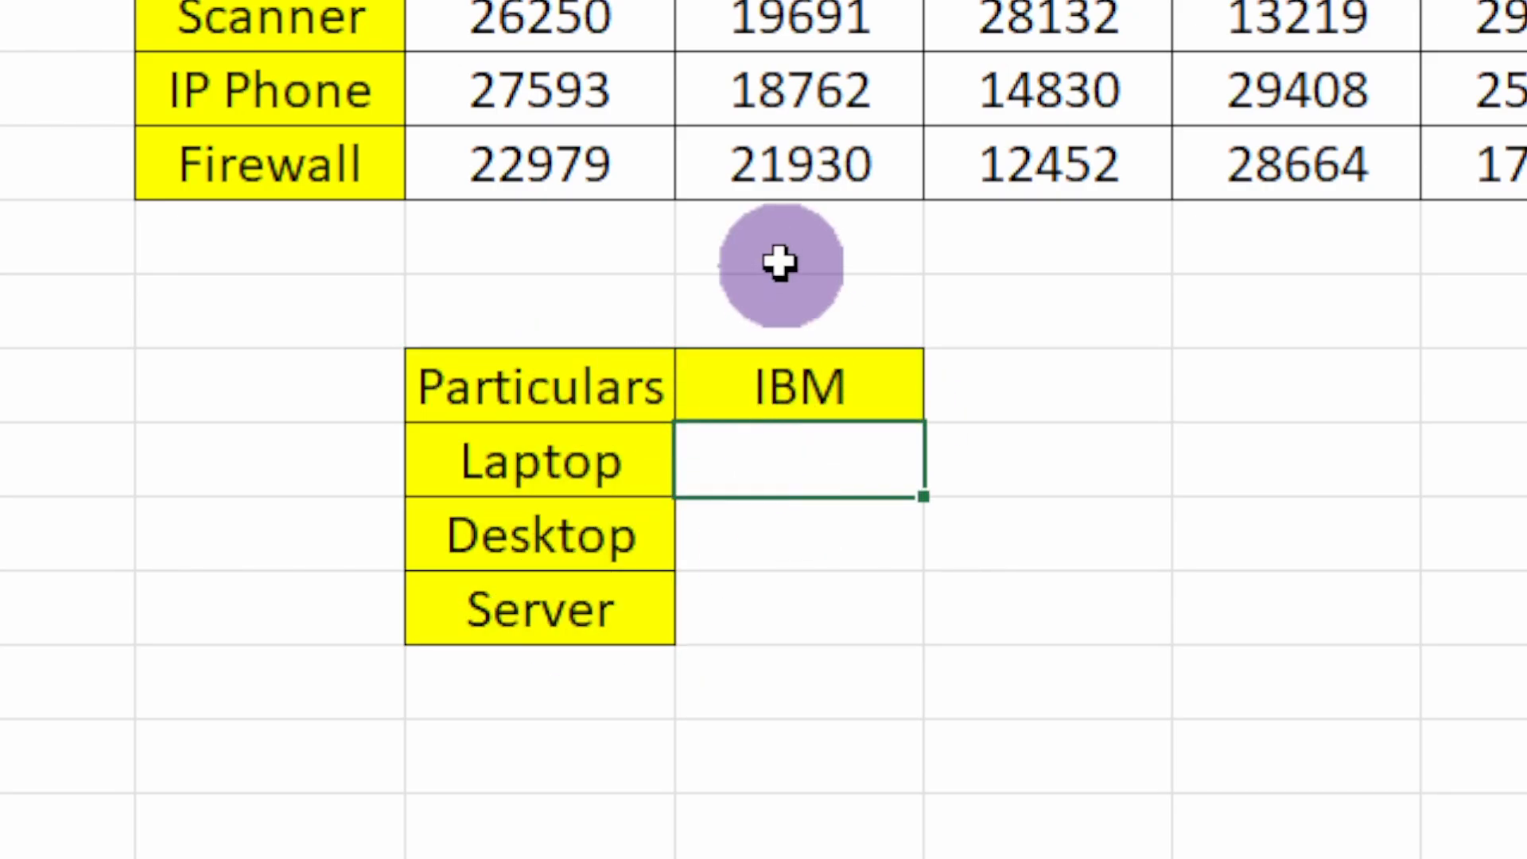
click(784, 403)
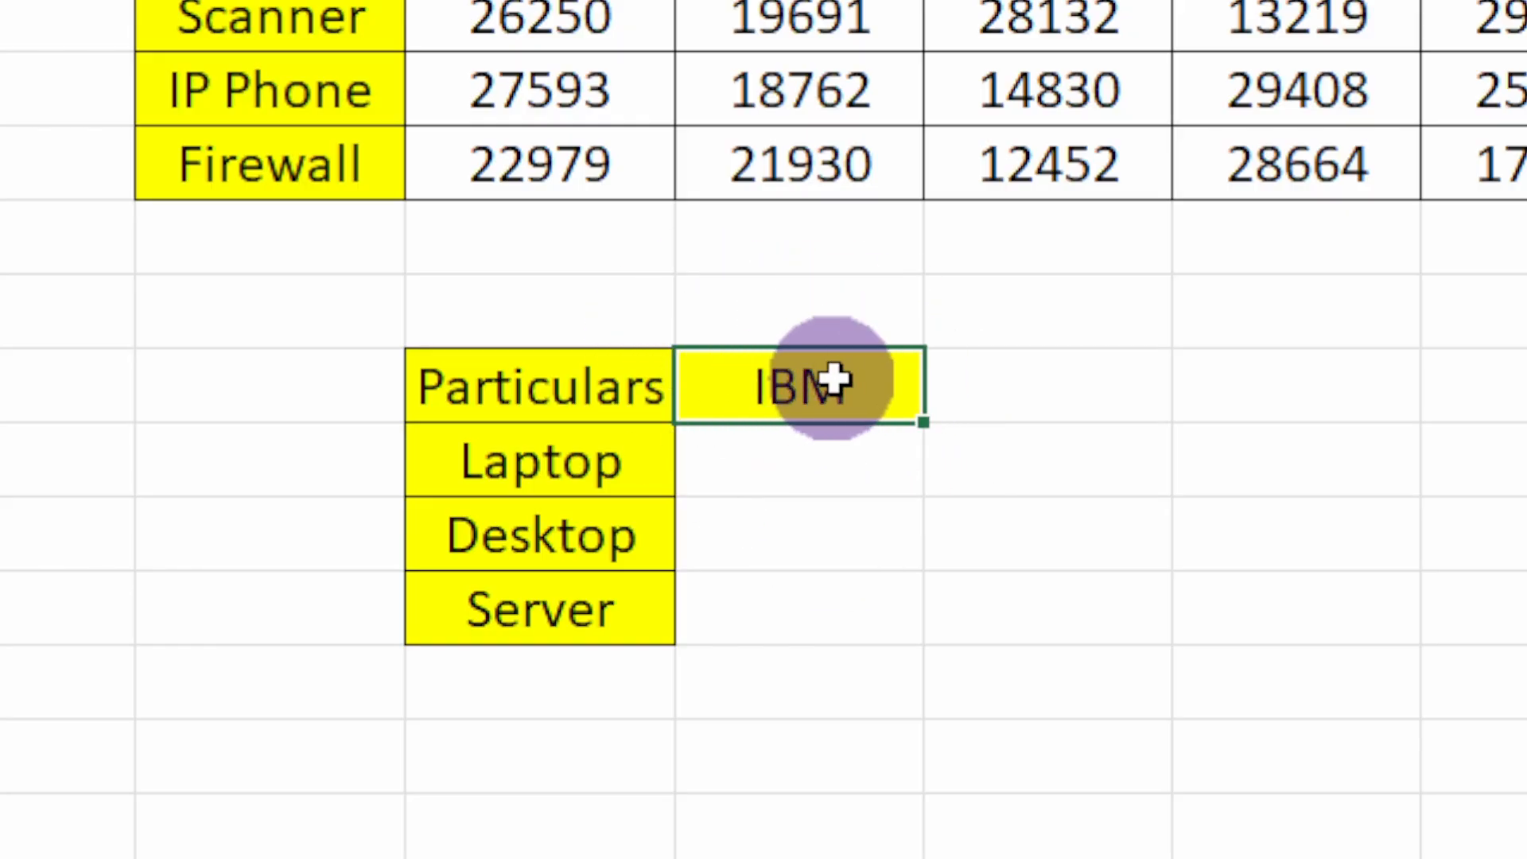
click(796, 460)
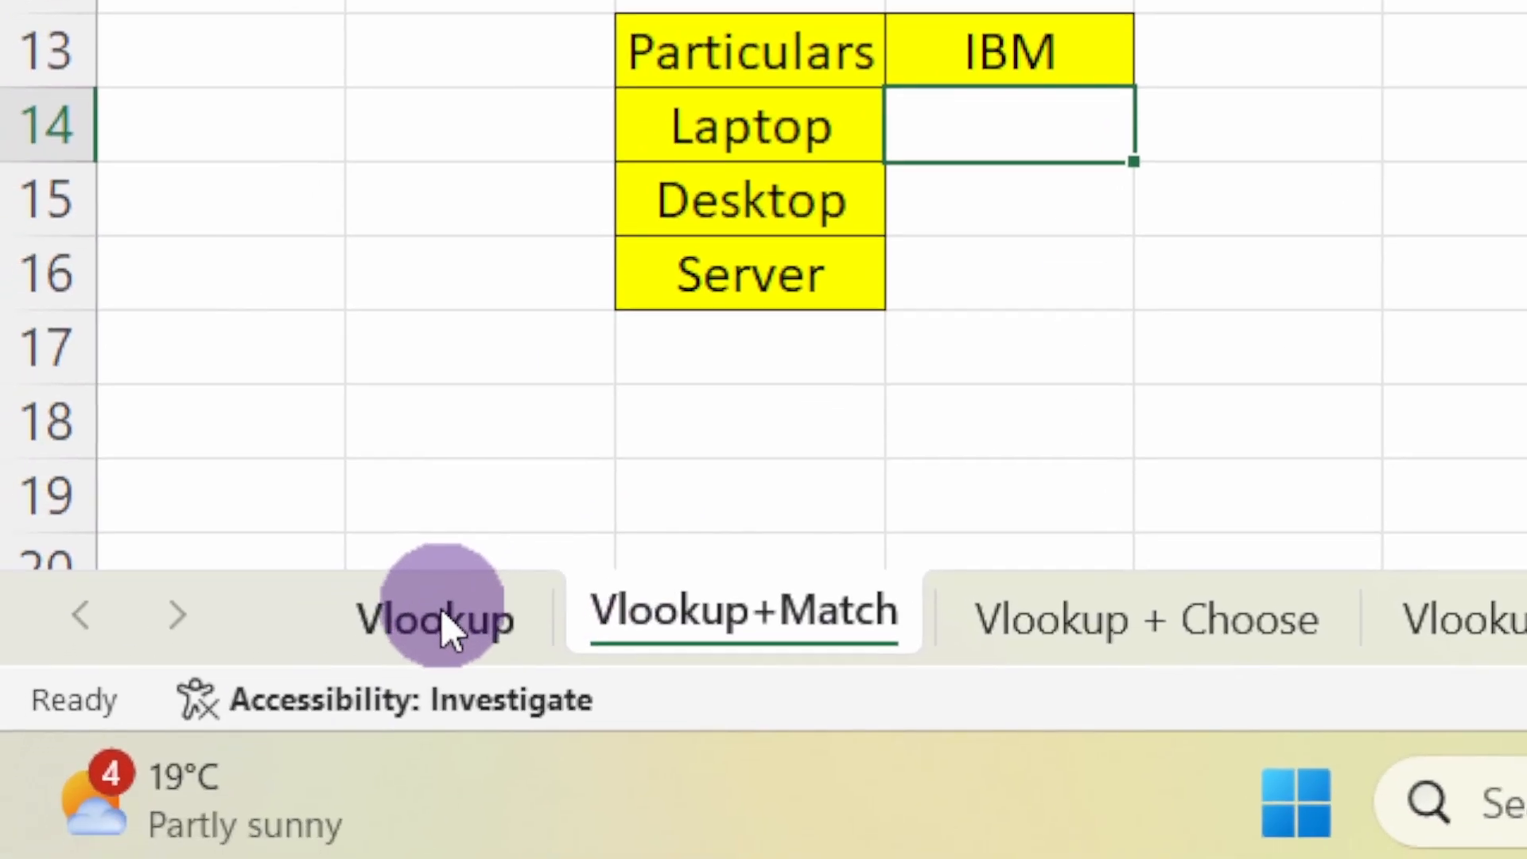
- Revisit the lookups on the Vlookup sheet and return to D14 below the IBM header on the Vlookup+Match sheet
click(441, 609)
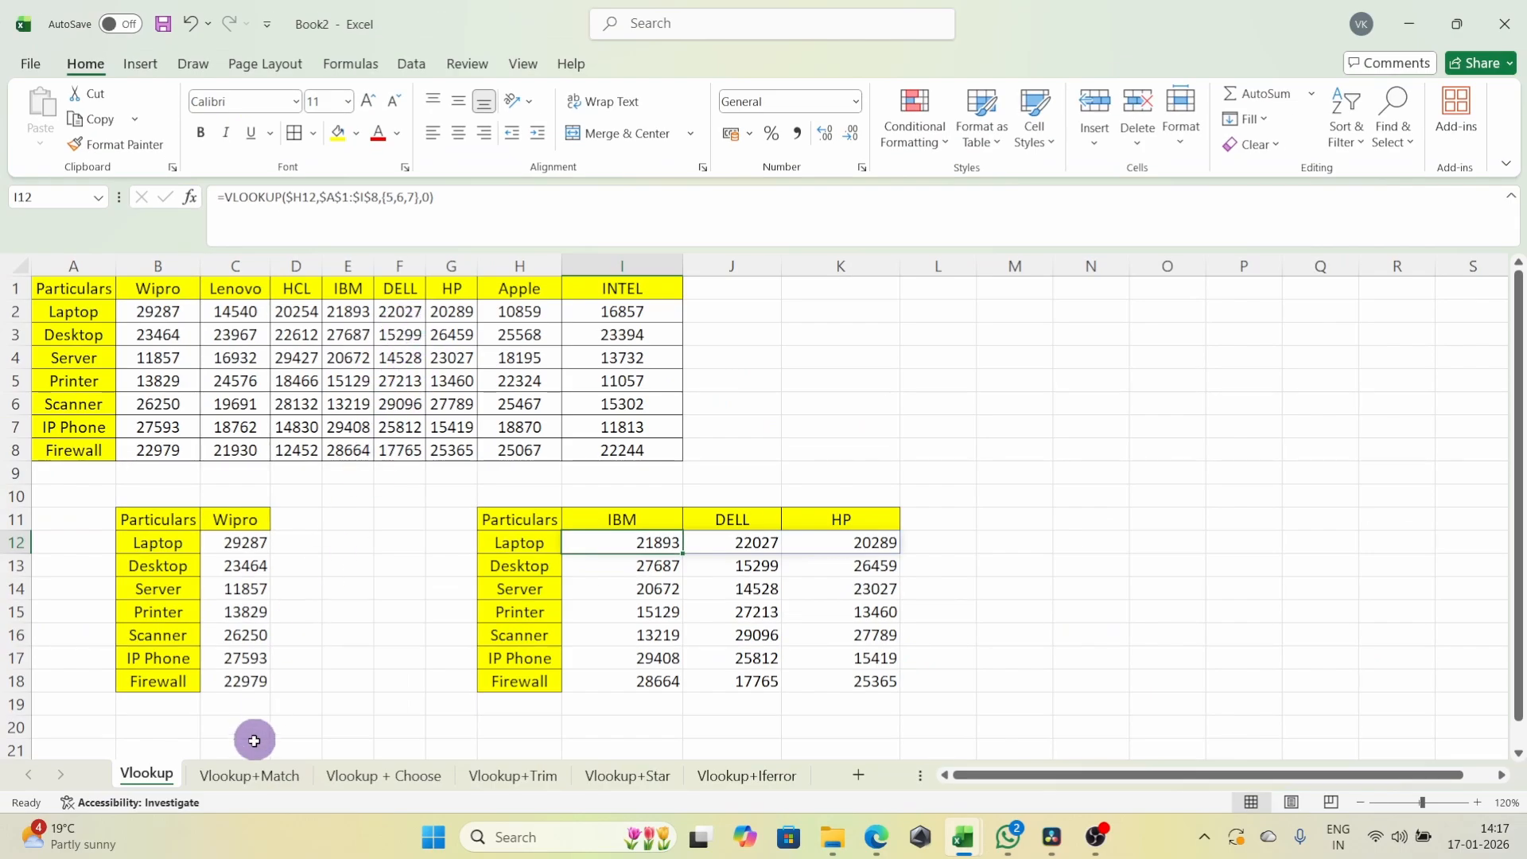
click(249, 774)
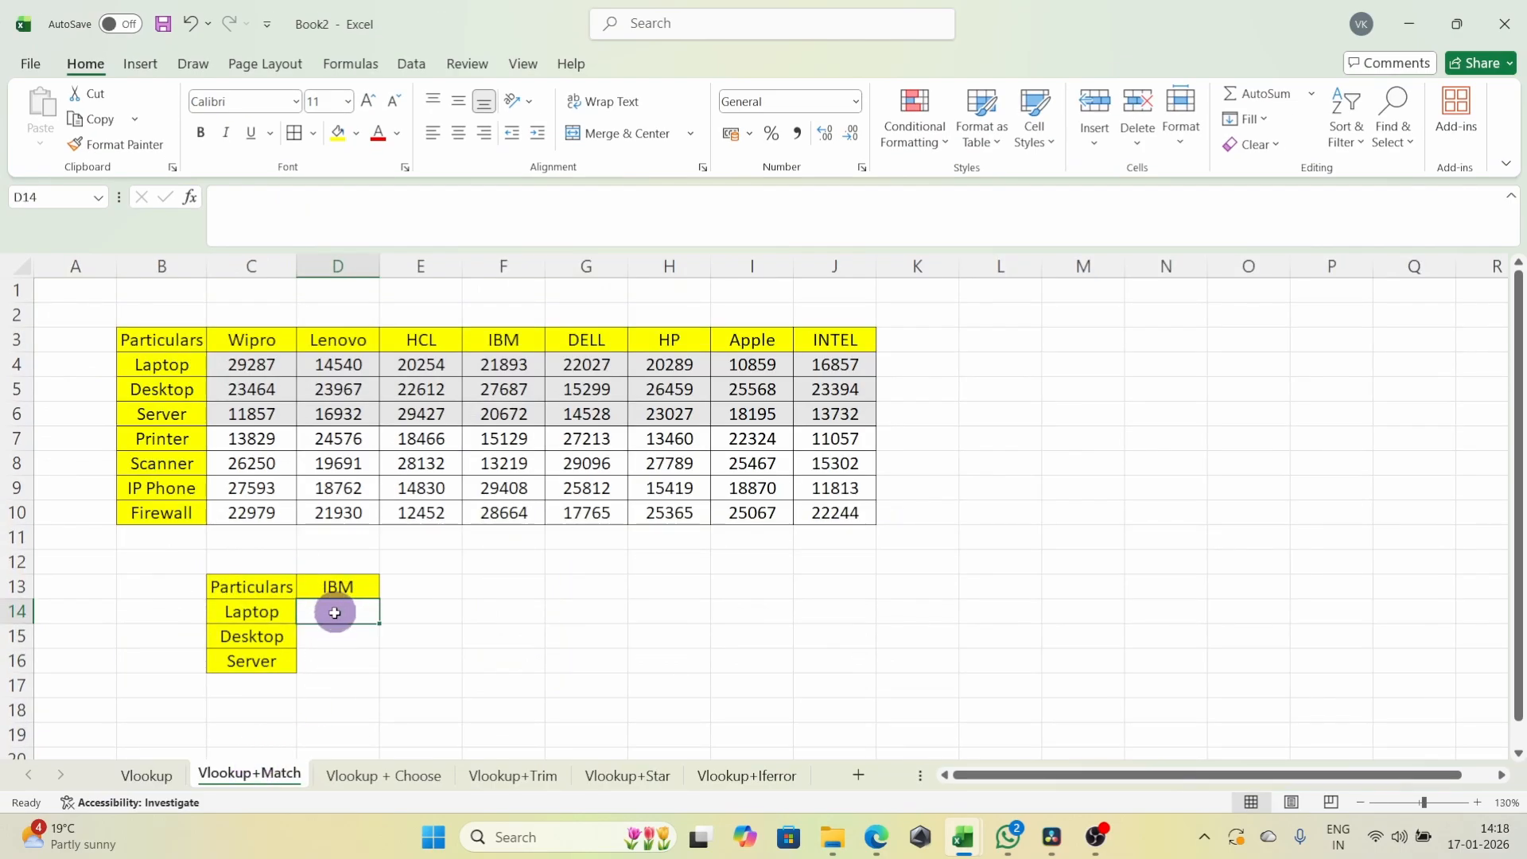
key(Up)
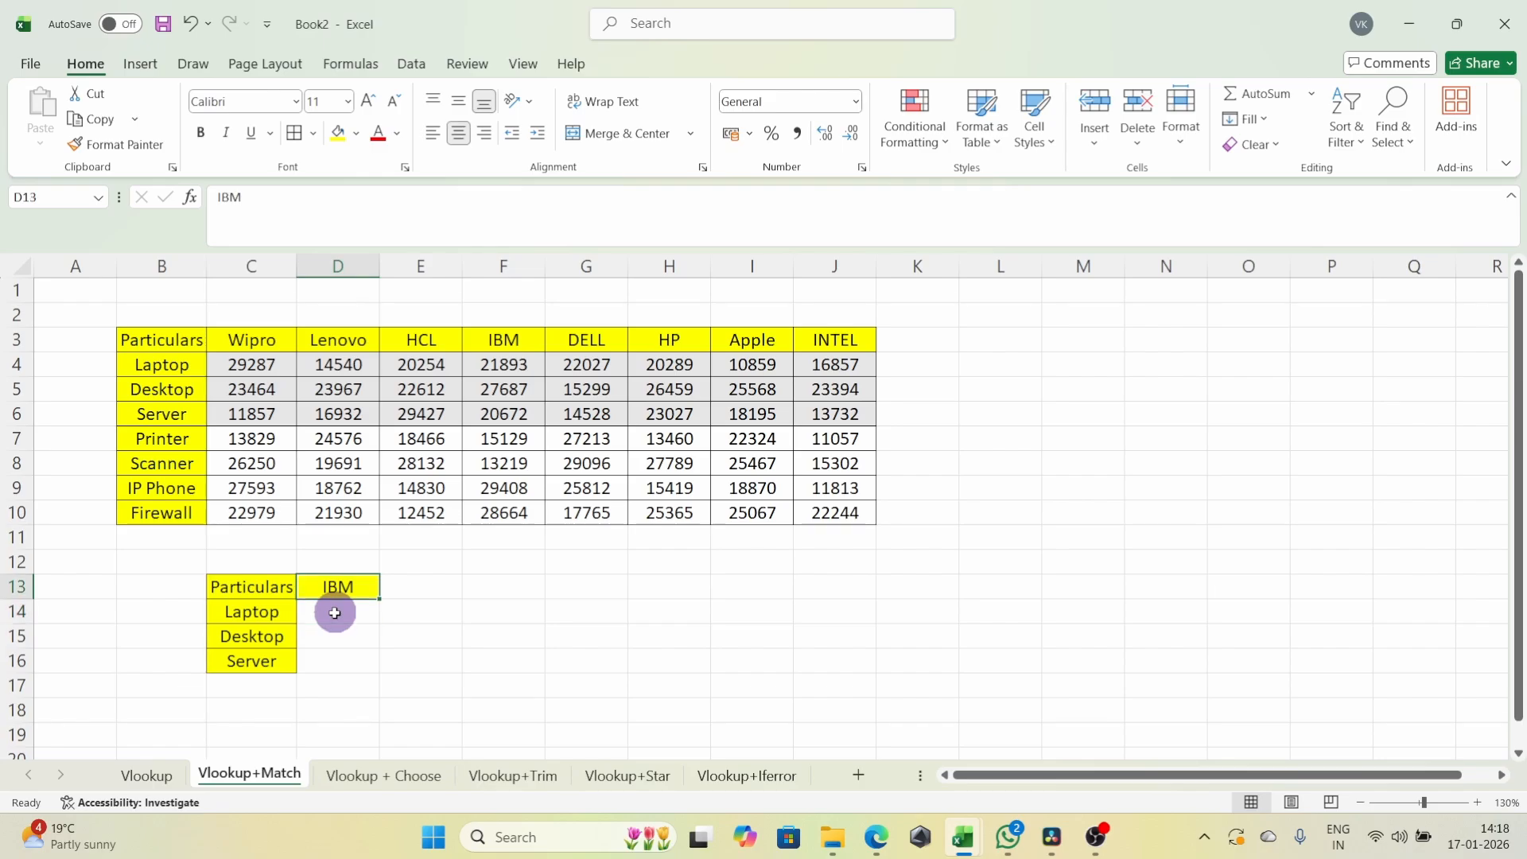
click(335, 613)
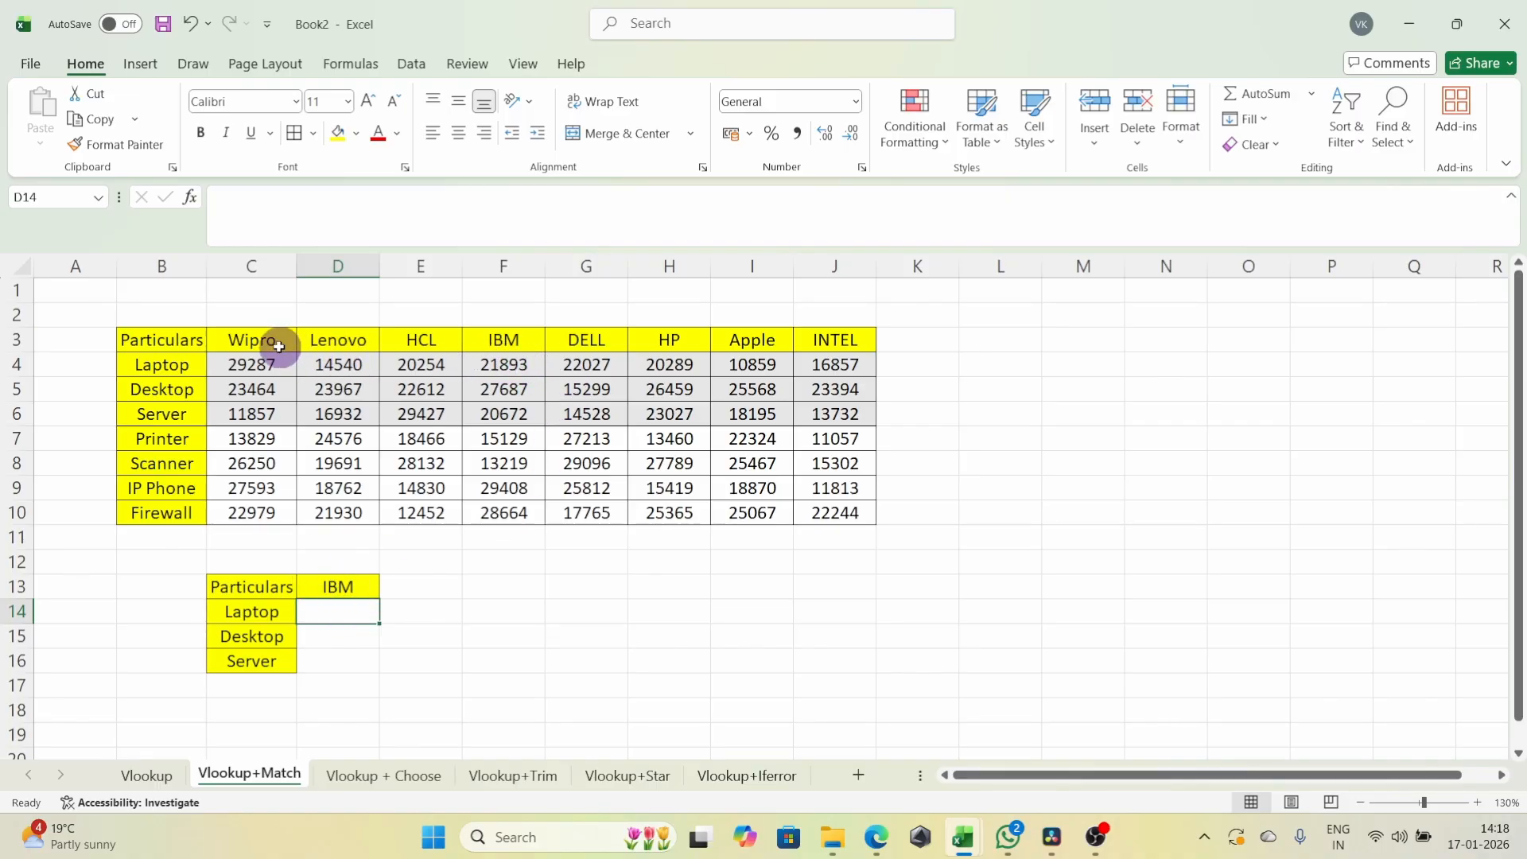
- Examine the company headers in C3:J3 of the source table, including the IBM header in F3
drag(277, 347, 820, 340)
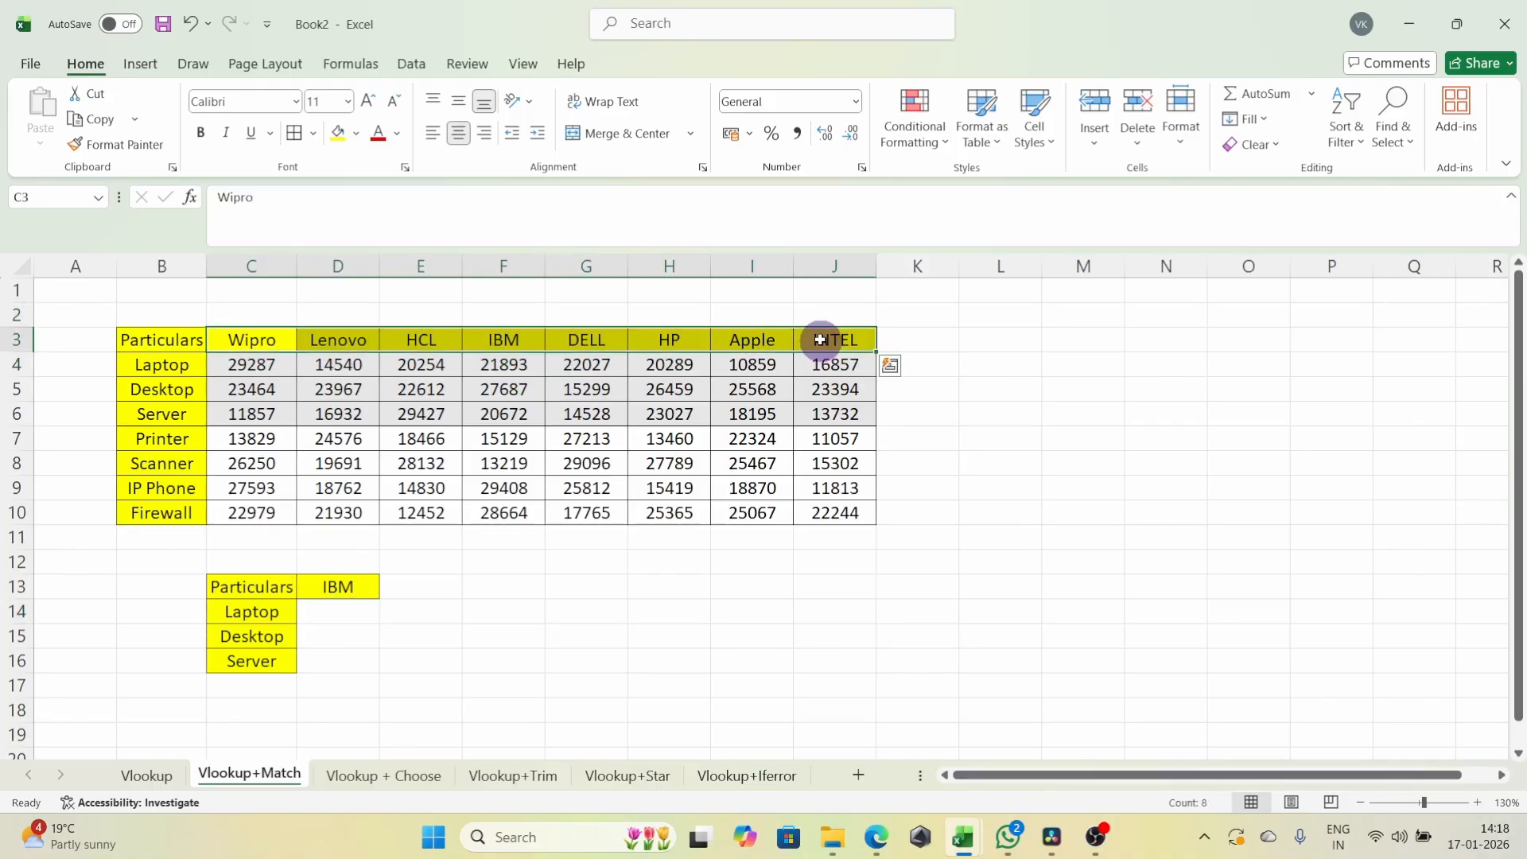
click(513, 342)
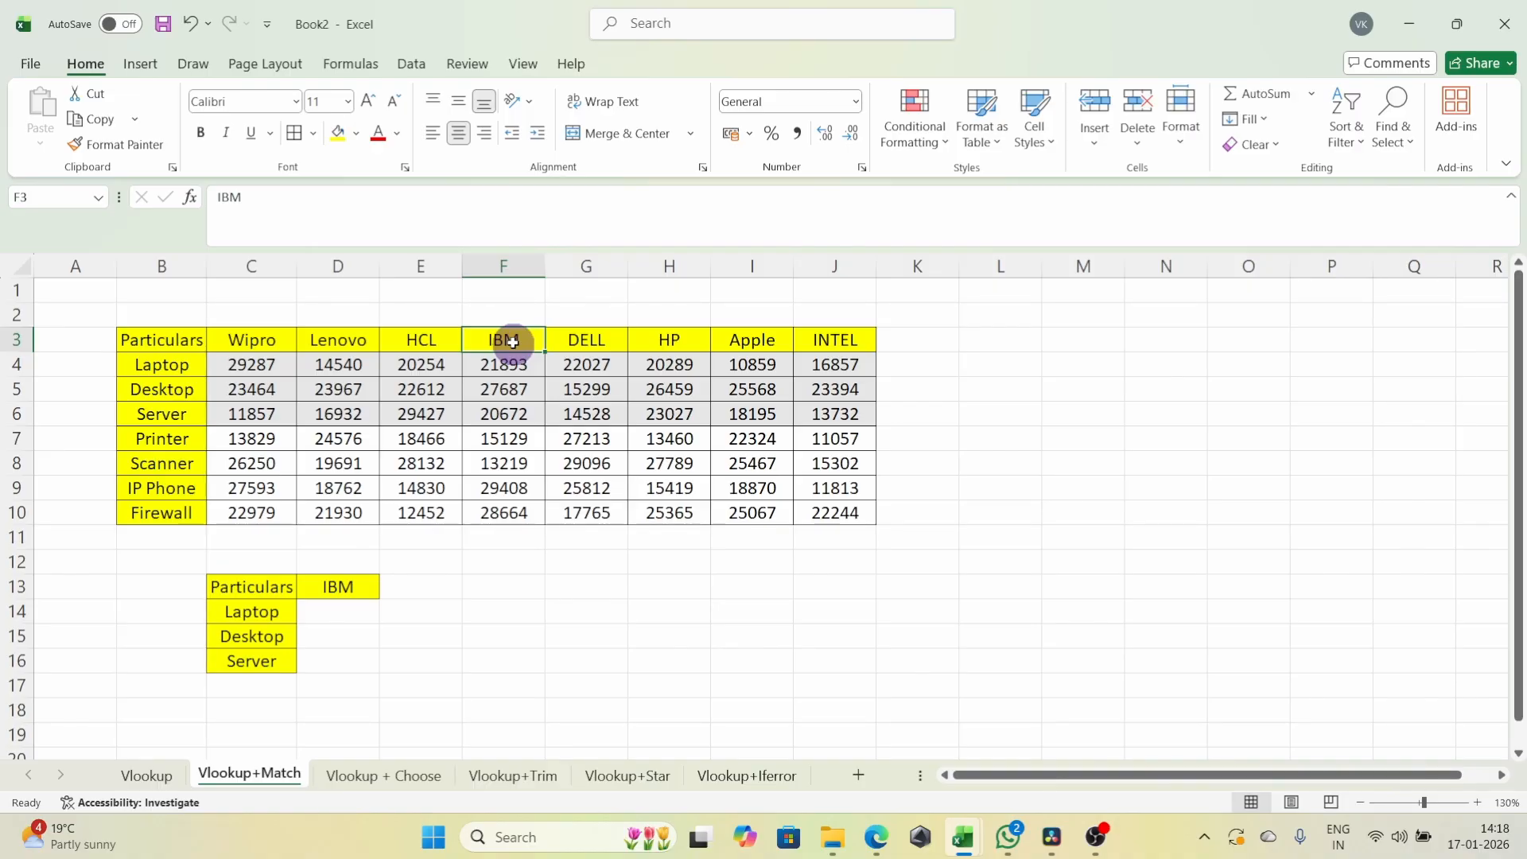
click(573, 340)
click(276, 338)
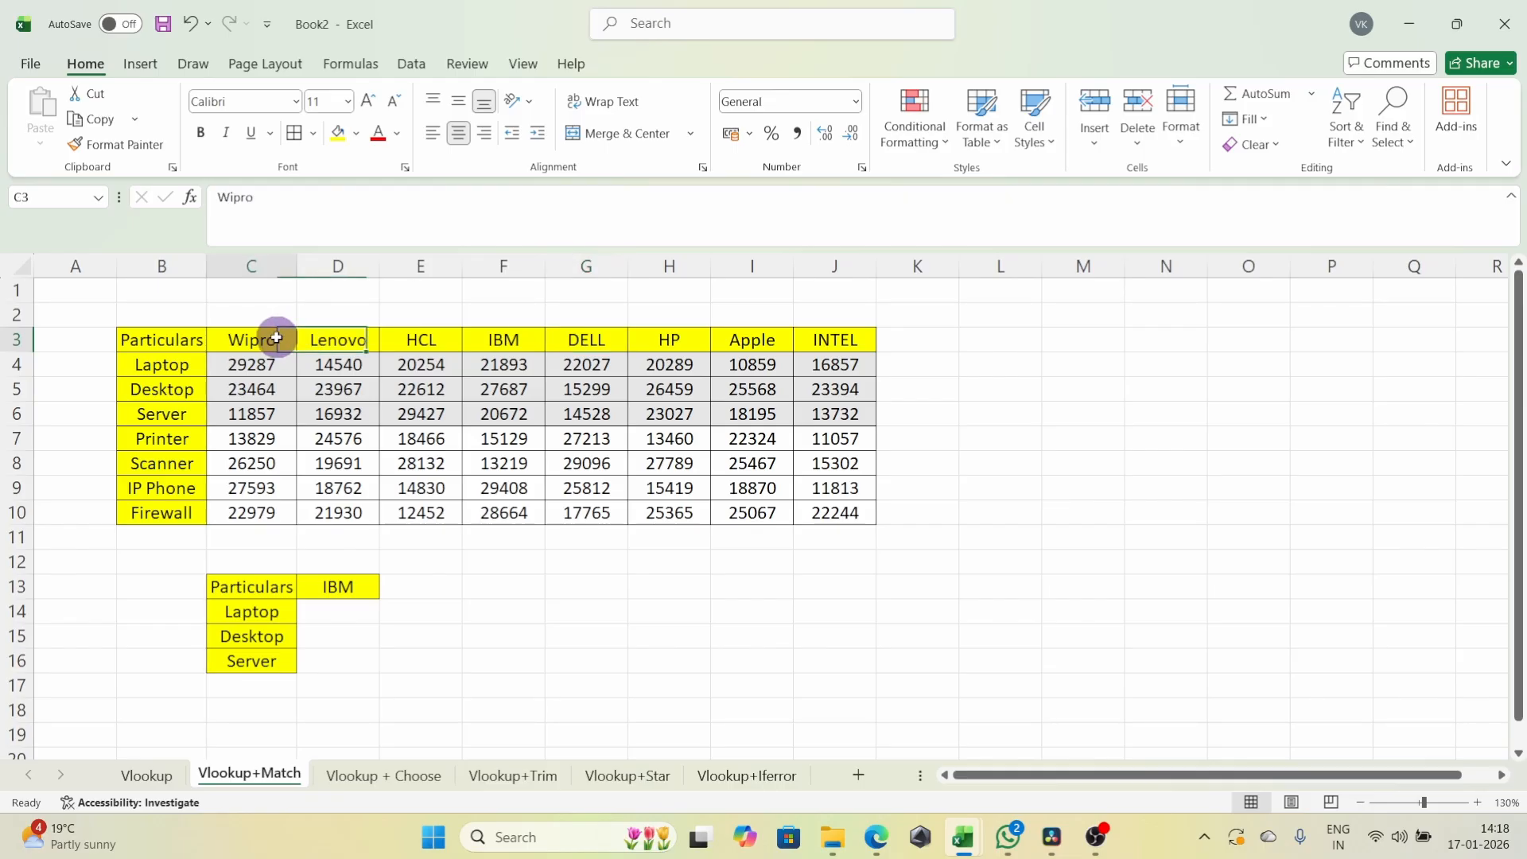
- Extend the source table's header row to P3, and clear the contents and formatting of the added cells K3:P3
drag(276, 338, 936, 337)
click(1104, 347)
key(Delete)
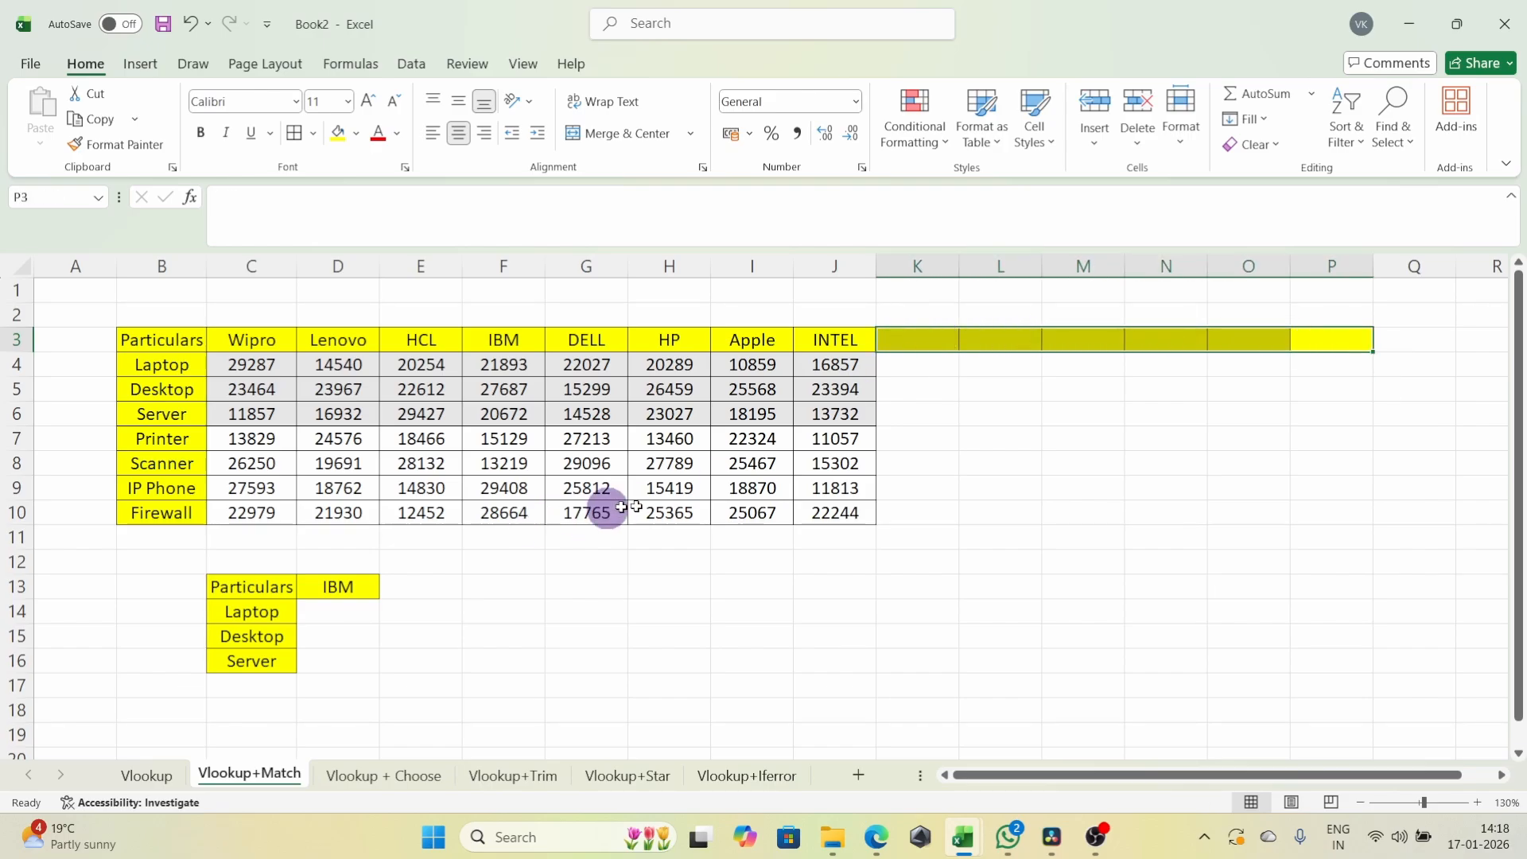
key(alt+h)
key(e)
key(a)
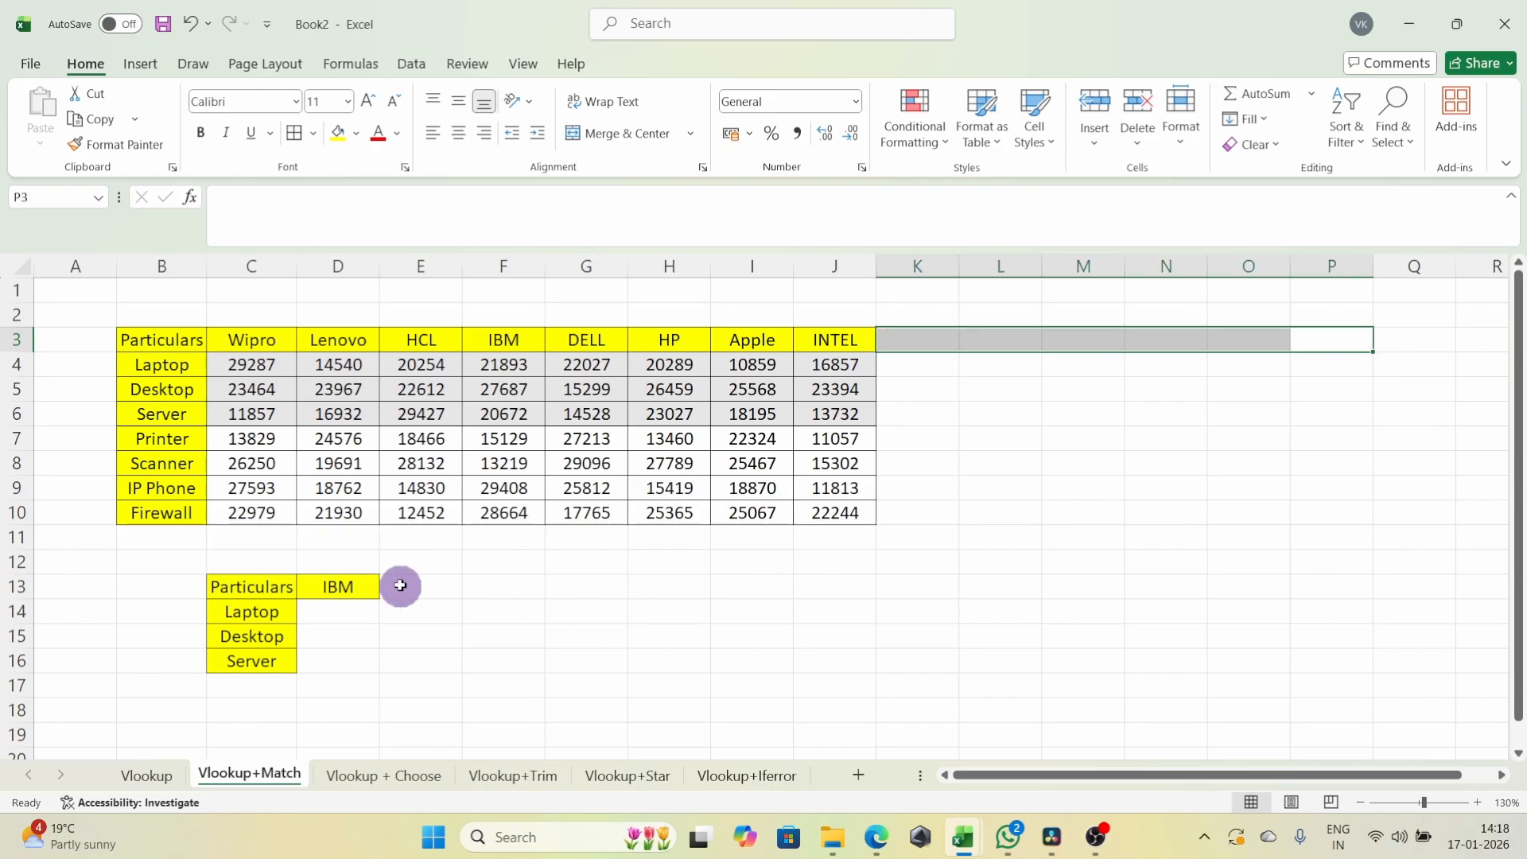
- Start a VLOOKUP formula in D14 with the column-locked reference $C14 as the lookup value
click(341, 586)
key(Down)
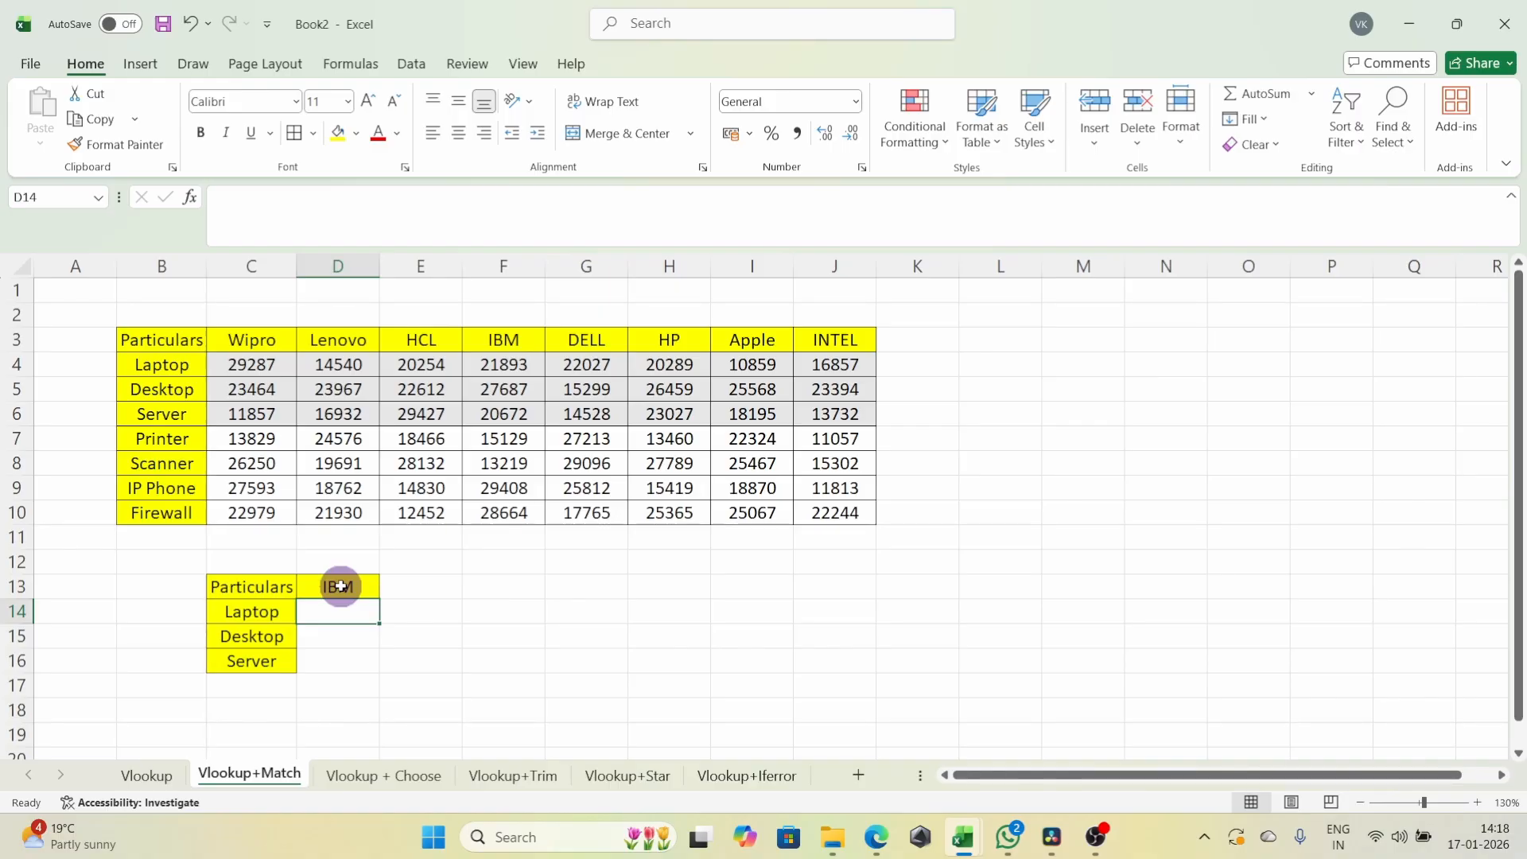
text(=vlo)
key(Tab)
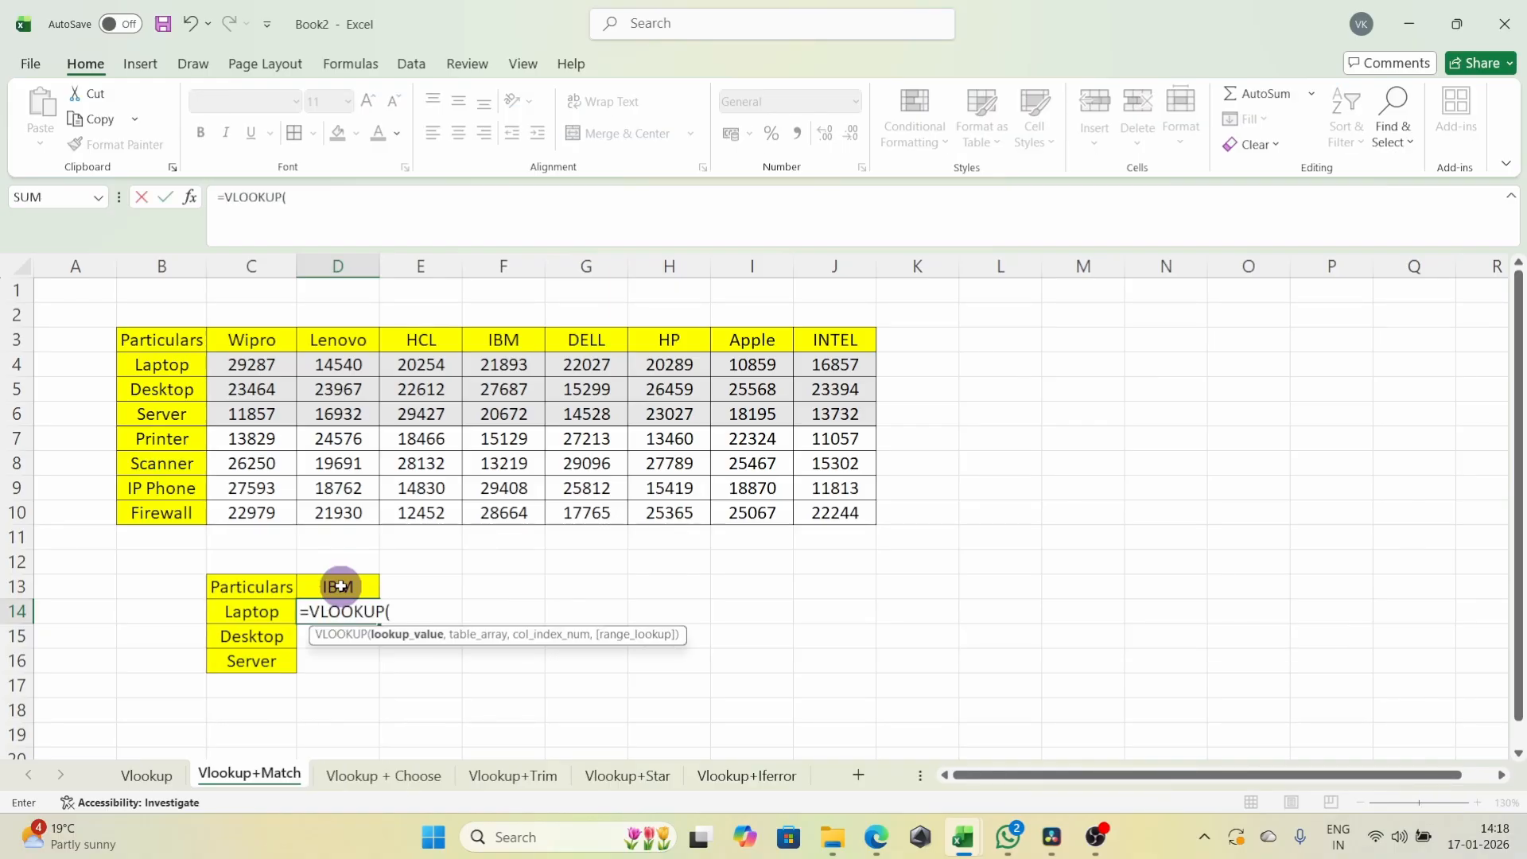
key(Left)
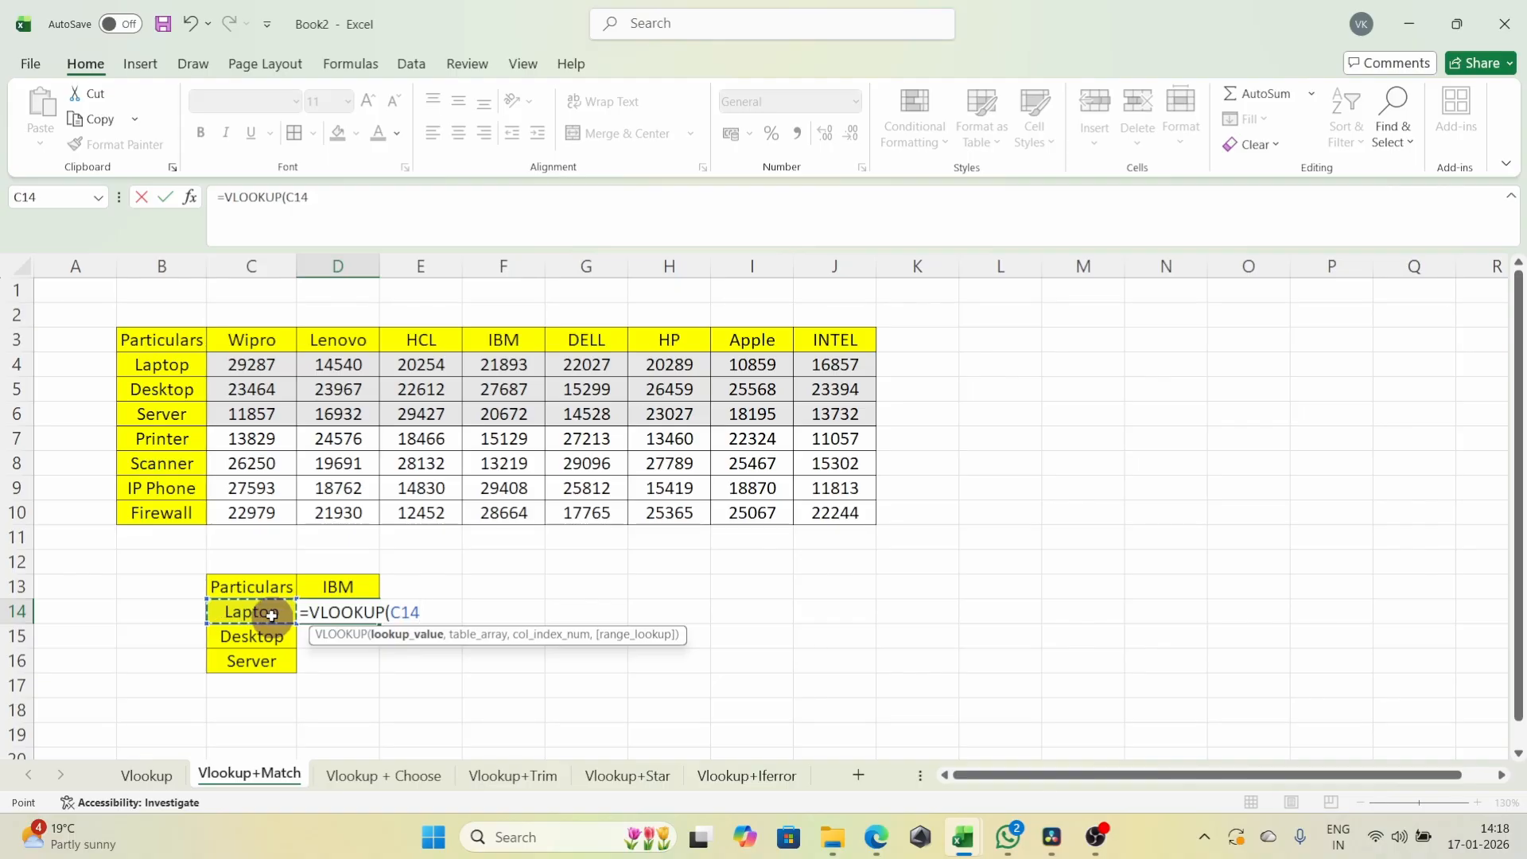
key(F4)
key(F4)
key(F4)
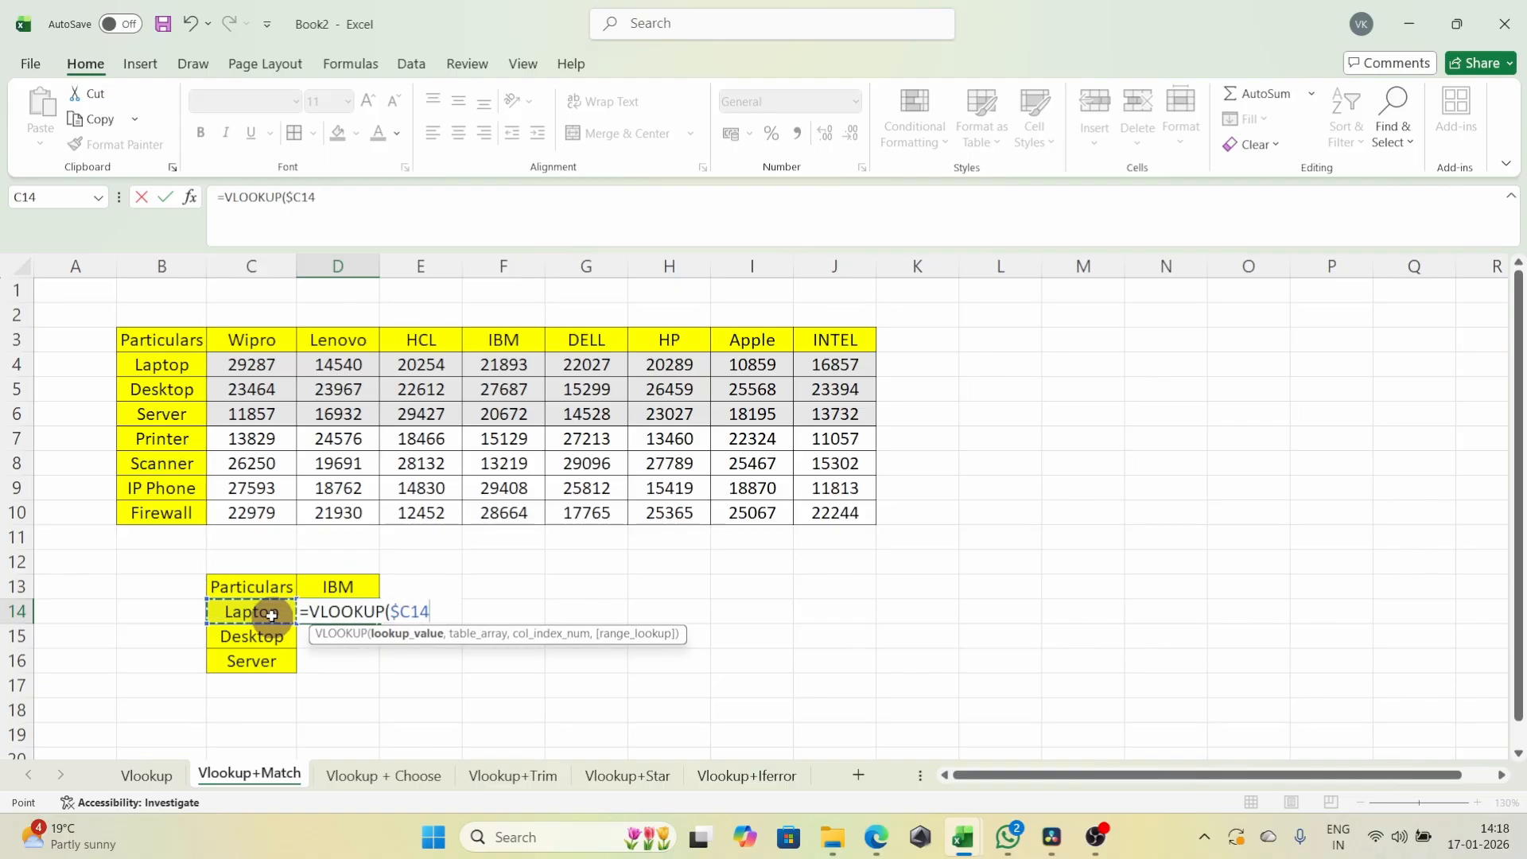
text(,)
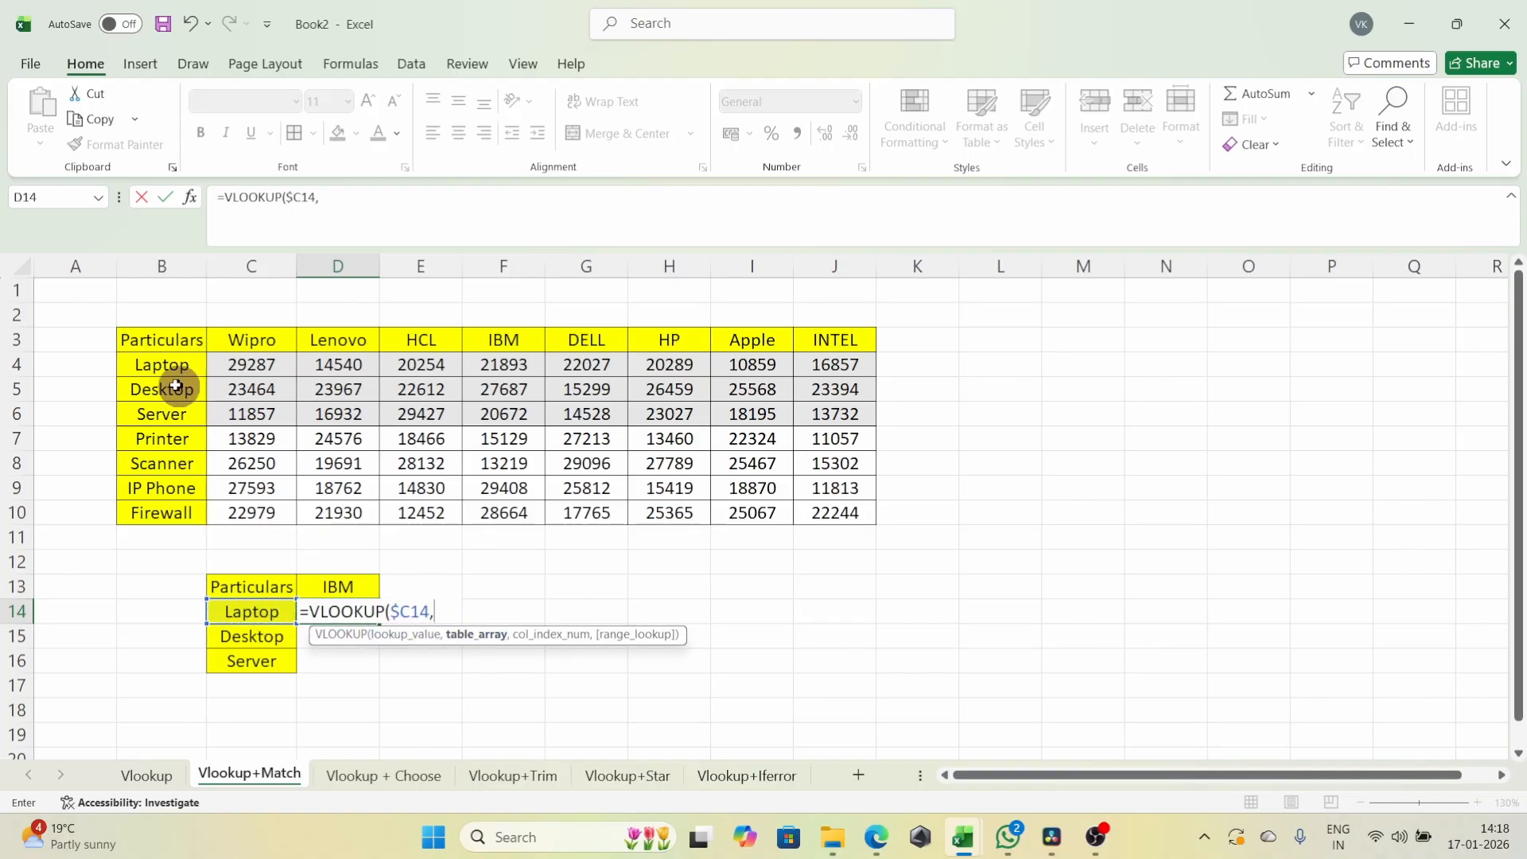
- Add the source table as the absolute table array $B$3:$J$10 in the D14 formula
drag(143, 341, 829, 513)
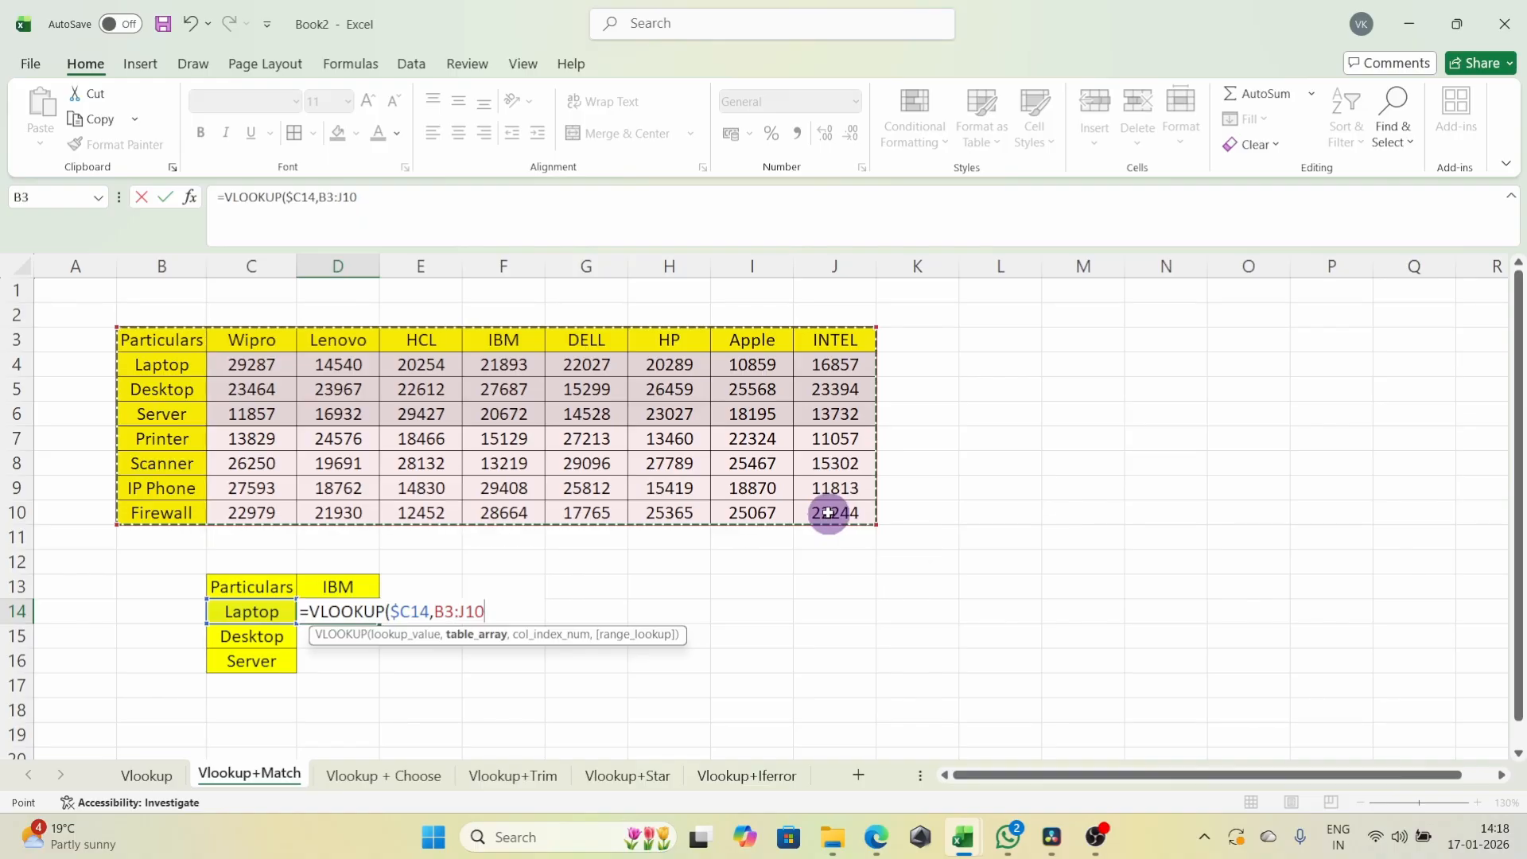
key(F4)
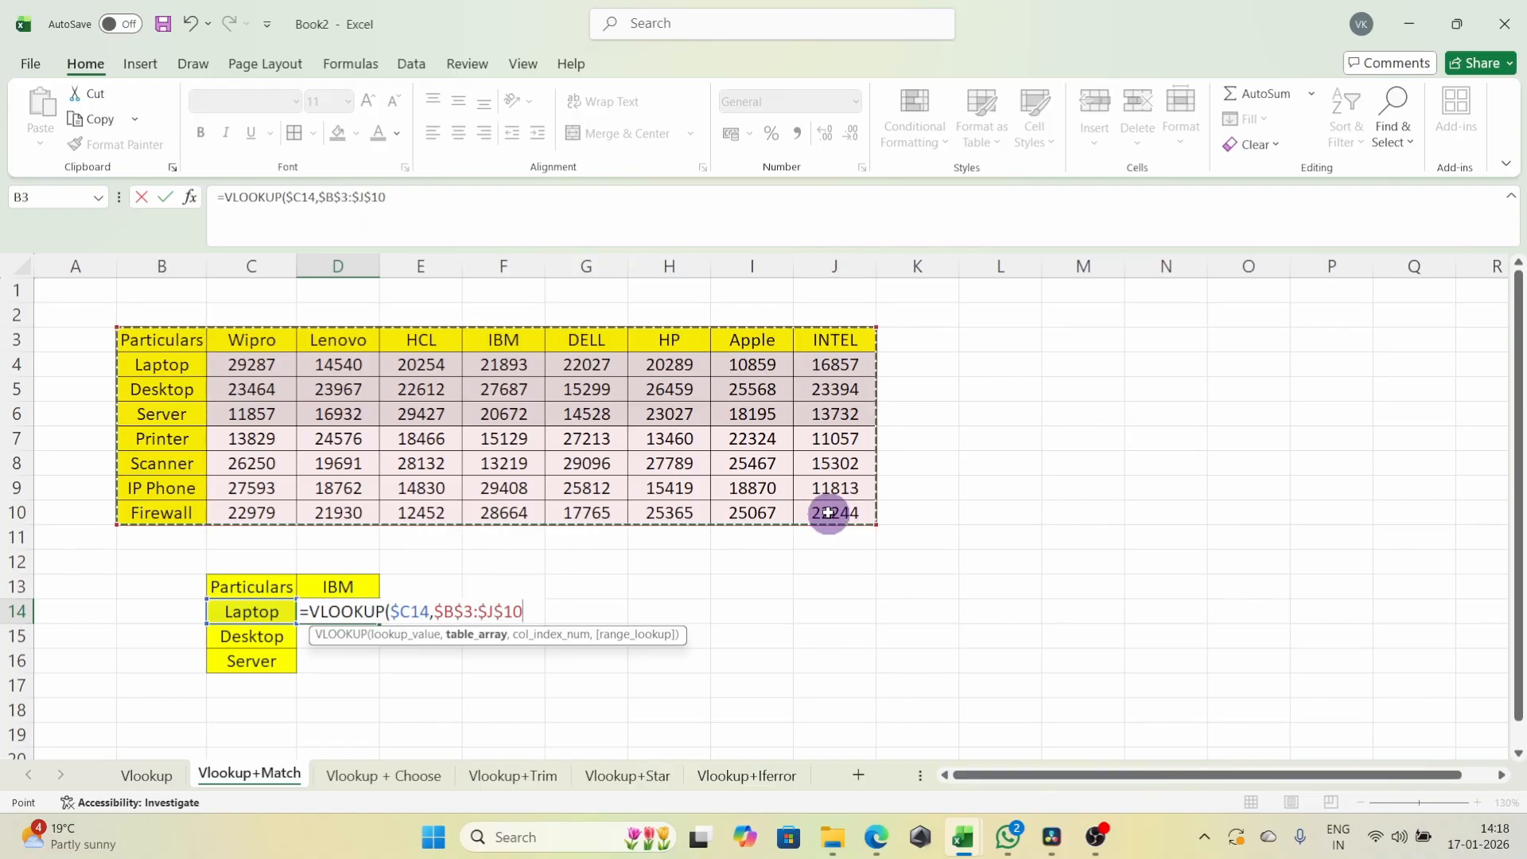
text(,)
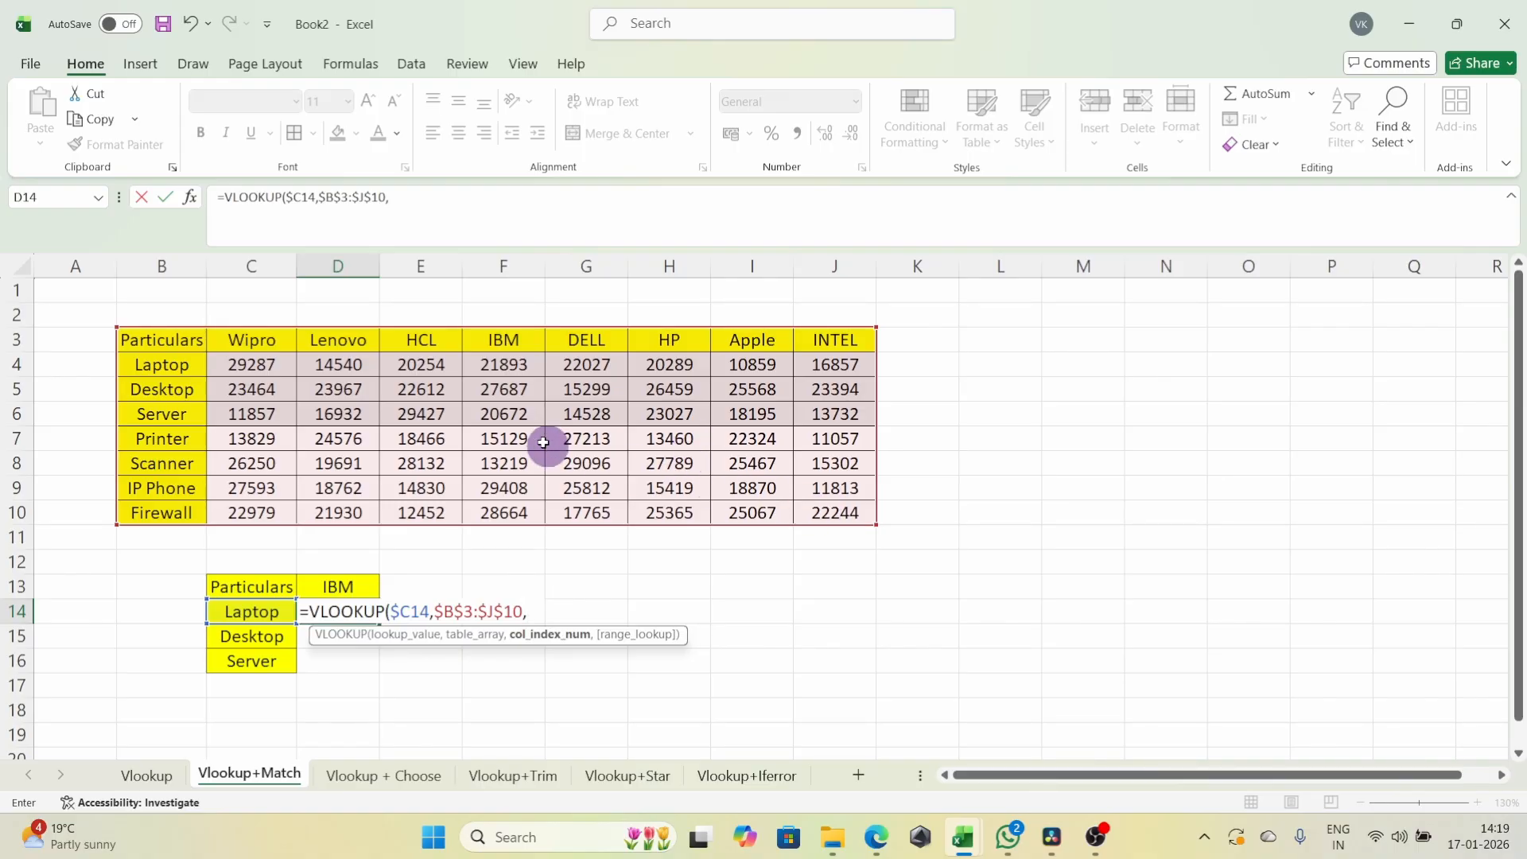
- Nest a MATCH function as the column index in the D14 formula, with the absolute reference $D$13 as its lookup value
text(matc)
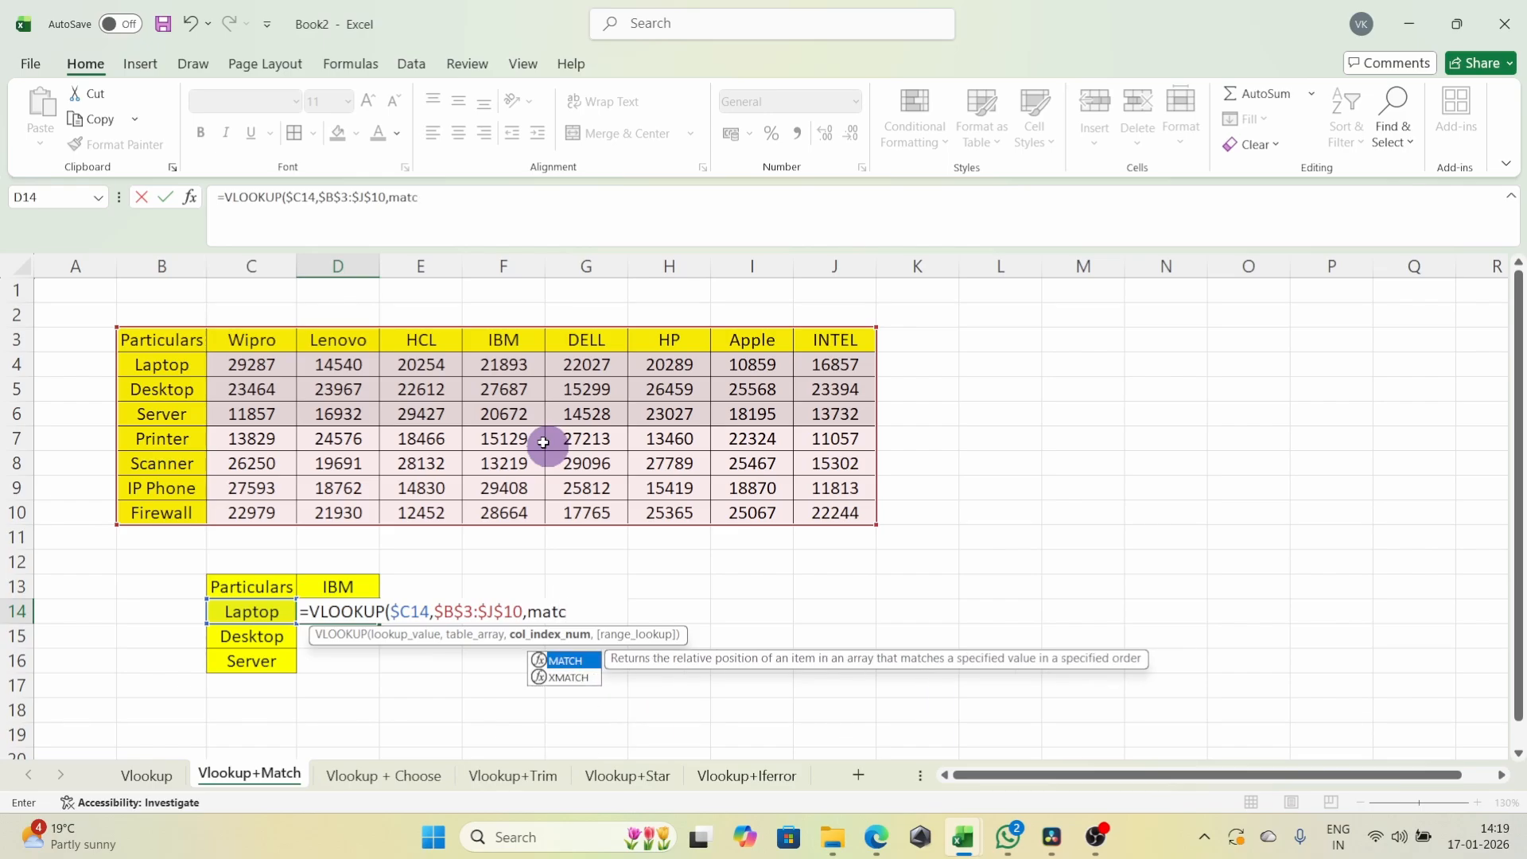
key(Tab)
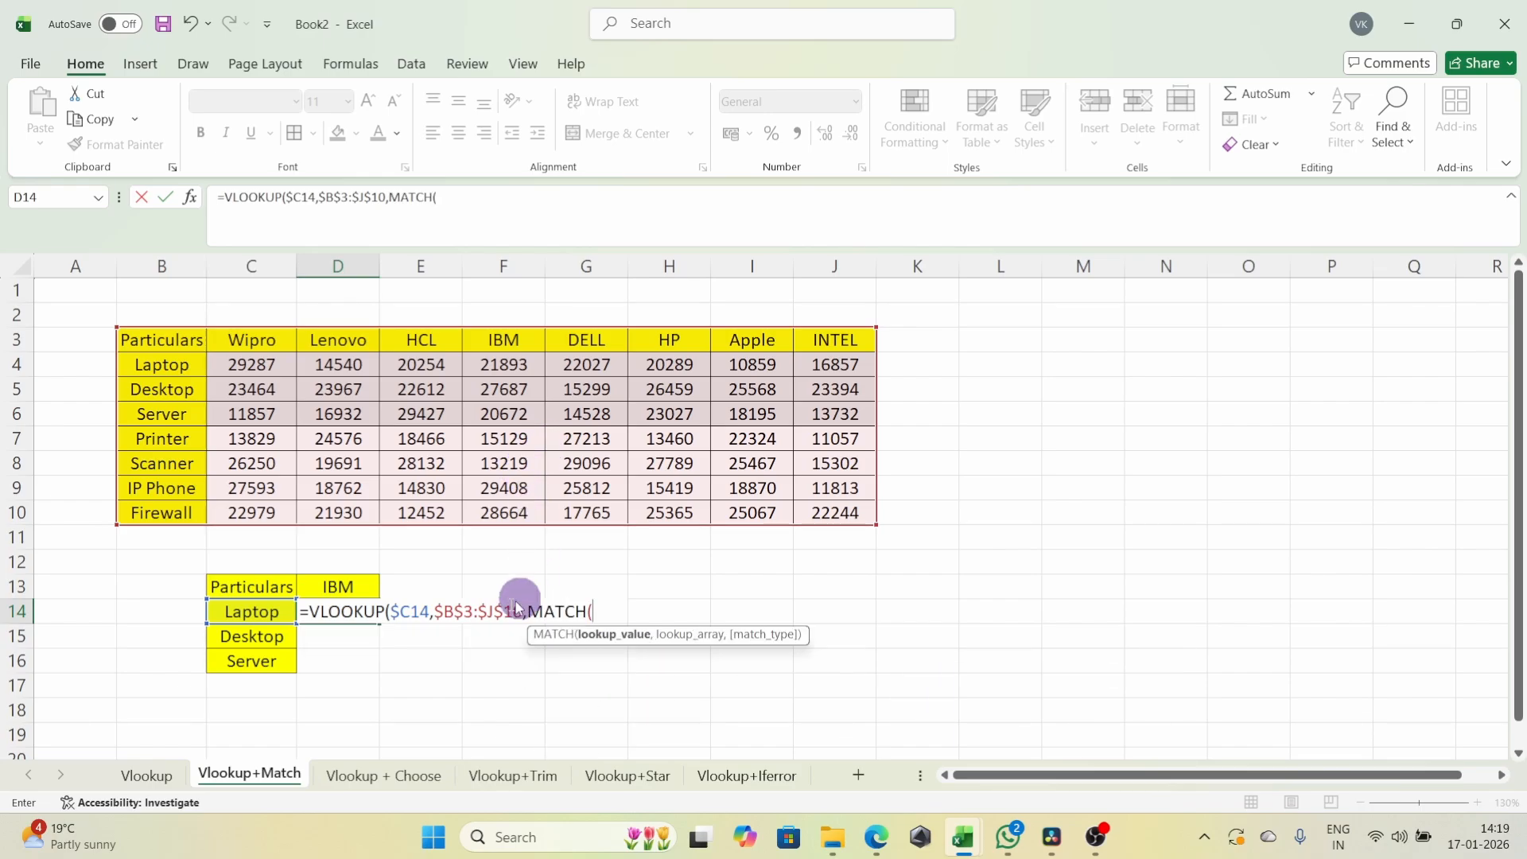
click(346, 587)
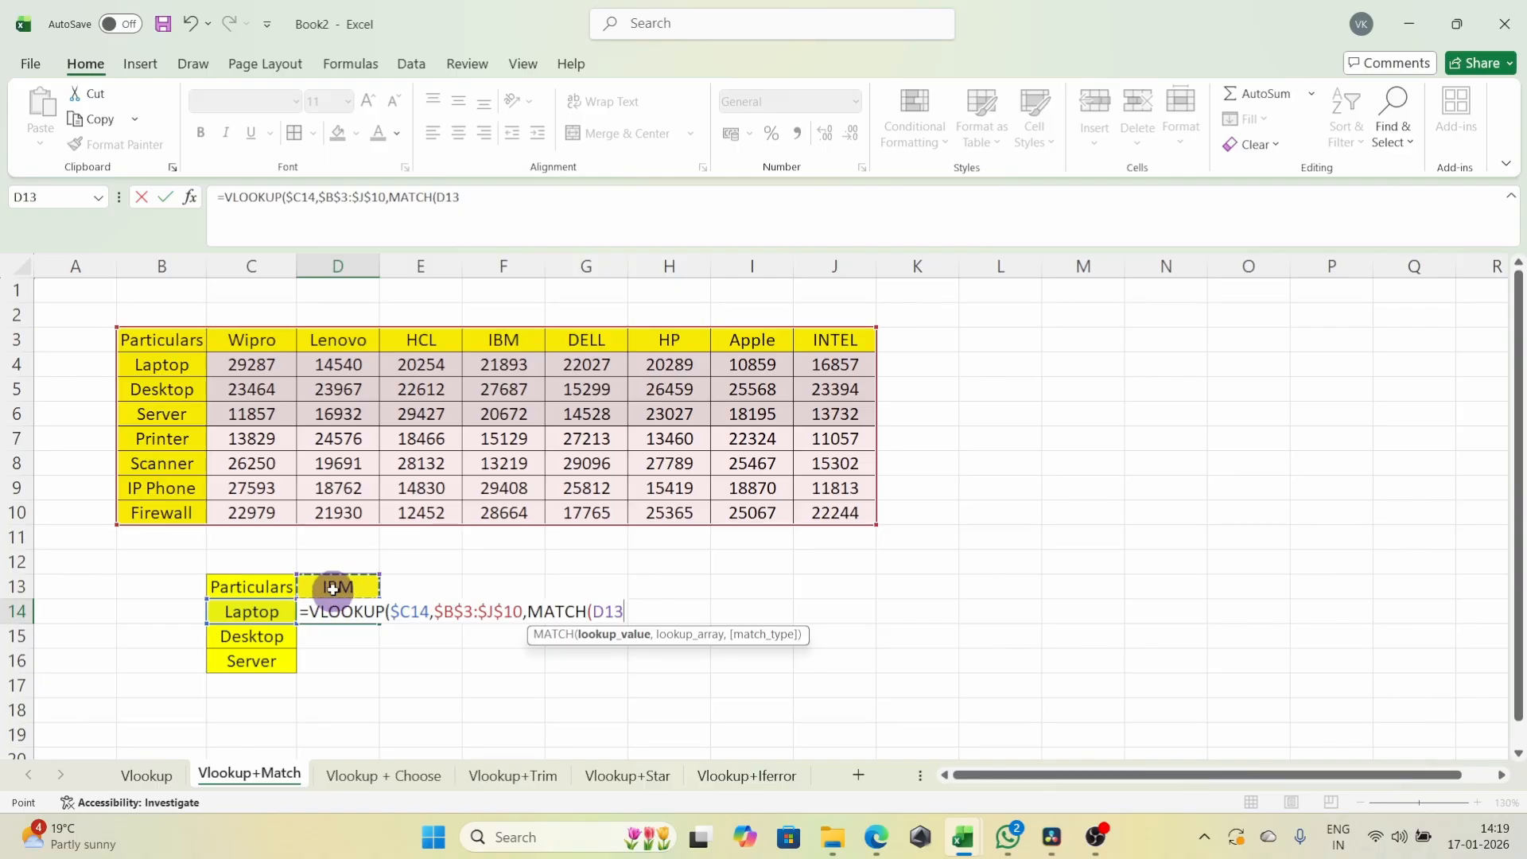
key(F4)
text(,)
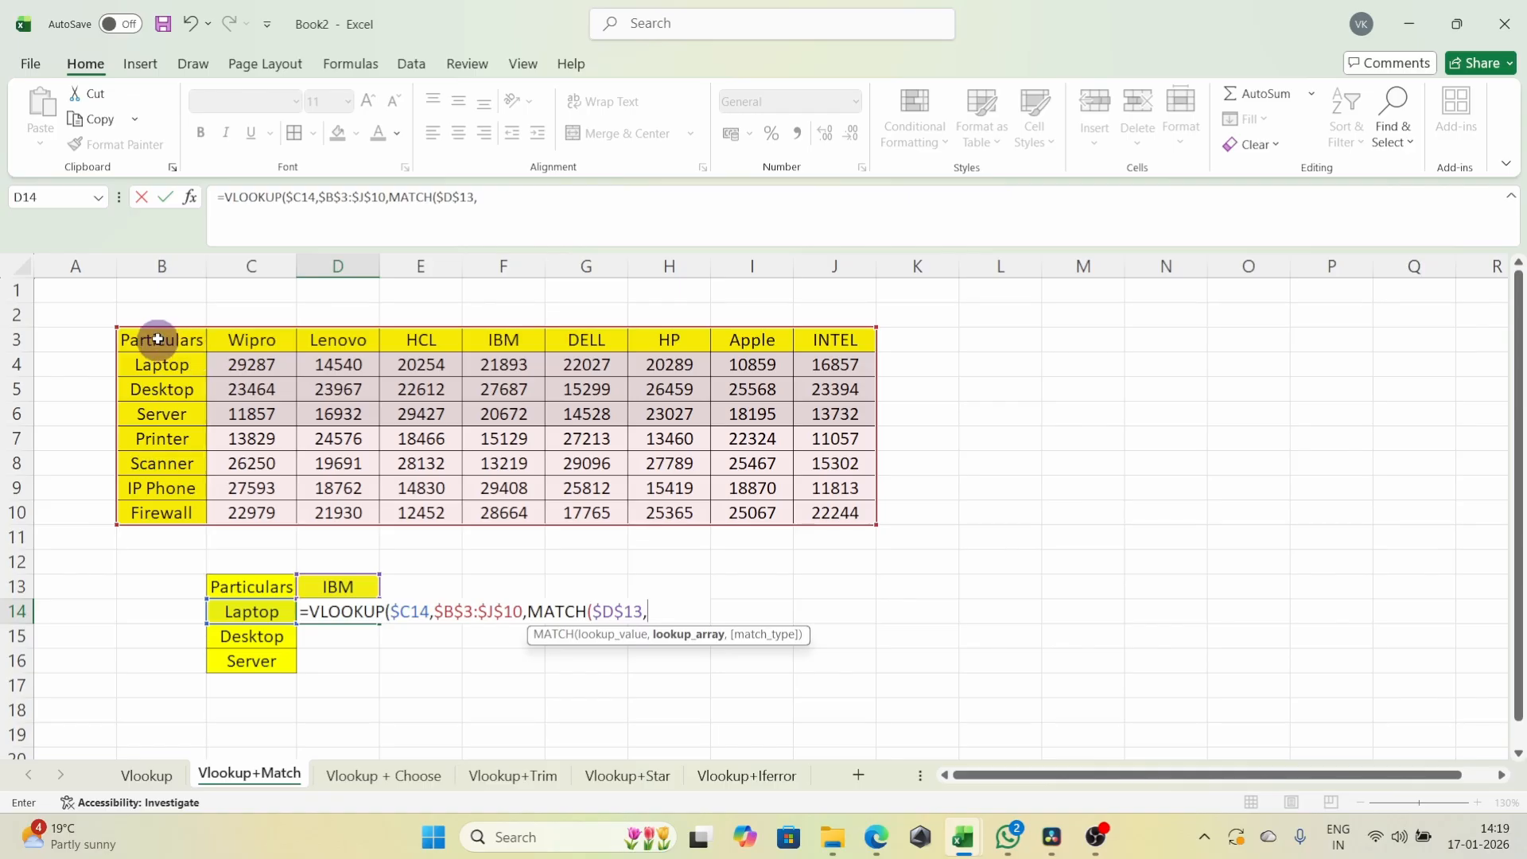
- Complete the MATCH with lookup array $B$3:$J$3 and match type 0, and finish the VLOOKUP with range lookup 0
drag(158, 340, 483, 355)
drag(873, 339, 844, 345)
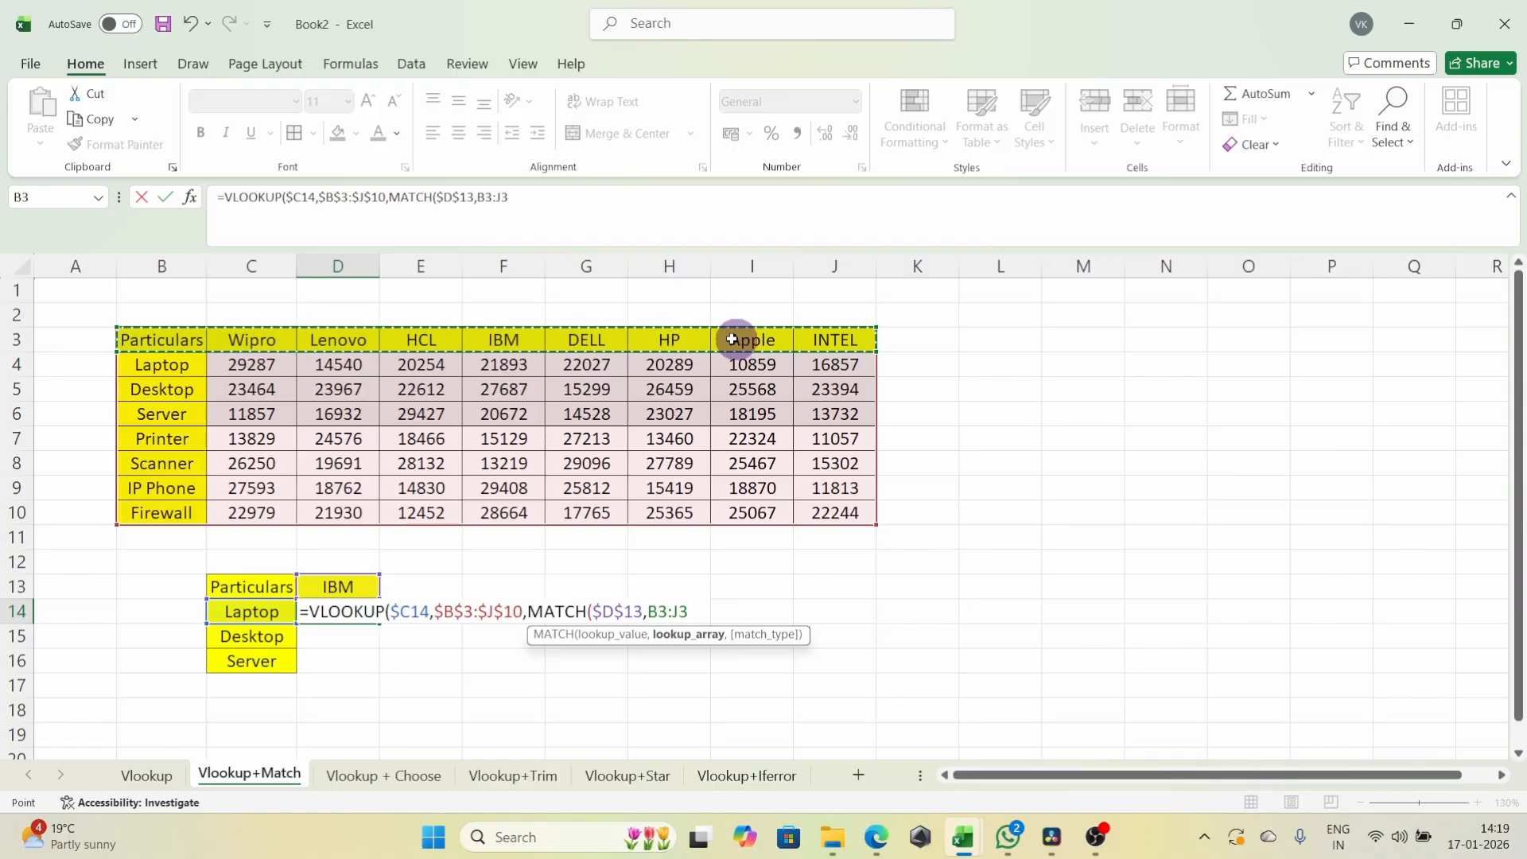
key(F4)
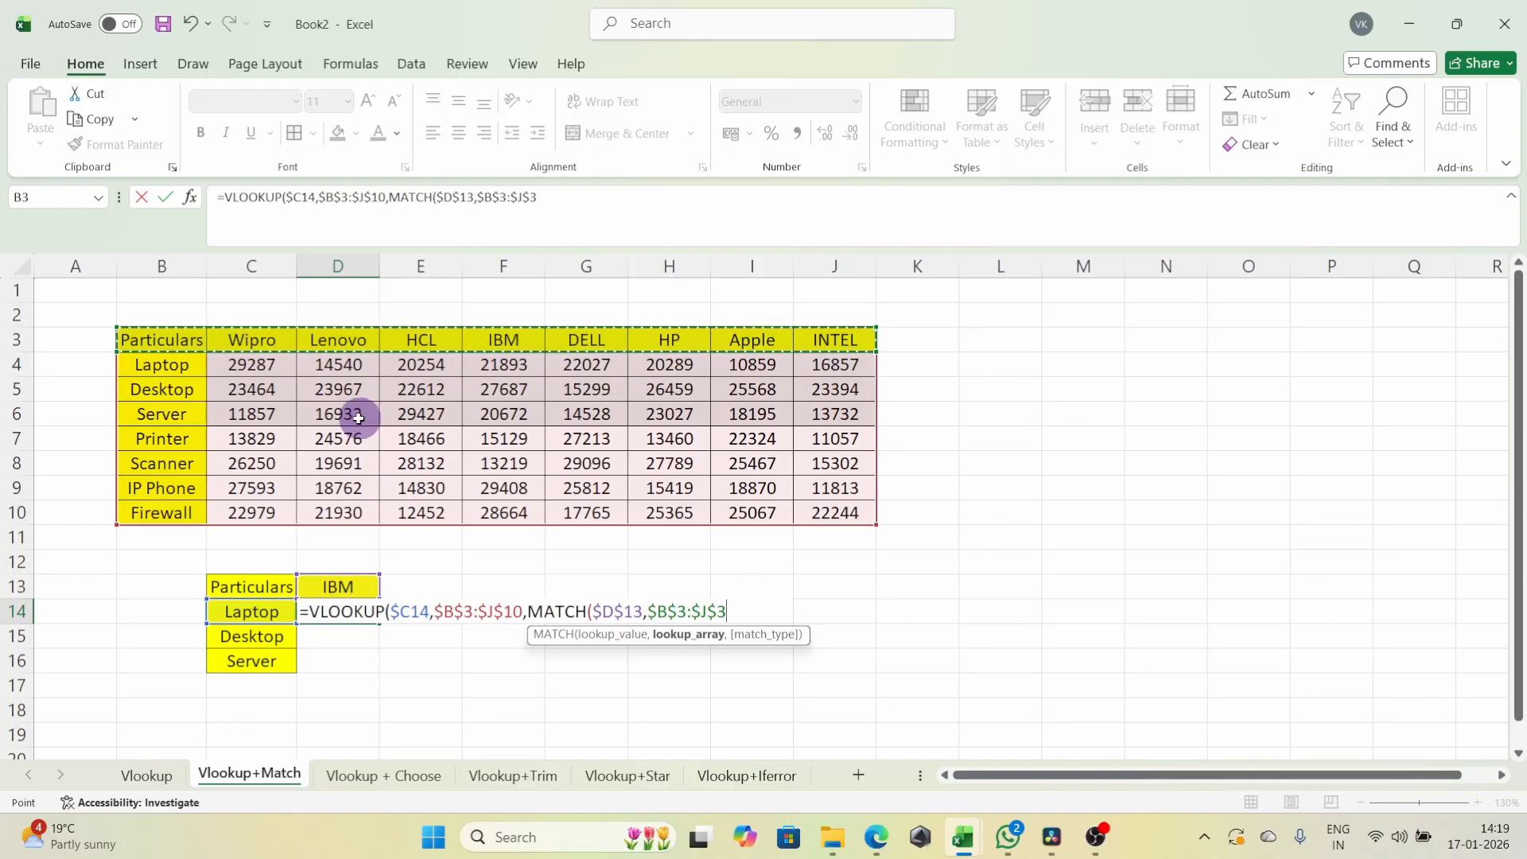
text(,0)
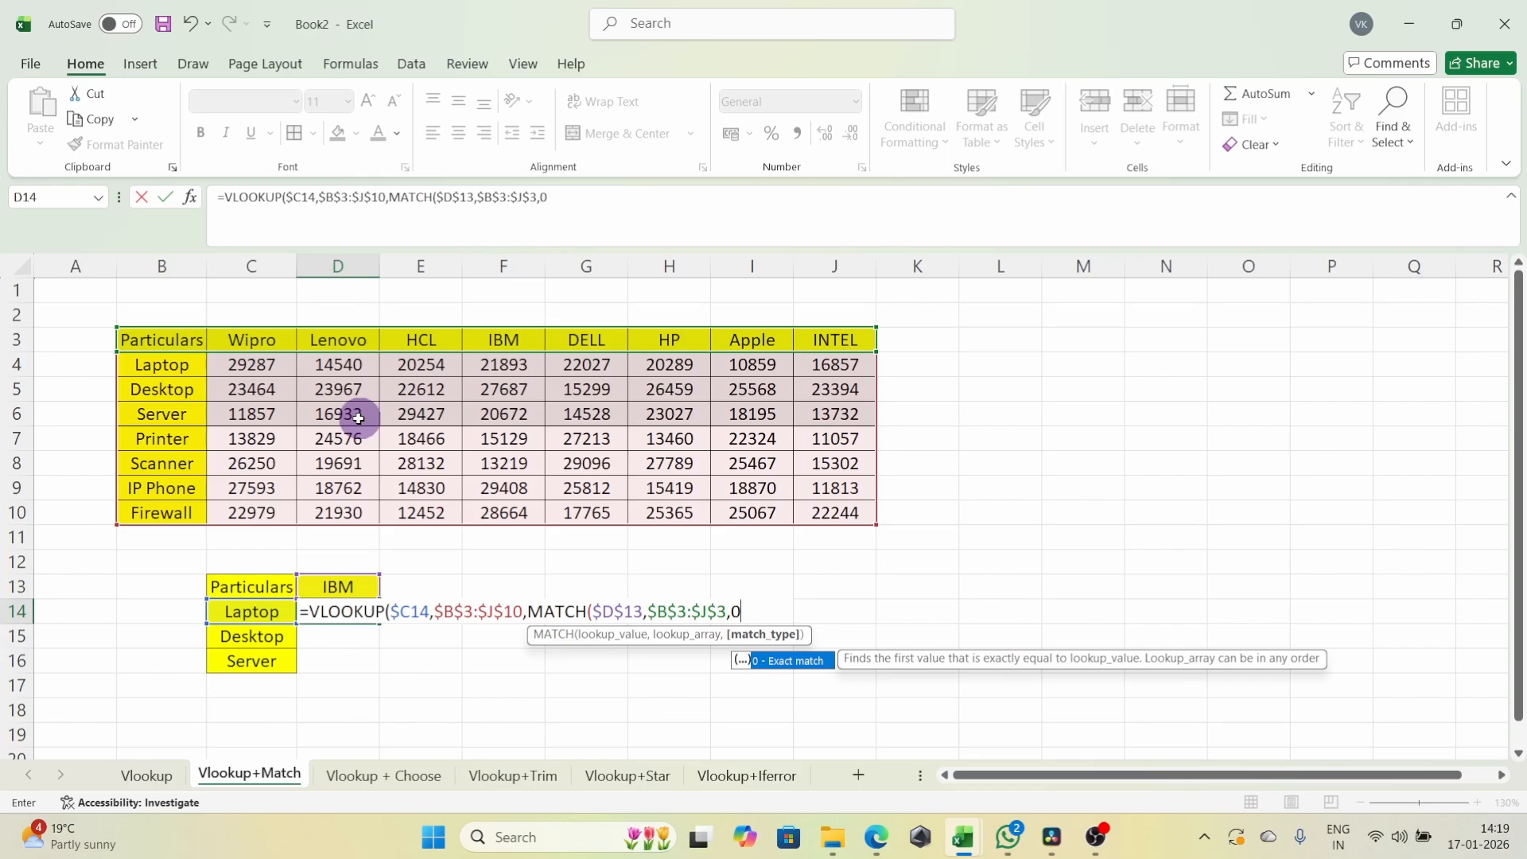
text(),)
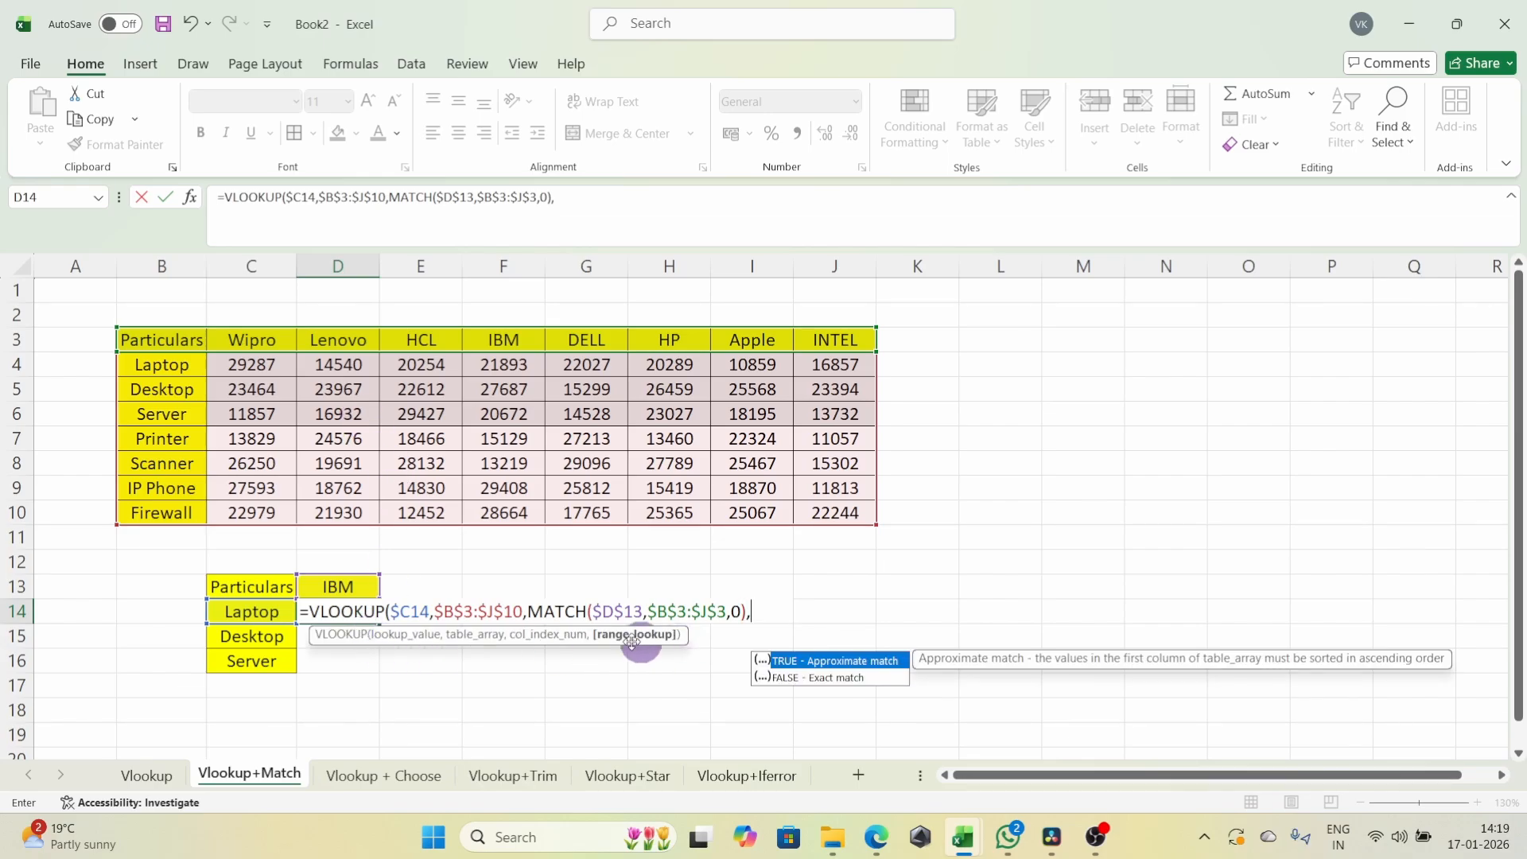
text(0))
key(Return)
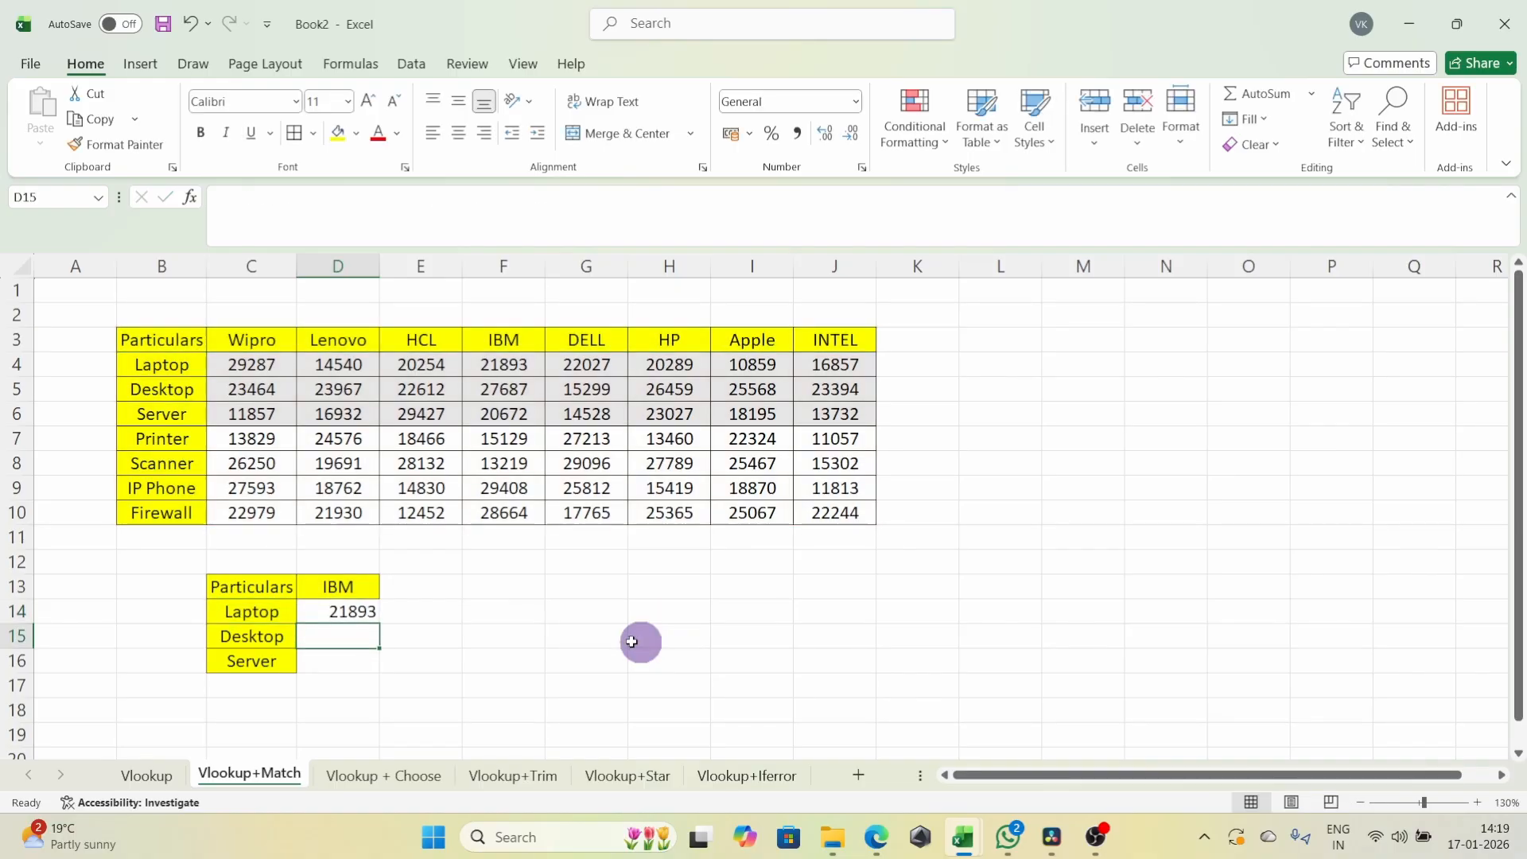
- Fill the D14 formula down to D16 and compare the results with the source table's IBM values in F4:F6
click(339, 611)
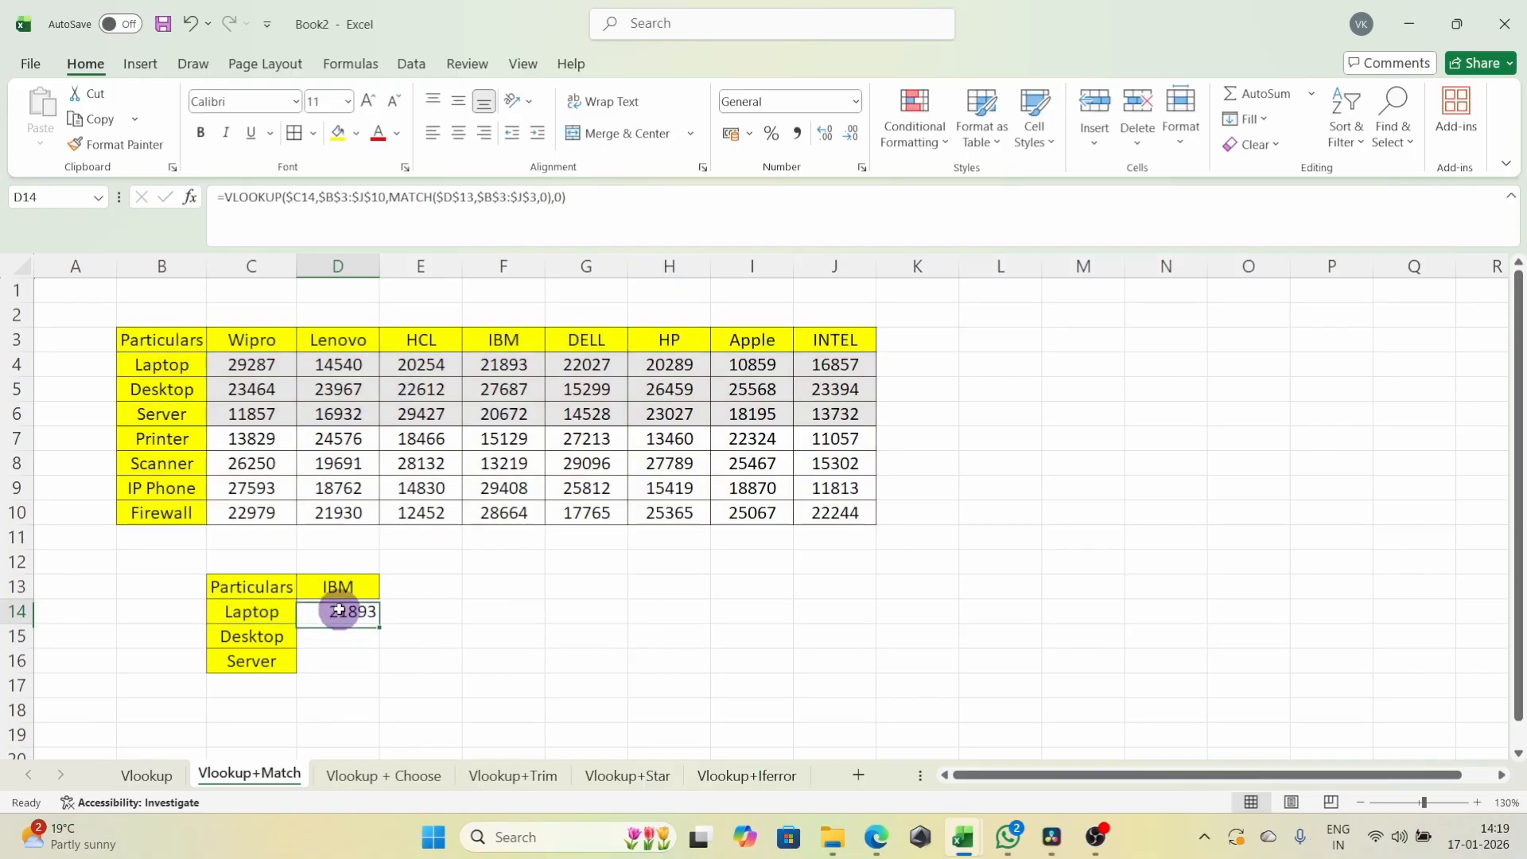
double_click(380, 622)
click(338, 606)
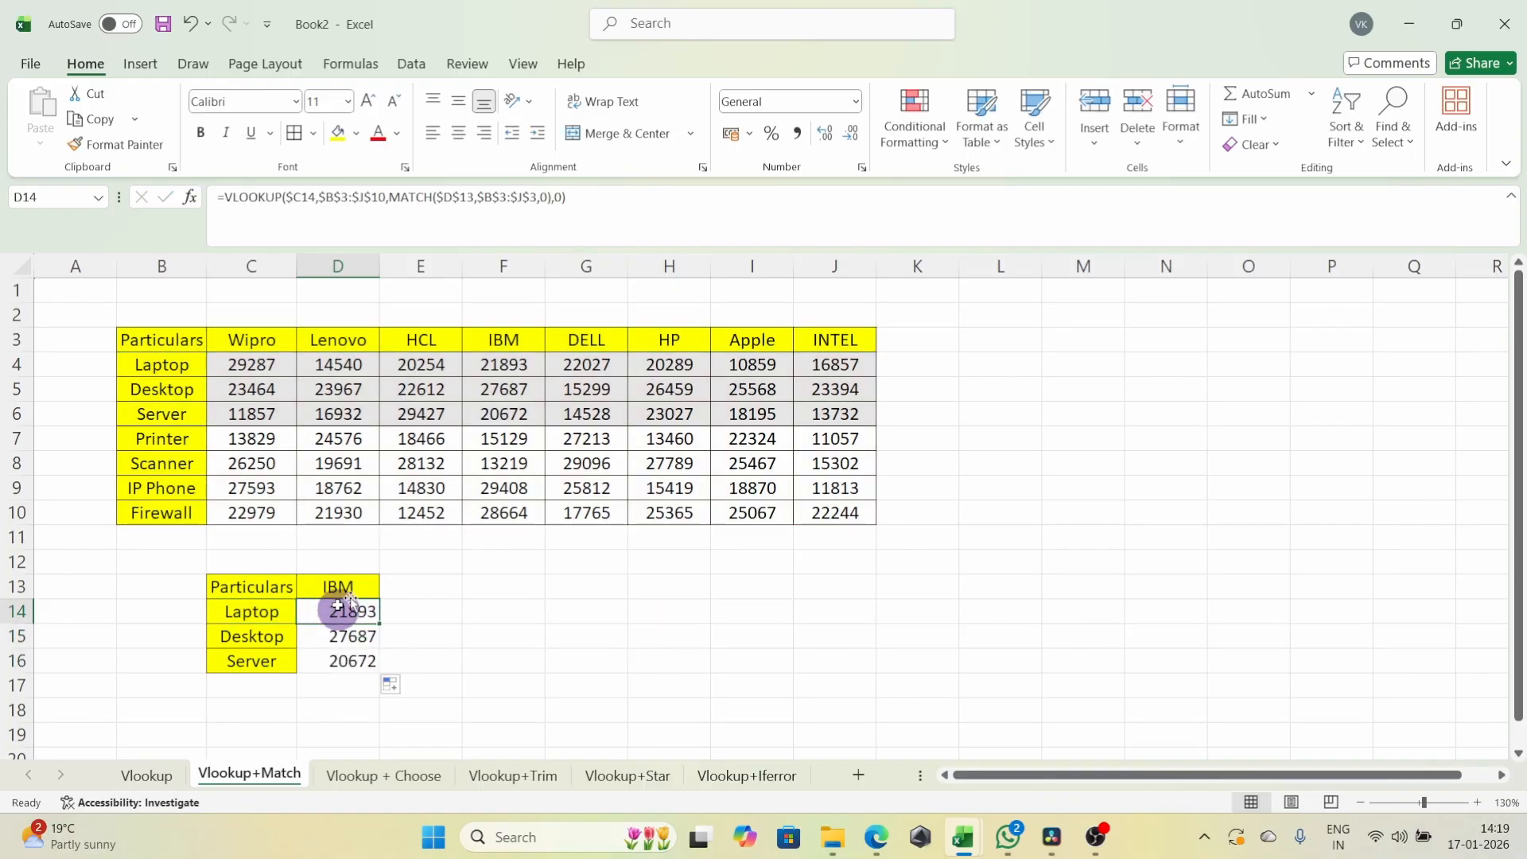
click(521, 362)
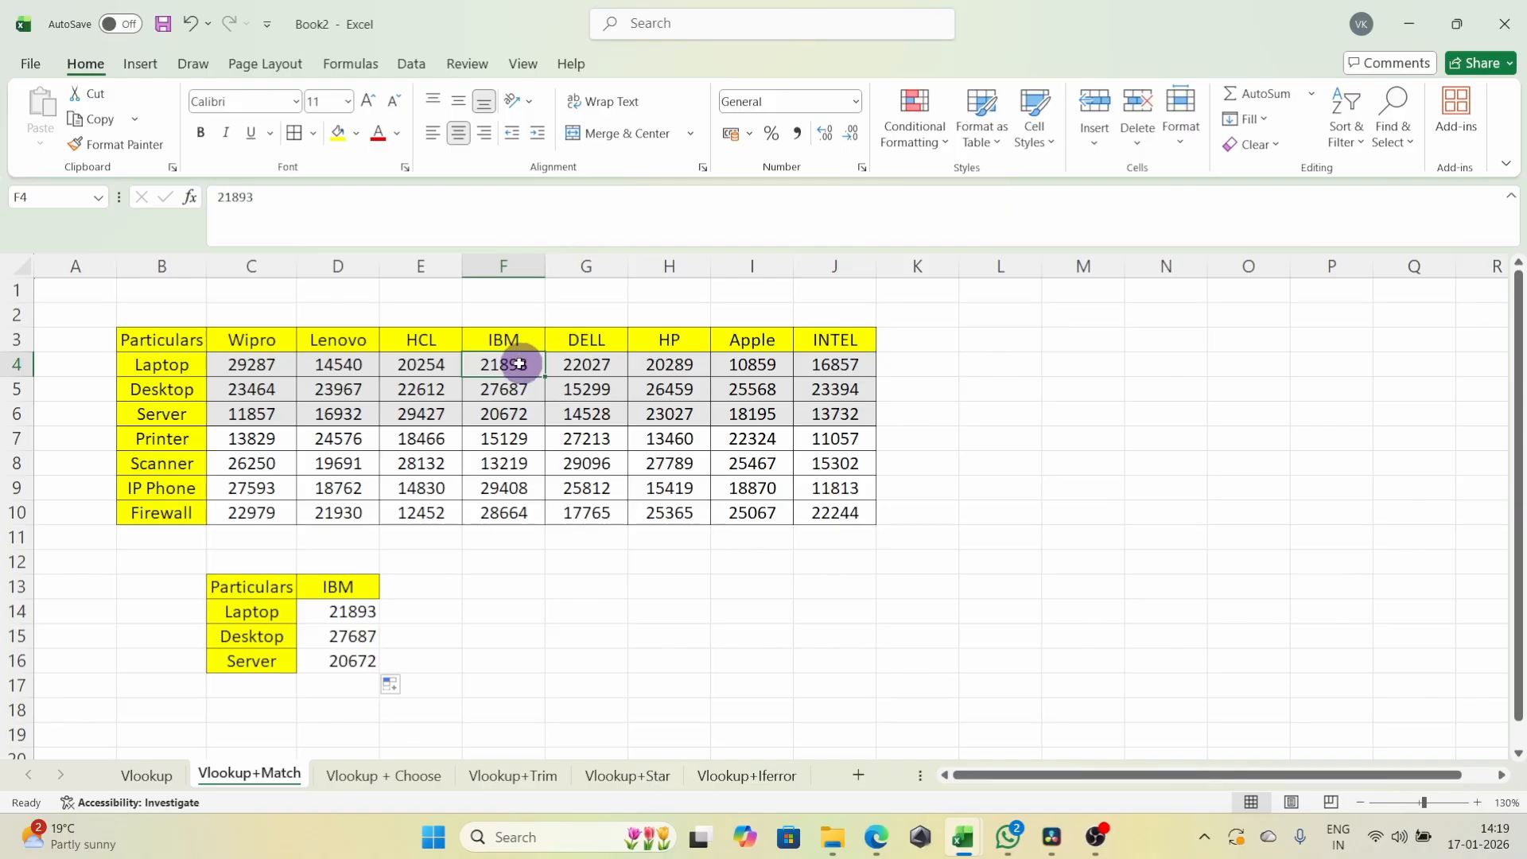
drag(519, 363, 504, 427)
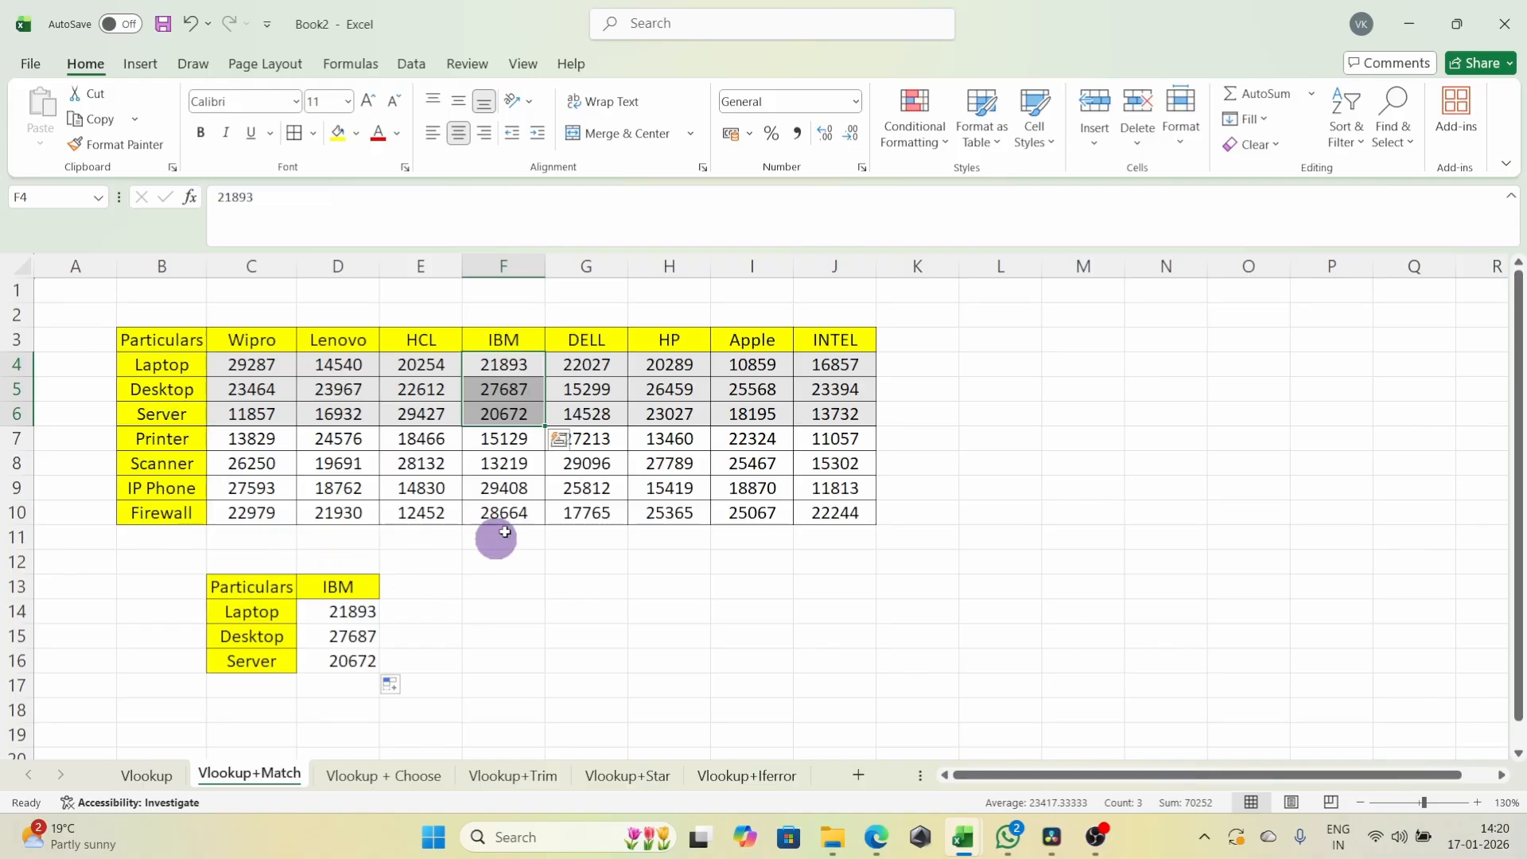
click(331, 617)
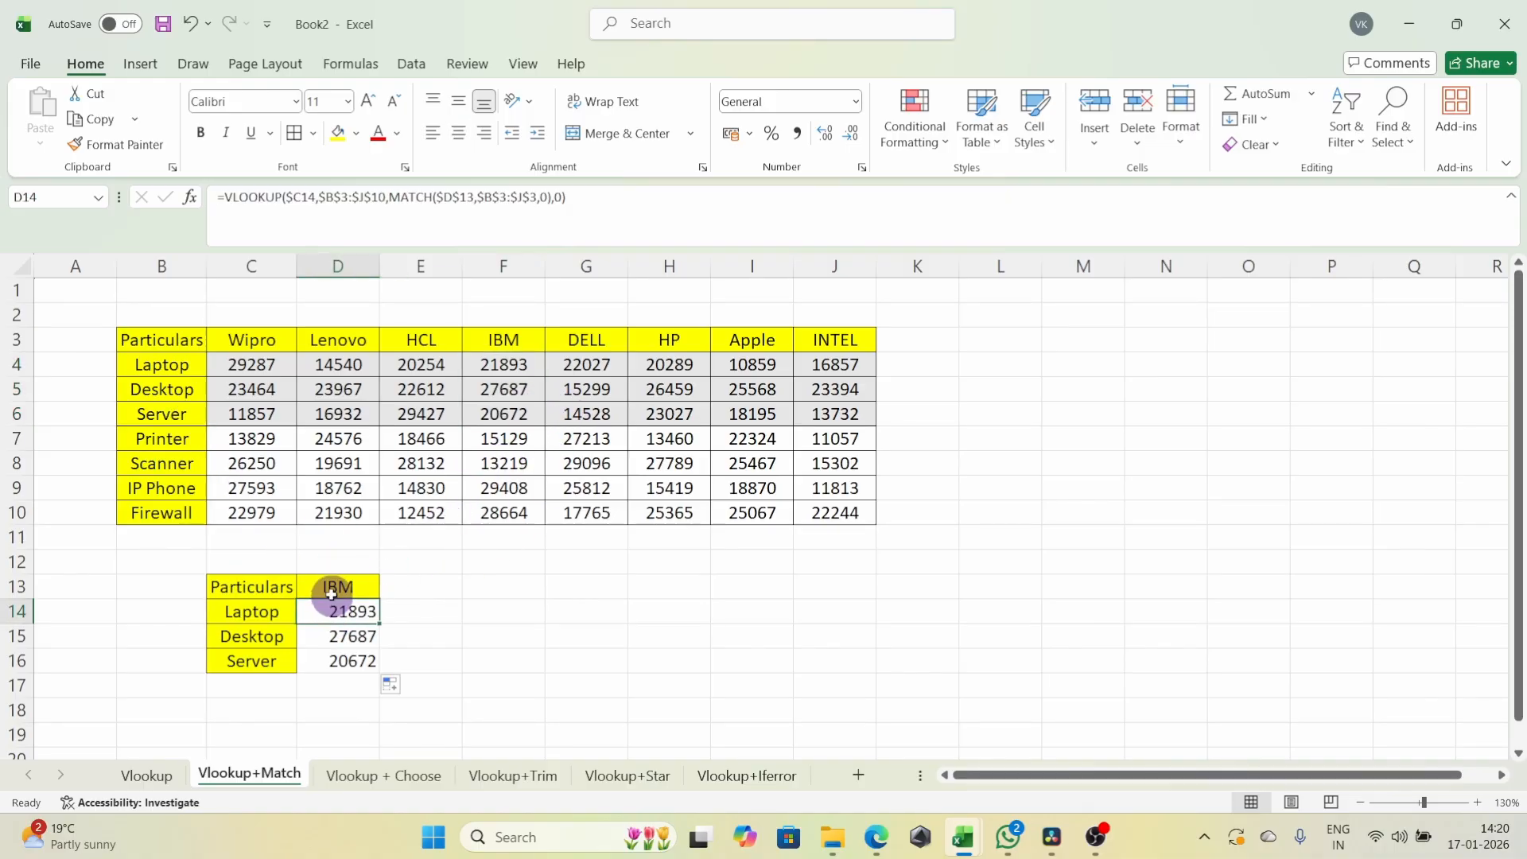
- Change the lookup header in D13 to Lenovo and compare the results with the source table's Lenovo column
click(332, 595)
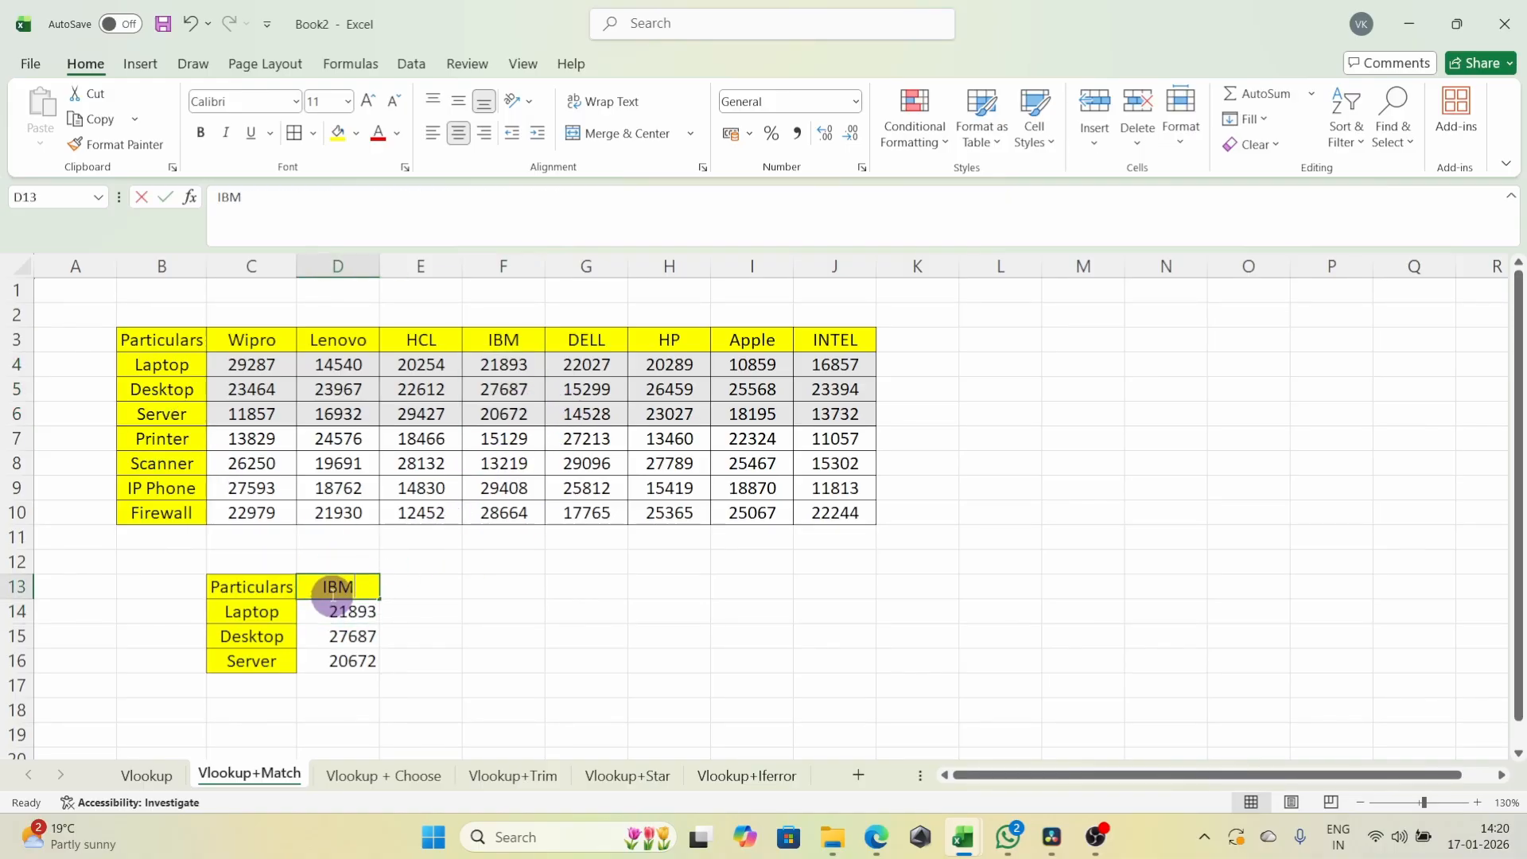
text(Lo)
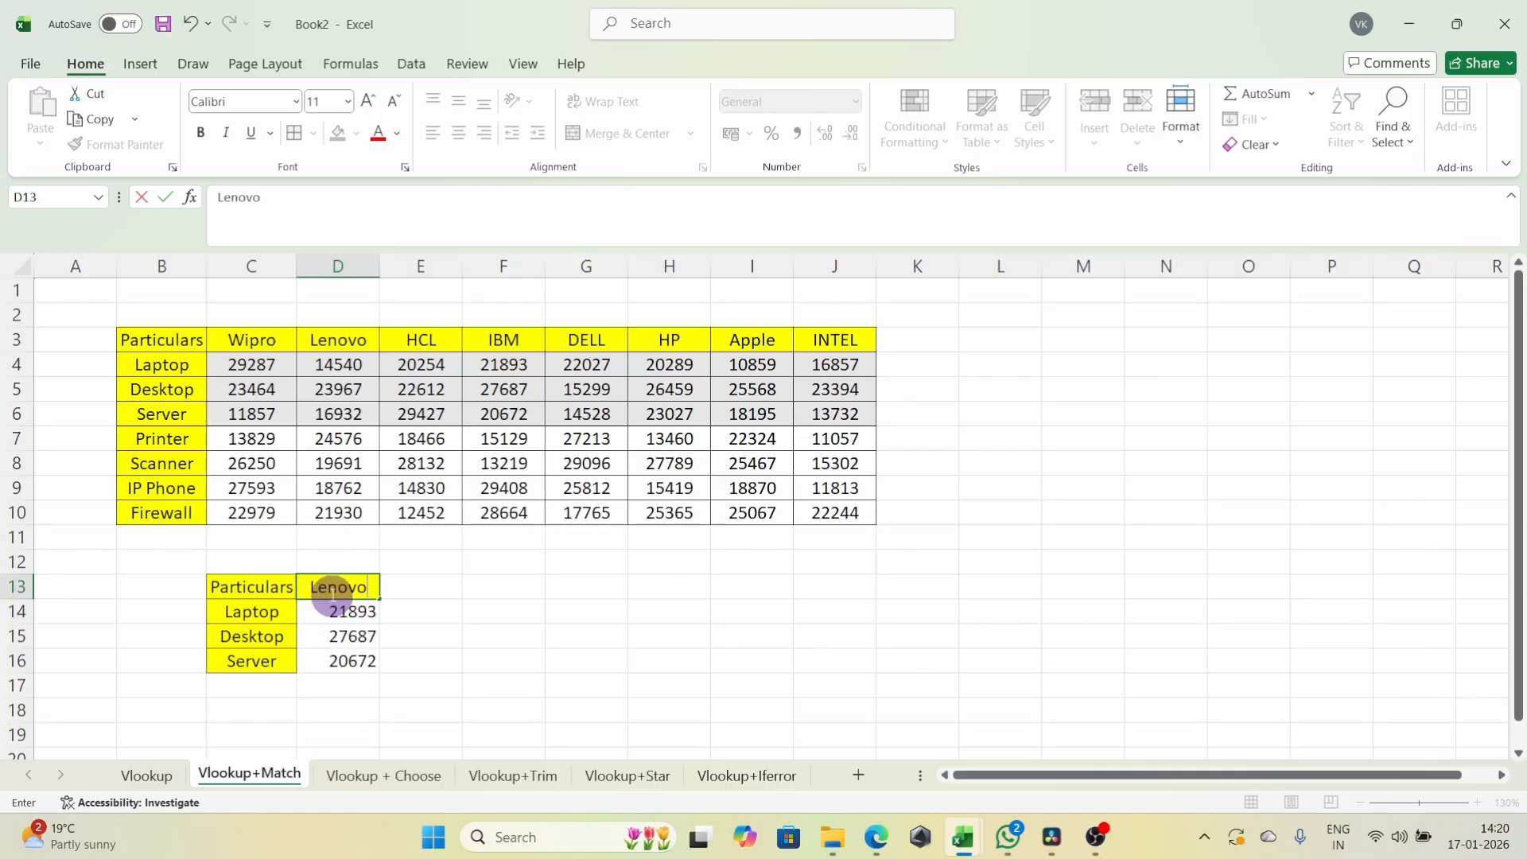
key(Return)
drag(338, 367, 327, 409)
click(326, 606)
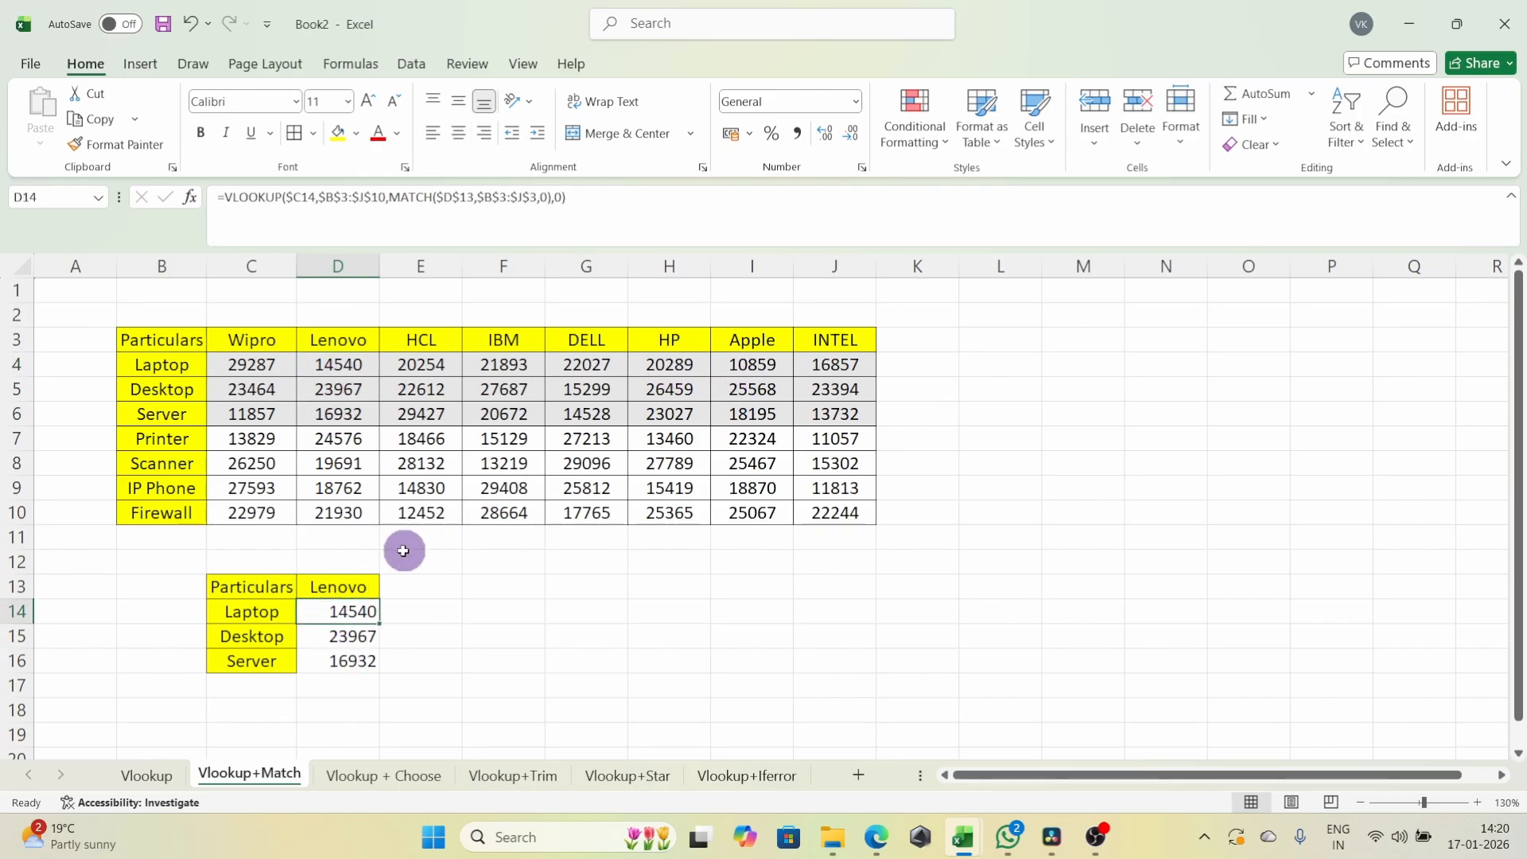
- Change the lookup header in D13 to HP and check the Desktop and Server results below it
click(366, 587)
text(HP)
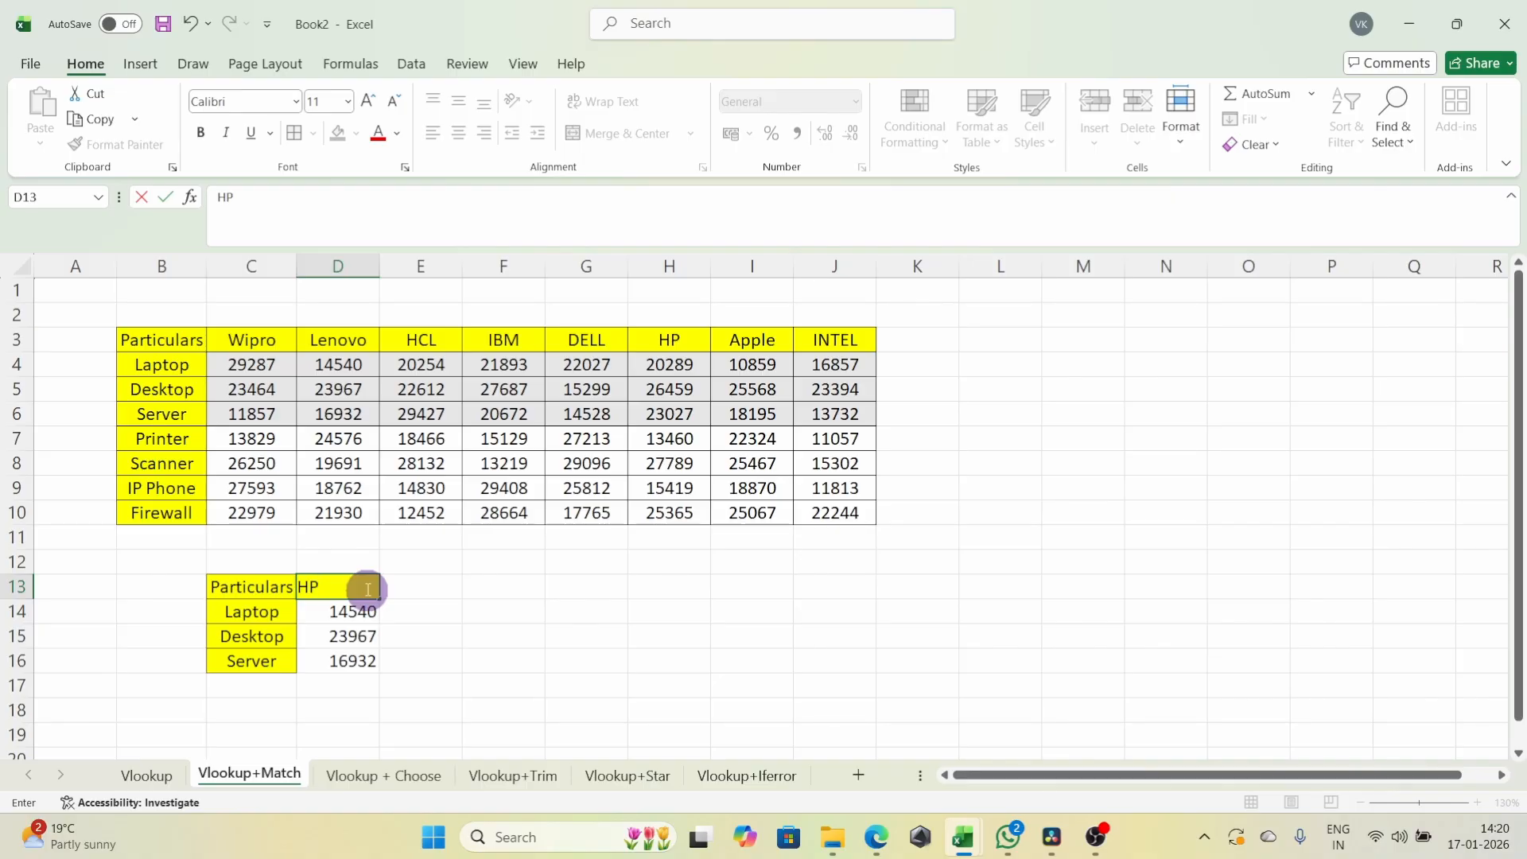
key(Return)
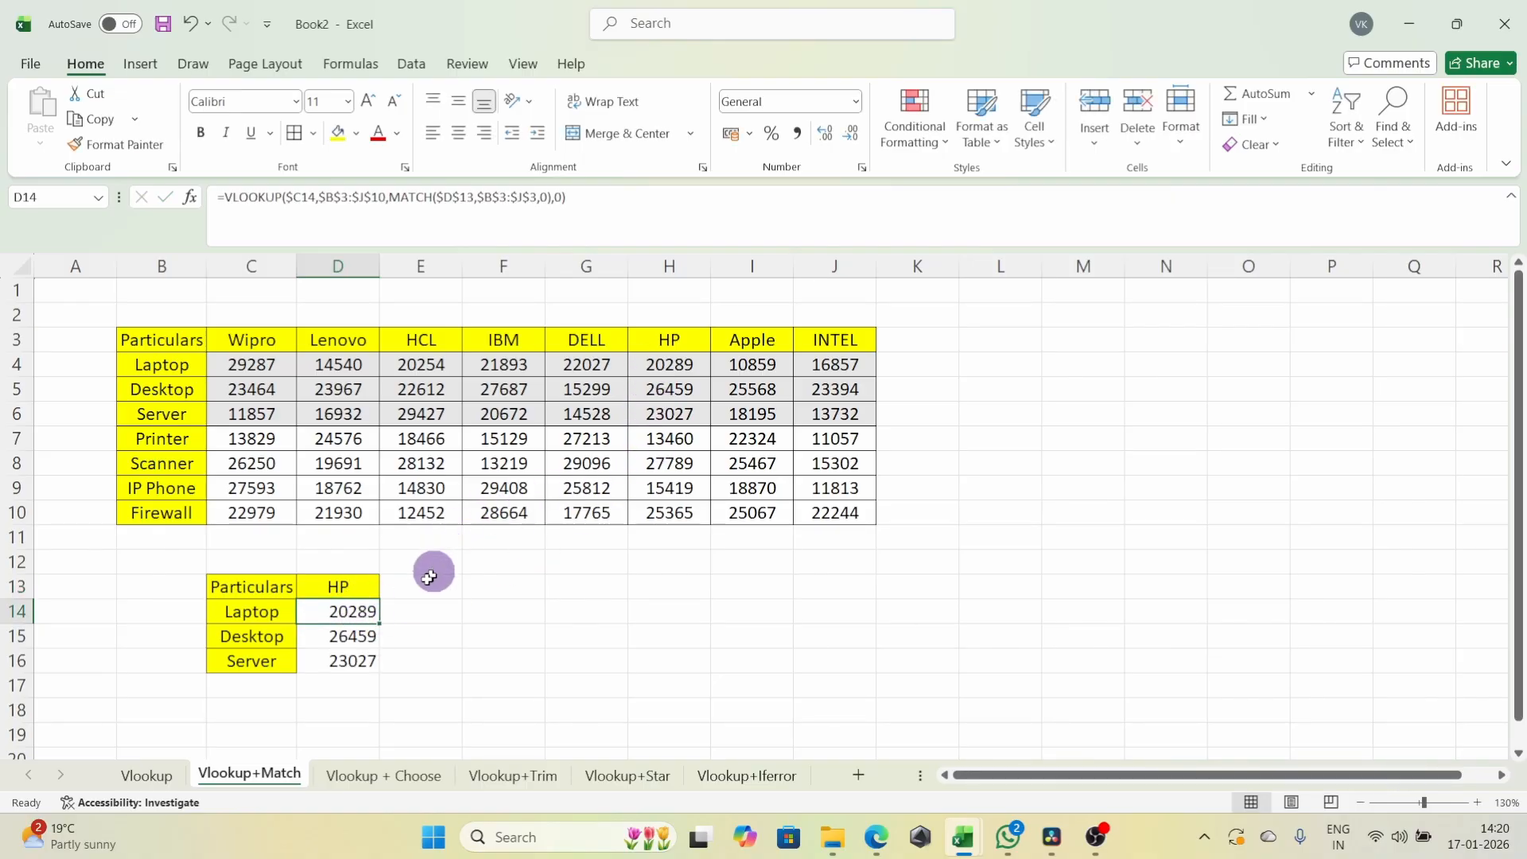
click(354, 635)
click(350, 660)
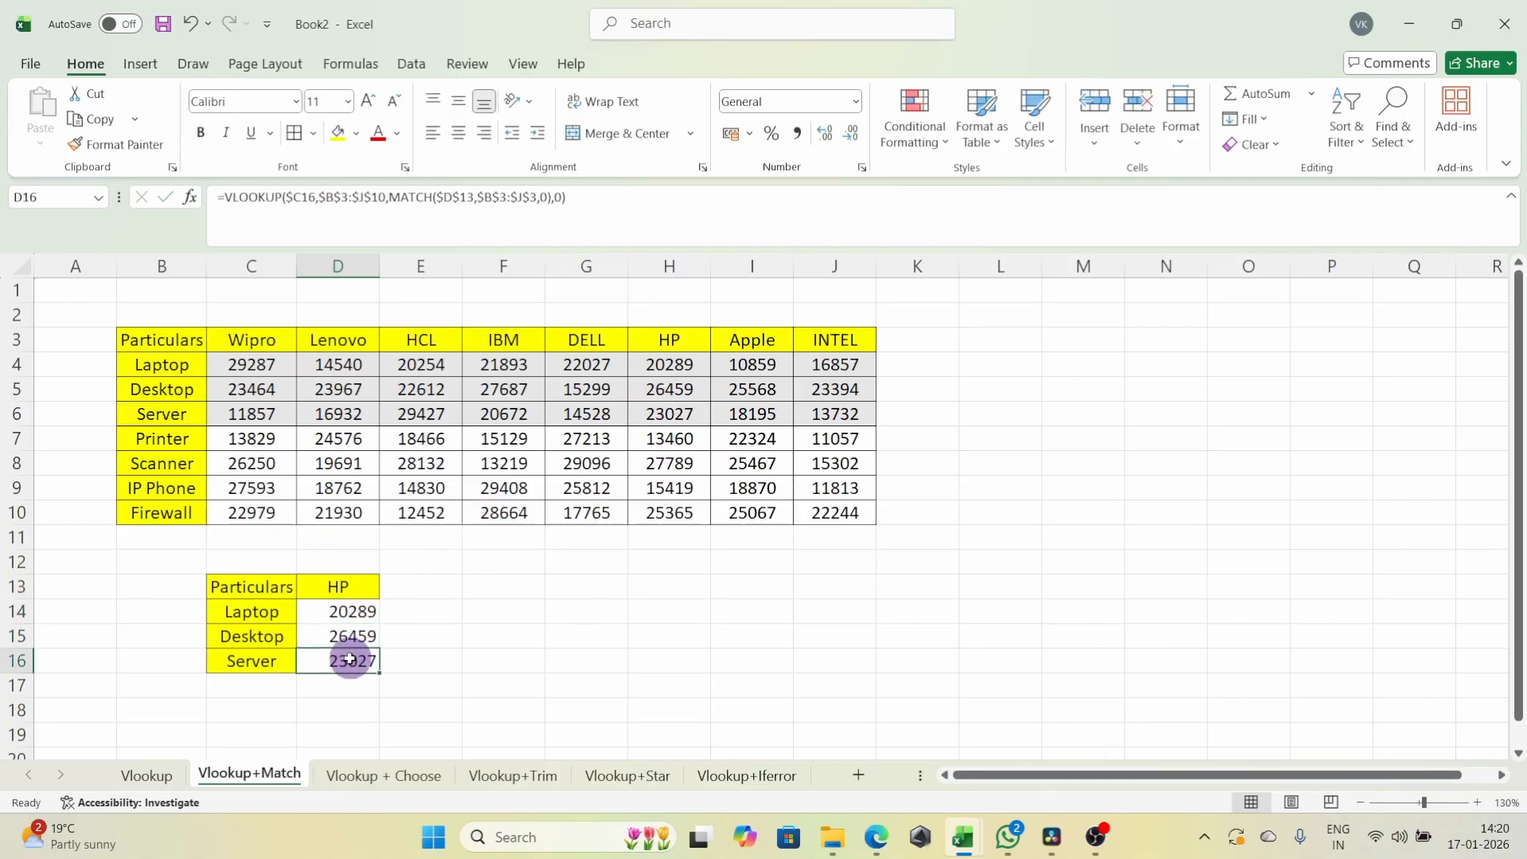
- On the Vlookup sheet, change the lookup table's DELL header in J11 to Apple
click(159, 783)
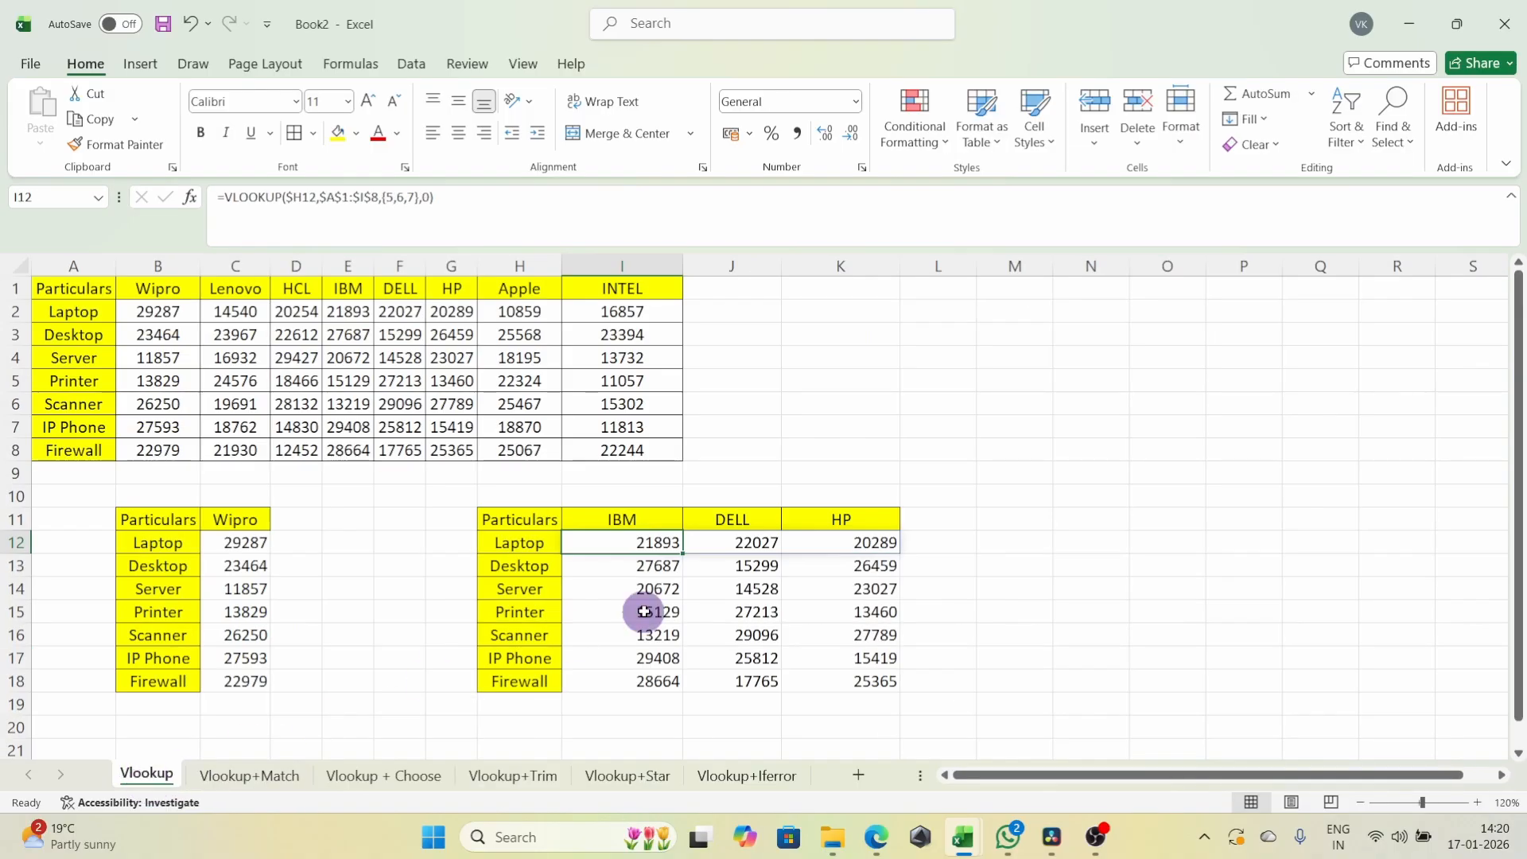
click(630, 520)
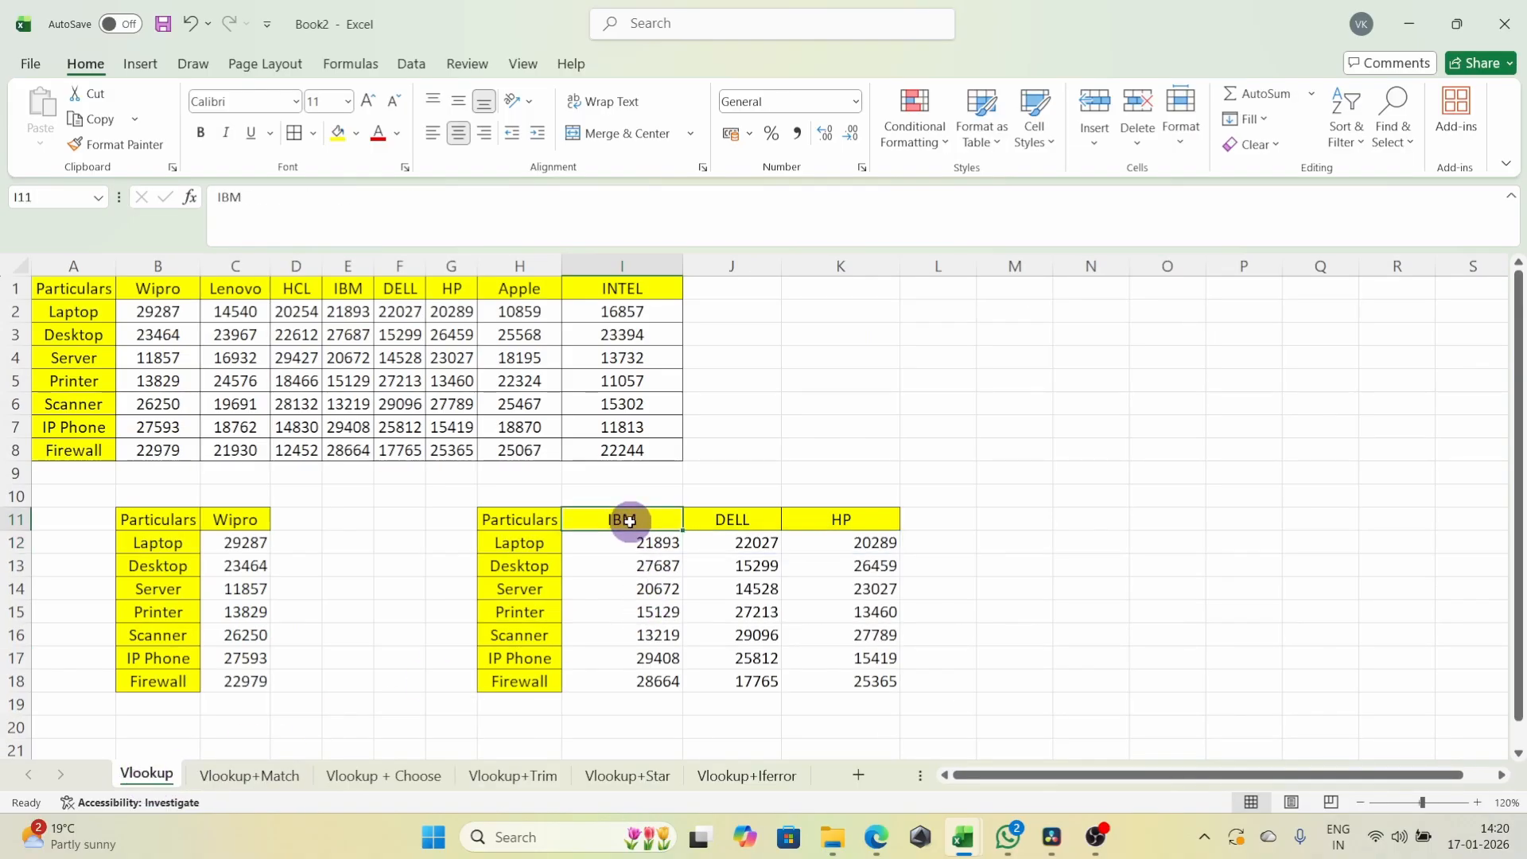
click(740, 521)
text(App)
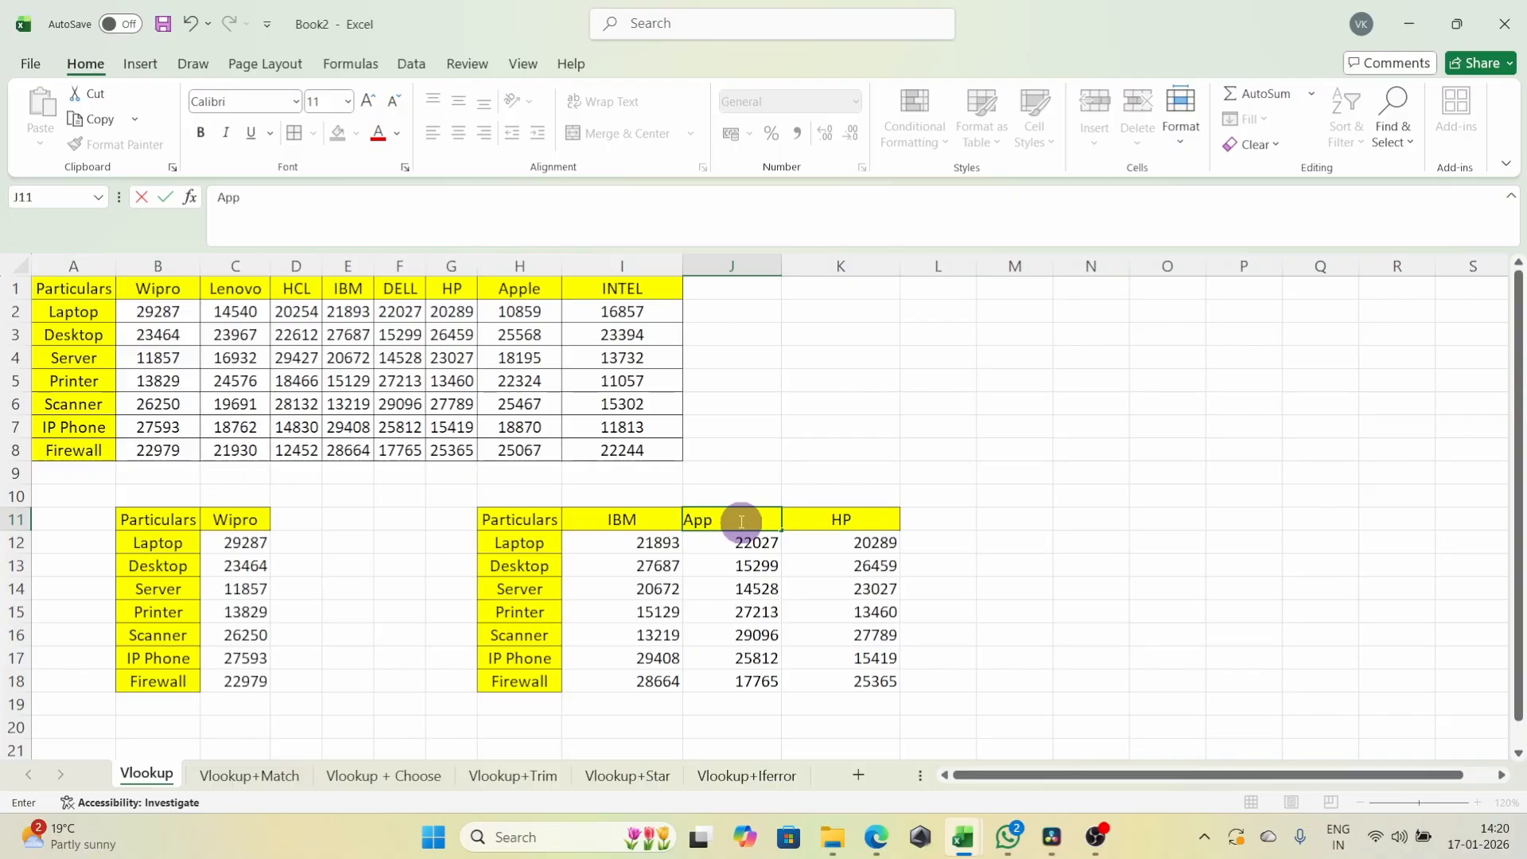
text(le)
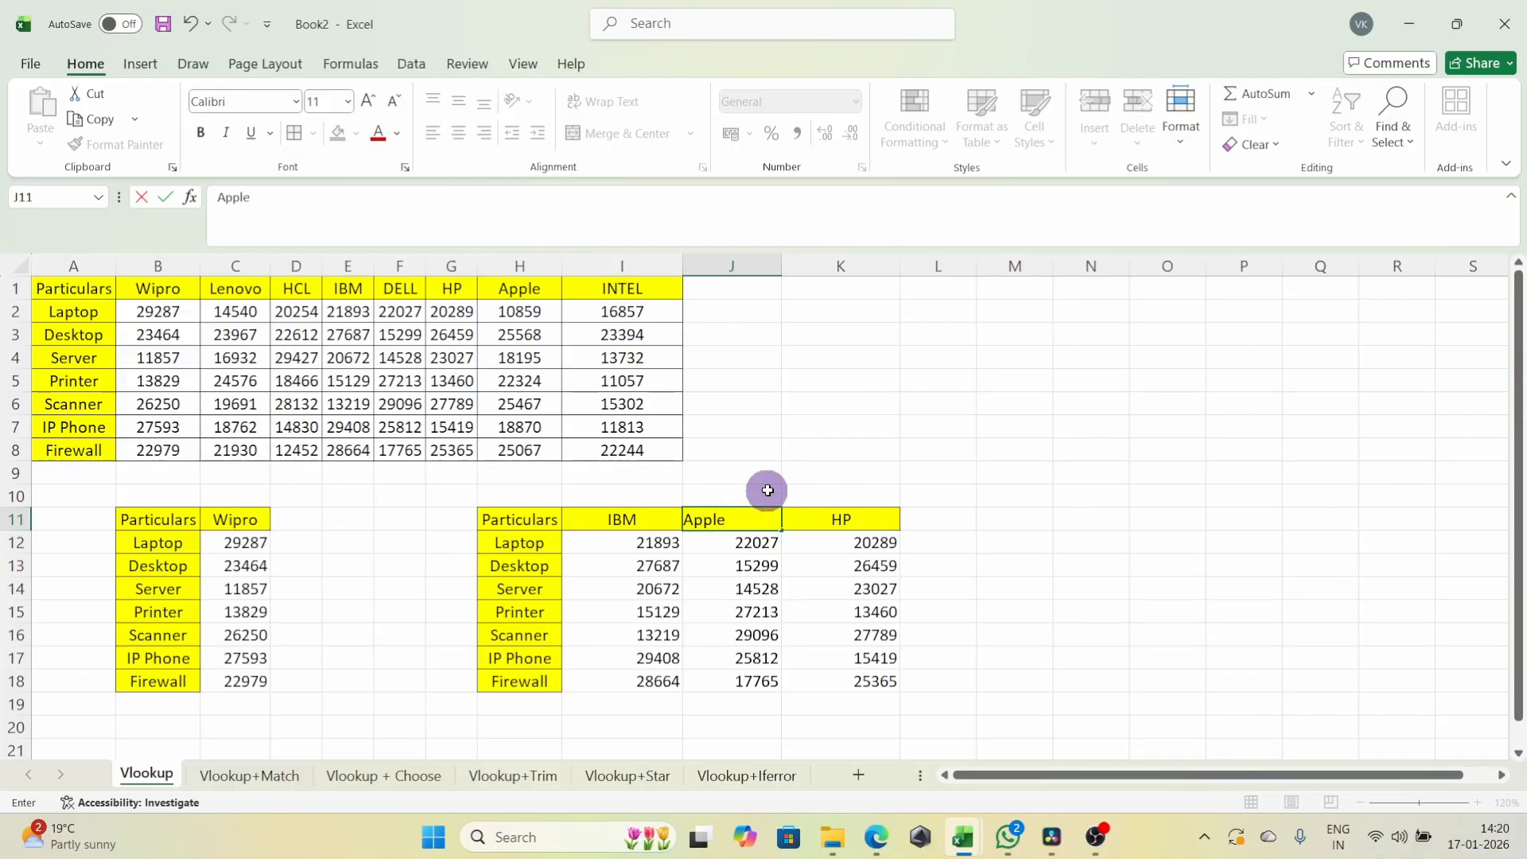
key(Return)
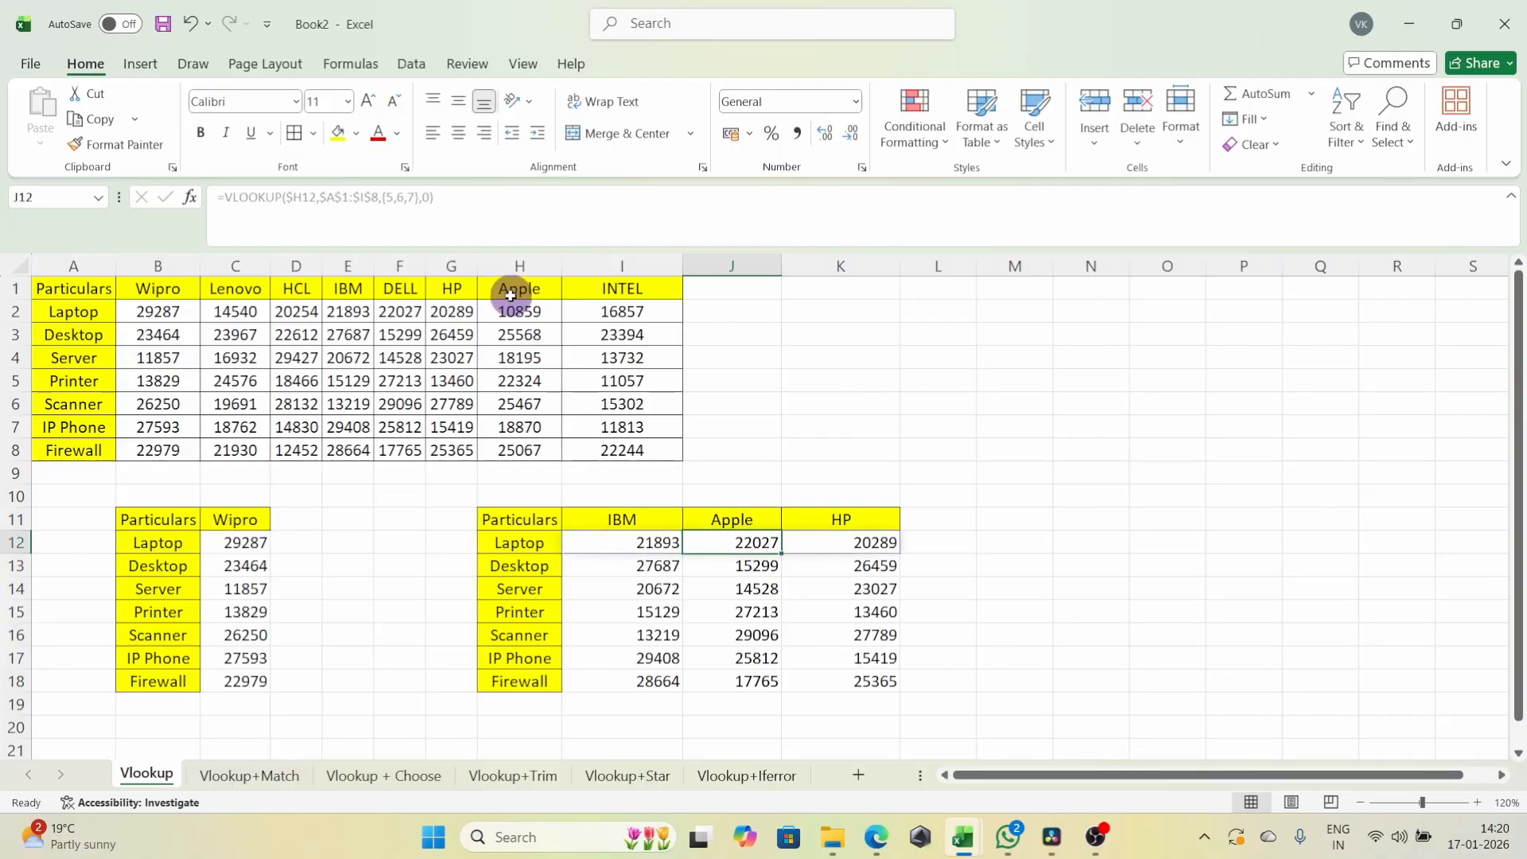
- Compare the values under the changed J11 header with the source's Apple and DELL columns, and undo the header change
drag(513, 292, 521, 403)
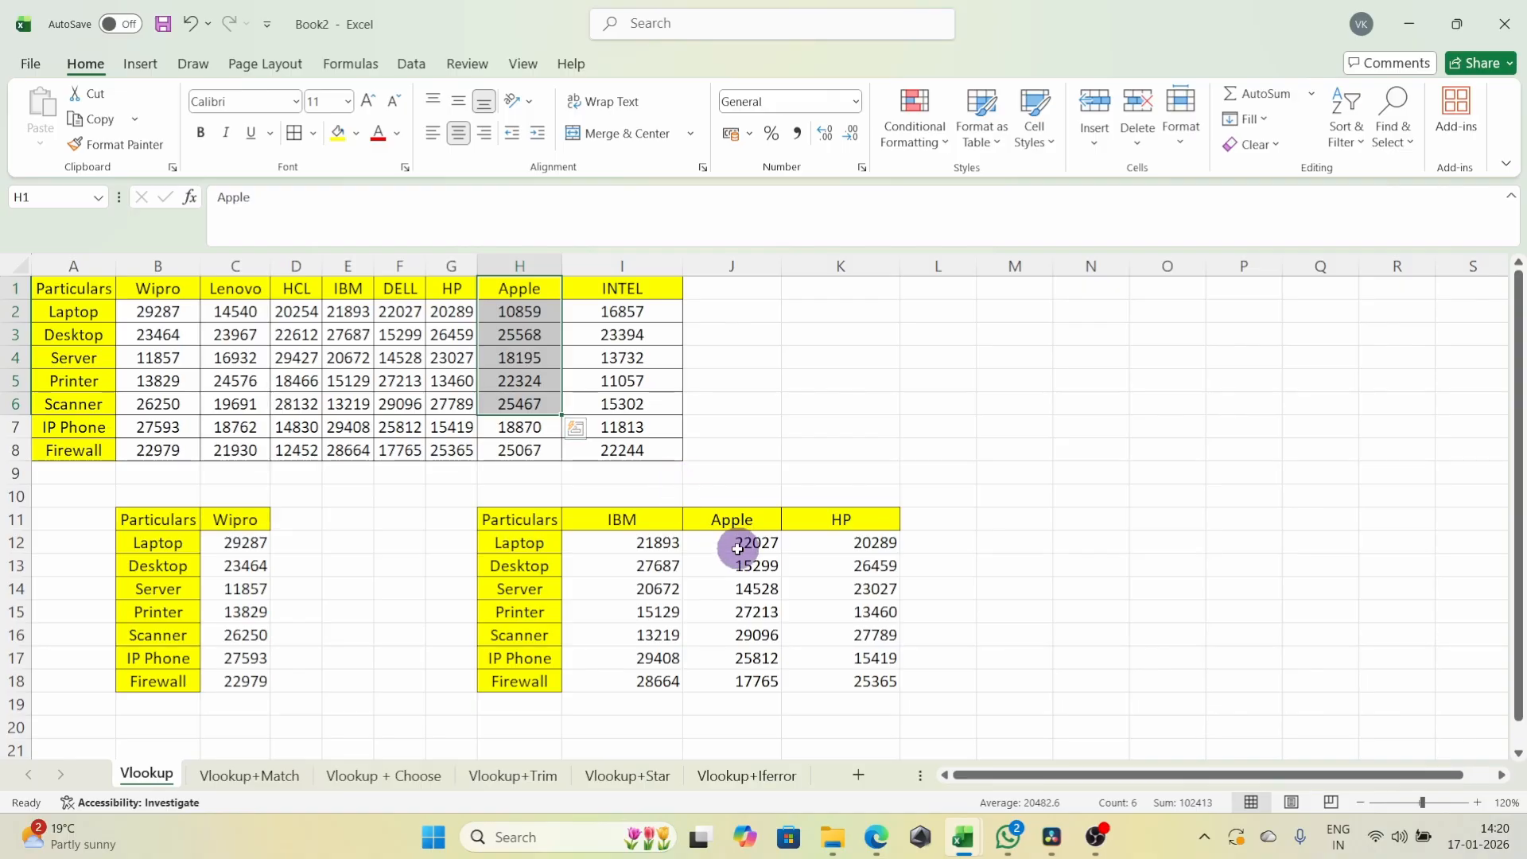
drag(735, 542, 733, 633)
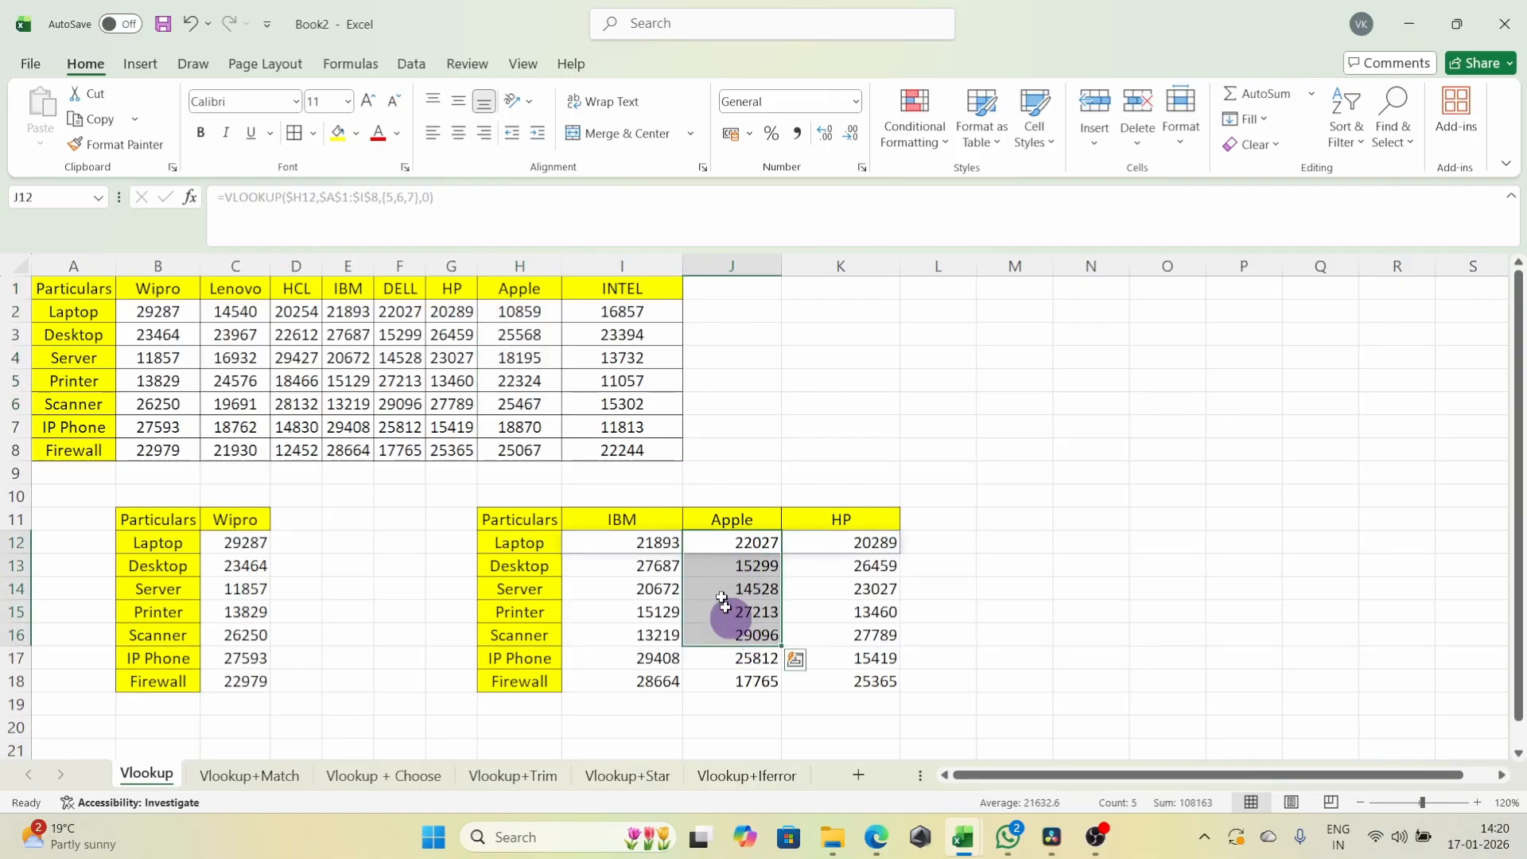
click(397, 312)
drag(390, 333, 404, 427)
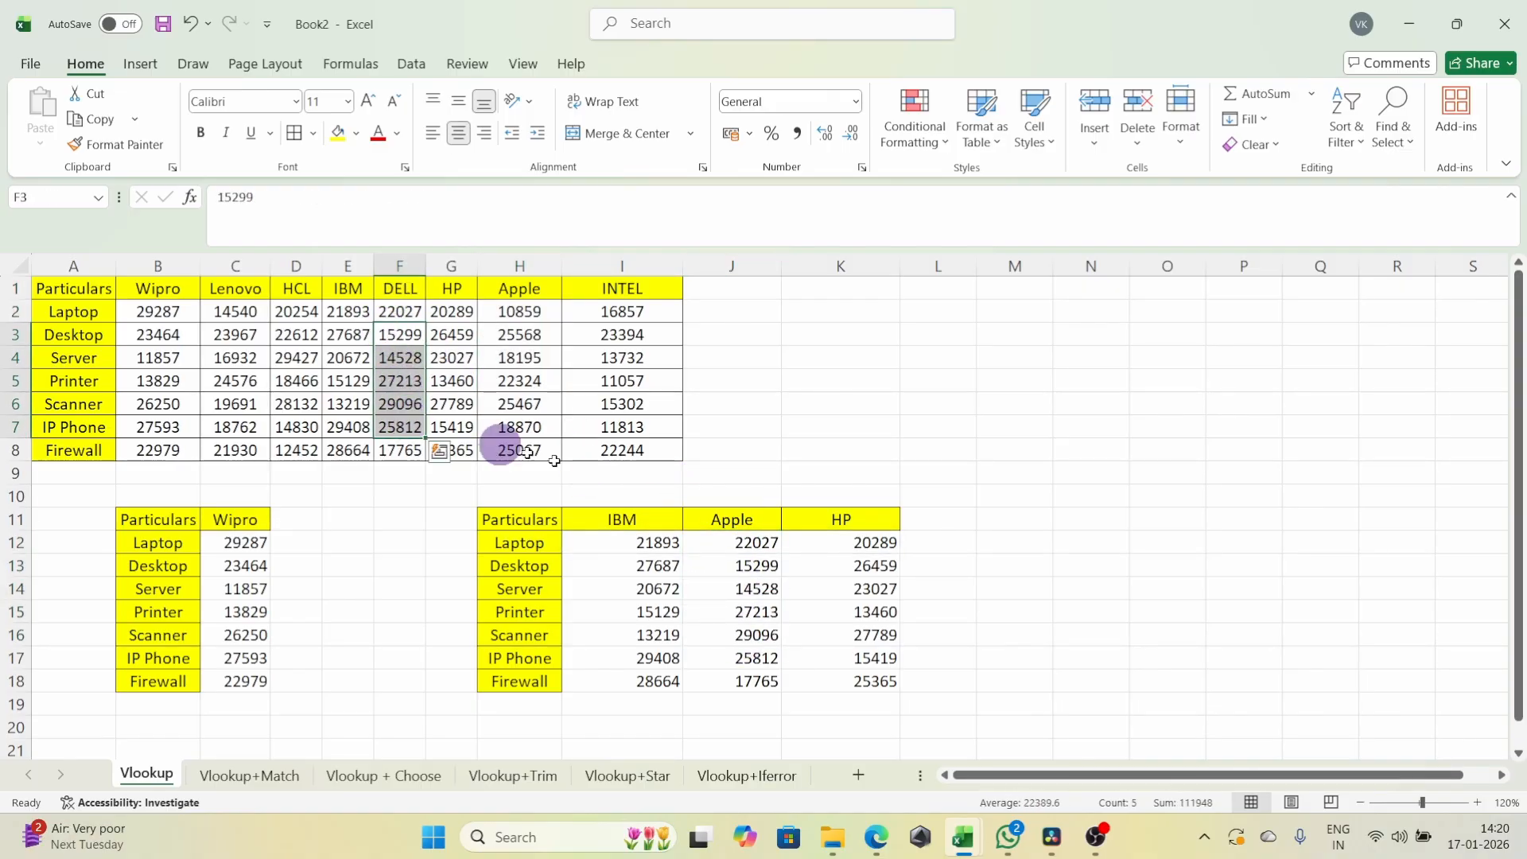
click(737, 499)
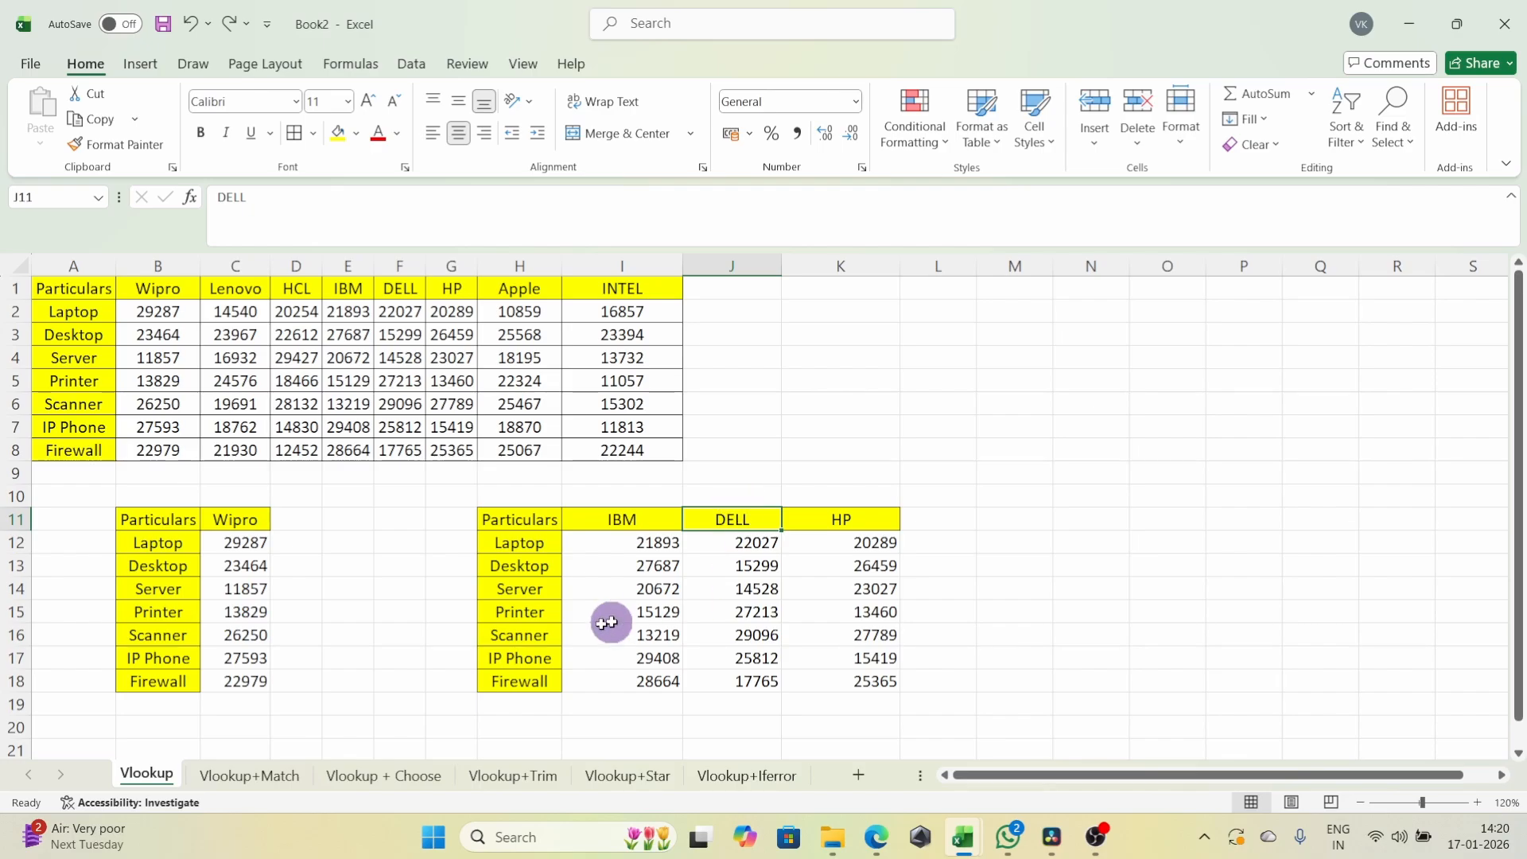
- On the Vlookup+Match sheet, set the lookup header in D13 to Apple and compare D14:D16 with the source's Apple column
click(253, 774)
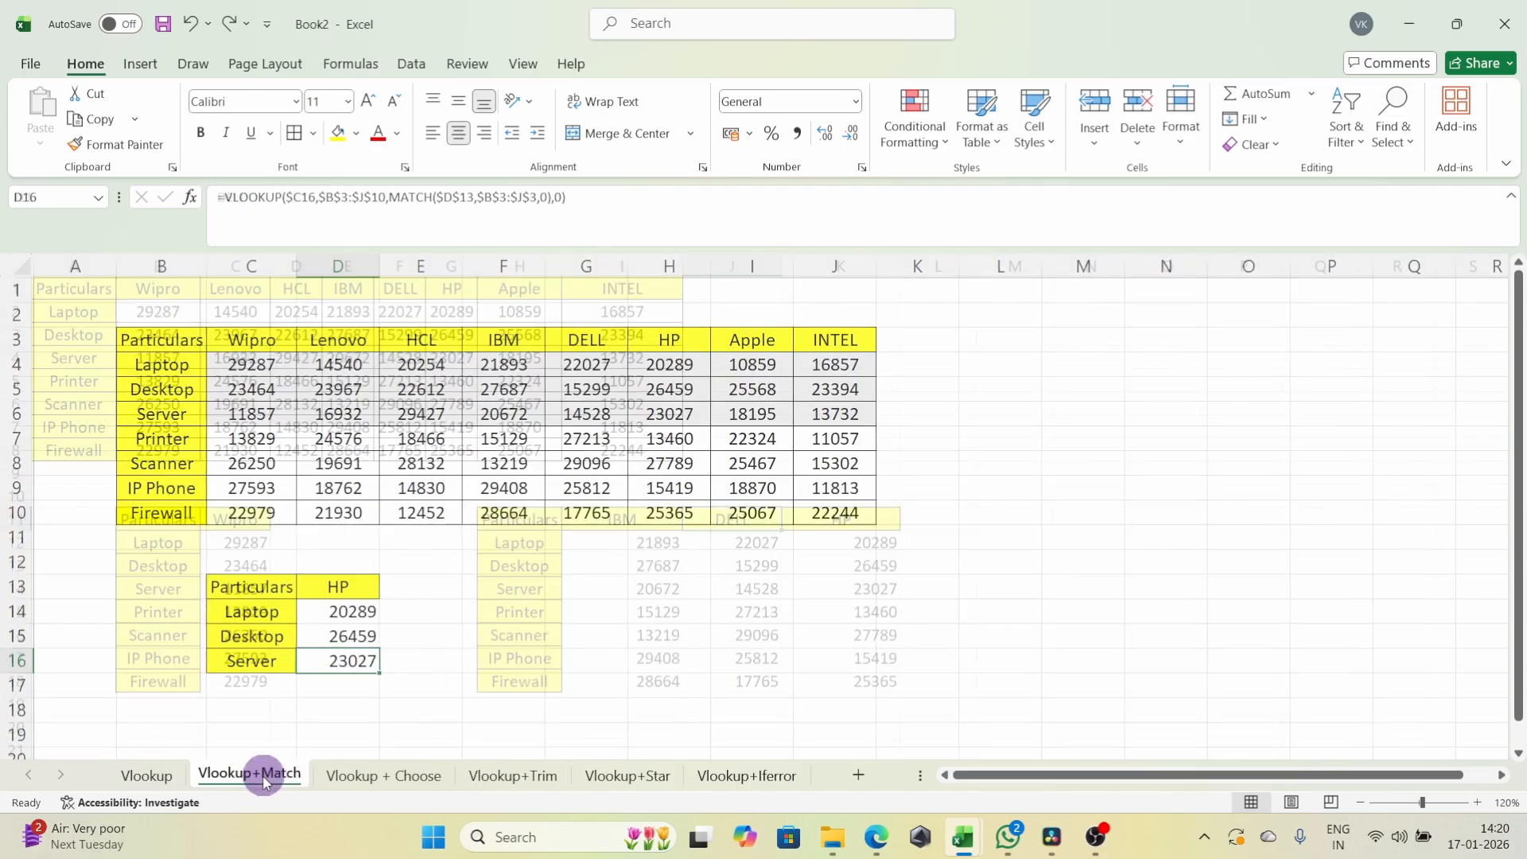
double_click(345, 583)
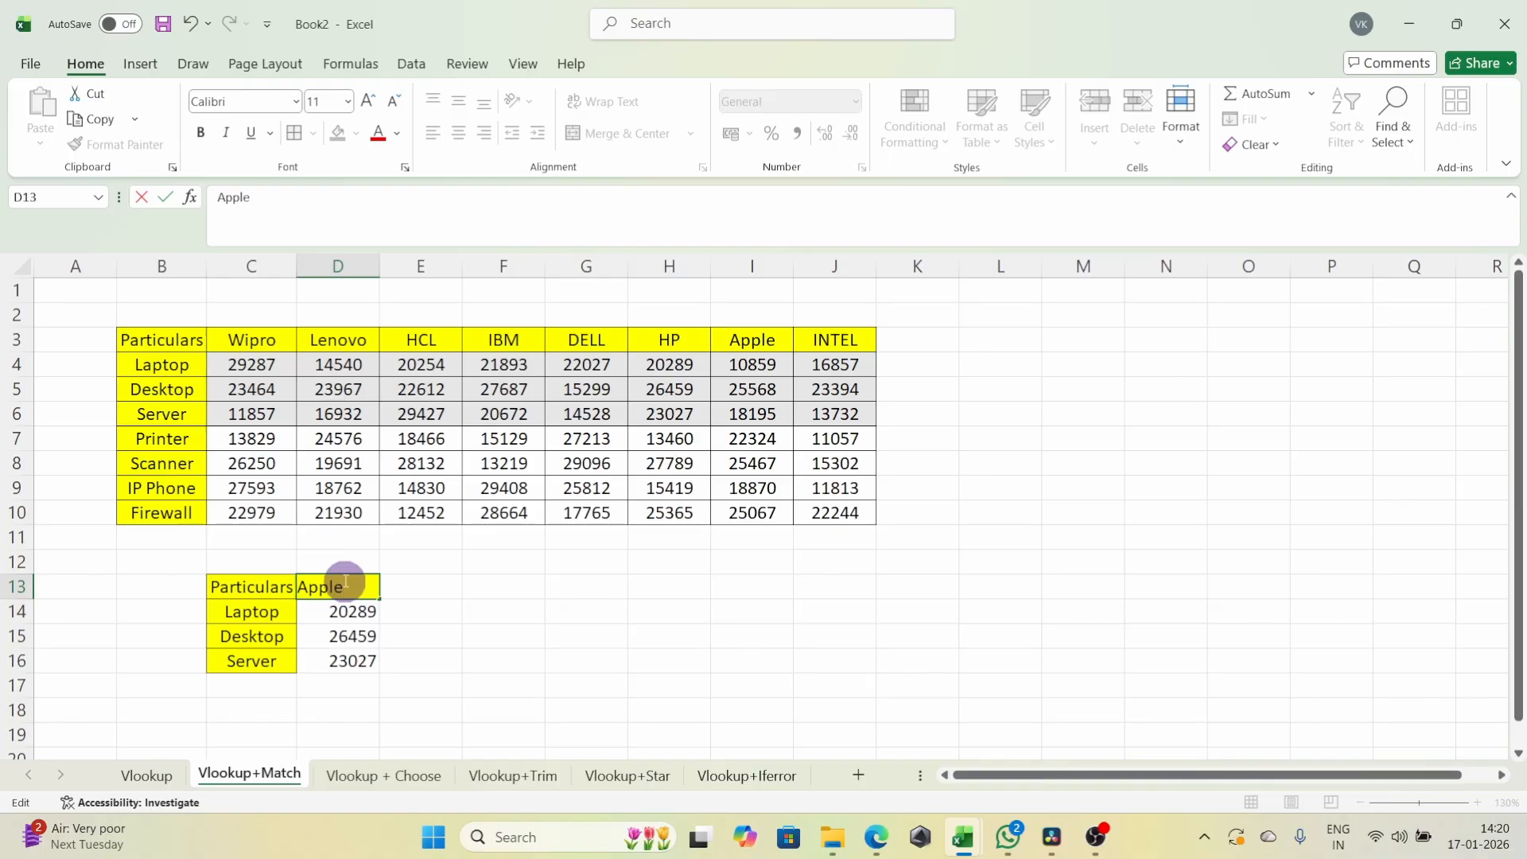
key(Tab)
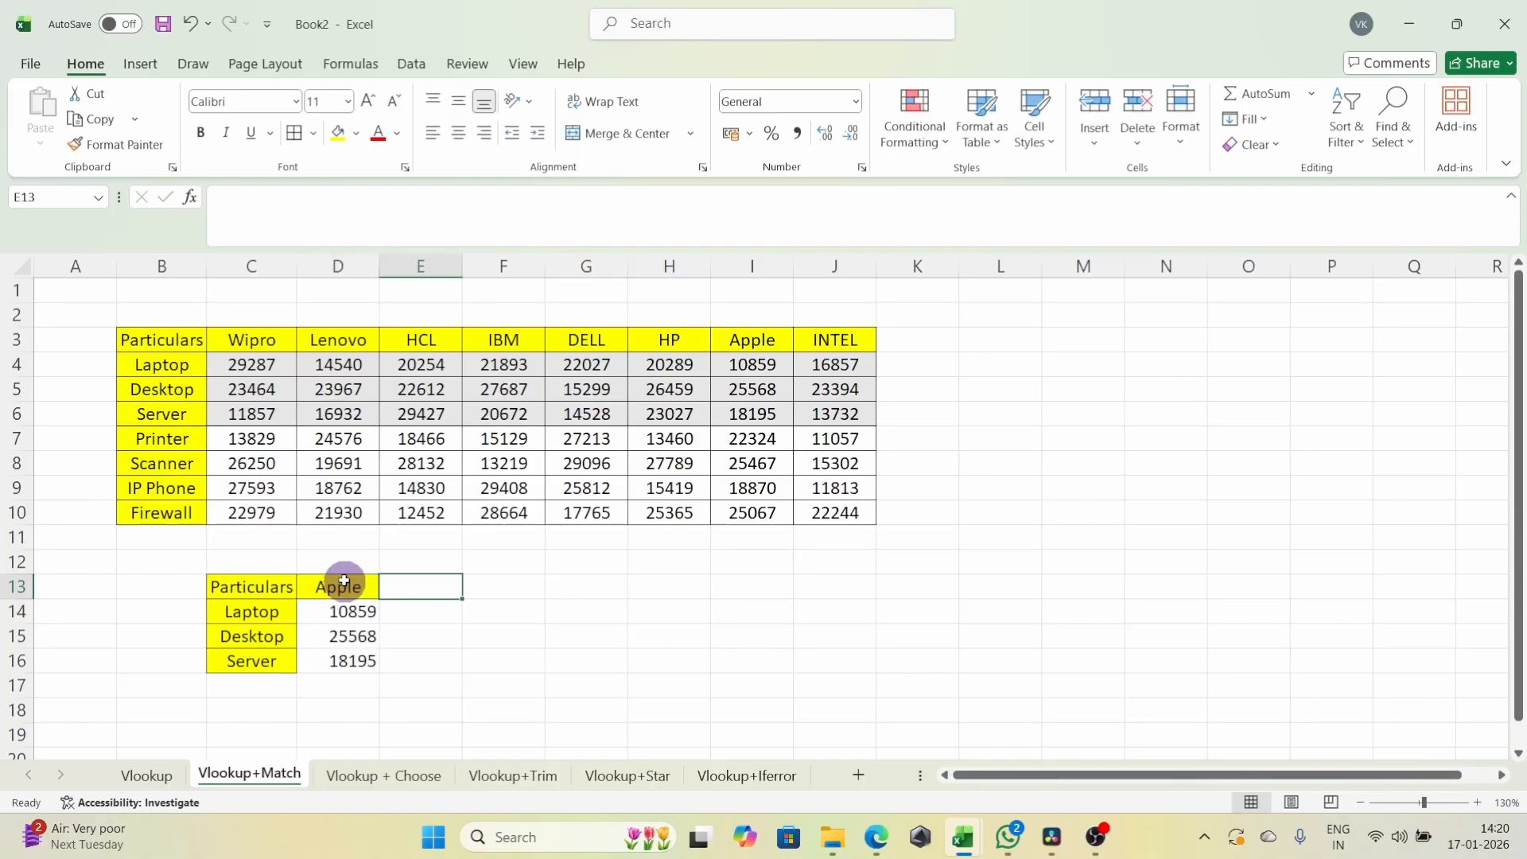
click(755, 362)
drag(755, 363, 765, 410)
drag(316, 614, 321, 672)
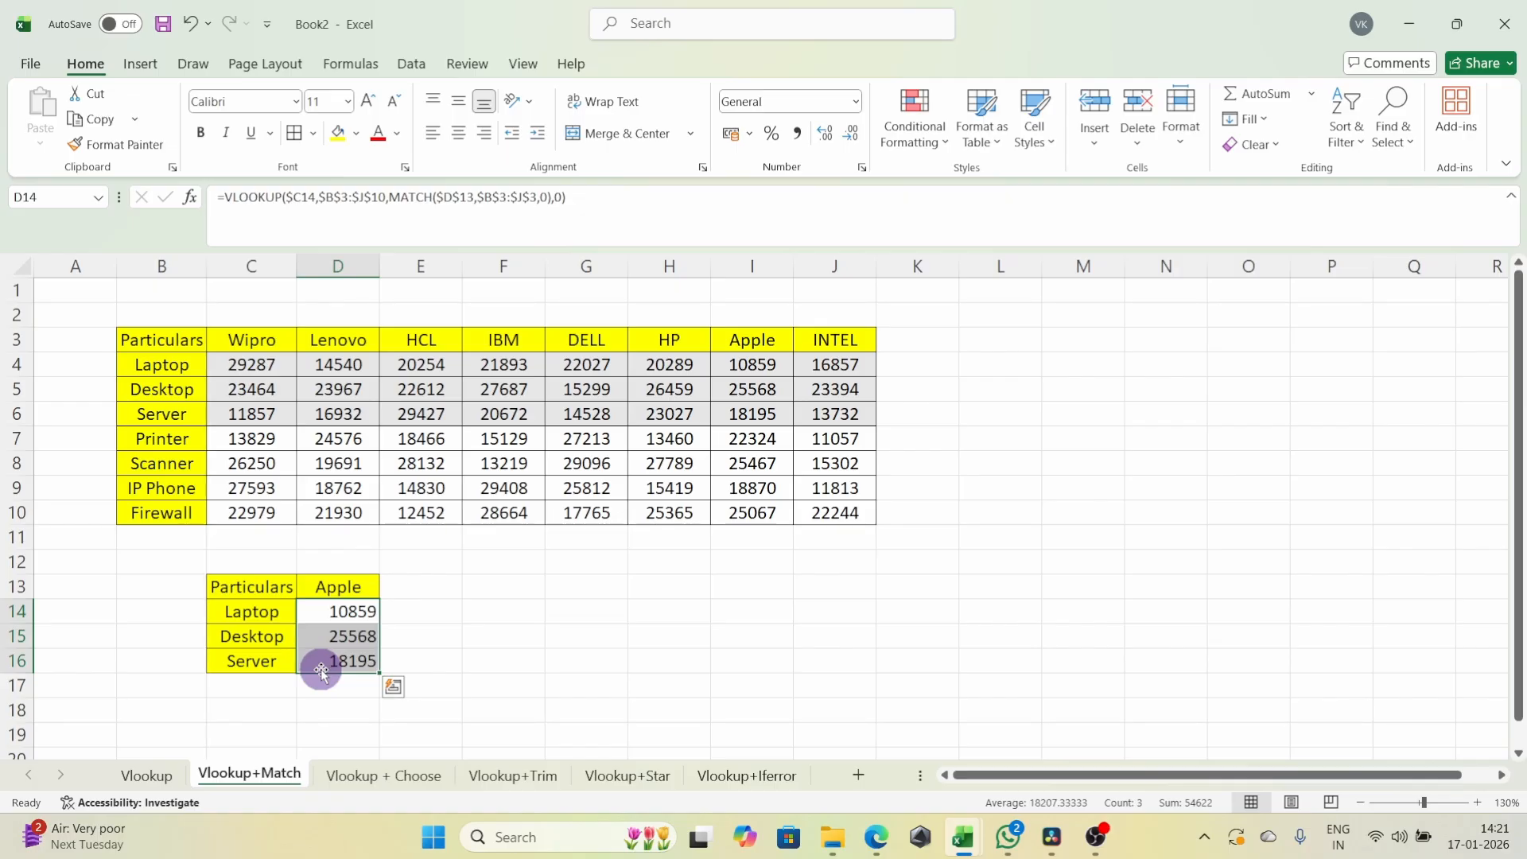
- Switch to the Vlookup + Choose sheet and deselect the highlighted range of empty cells
click(374, 783)
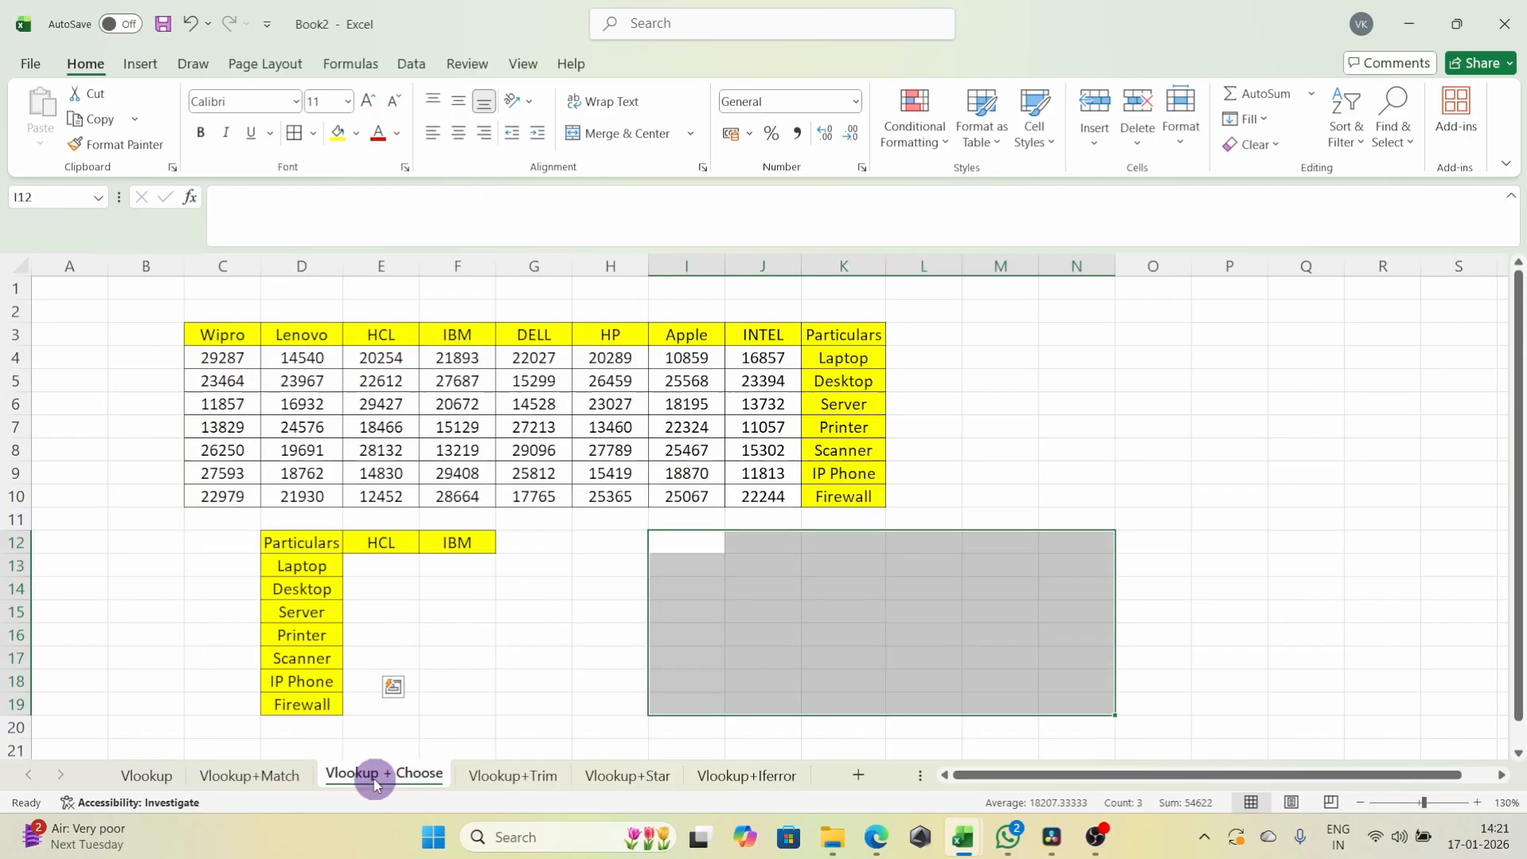
click(500, 682)
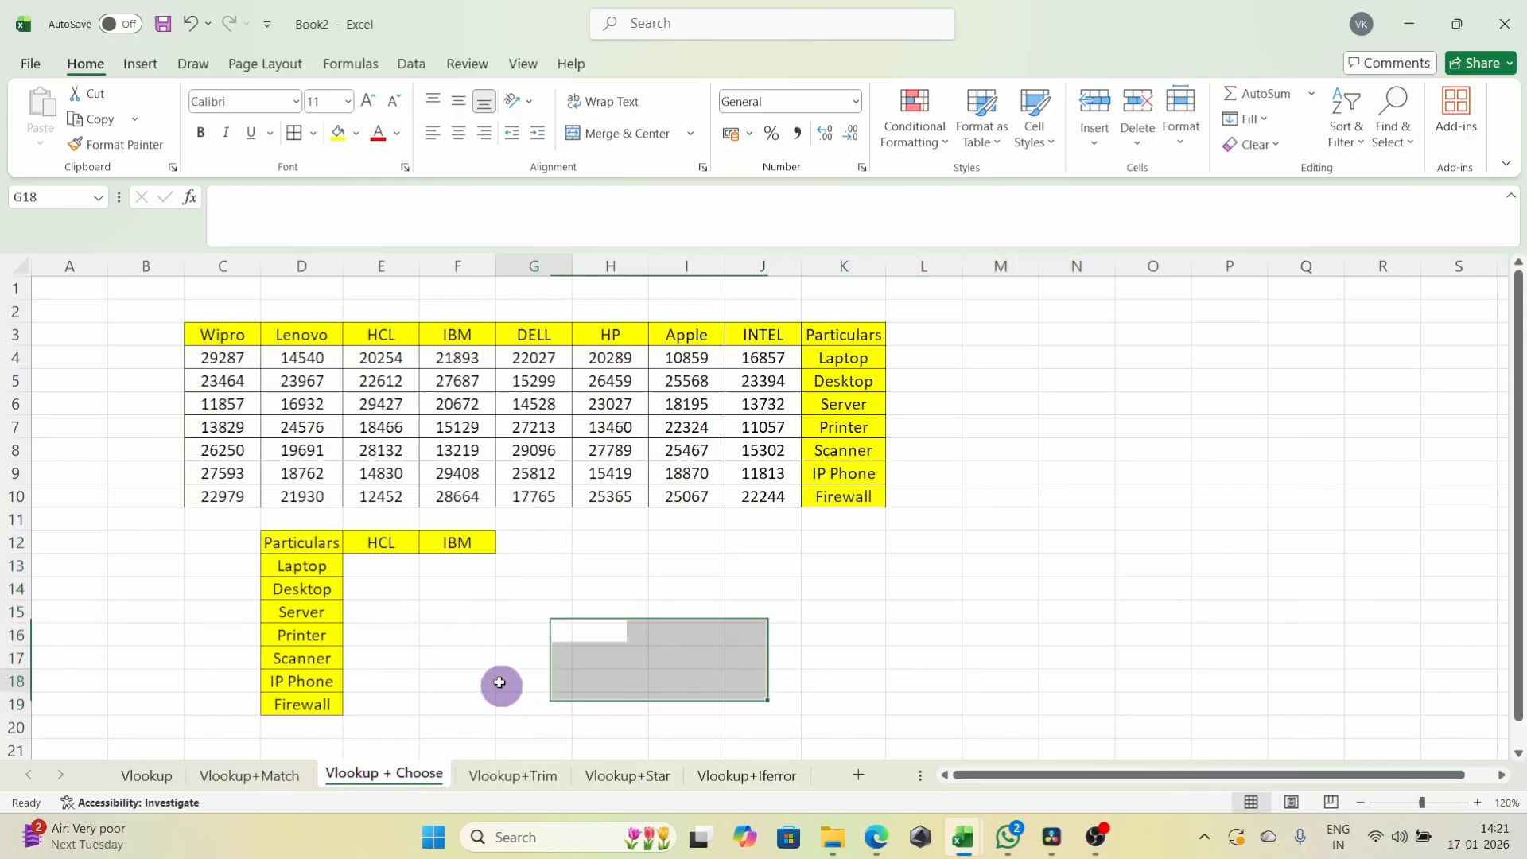
- Examine the source table's layout, comparing the Particulars column K3:K10 with the company columns C3:J10 and the empty lookup cell E13
click(387, 570)
click(873, 355)
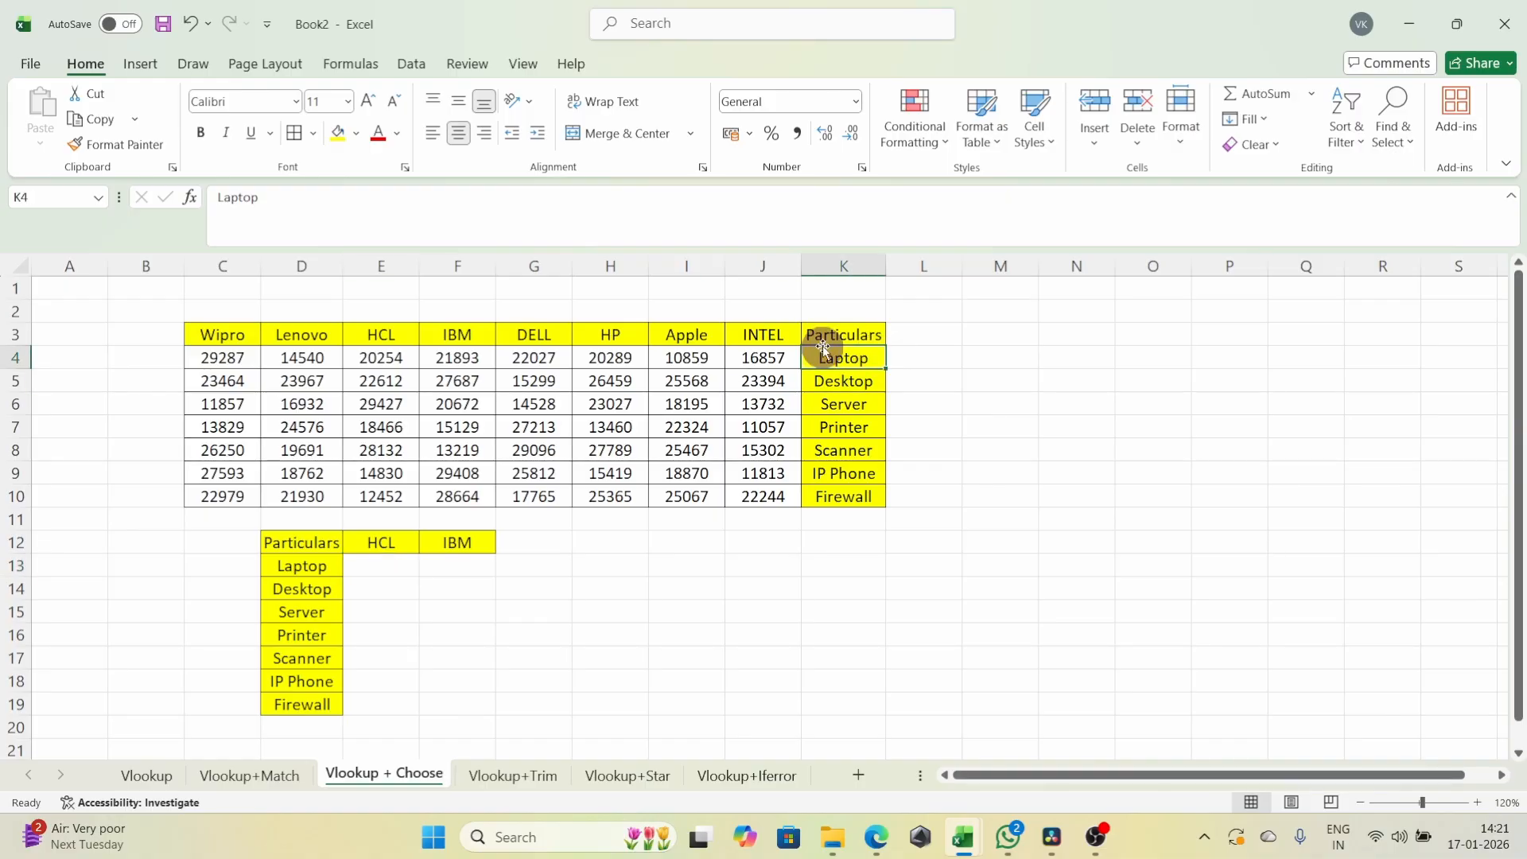
click(842, 493)
drag(842, 493, 842, 487)
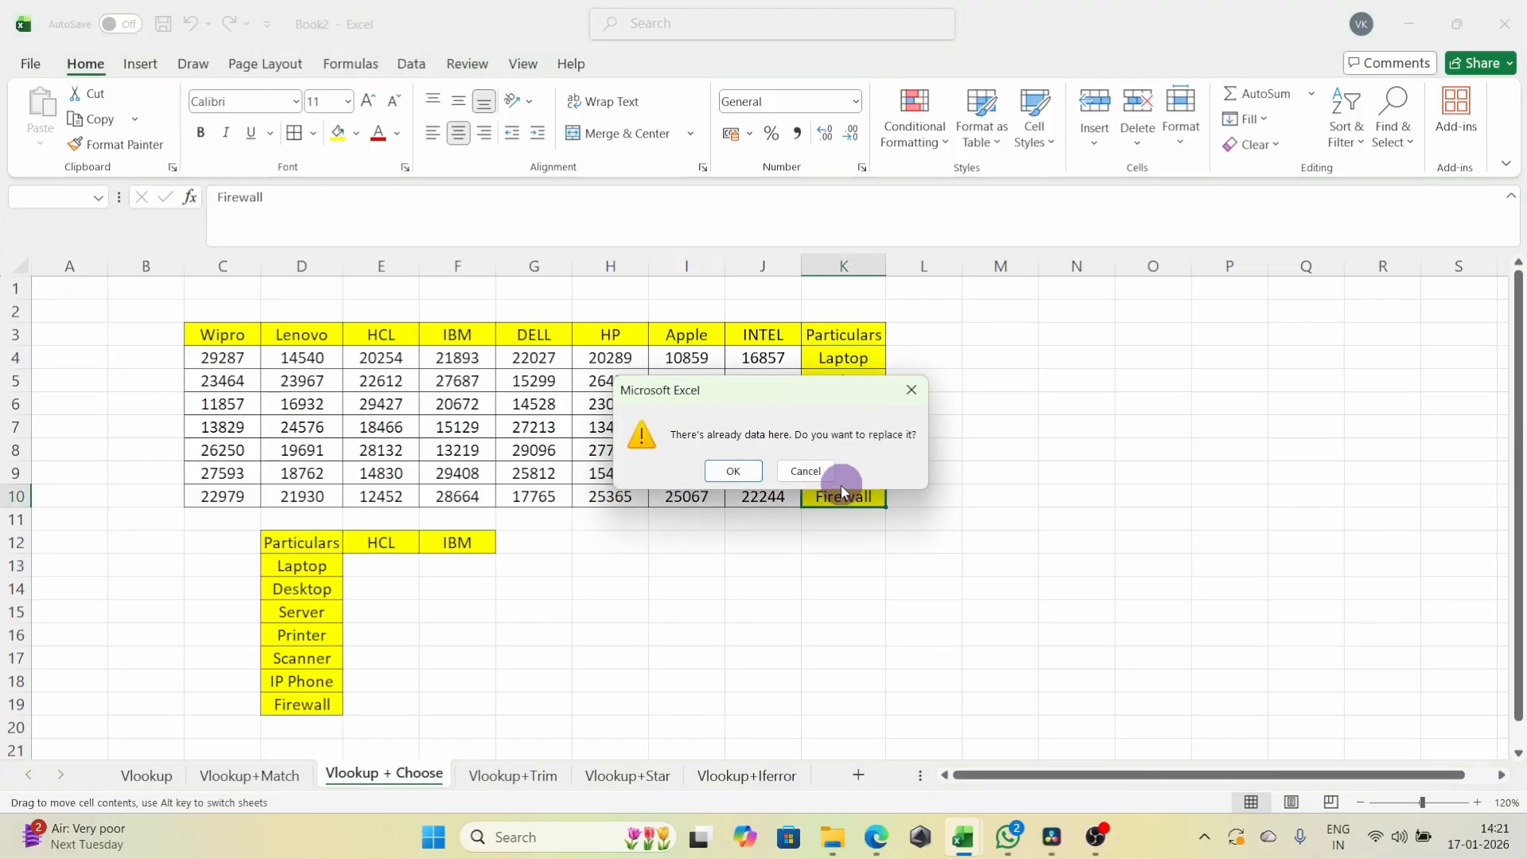
click(835, 474)
click(861, 334)
drag(861, 337, 864, 494)
drag(862, 336, 823, 513)
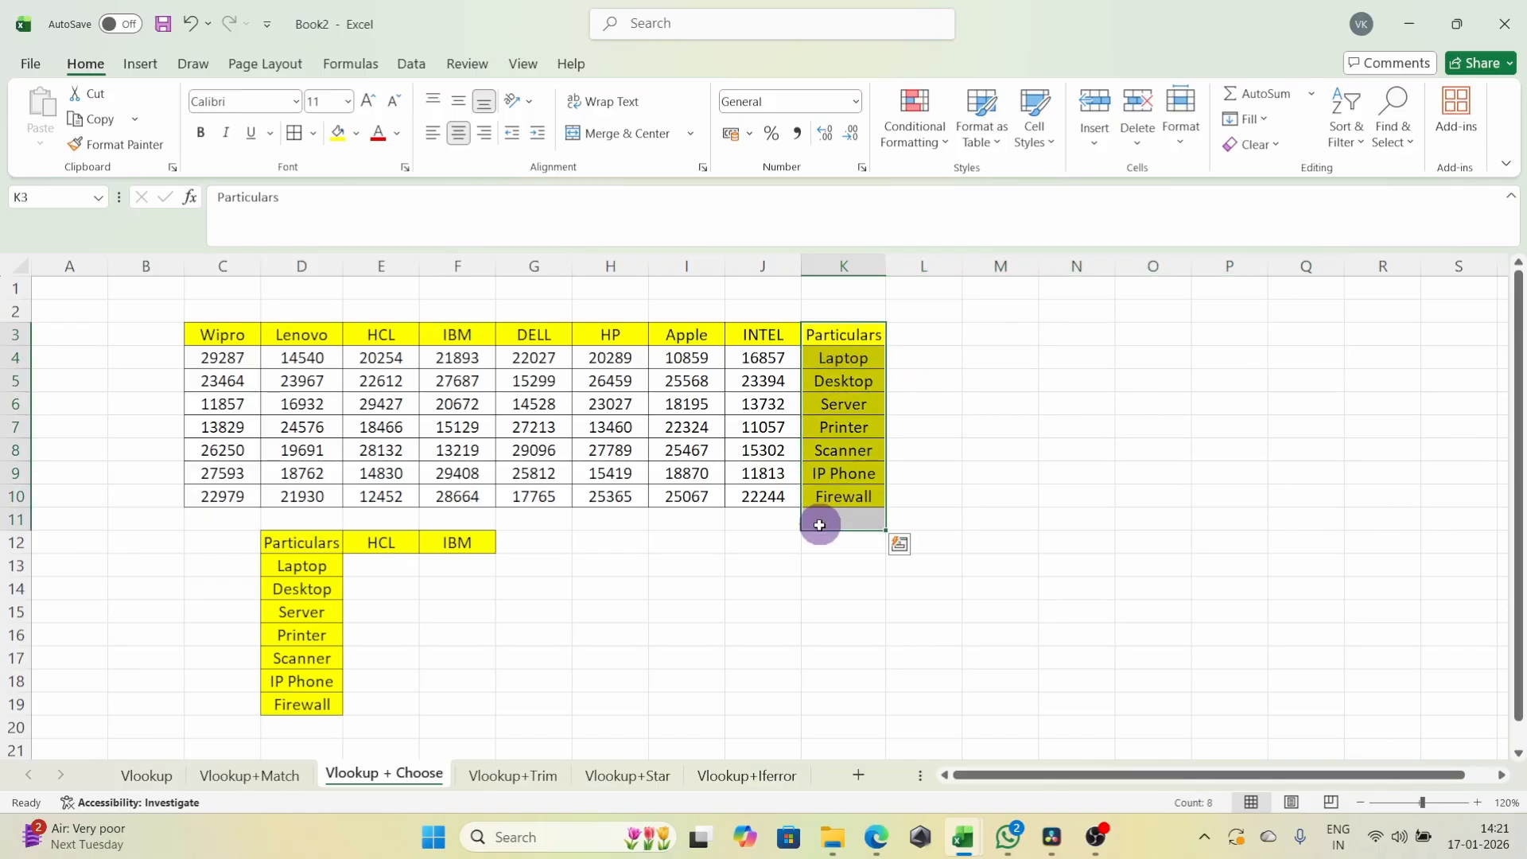
drag(852, 338, 1384, 451)
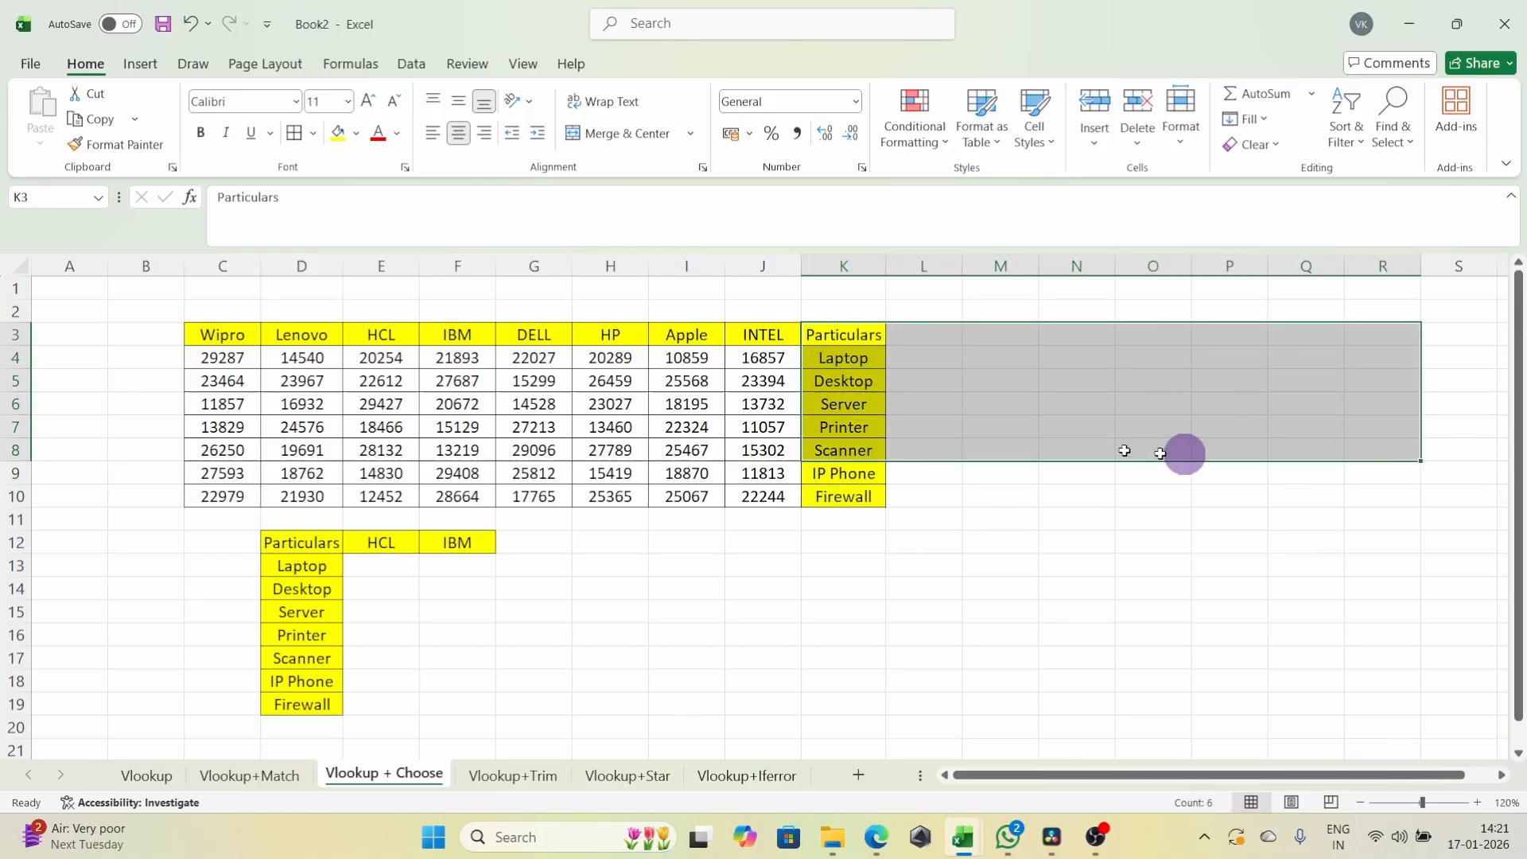
click(322, 365)
drag(853, 342, 835, 493)
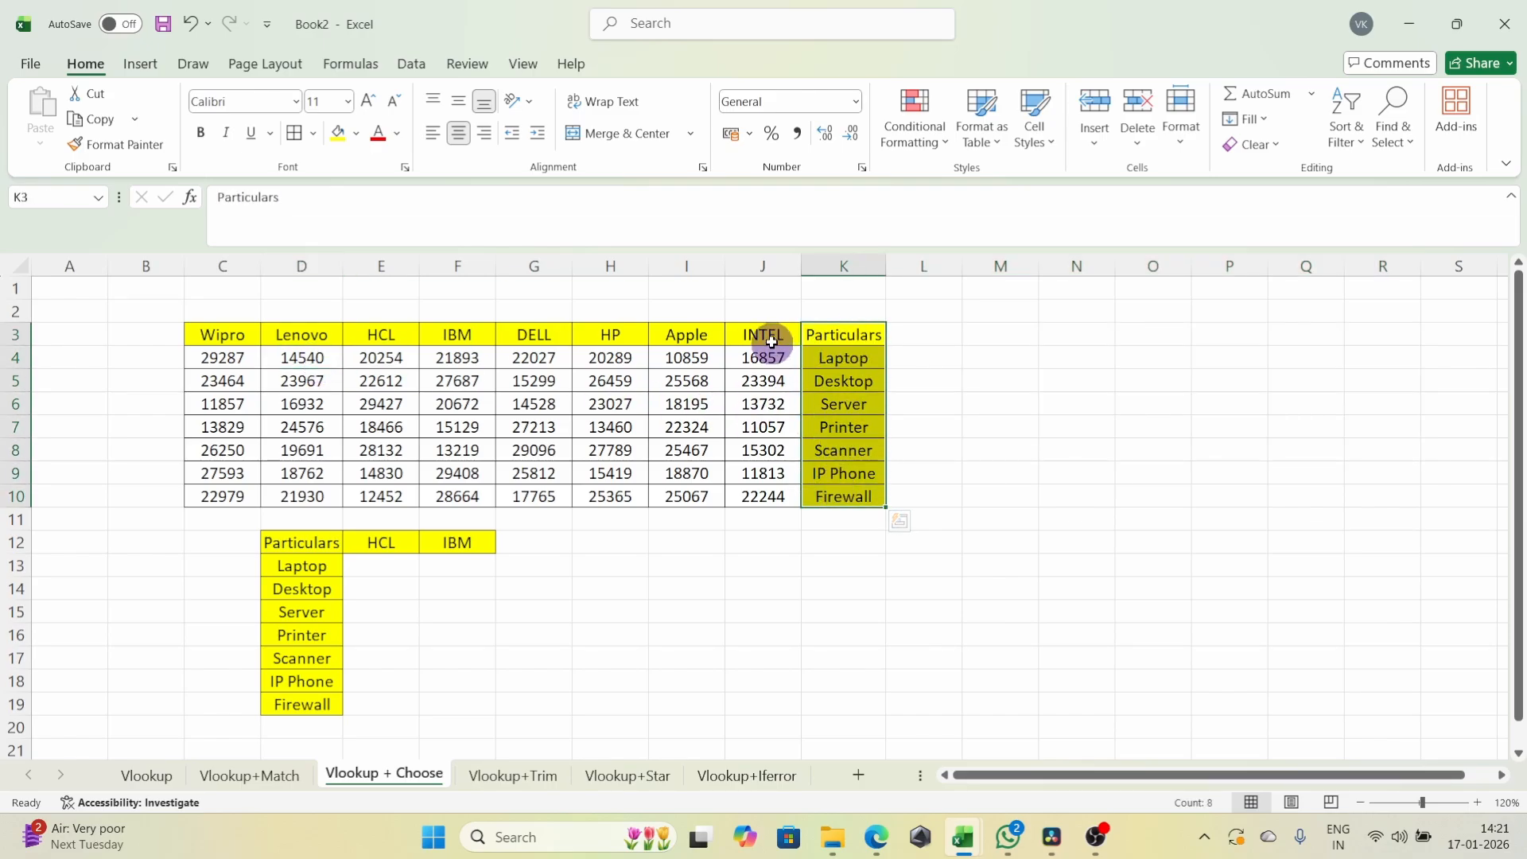
drag(774, 341, 226, 487)
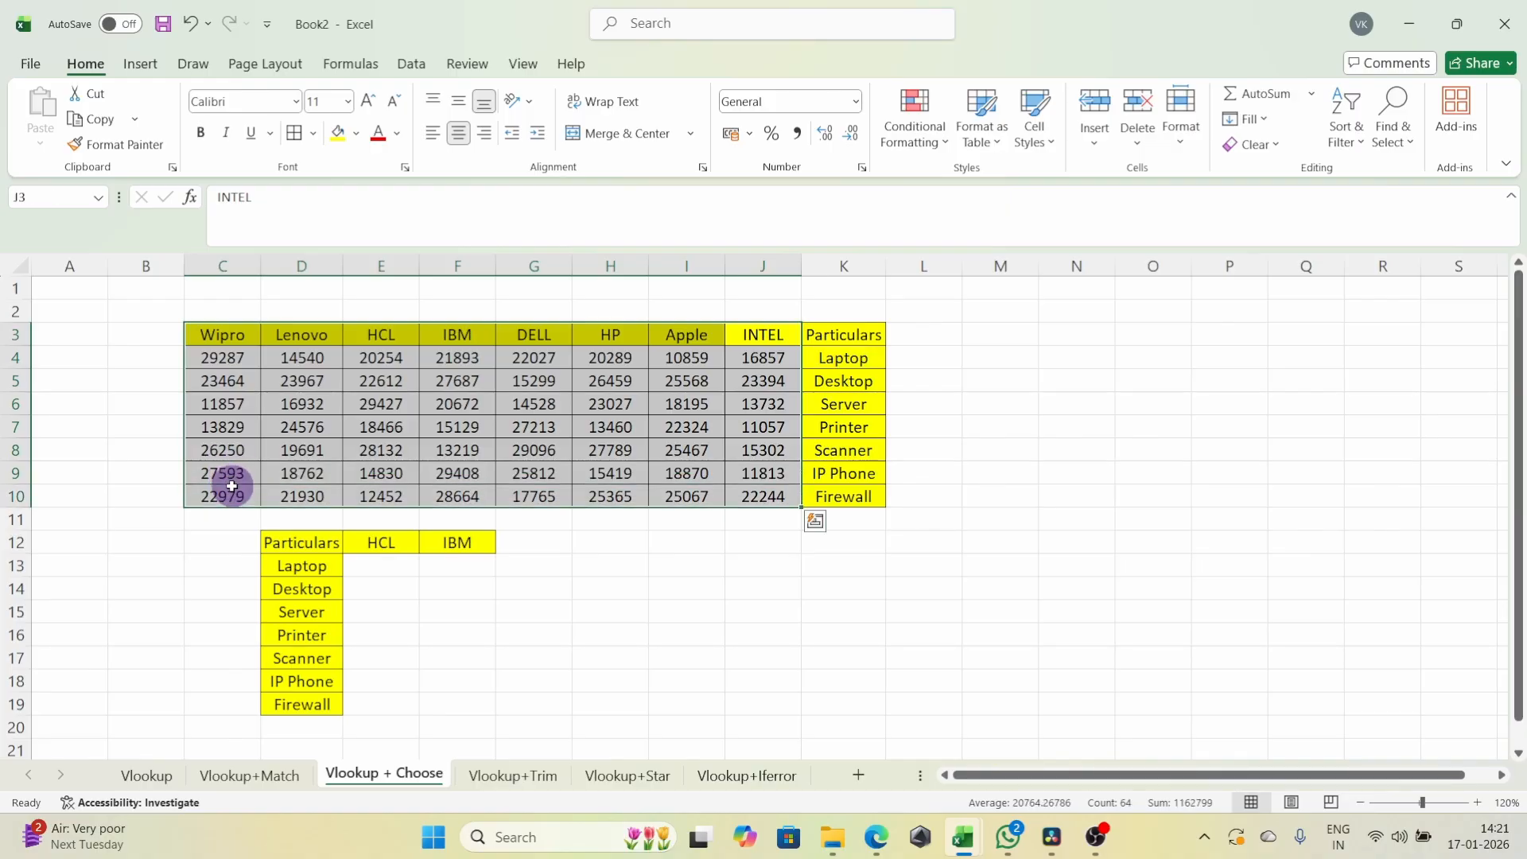
click(373, 563)
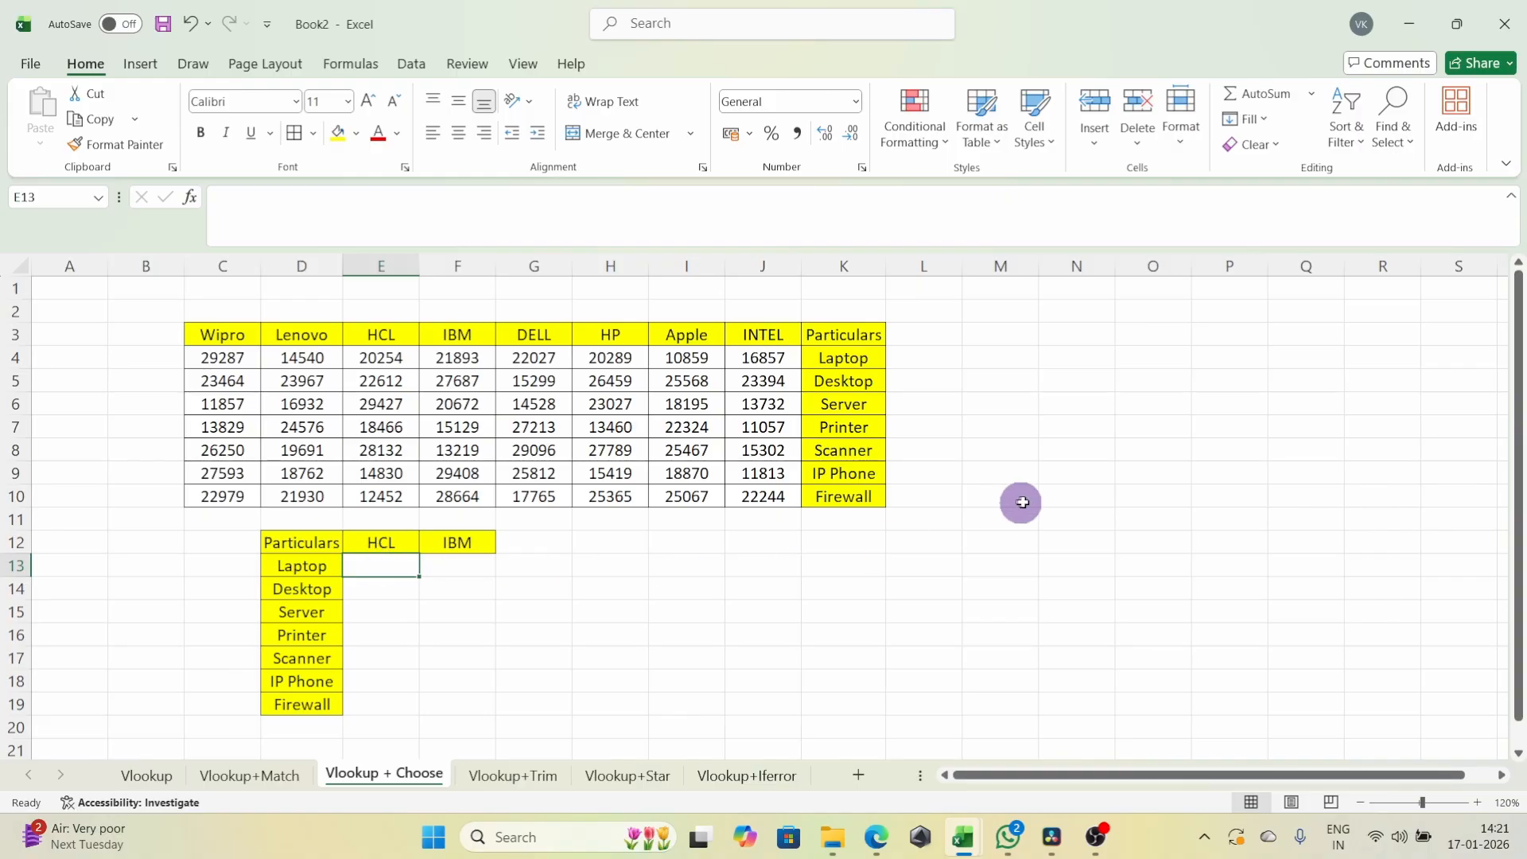
- In N11, enter =CHOOSE({1,2,3},K3:K10,J3:J10,I3:I10) to arrange the Particulars, INTEL and Apple columns in that order
click(1079, 513)
text(=choos)
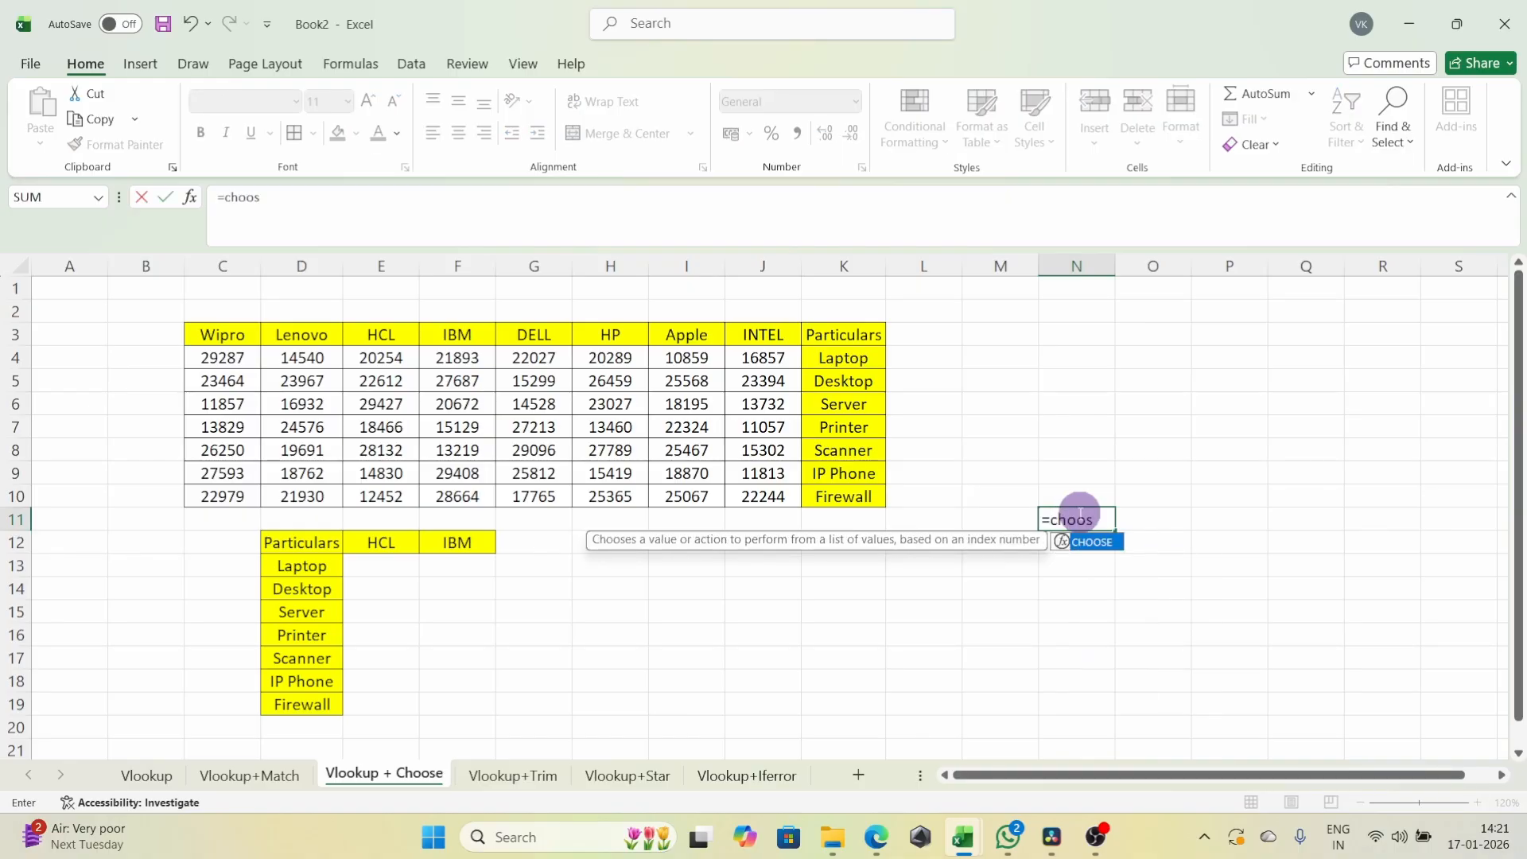
key(Tab)
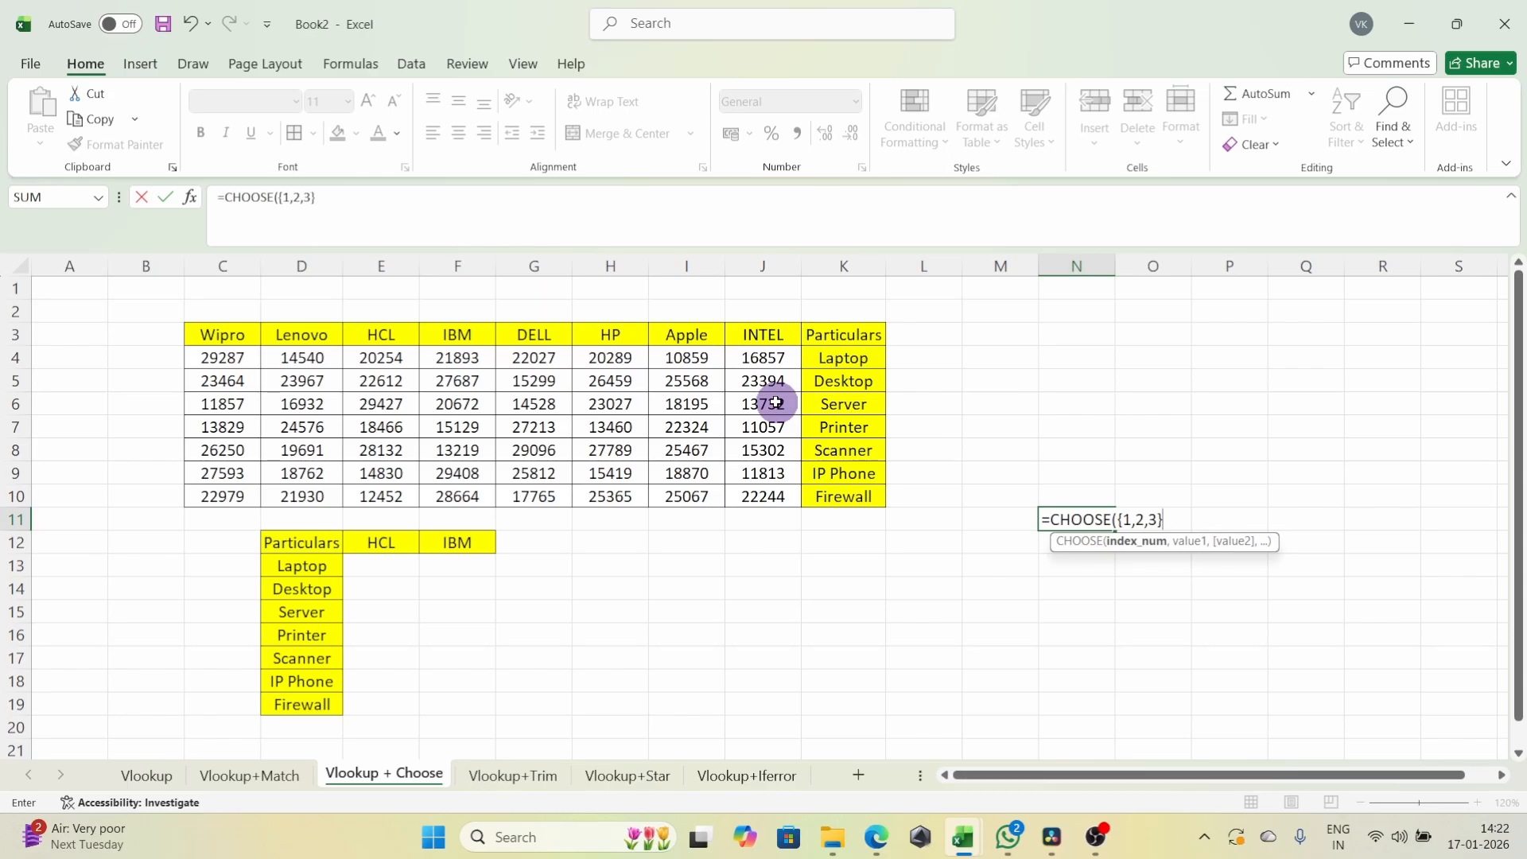
text(,)
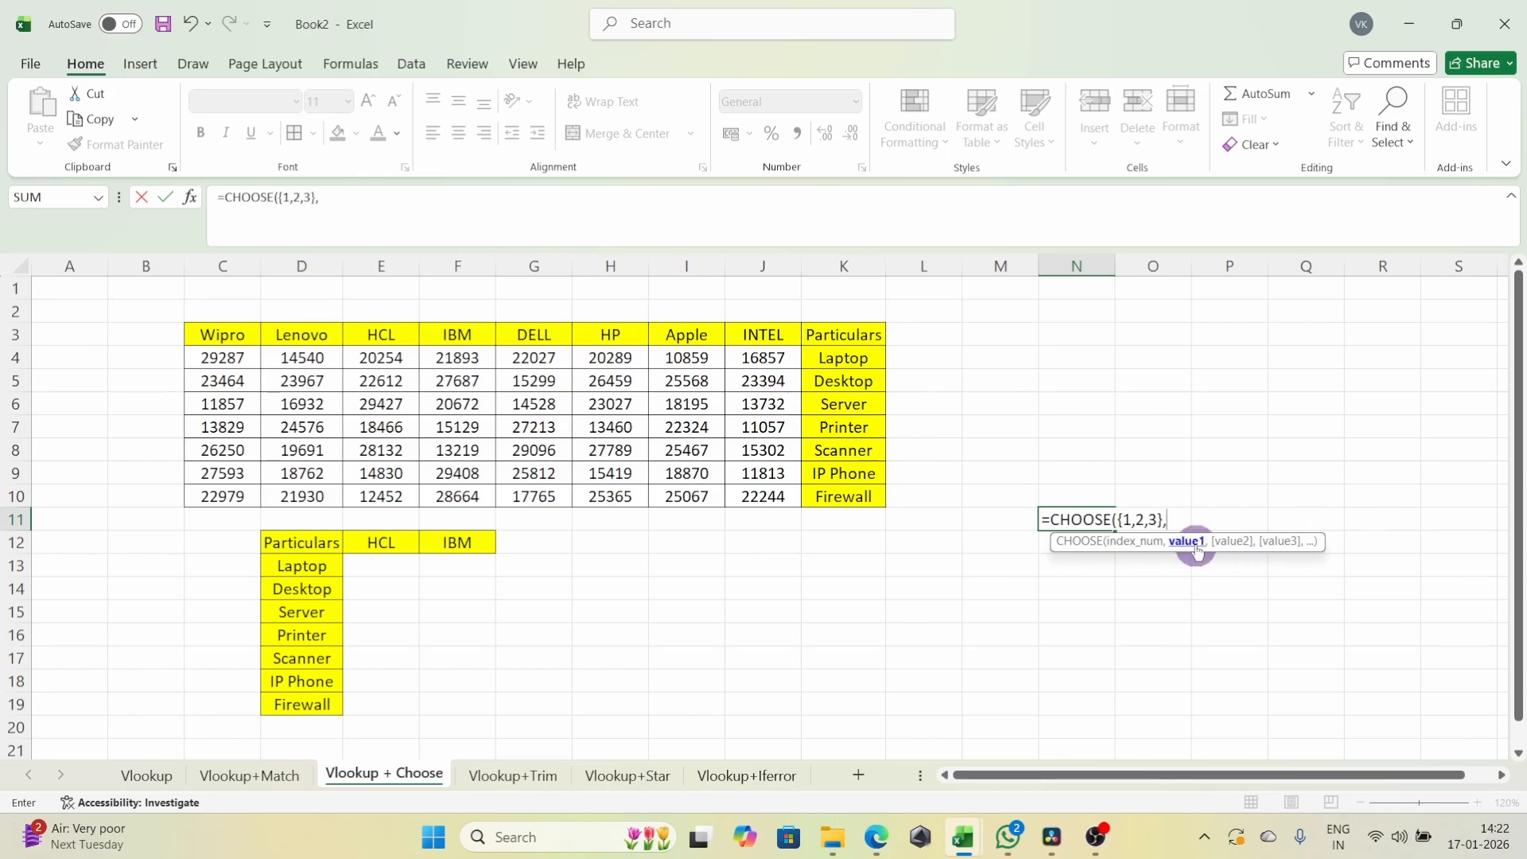
drag(843, 332, 843, 494)
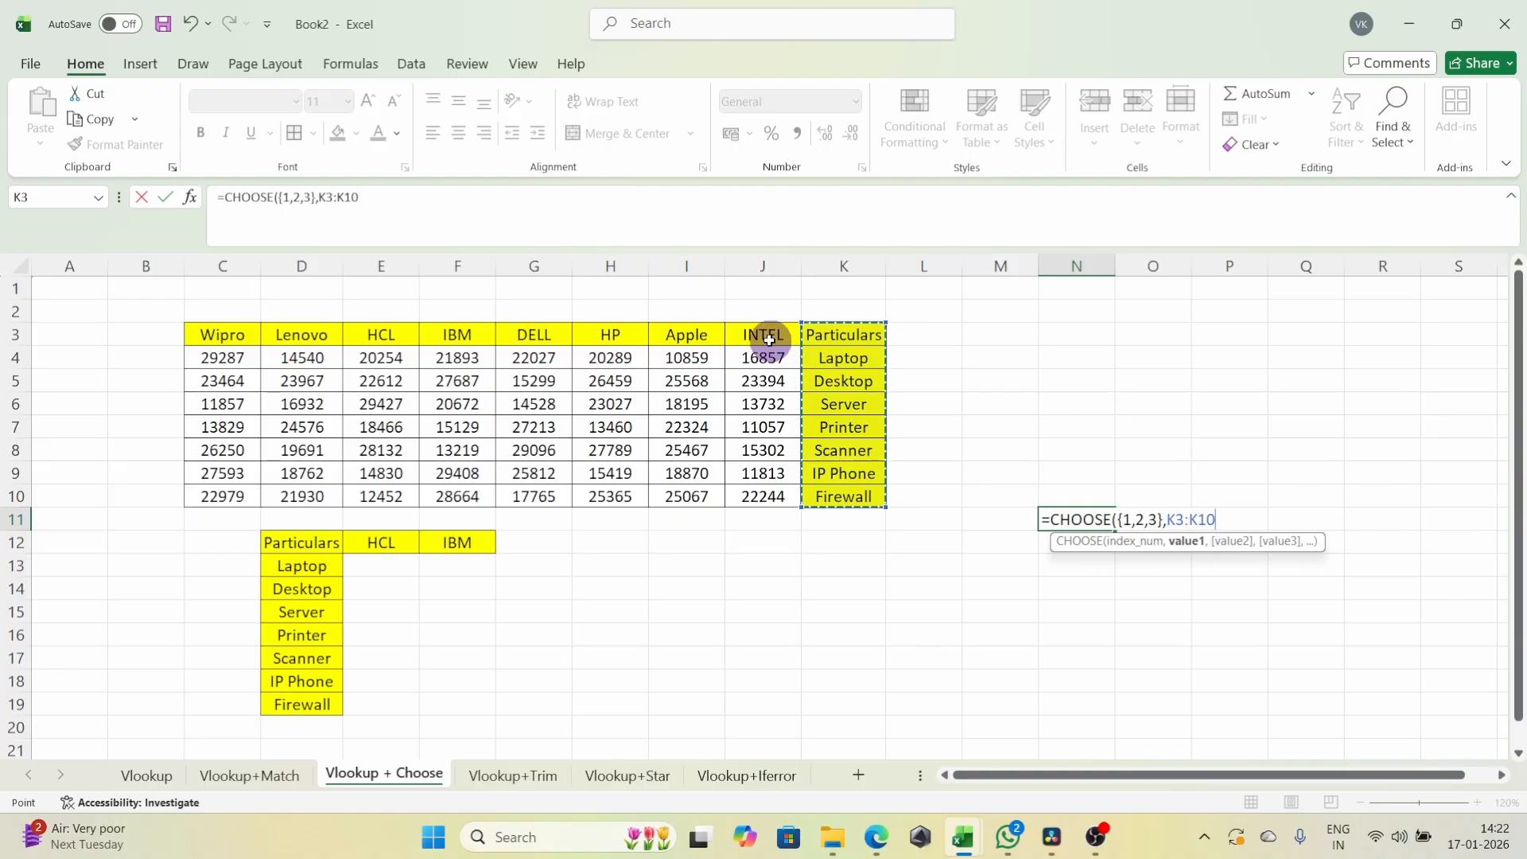
text(,)
drag(769, 339, 774, 497)
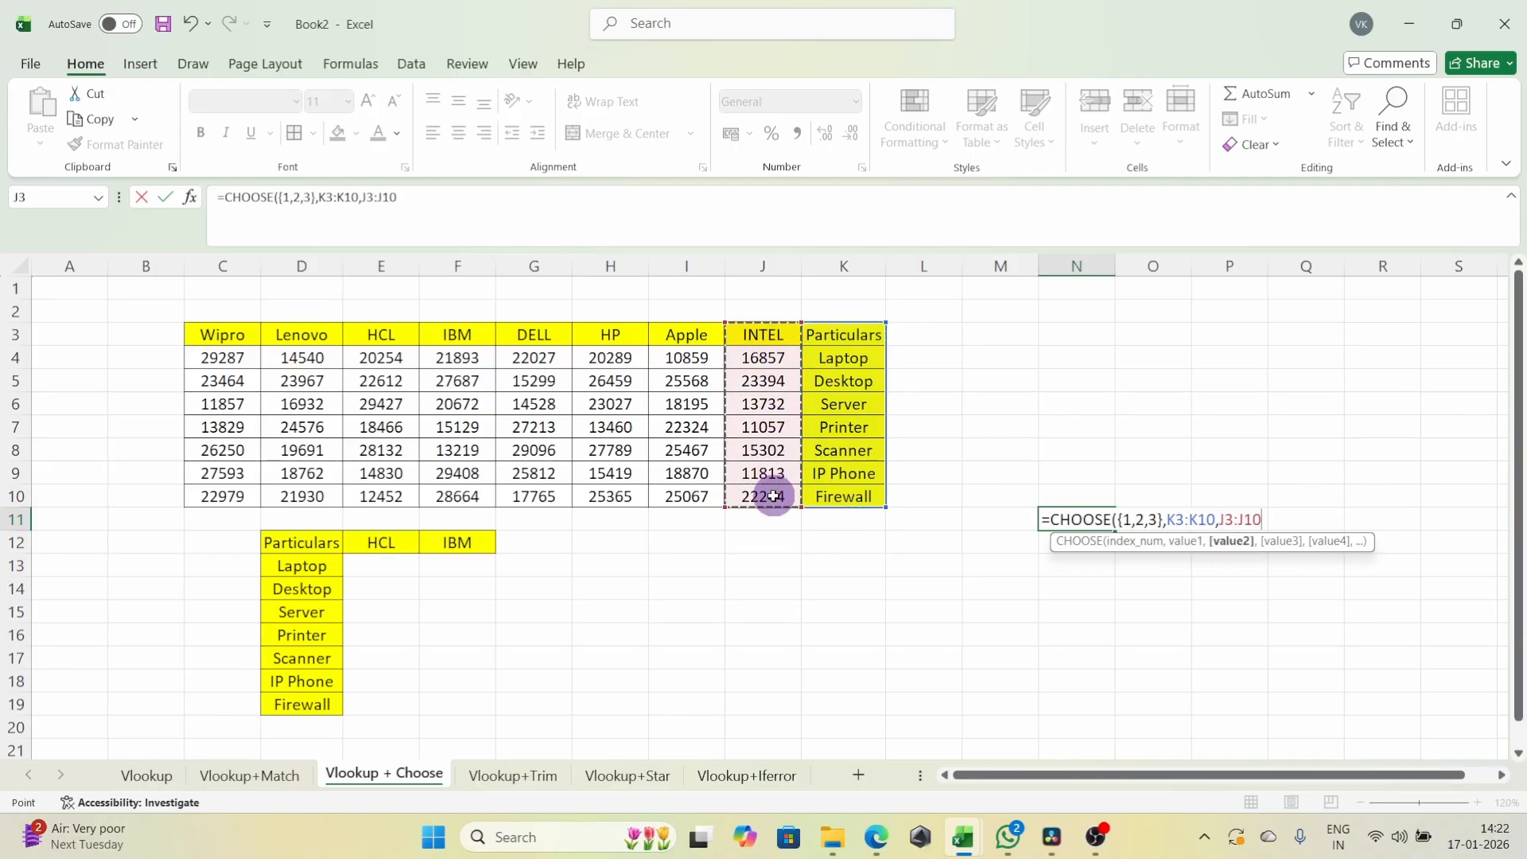
text(,)
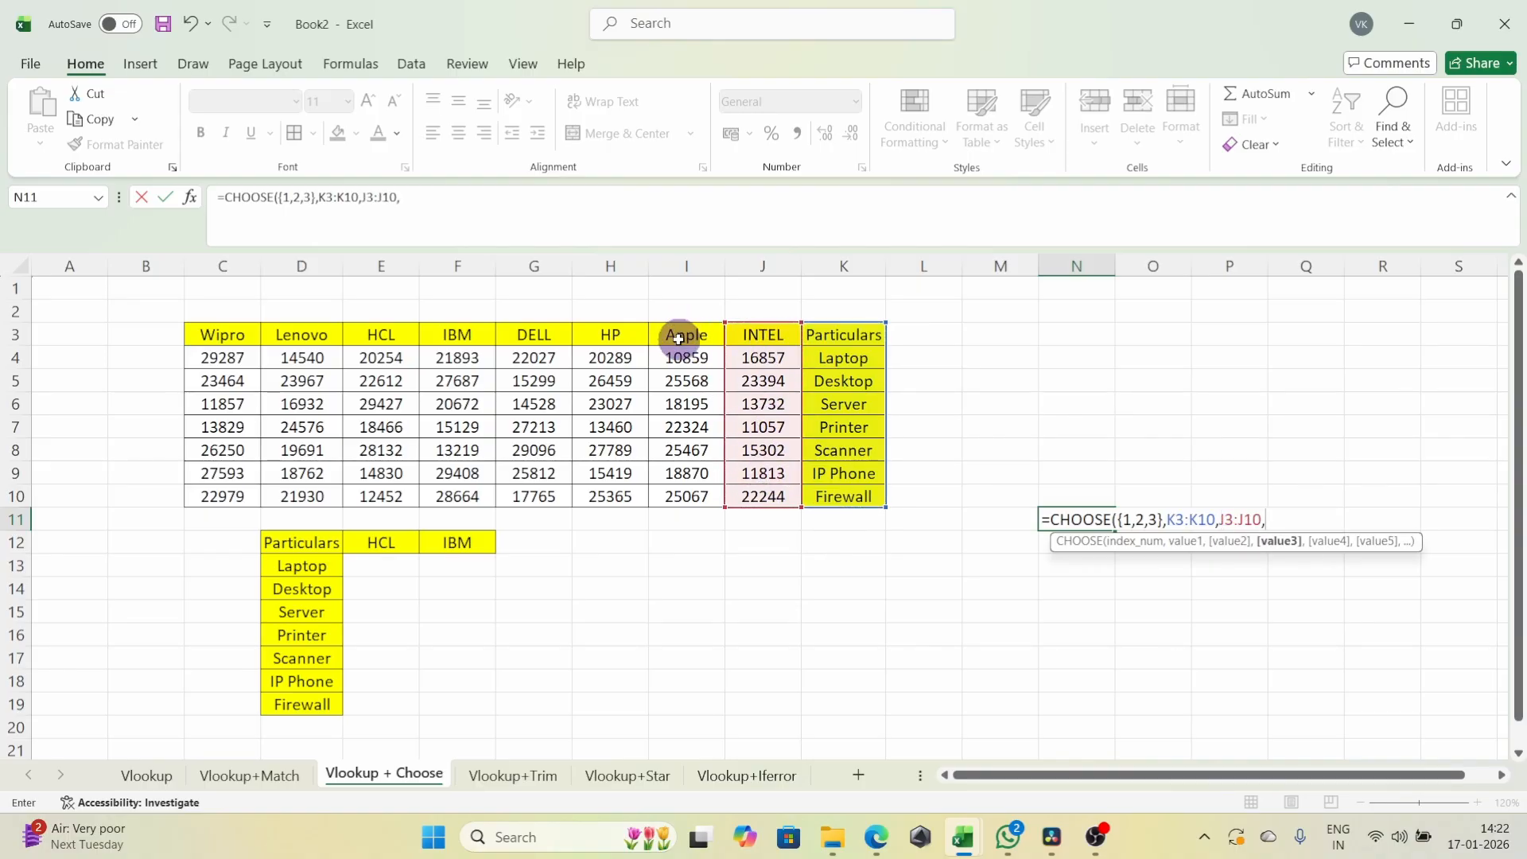
drag(684, 340, 685, 487)
key(Return)
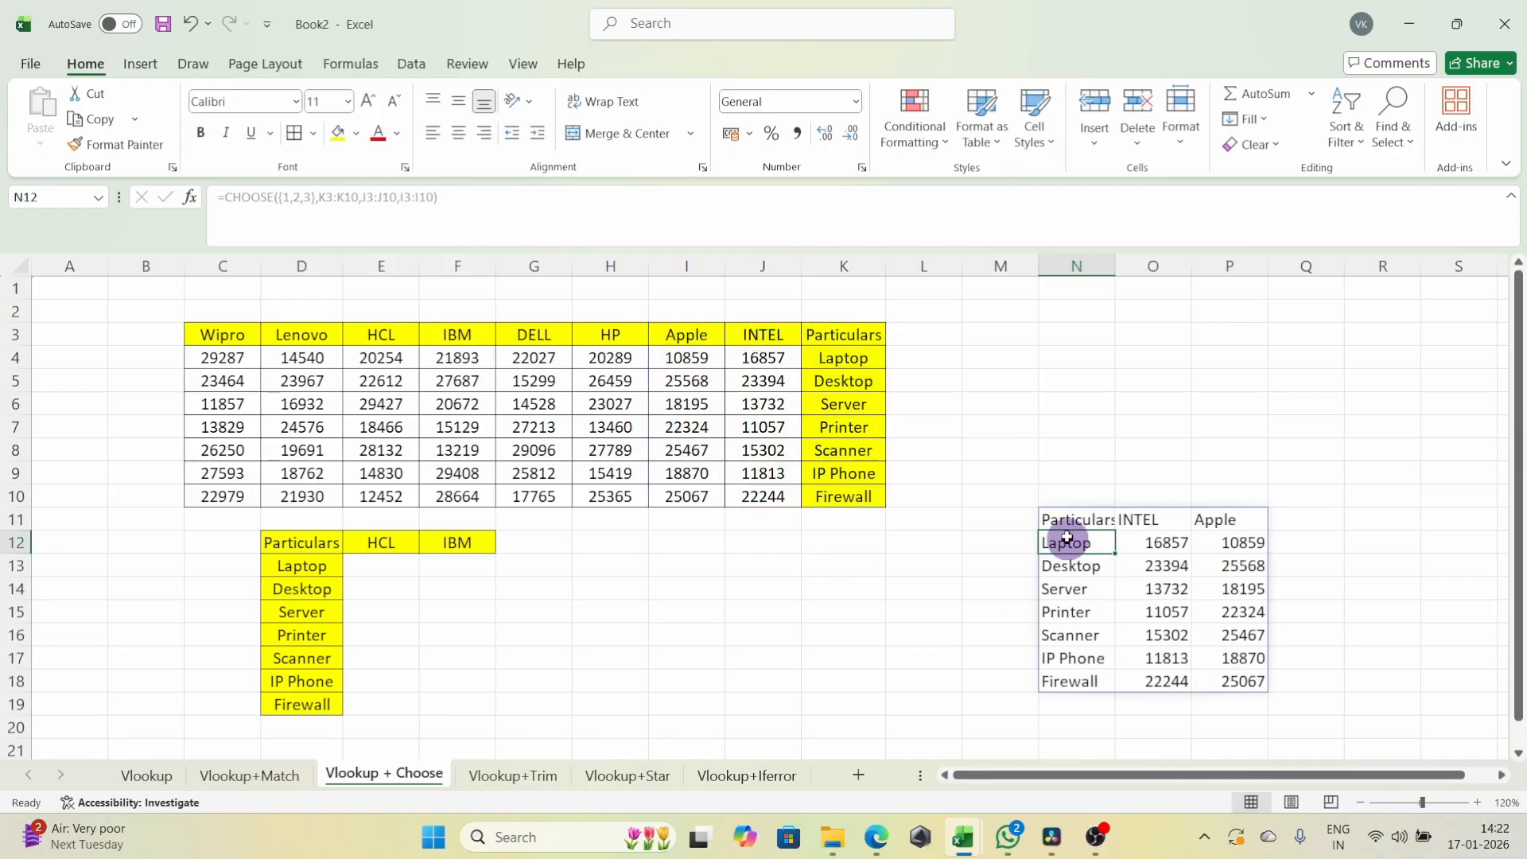
- Review the column order of the CHOOSE output in N11:P18 against the empty HCL and IBM lookup cells
drag(1068, 532, 1075, 576)
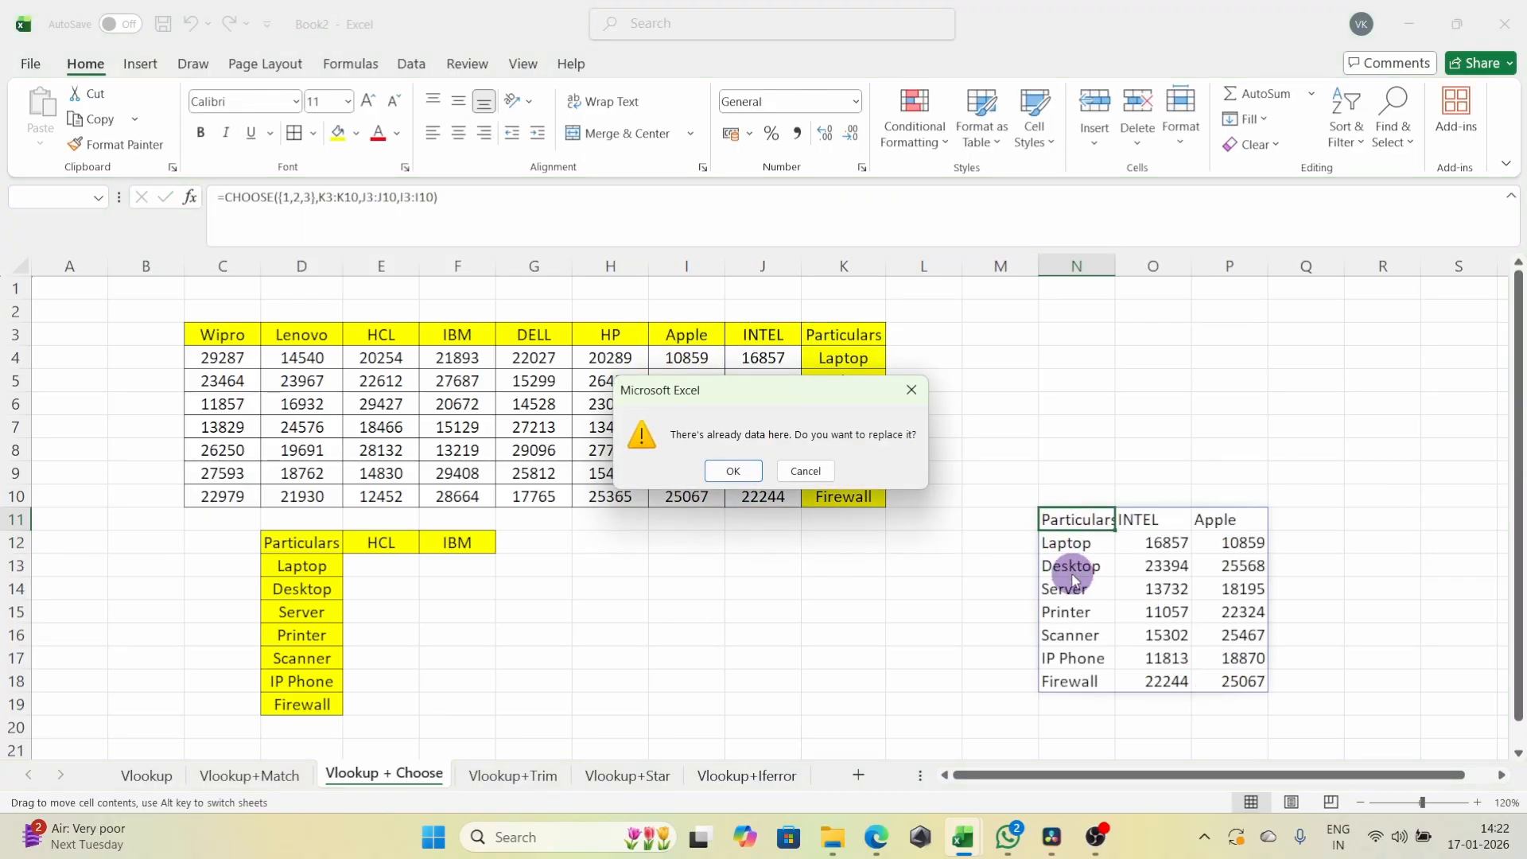
key(Escape)
click(1173, 522)
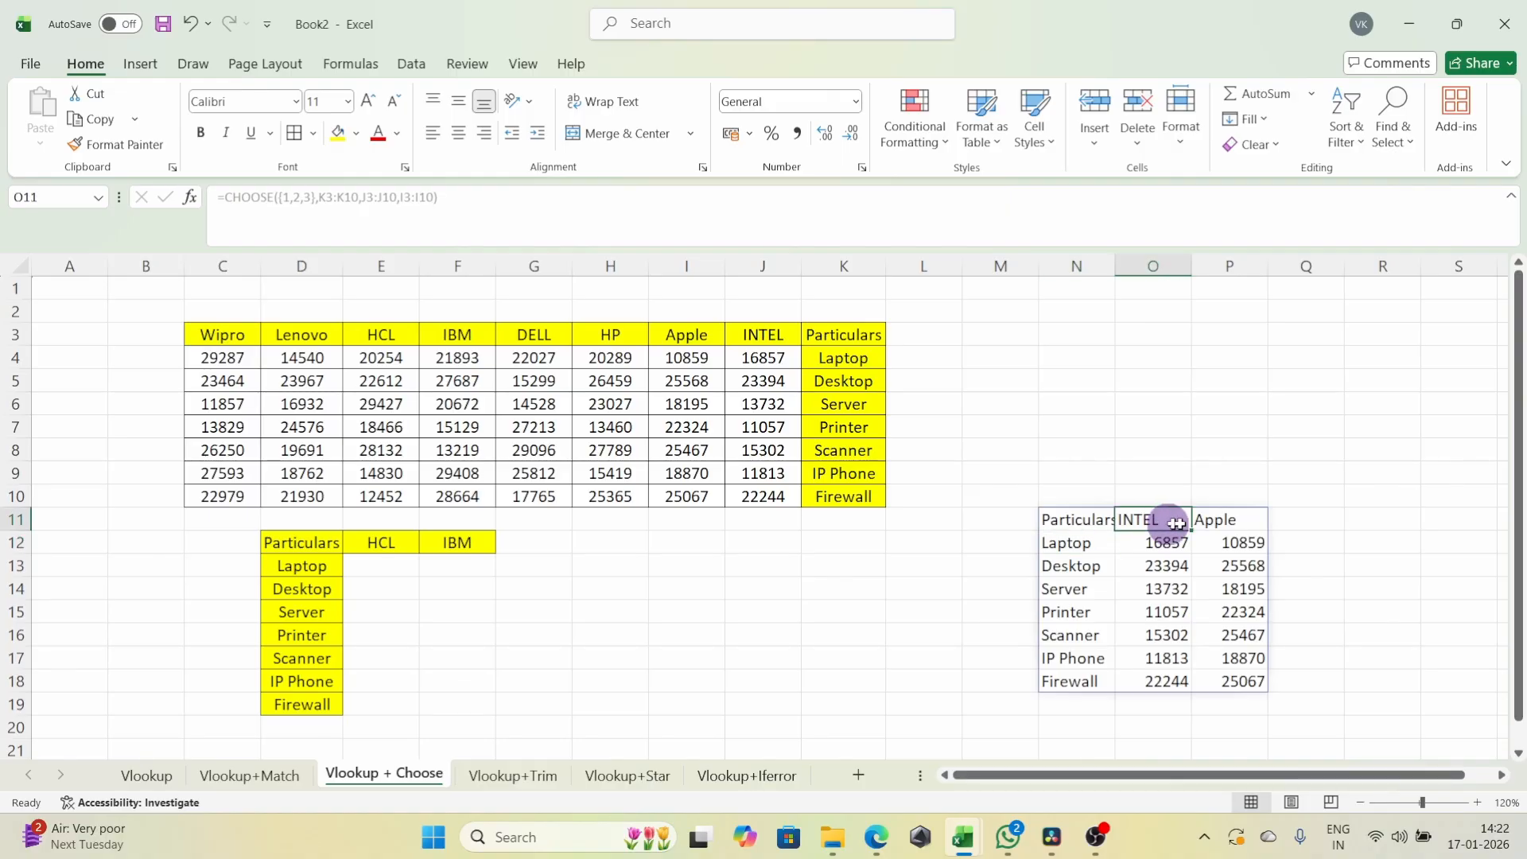
click(1232, 520)
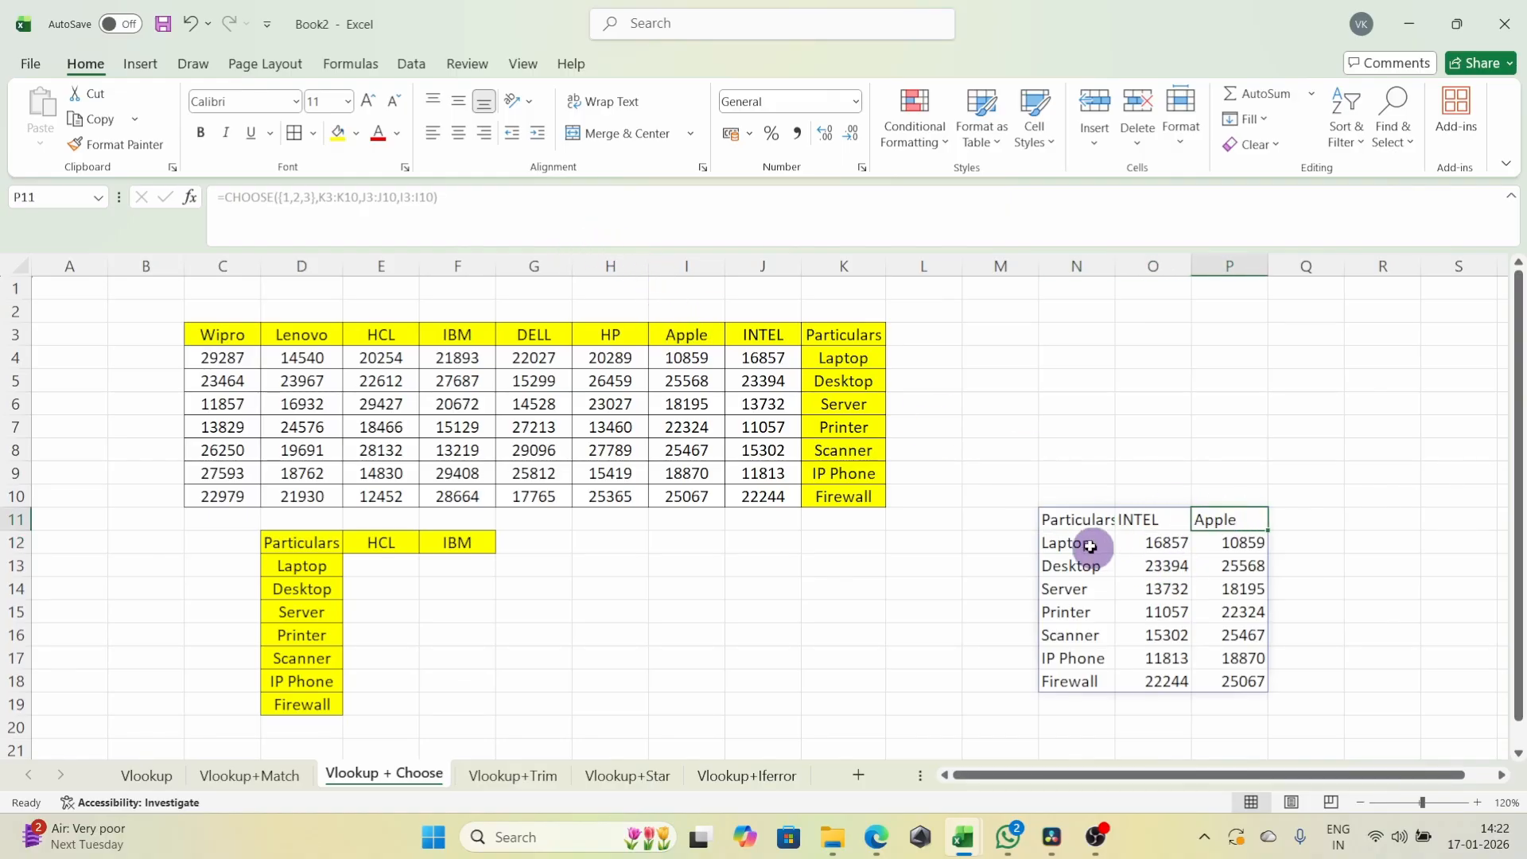
drag(1063, 520, 1234, 676)
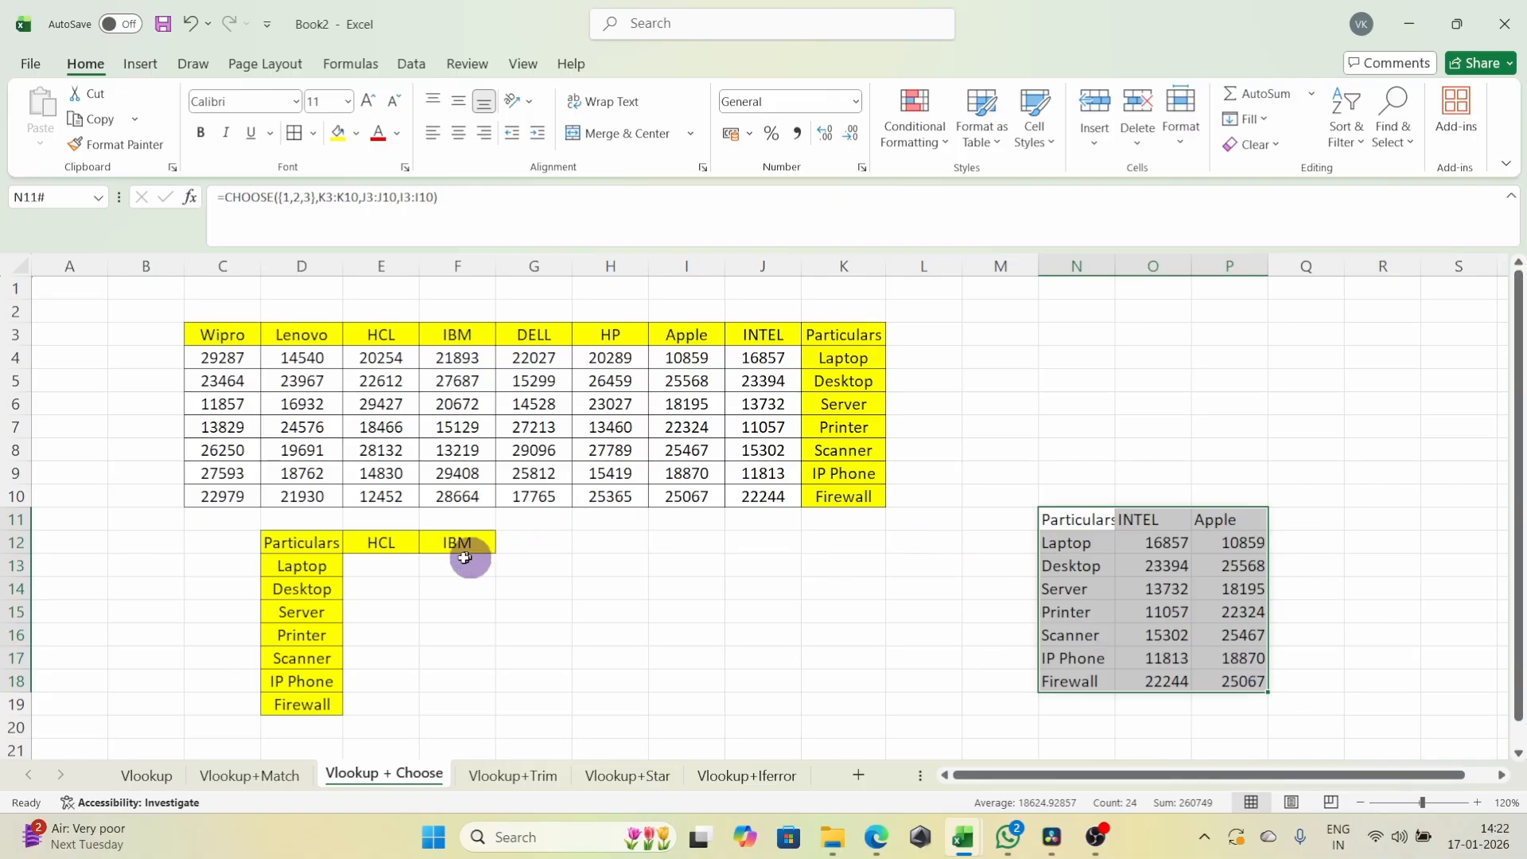
click(385, 567)
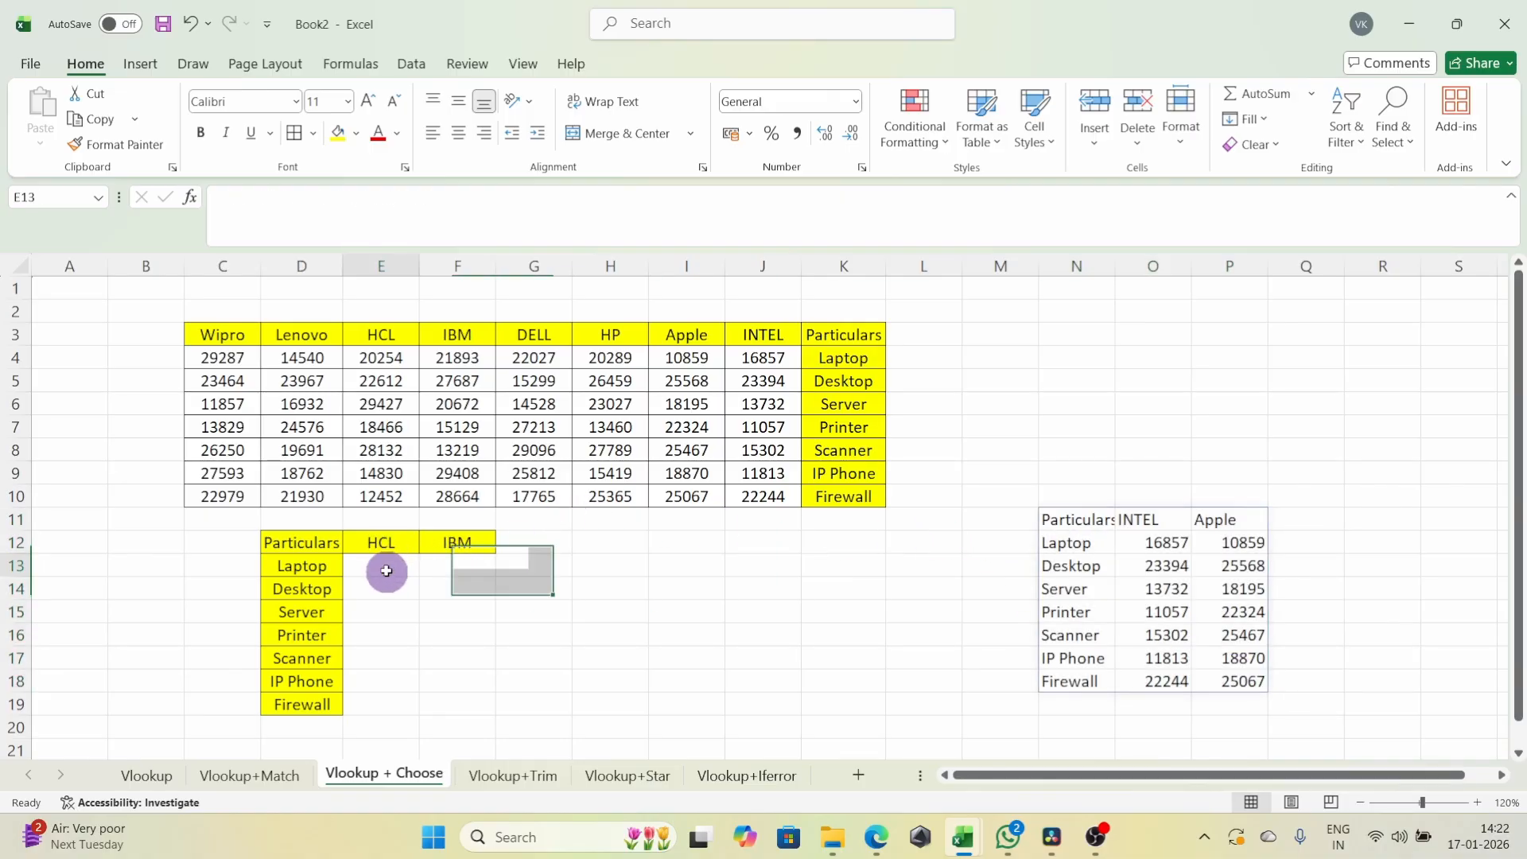
click(458, 566)
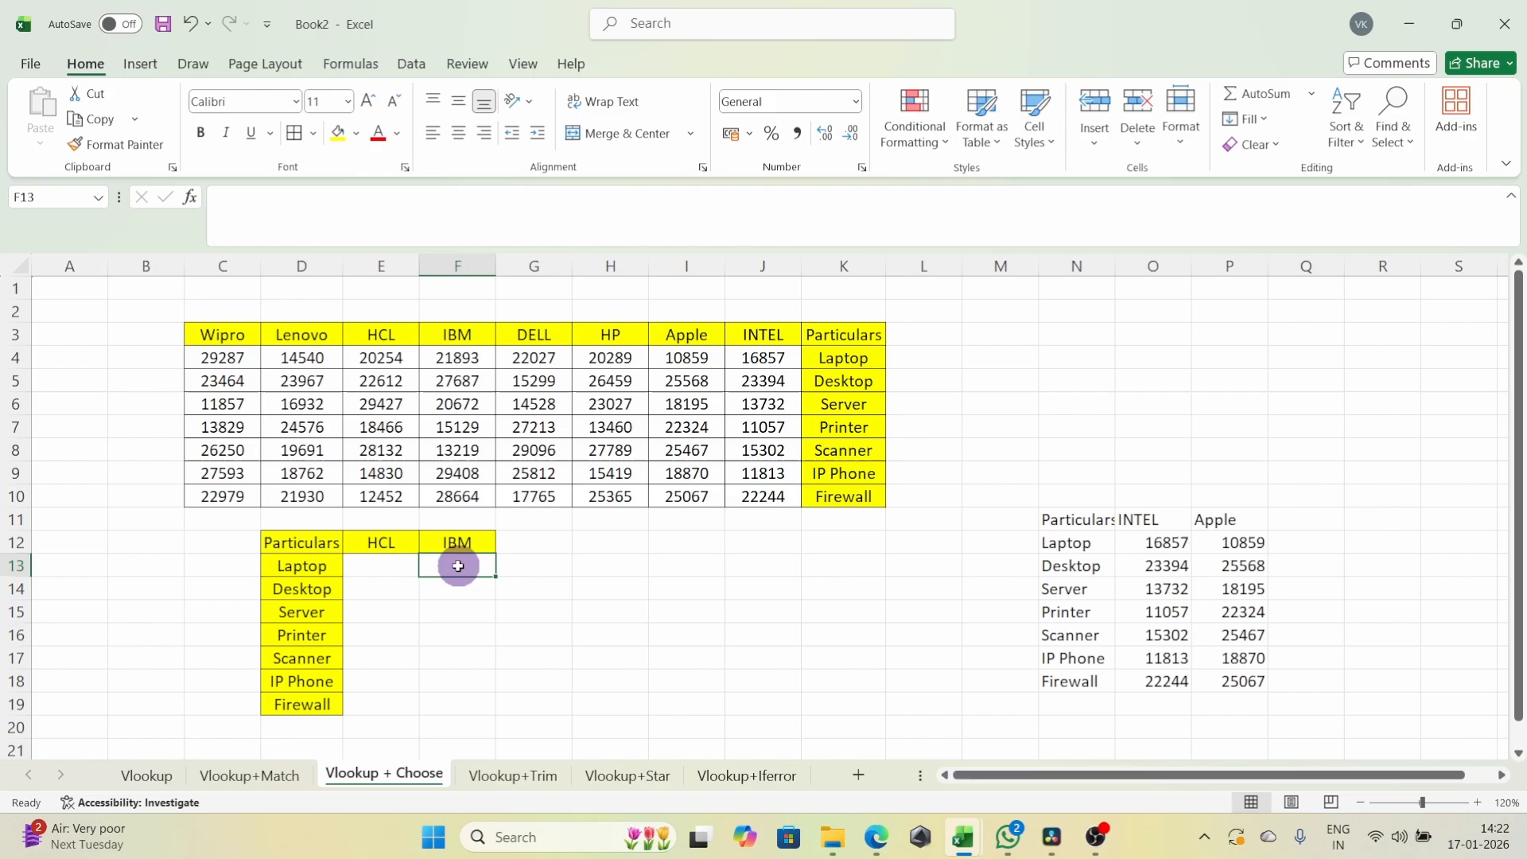
- Begin a VLOOKUP formula in E13 with $D13 as the lookup value, locking only its column
click(390, 558)
text(=vl)
key(Tab)
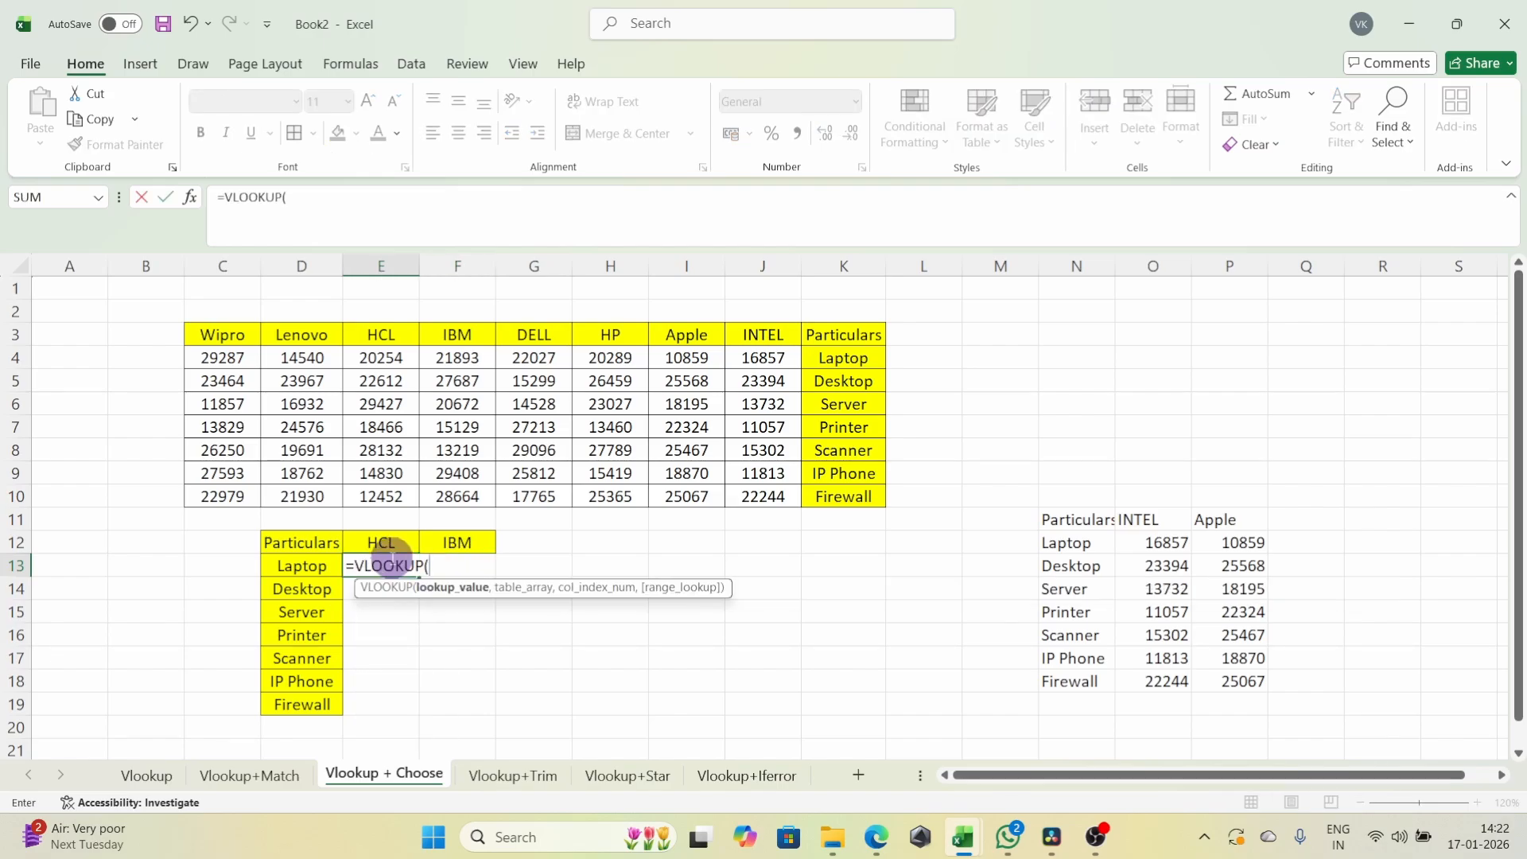
click(313, 566)
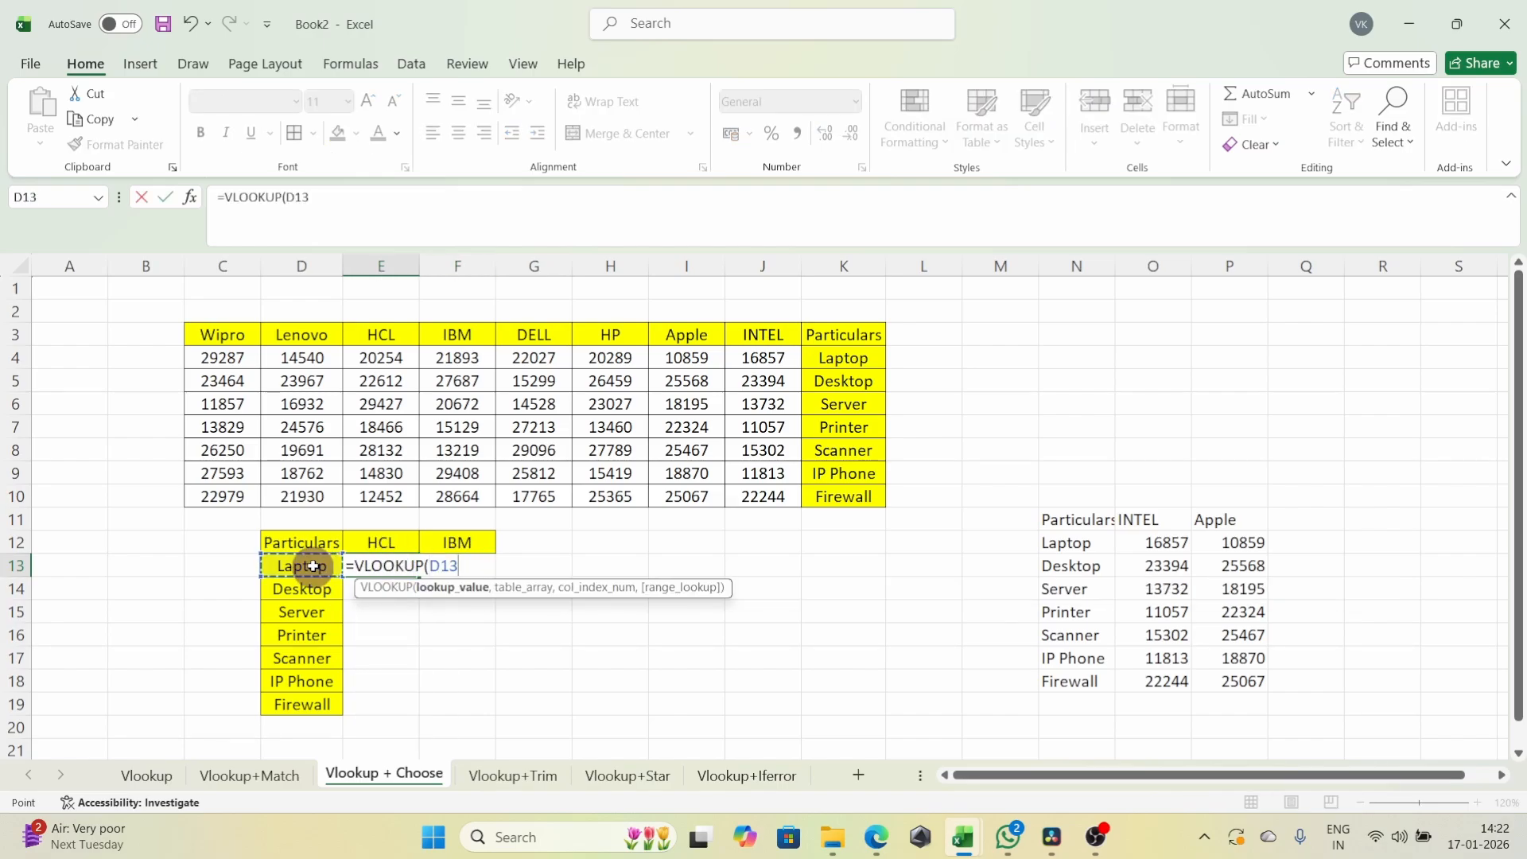
key(F4)
key(F4)
text(,)
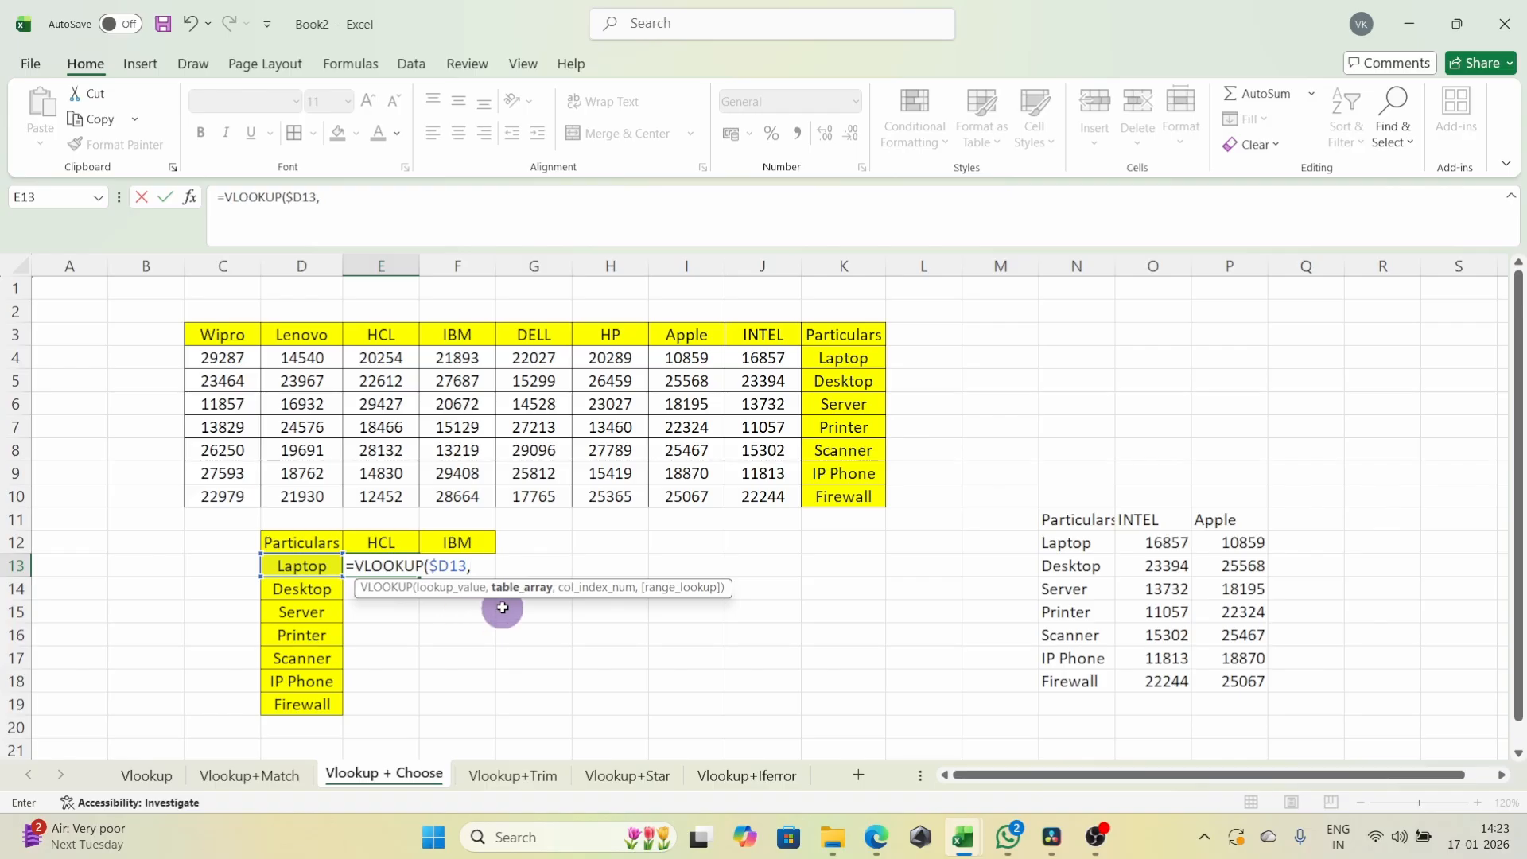
- Nest CHOOSE({1,2,3},K3:K10,E3:E10,F3:F10) as the VLOOKUP table array, covering the Particulars, HCL and IBM columns
text(CHOOSE({1,2,3)
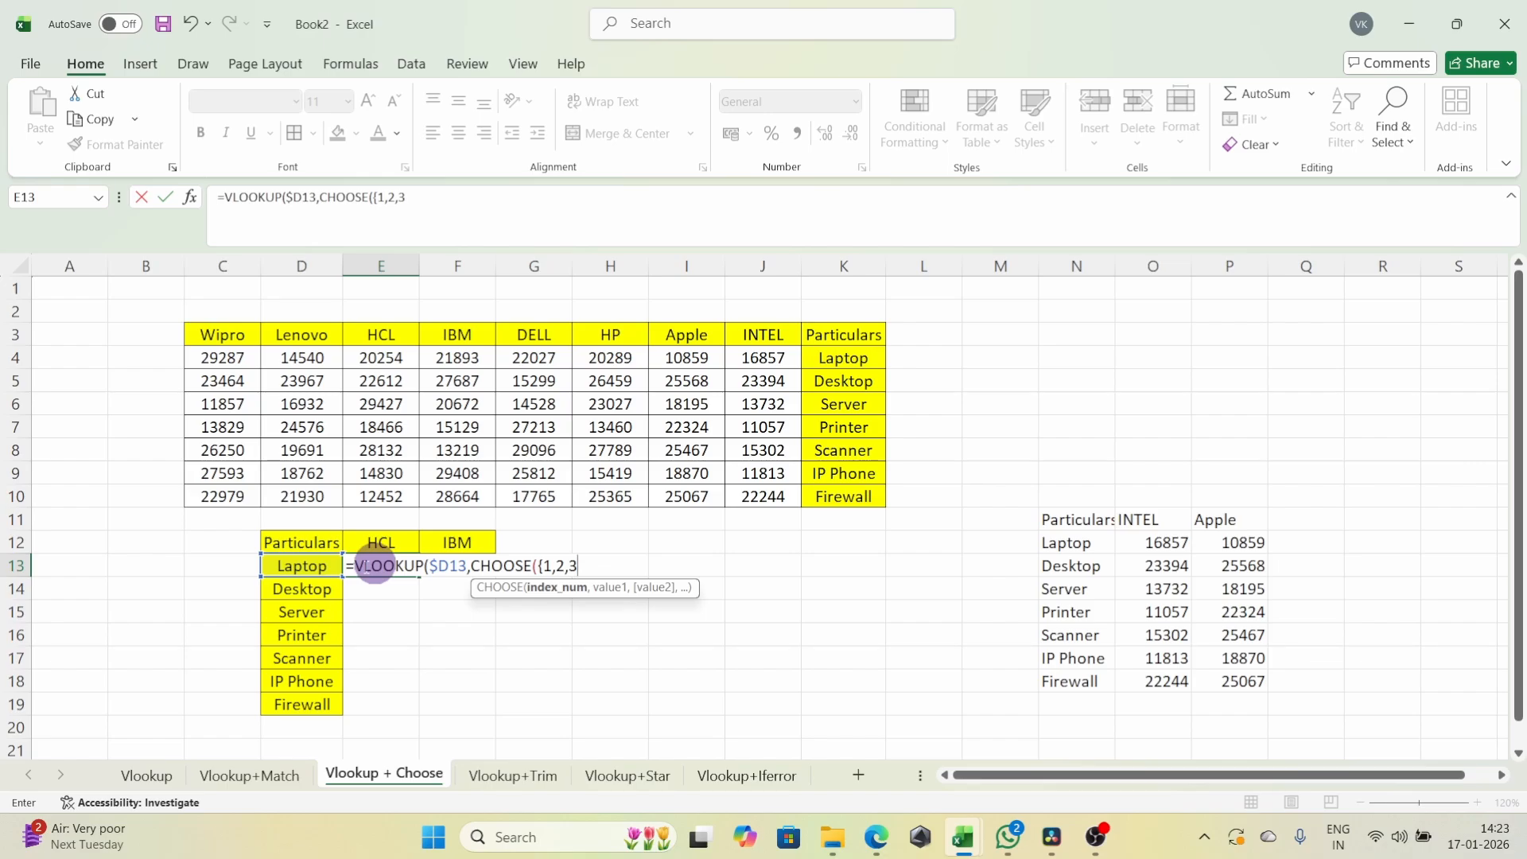
text(,)
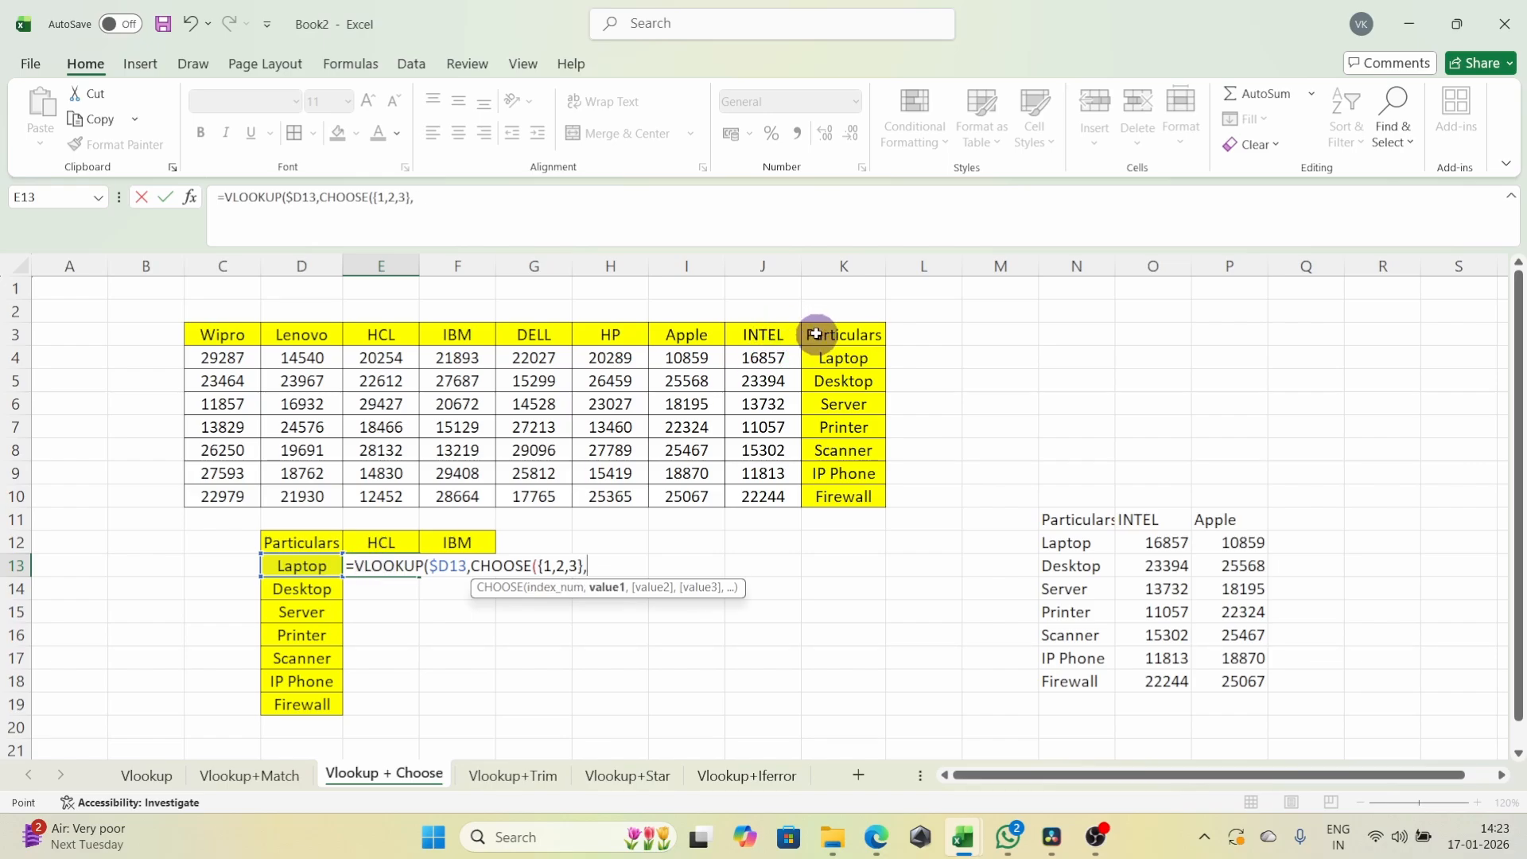
drag(816, 332, 818, 499)
text(,)
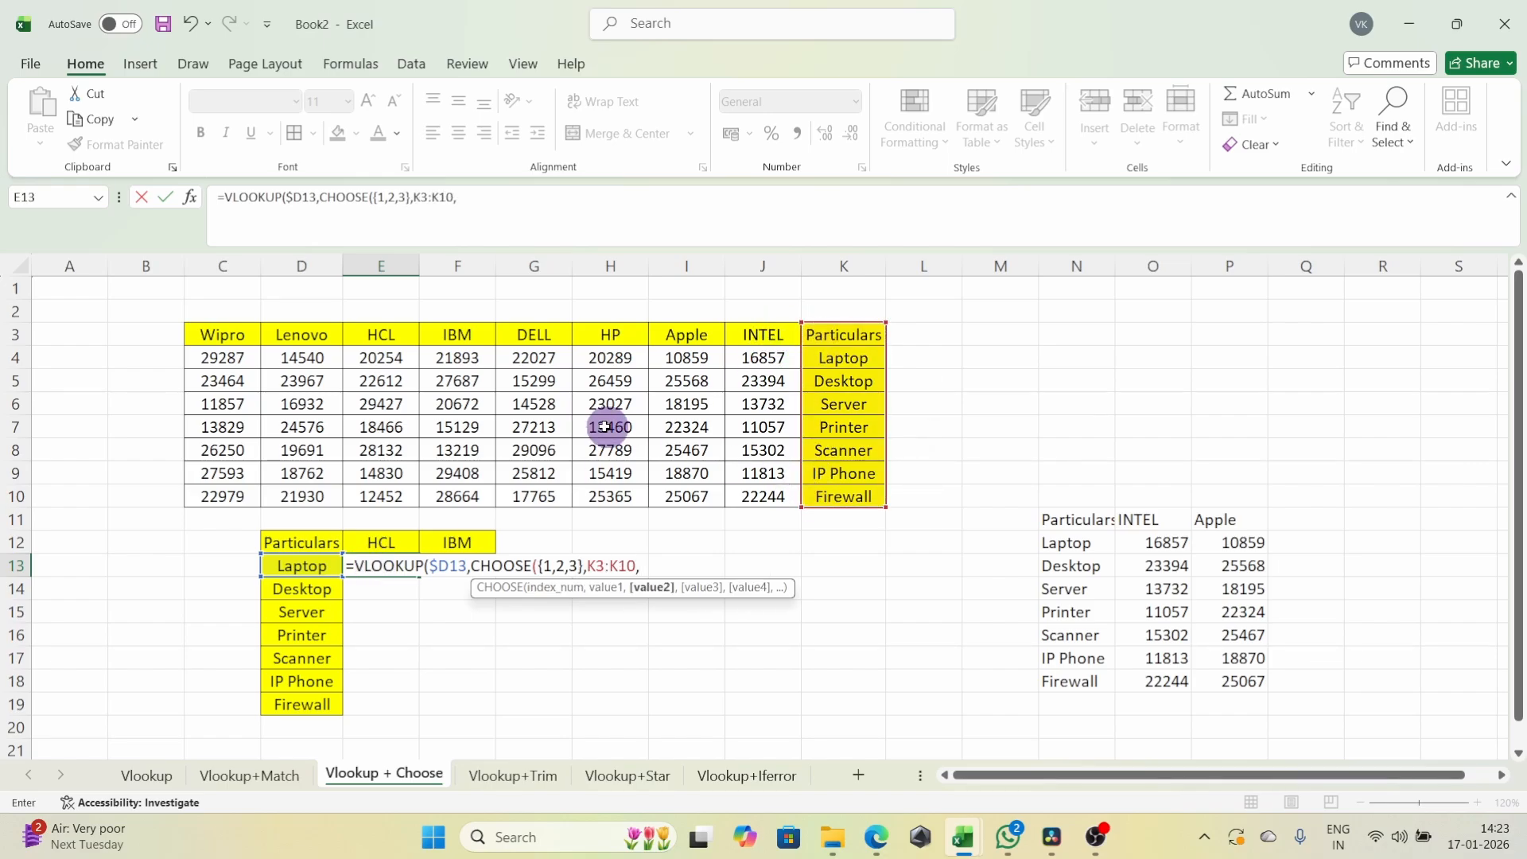
drag(384, 336, 381, 496)
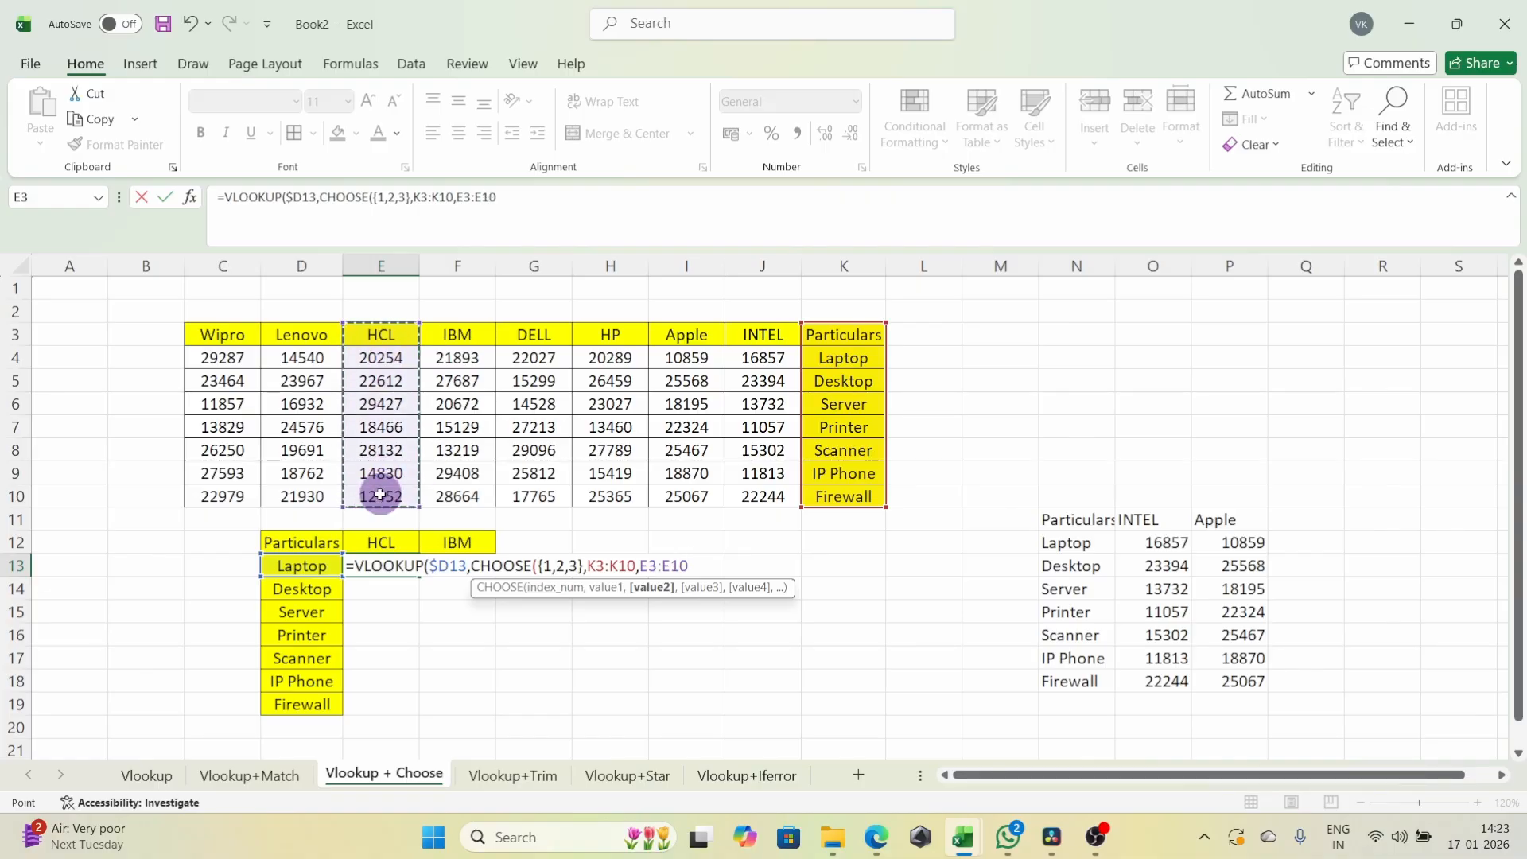
text(,)
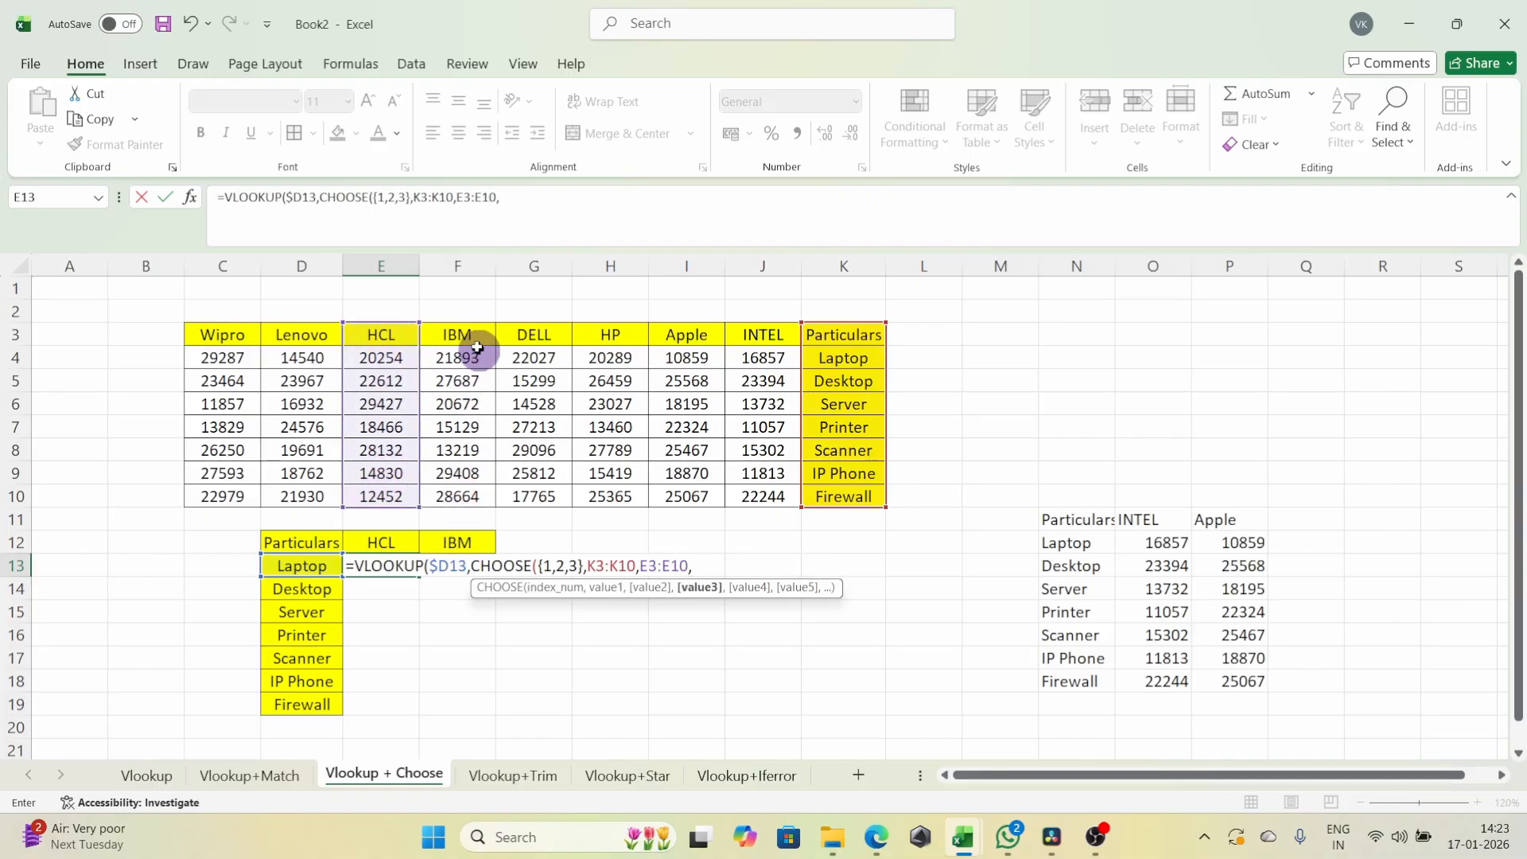
drag(465, 334, 459, 493)
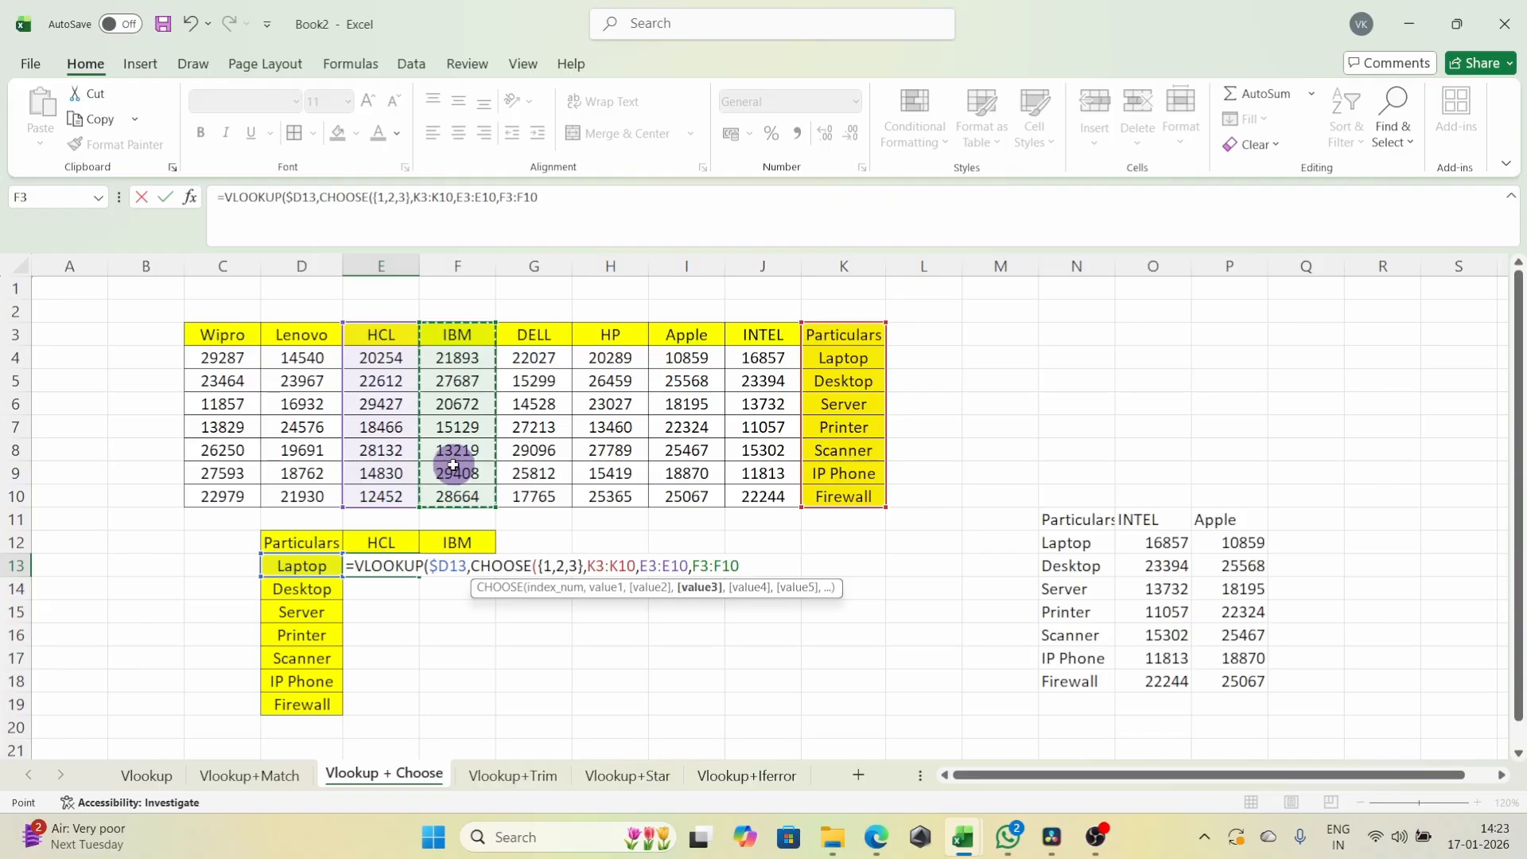
- Complete the E13 formula with the column index array {2,3} and exact match 0
text(),{2,3)
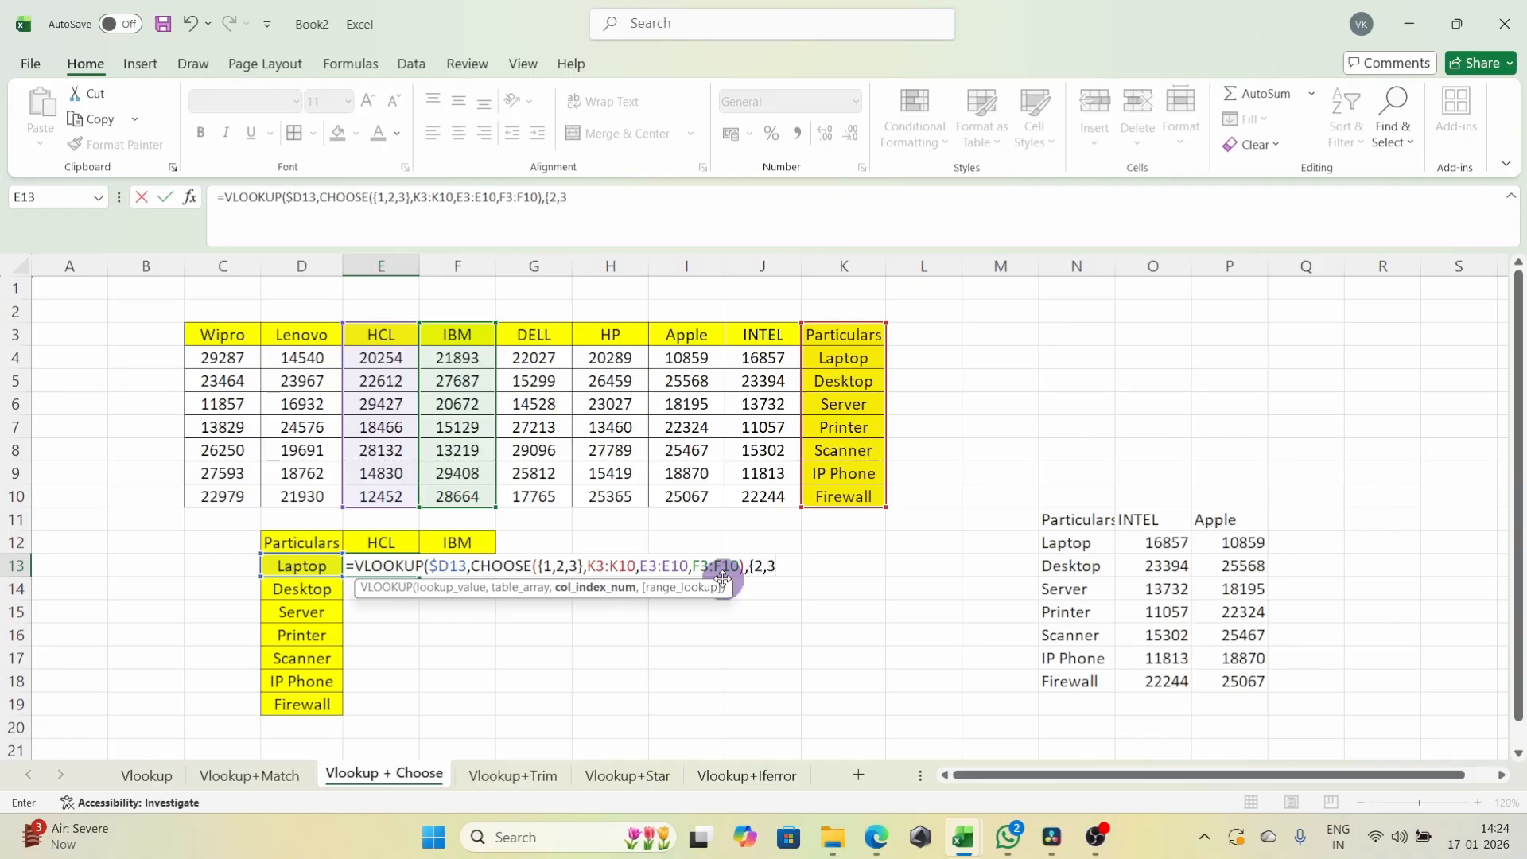
text(,0))
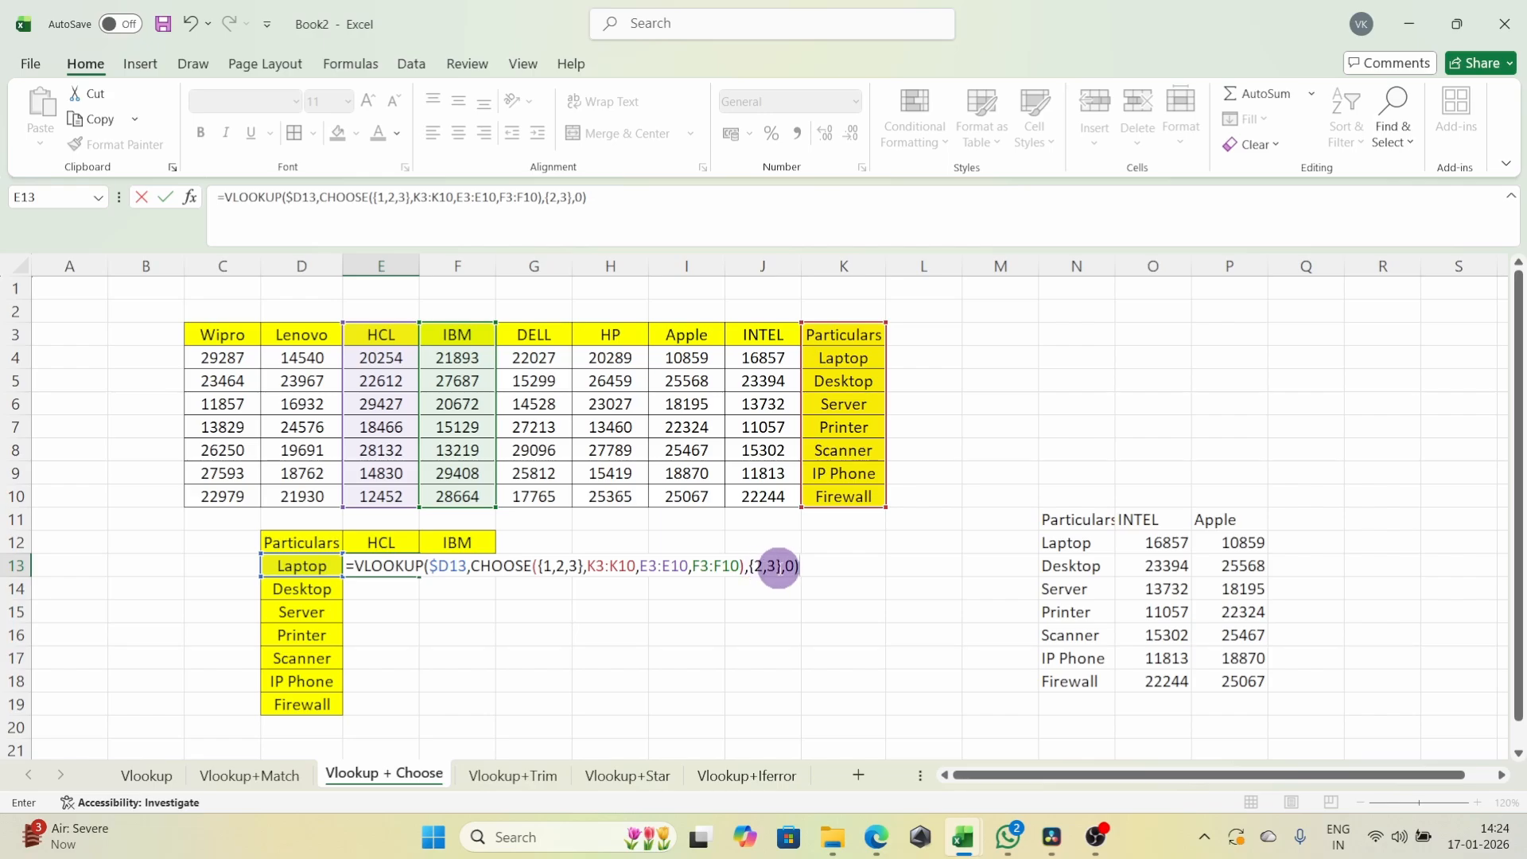
key(Return)
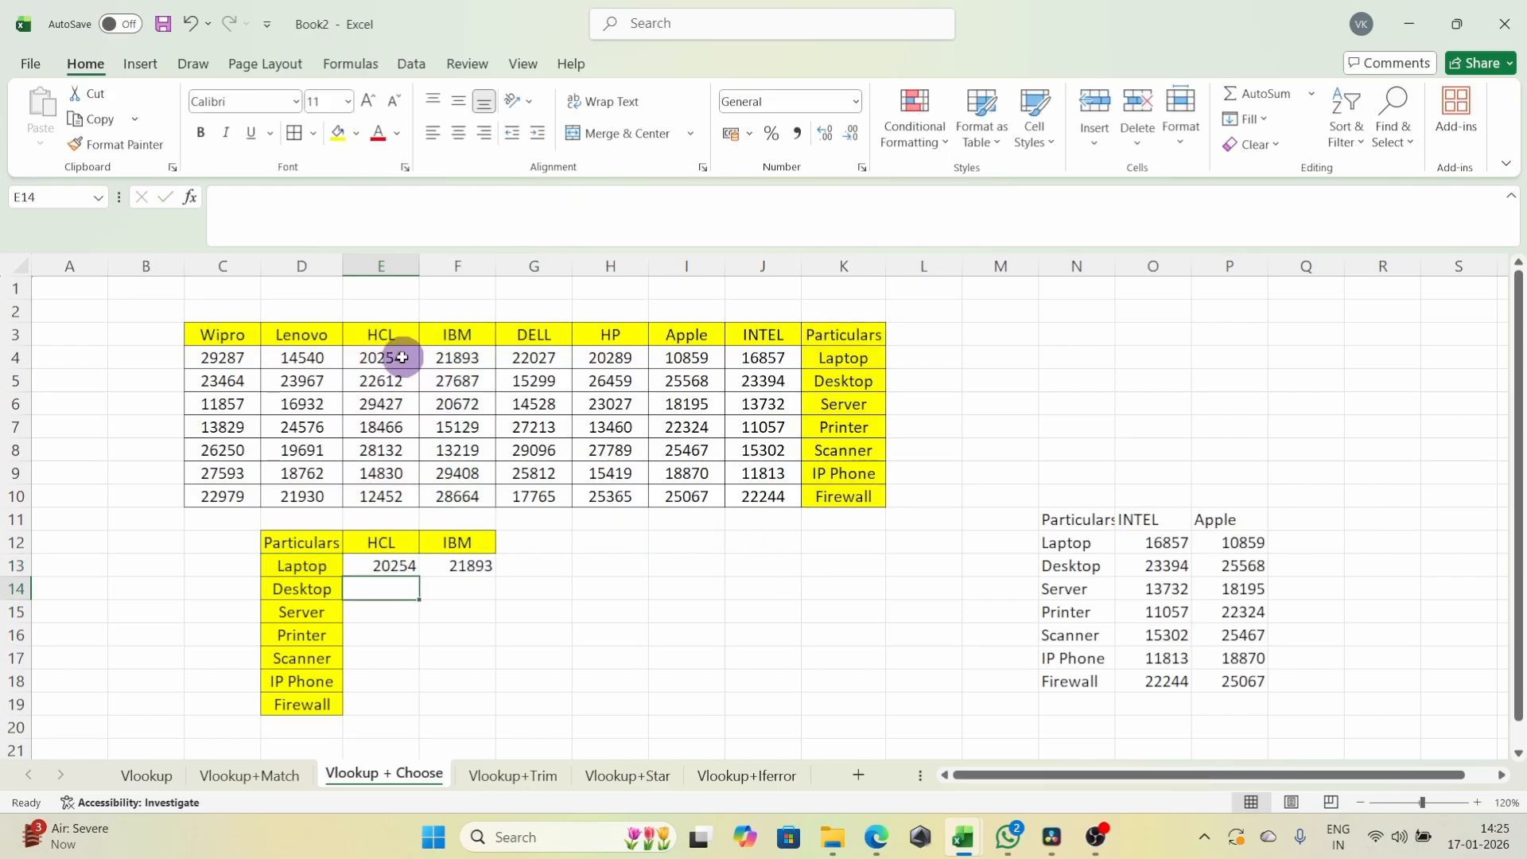
- Fill the E13 formula down to E19 and check the copied formulas from E13 through E18
click(398, 568)
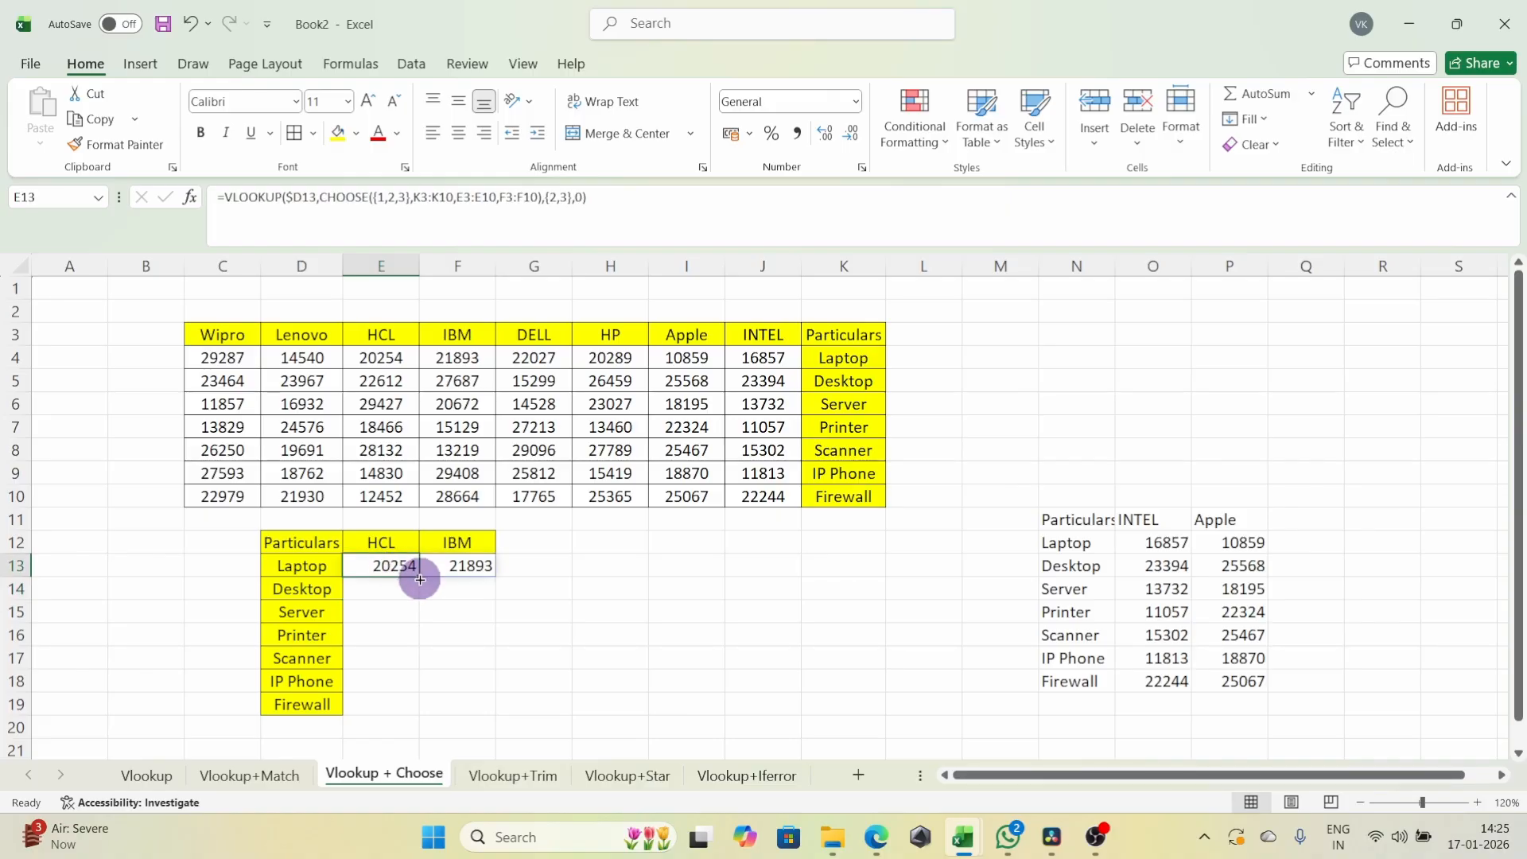
drag(420, 578, 416, 712)
click(400, 568)
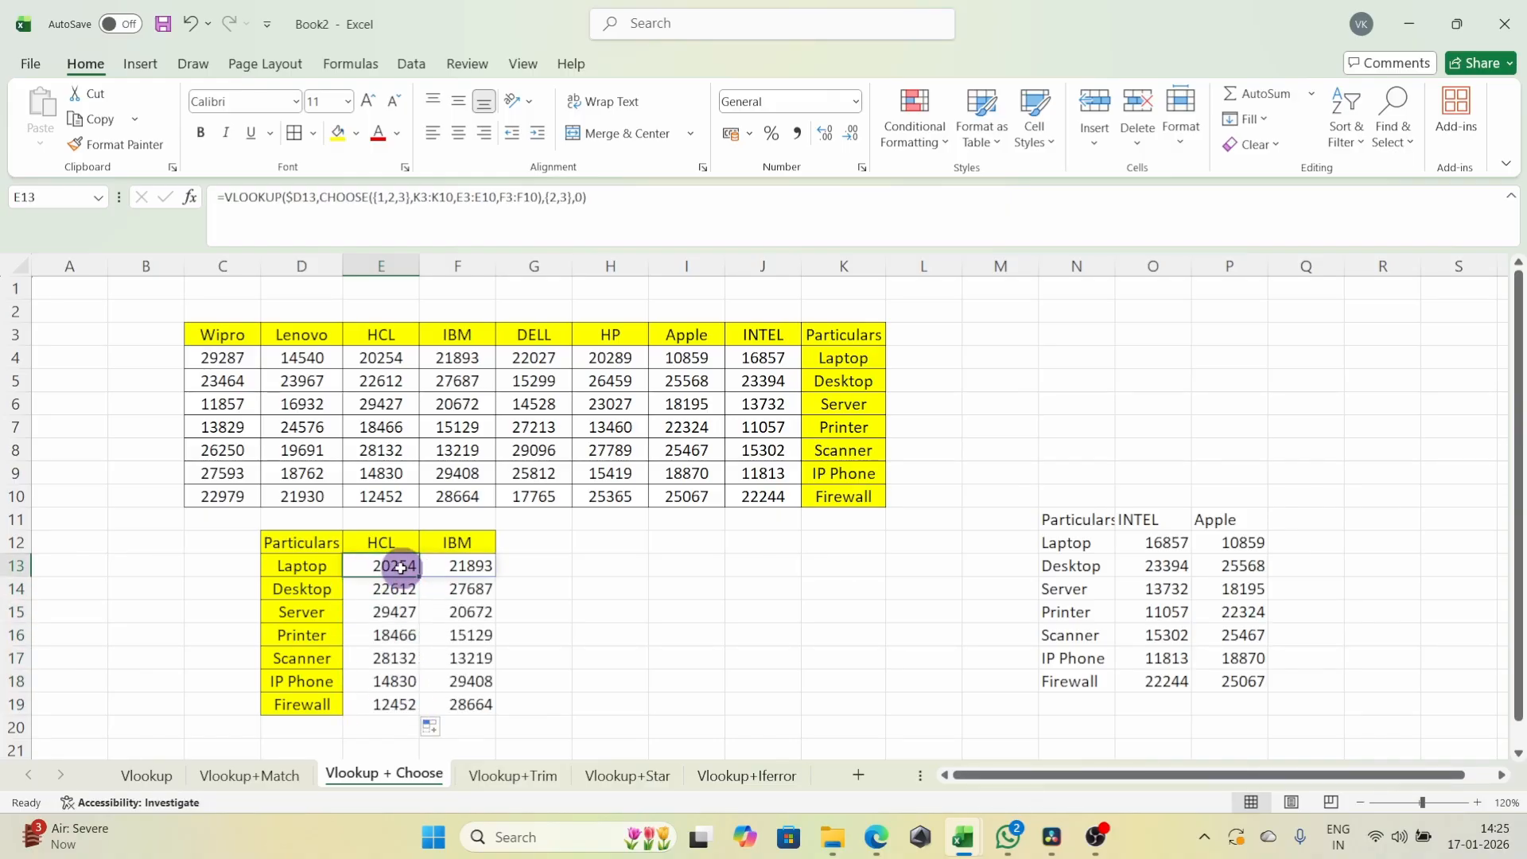
key(Down)
key(Down)
key(Down)
key(Down)
key(Down)
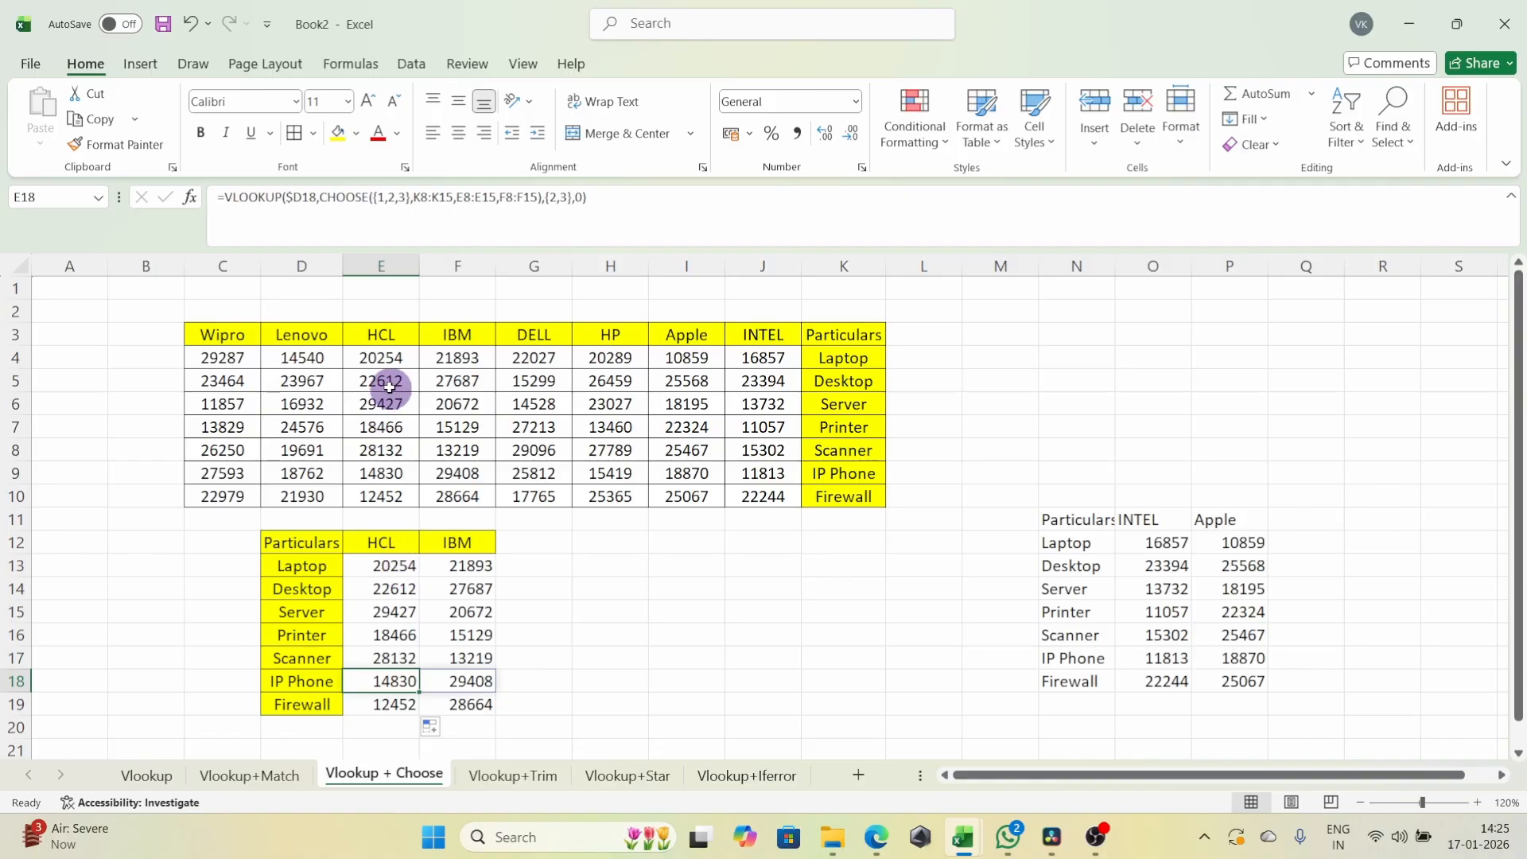
- Check the filled HCL and IBM results and their formulas in rows 14 to 18 of the lookup table
click(389, 389)
click(397, 593)
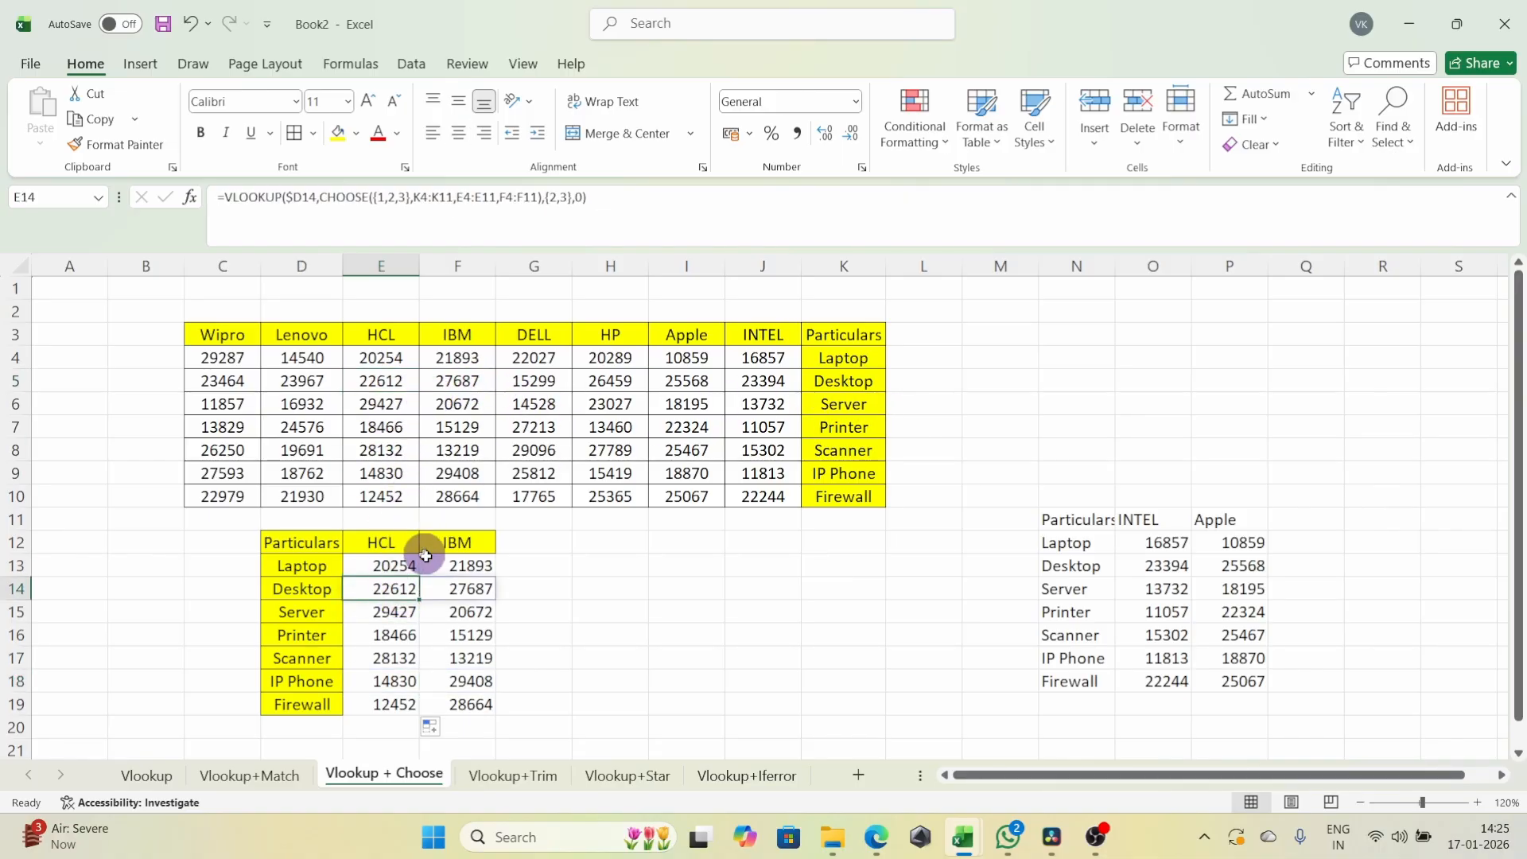
click(477, 587)
click(402, 630)
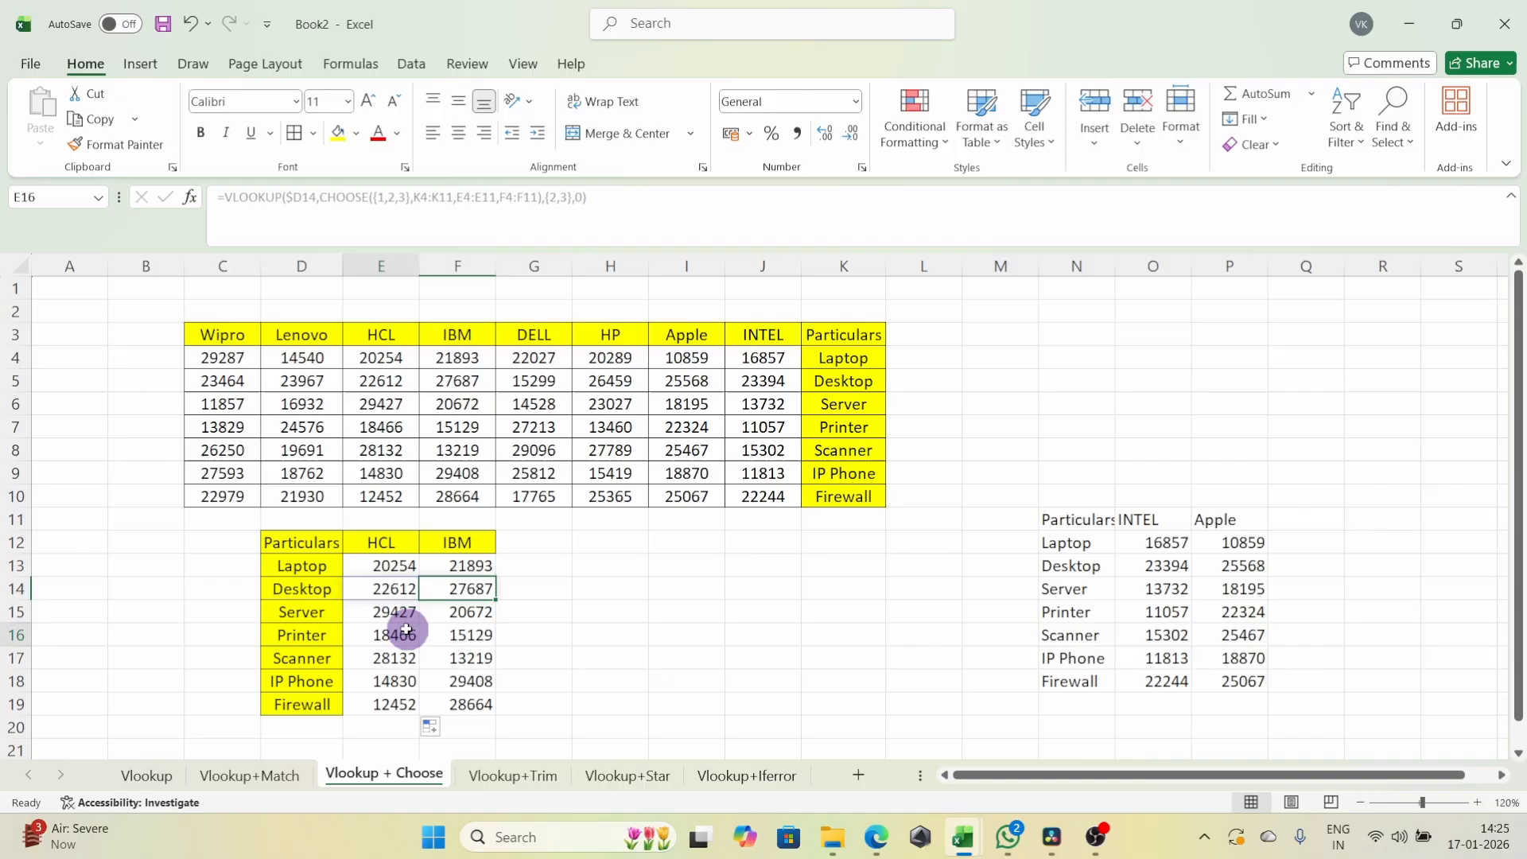
click(484, 640)
click(377, 680)
click(501, 674)
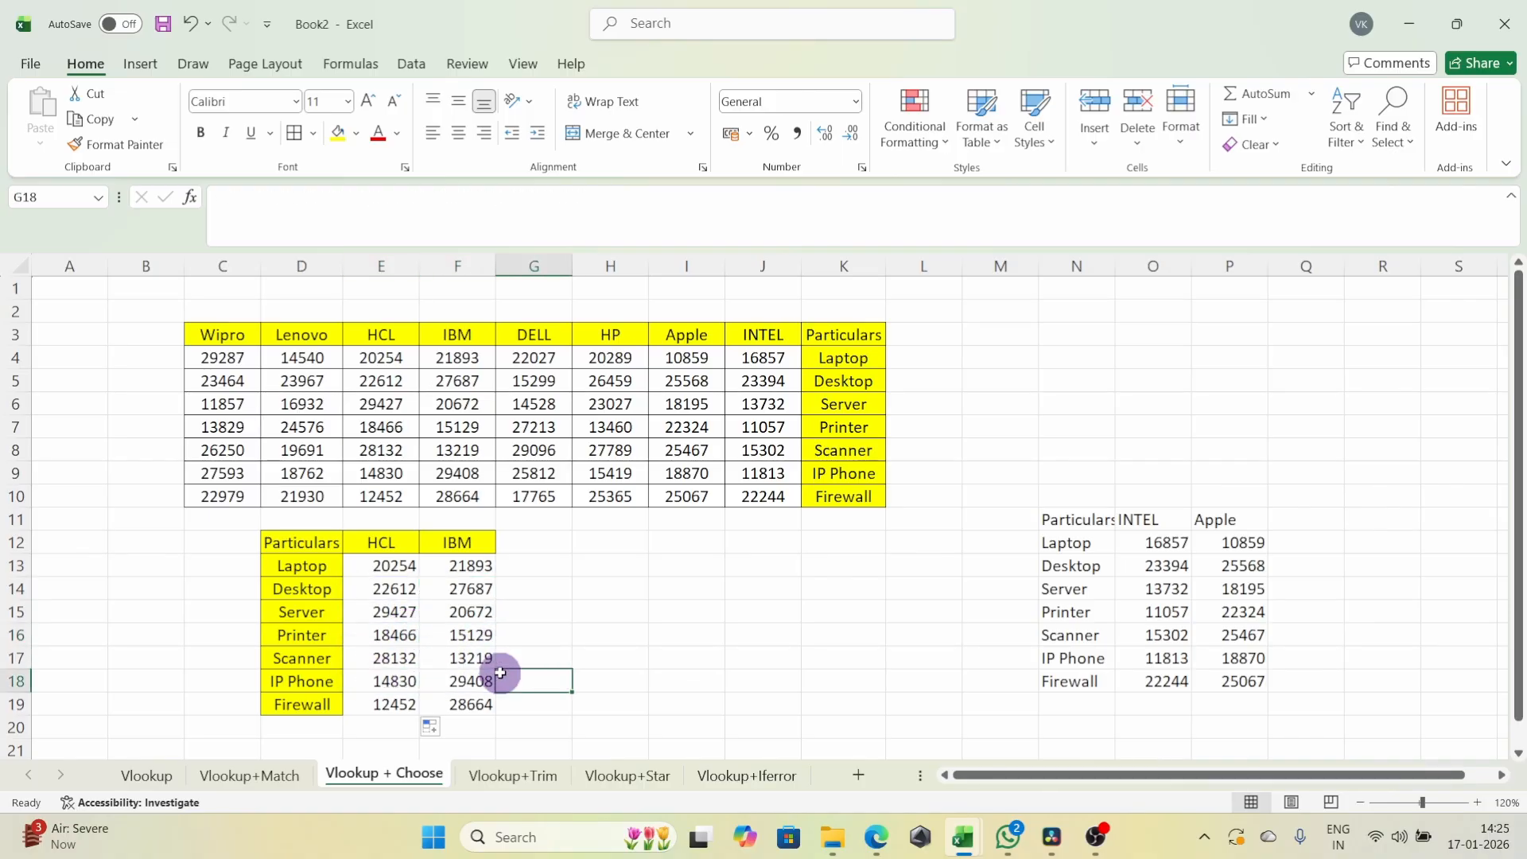
click(441, 681)
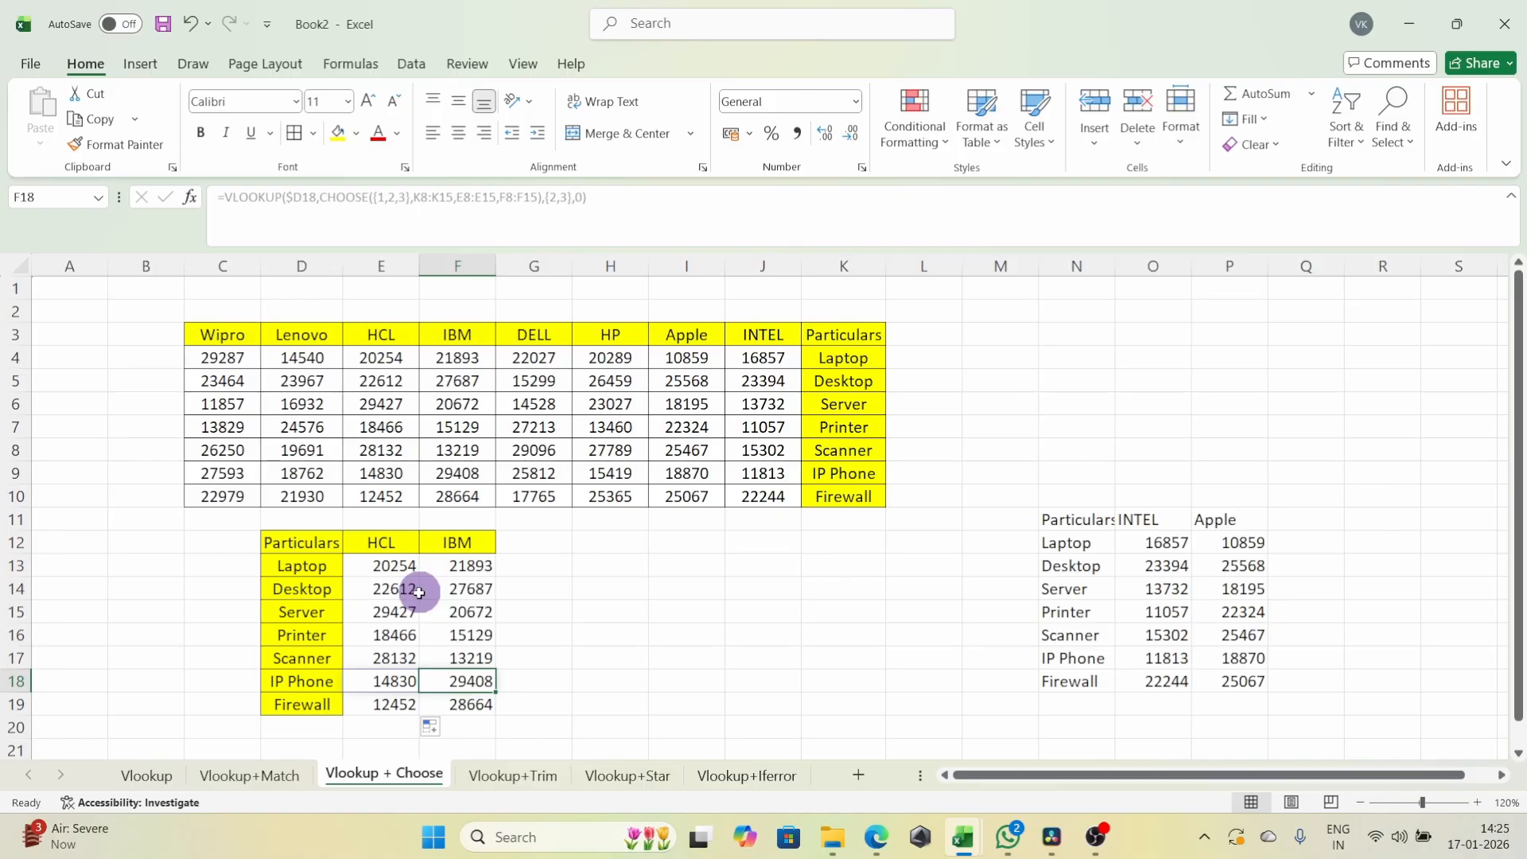
click(363, 592)
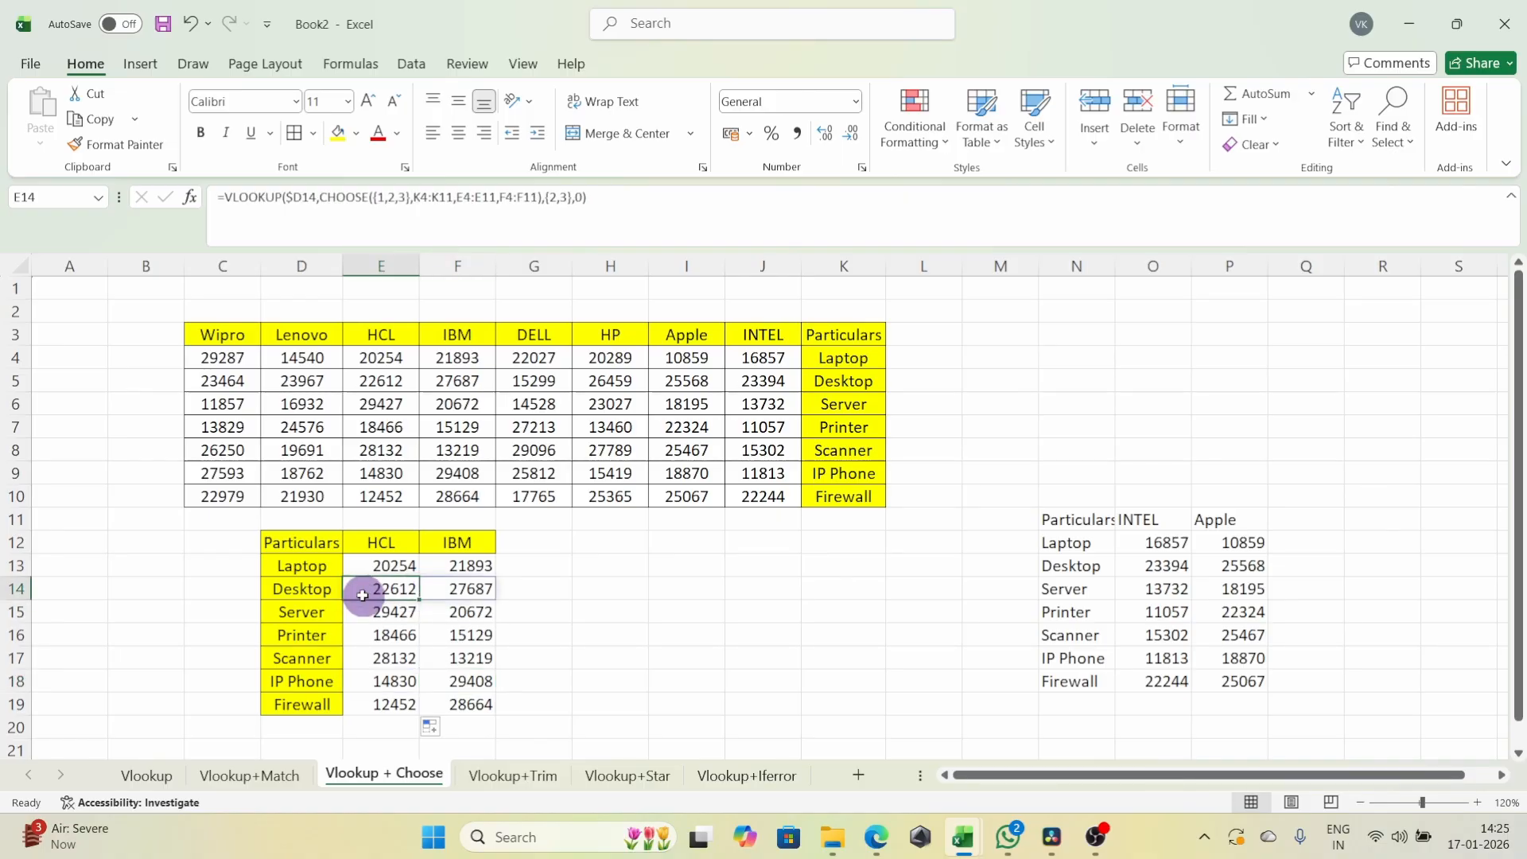
- Switch to the Vlookup+Trim sheet and examine the spacing of the employee names in both EmpName columns
click(490, 783)
click(670, 362)
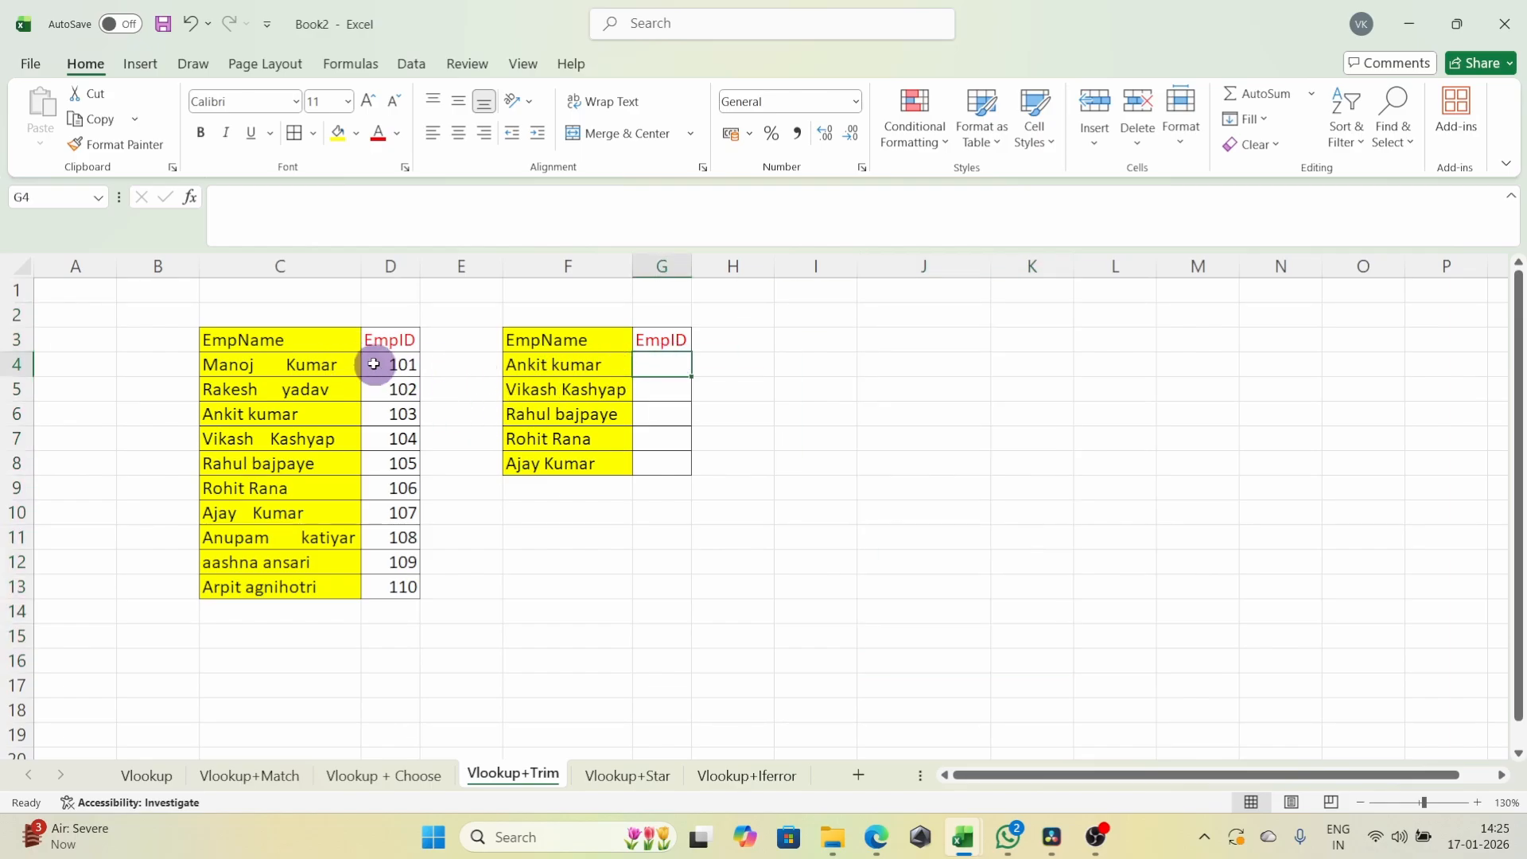
click(551, 367)
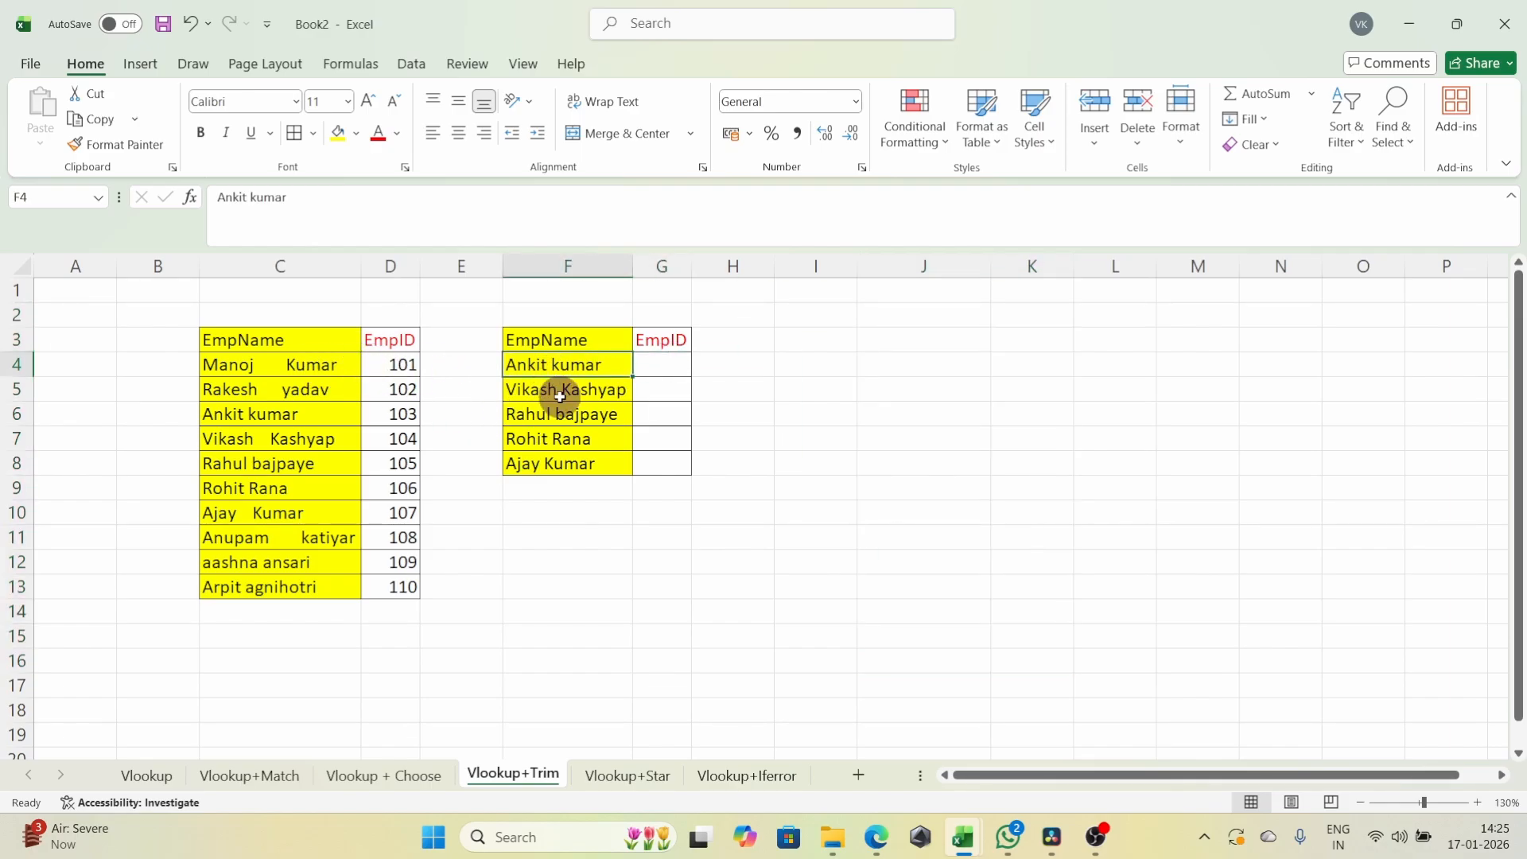
click(559, 396)
click(563, 419)
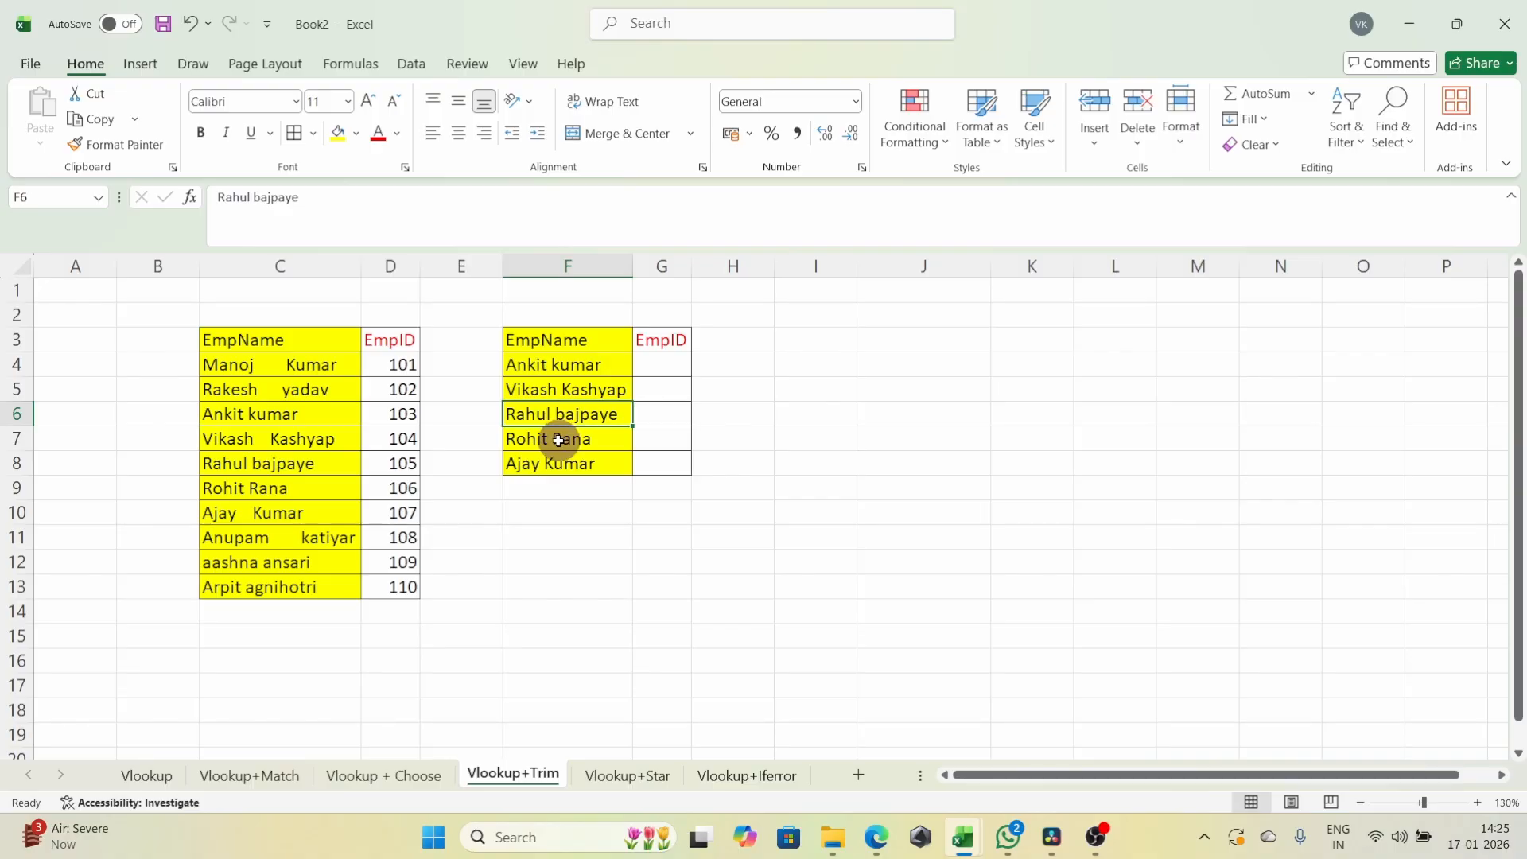
click(559, 439)
click(557, 469)
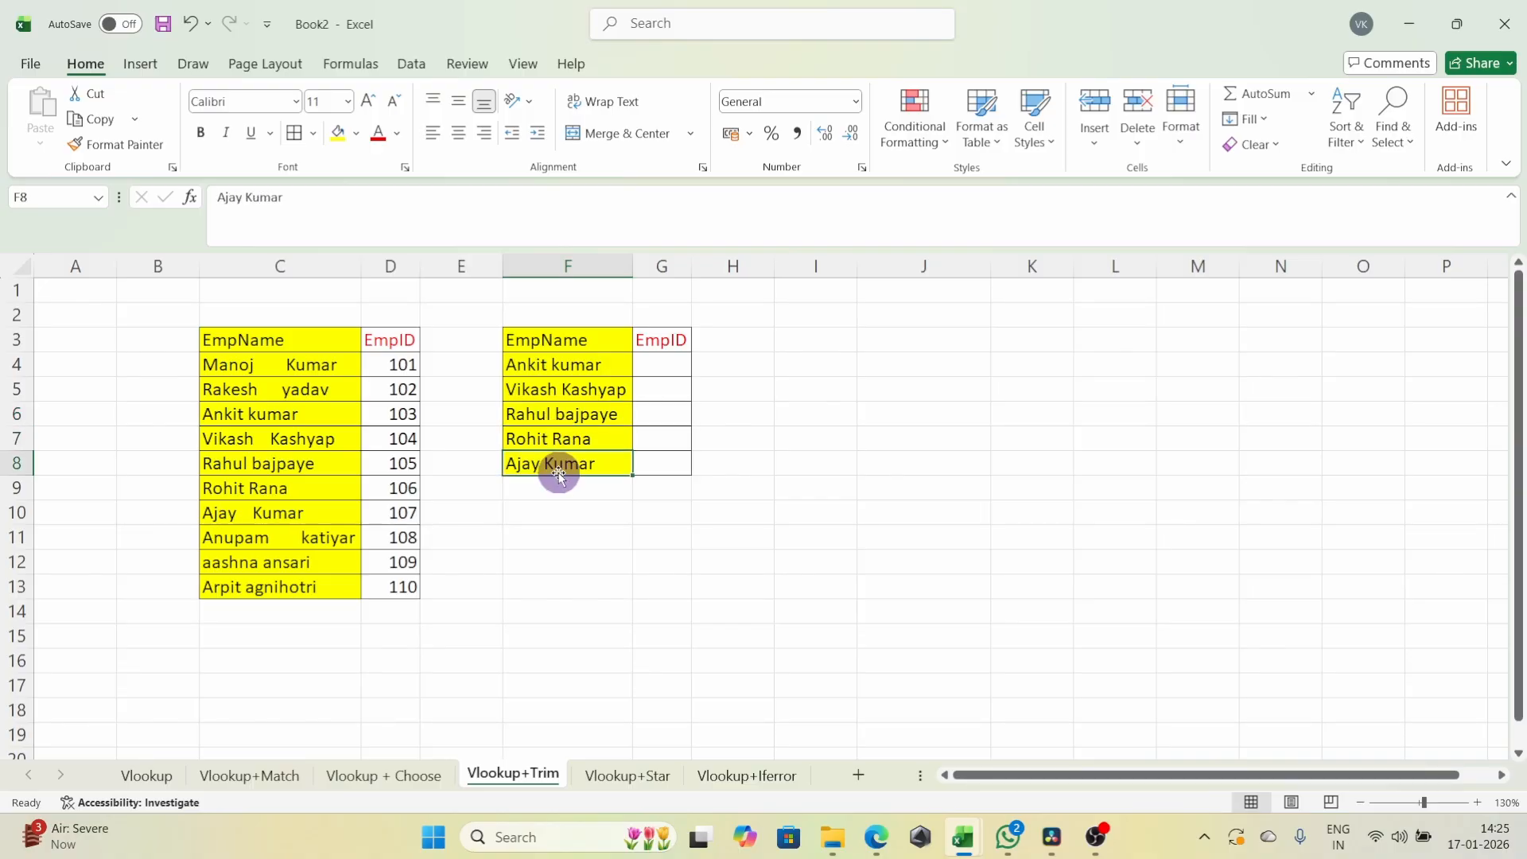
drag(309, 362, 307, 586)
click(268, 365)
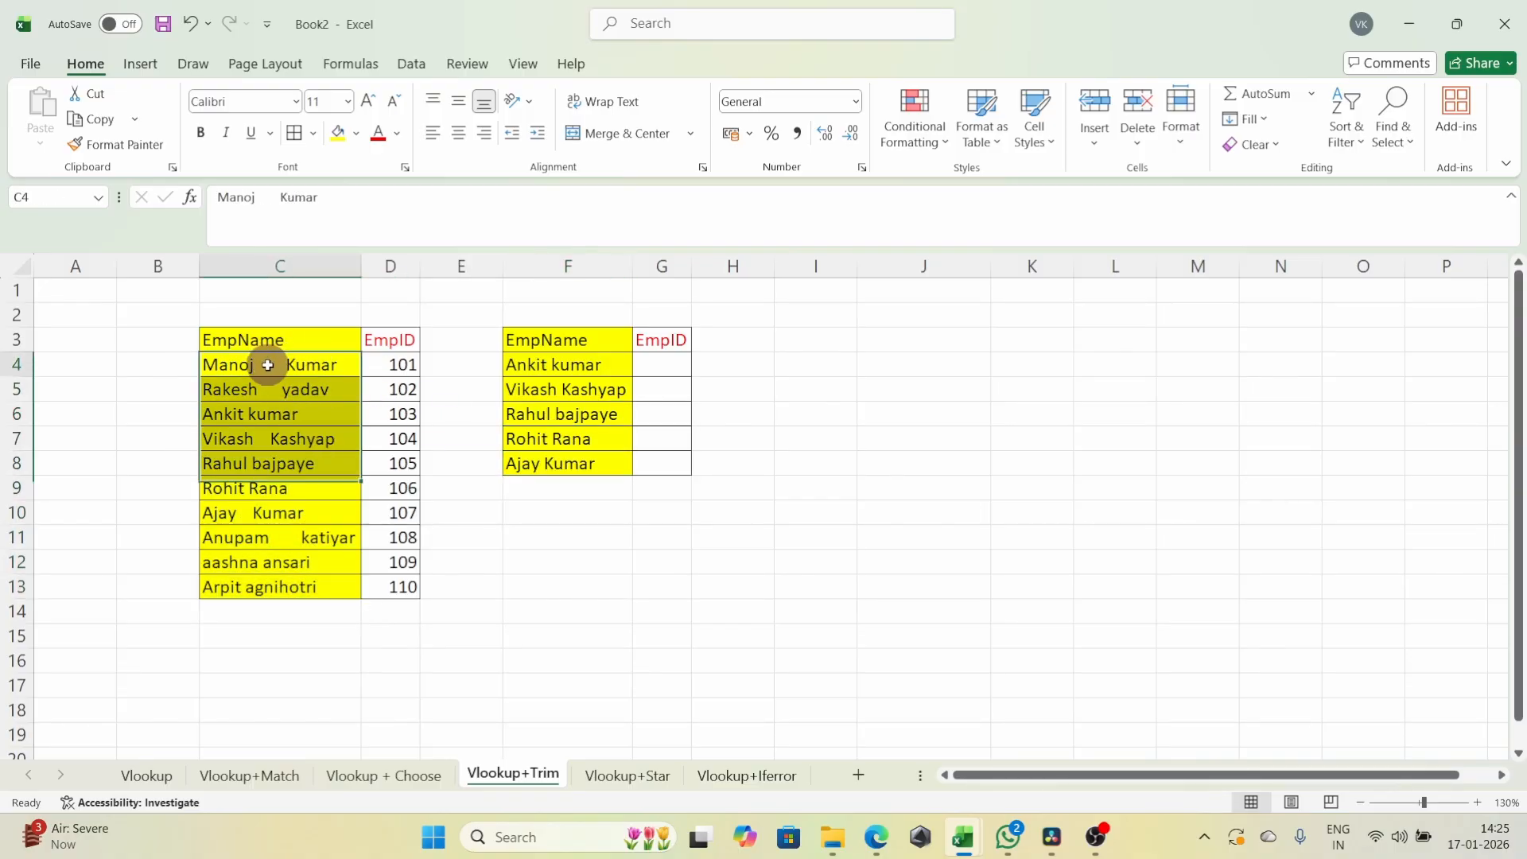
click(279, 387)
click(303, 414)
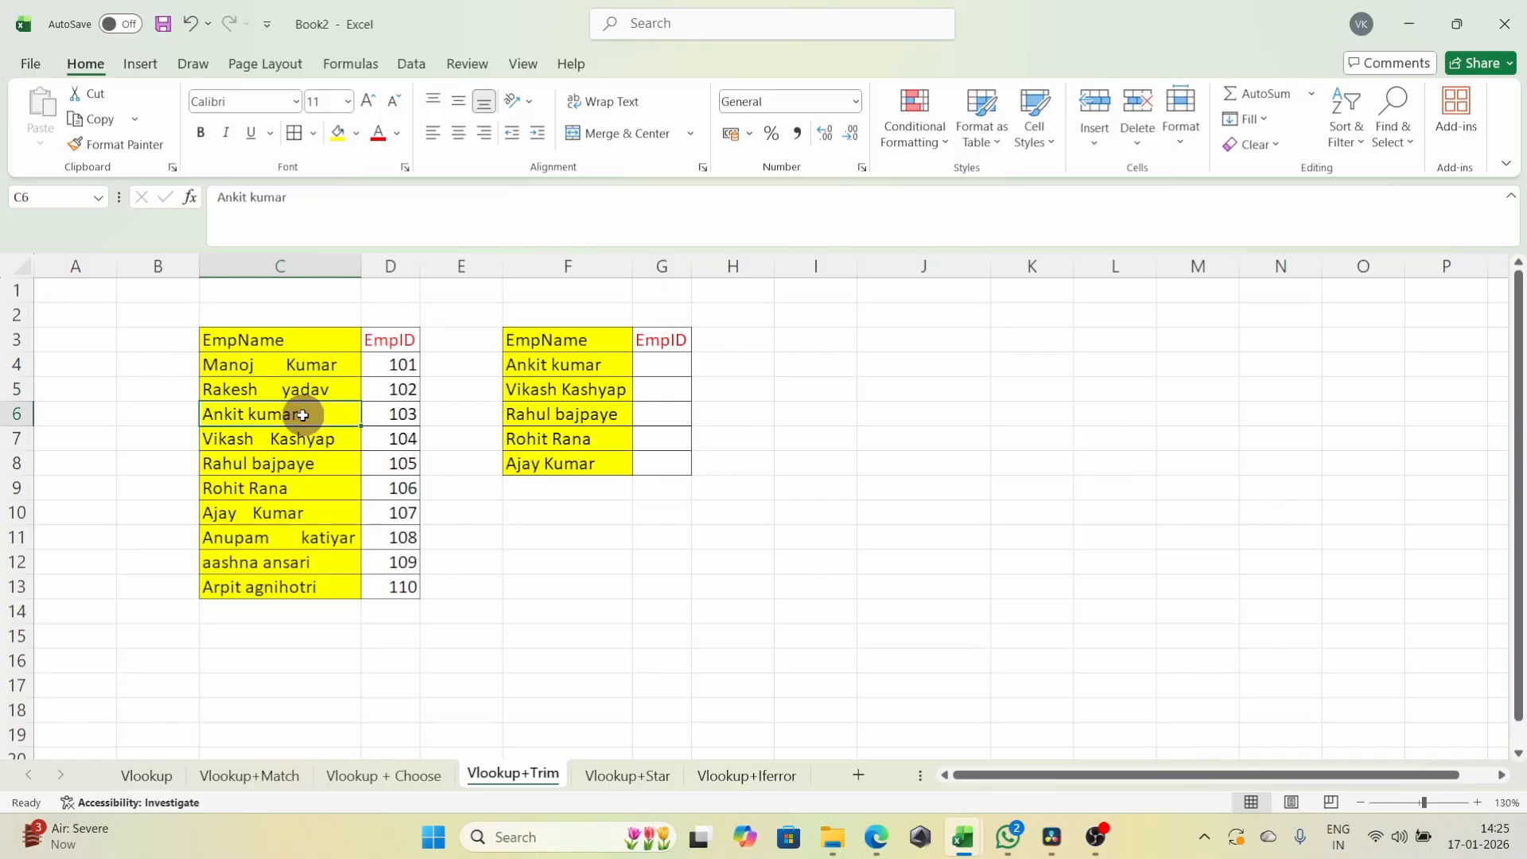
- Begin a VLOOKUP formula in G4 with $F4 as the lookup value, locking only its column
click(668, 361)
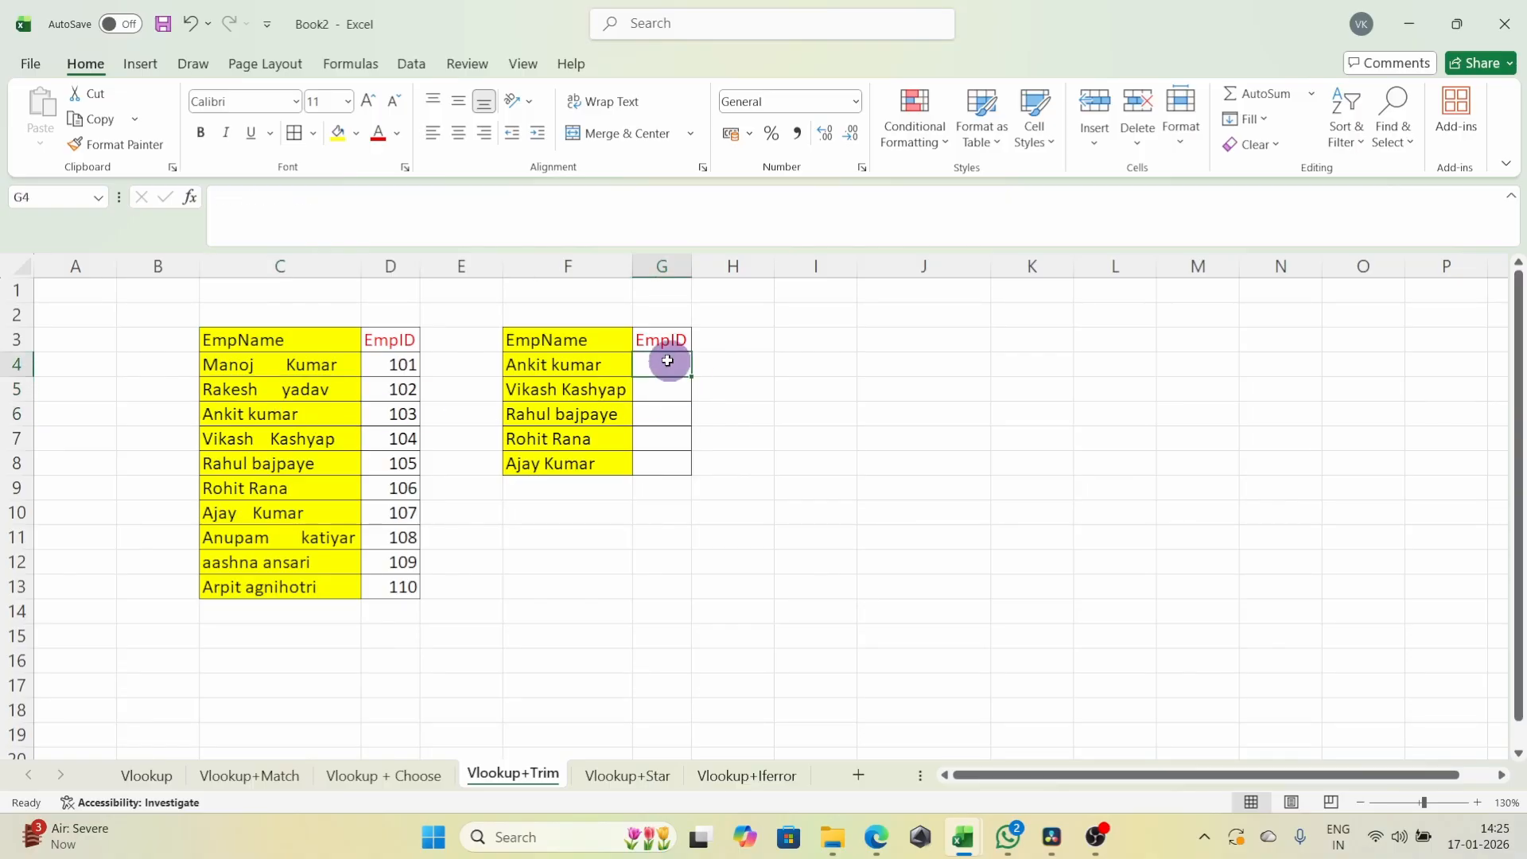
text(=vlo)
key(Tab)
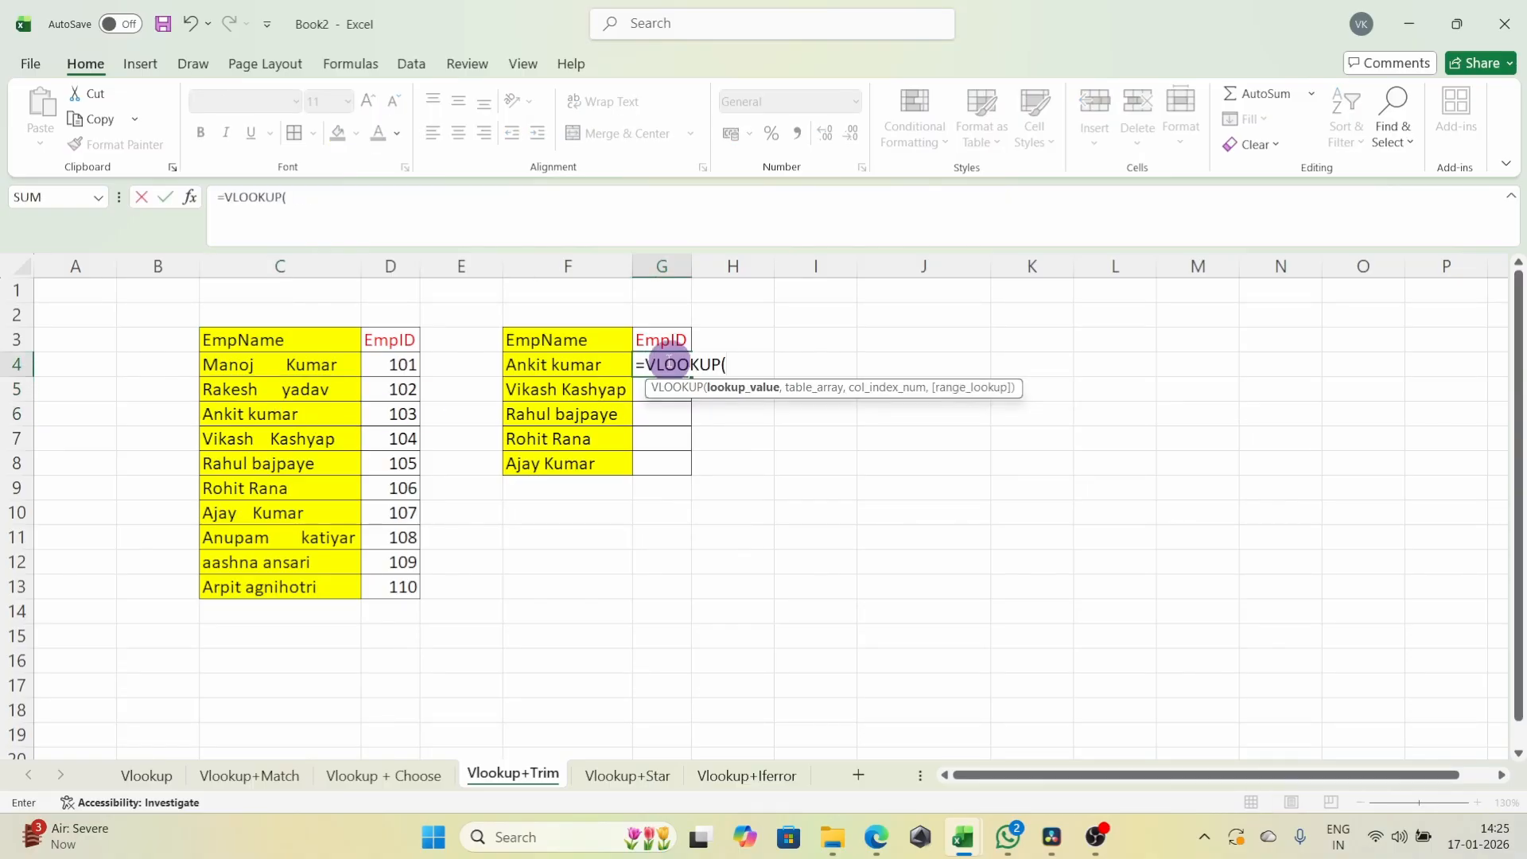
key(Left)
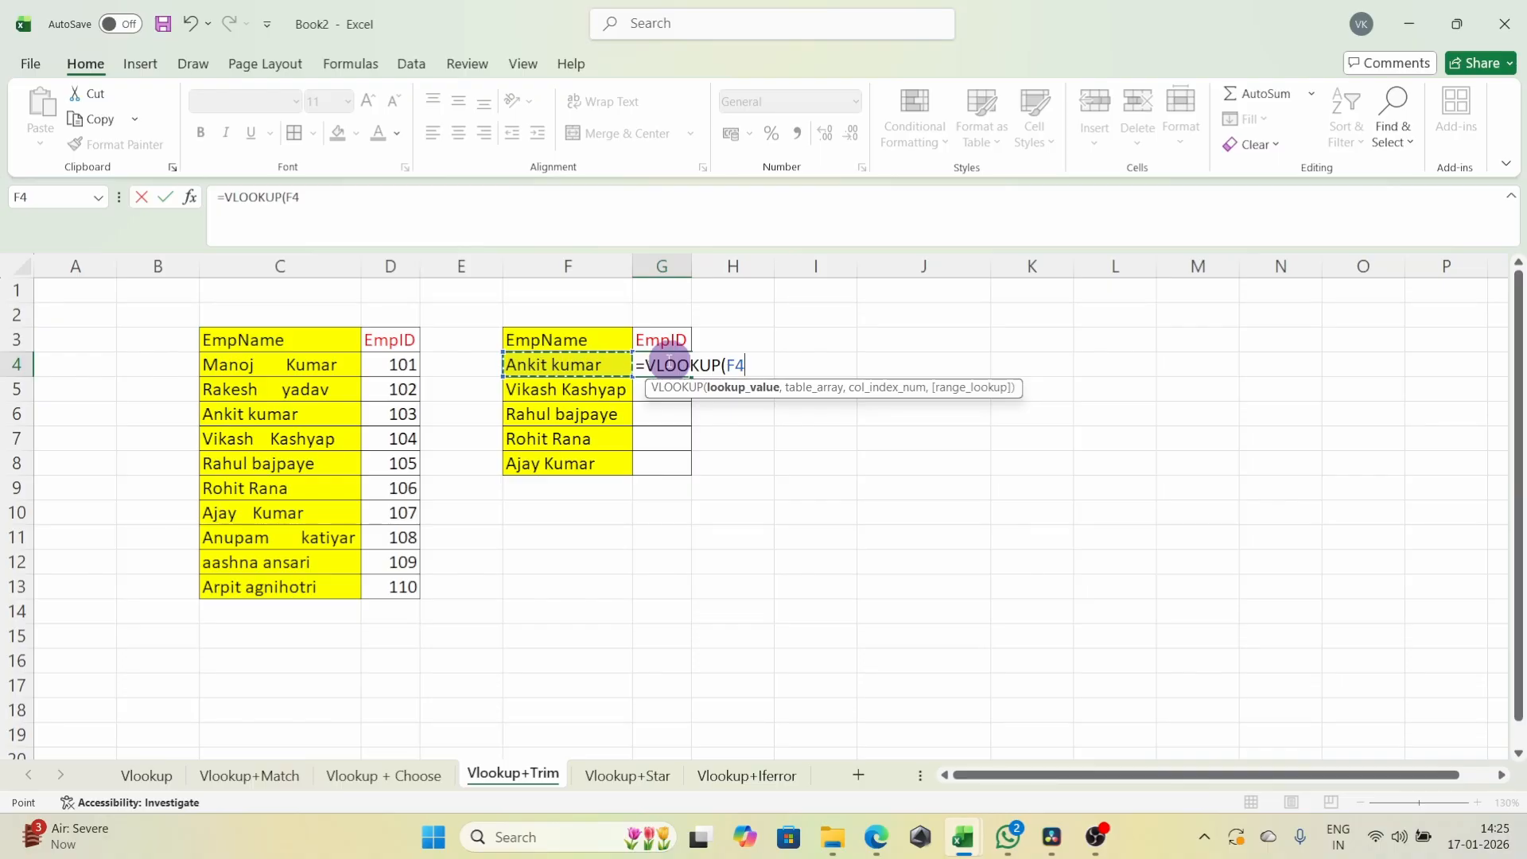
key(F4)
key(F4)
text(,)
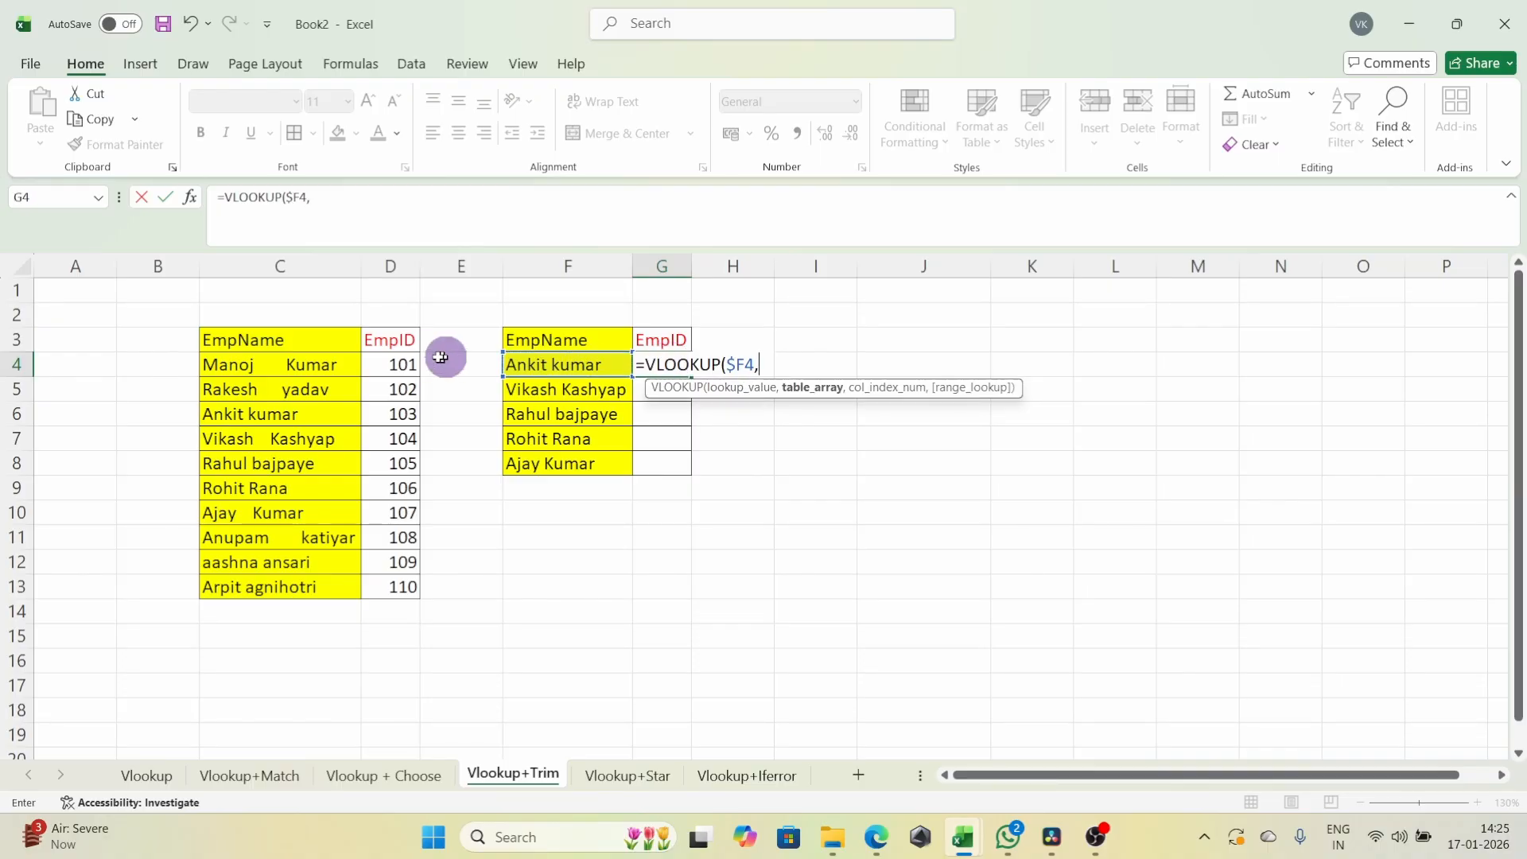
- Complete the G4 formula with table array $C$3:$D$13, column index 2 and exact match 0, and fill it down to G8
click(255, 341)
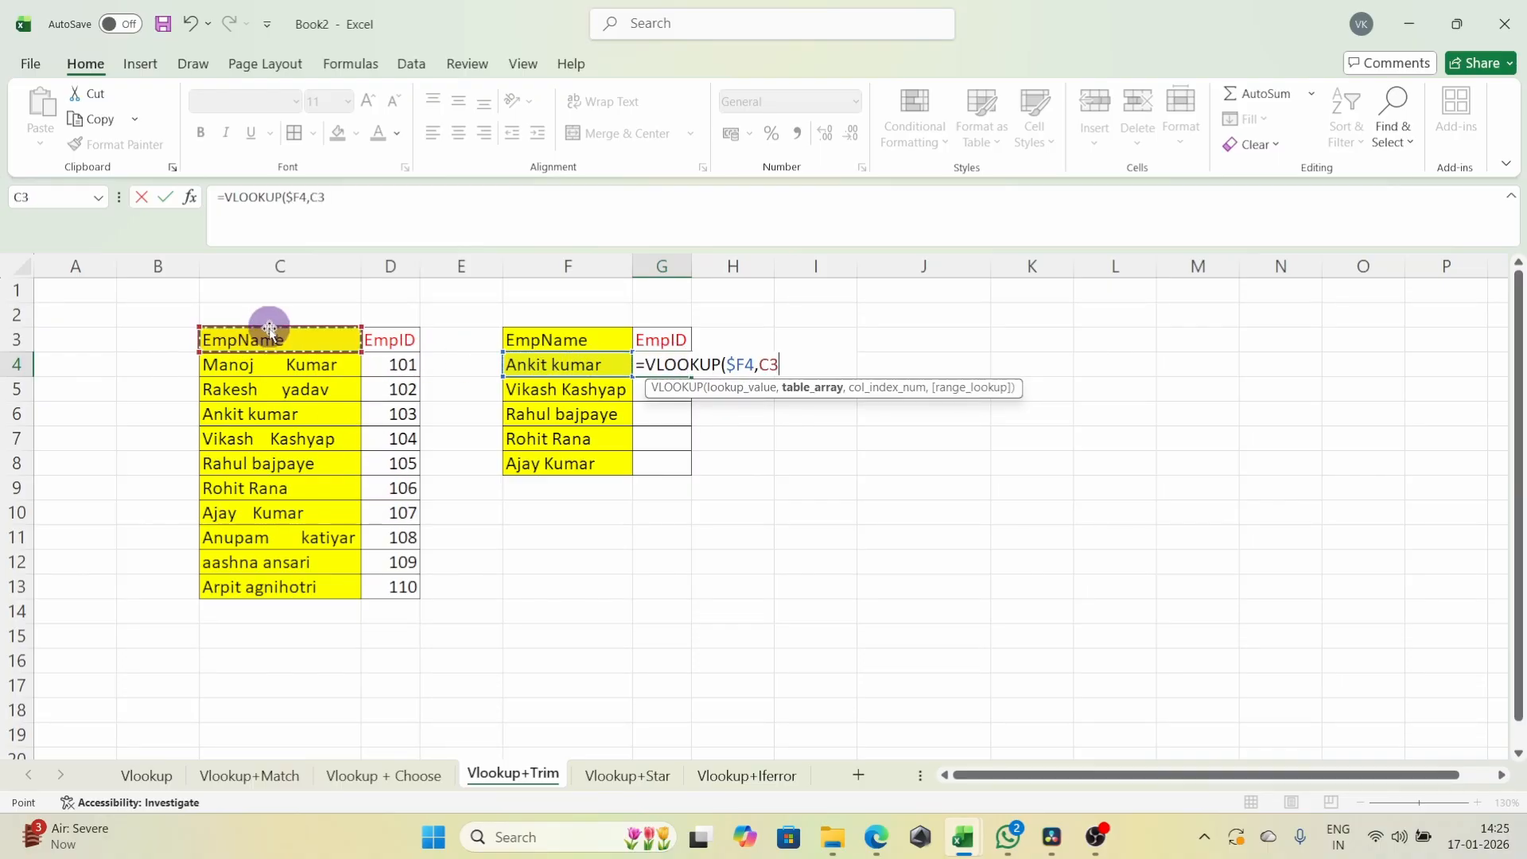
drag(266, 334, 388, 582)
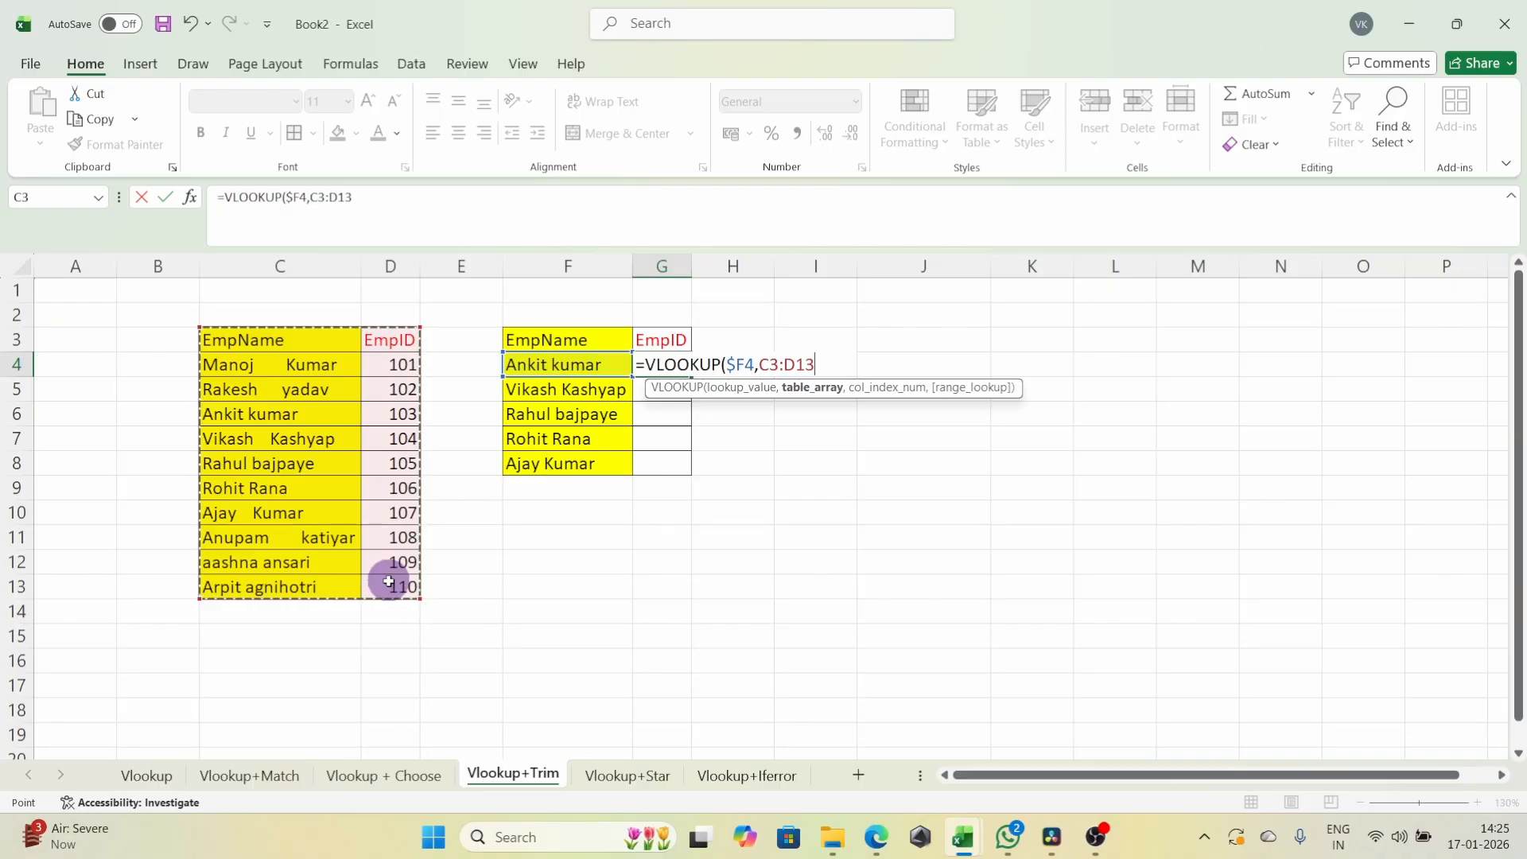
key(F4)
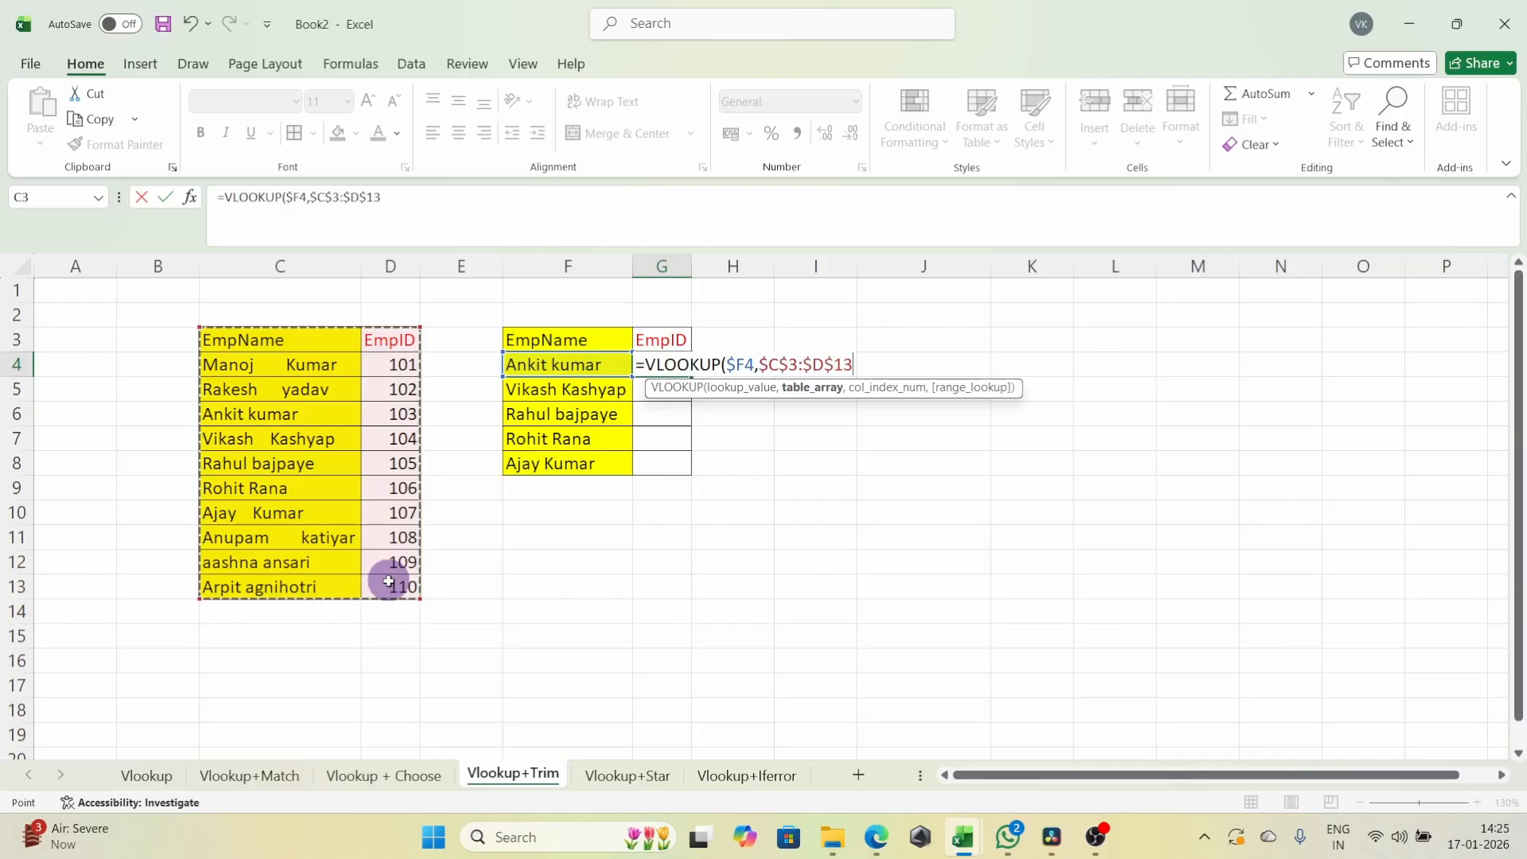
text(,2)
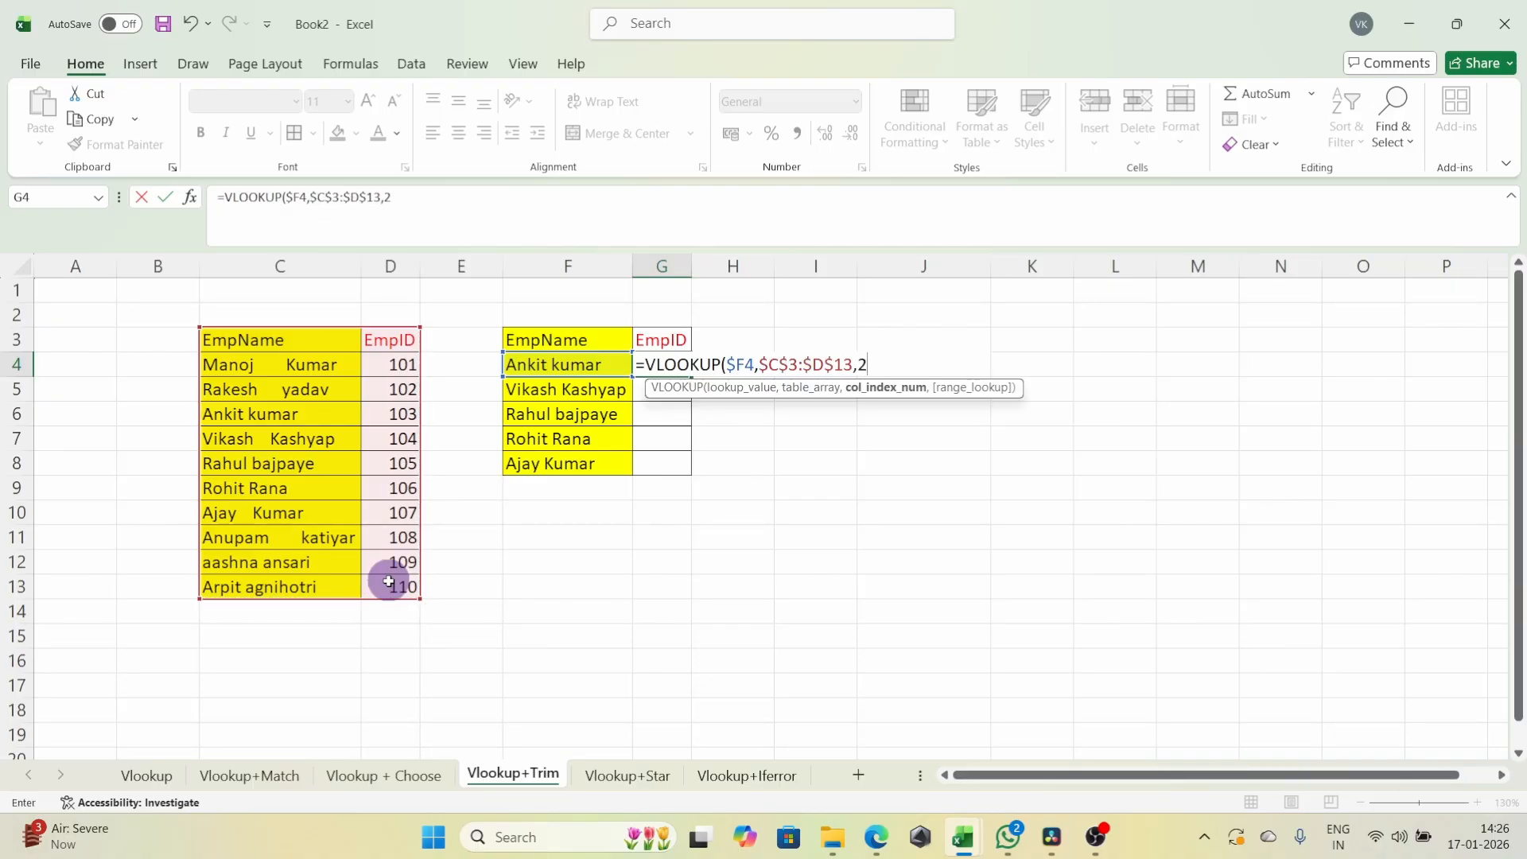
text(,0))
key(Return)
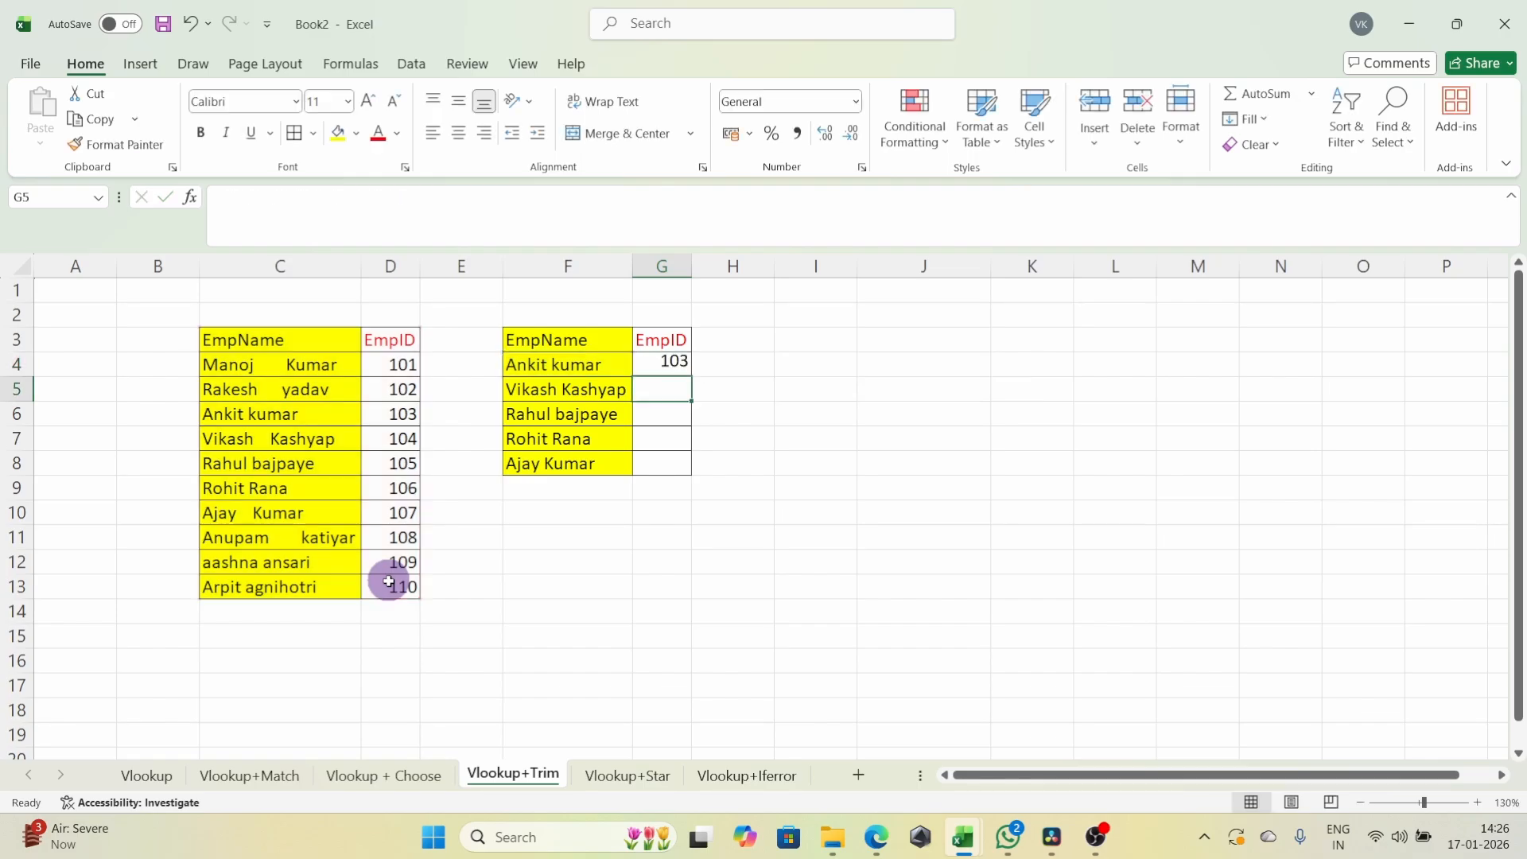
click(667, 368)
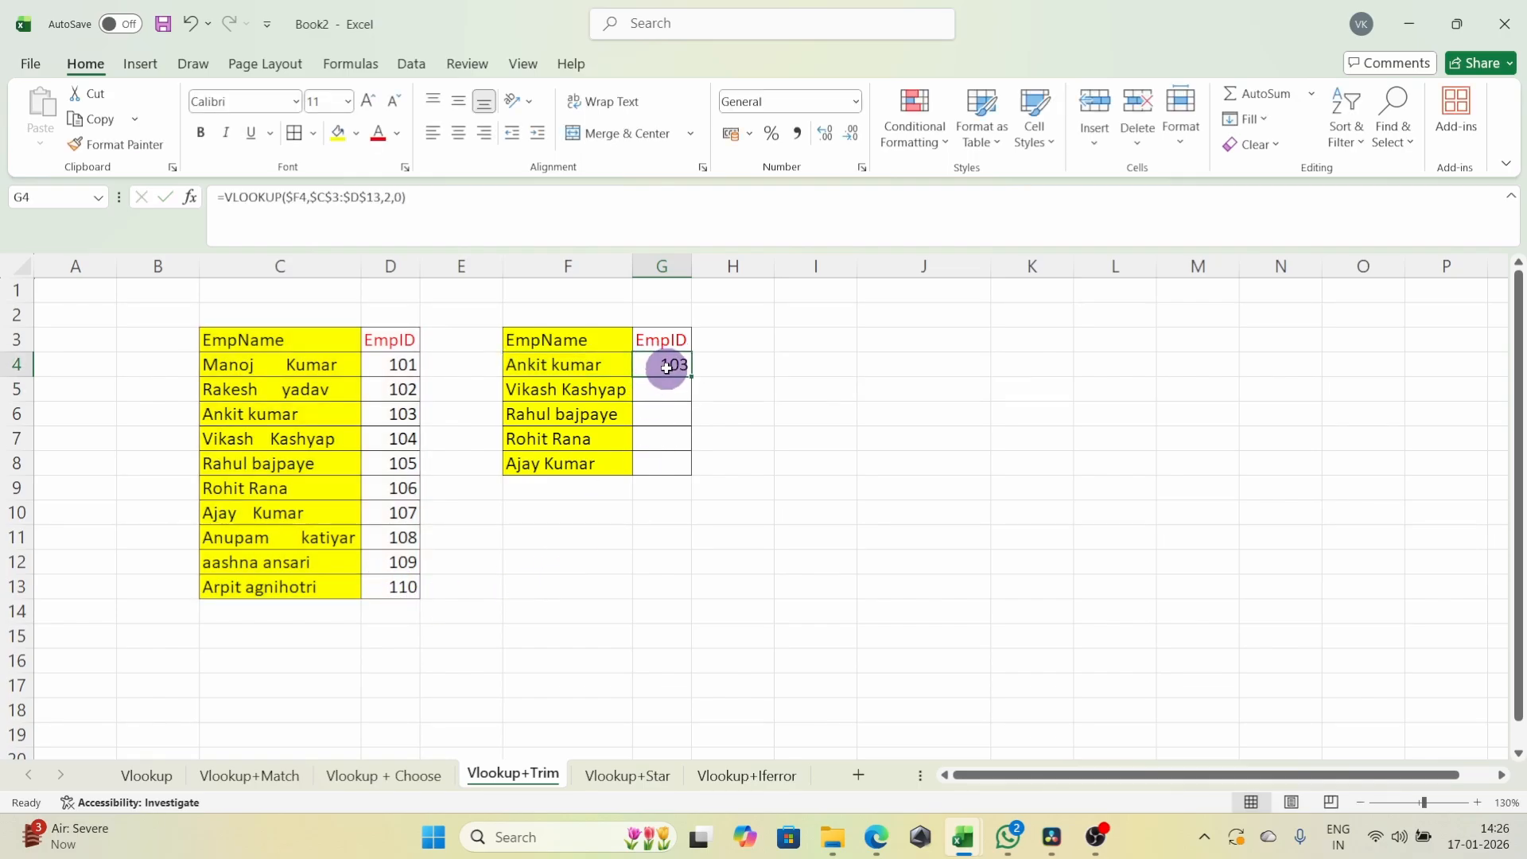
double_click(693, 379)
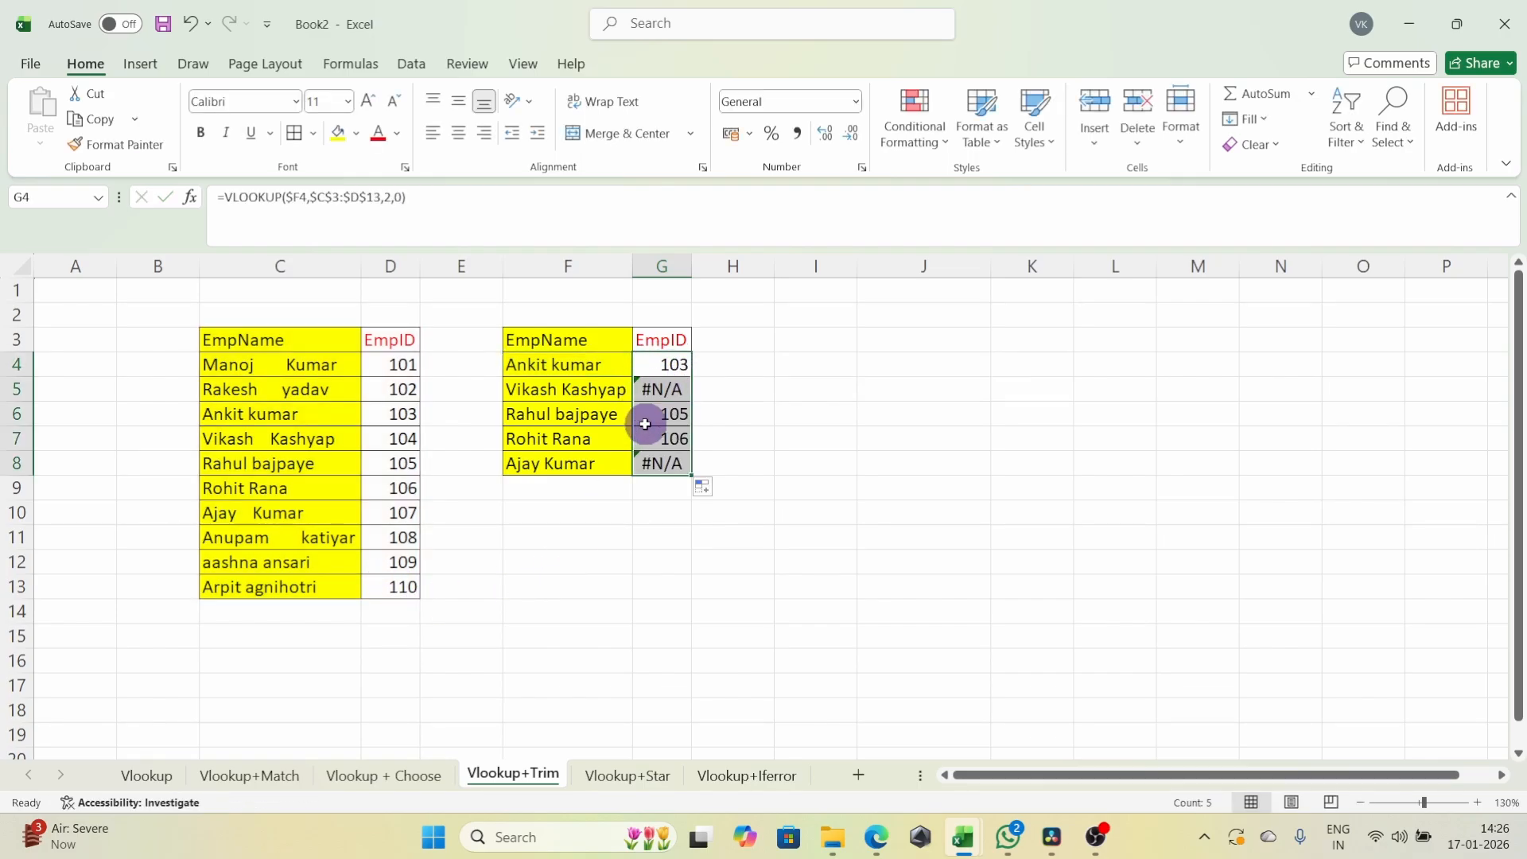
- Compare the lookup names in F4:F7 with their matching entries in the source EmpName column for extra spaces
click(575, 414)
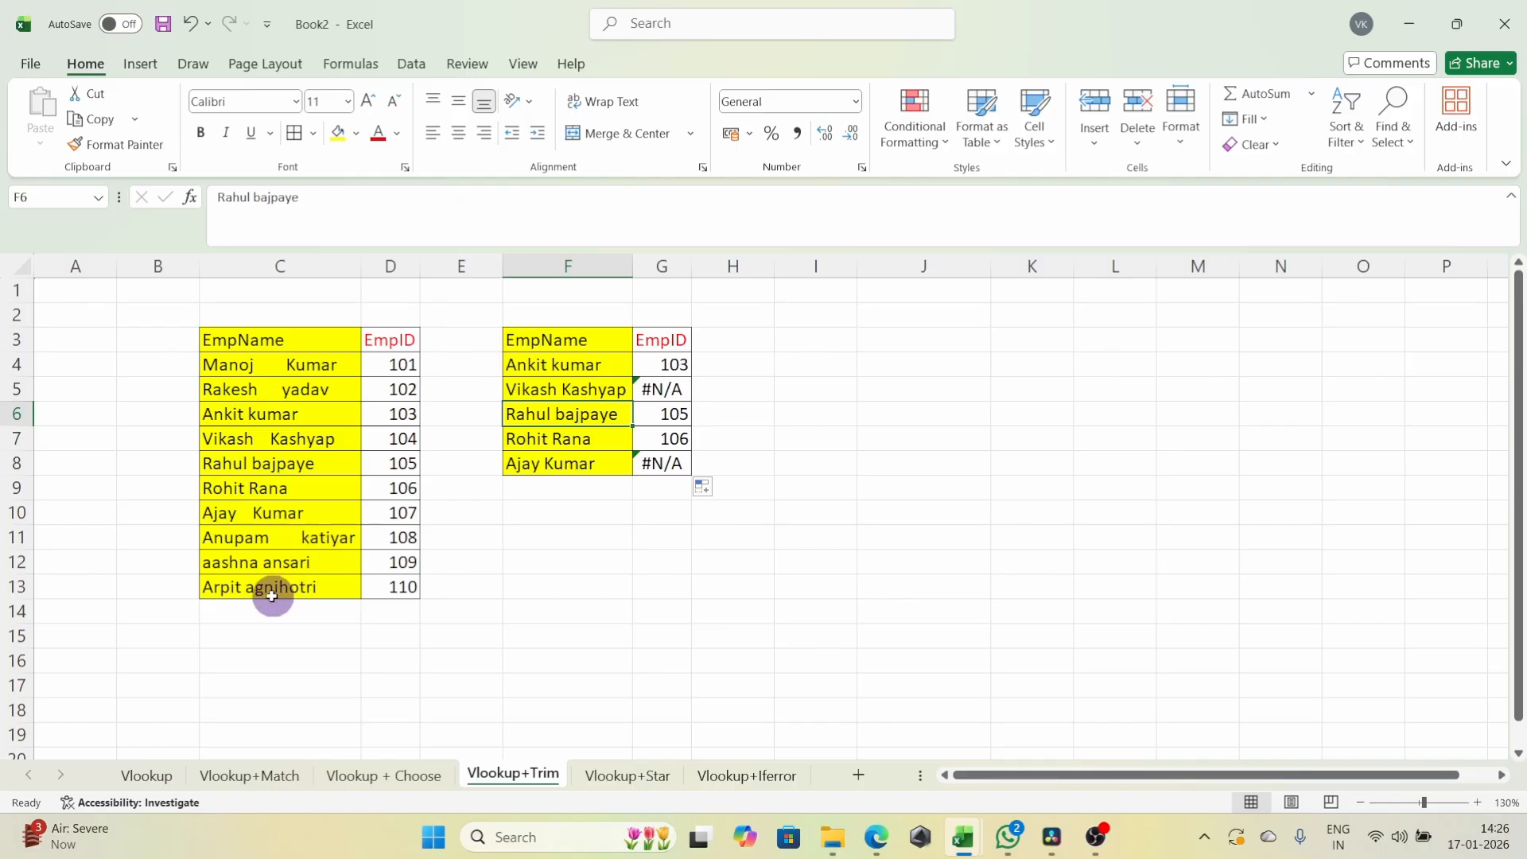
click(249, 464)
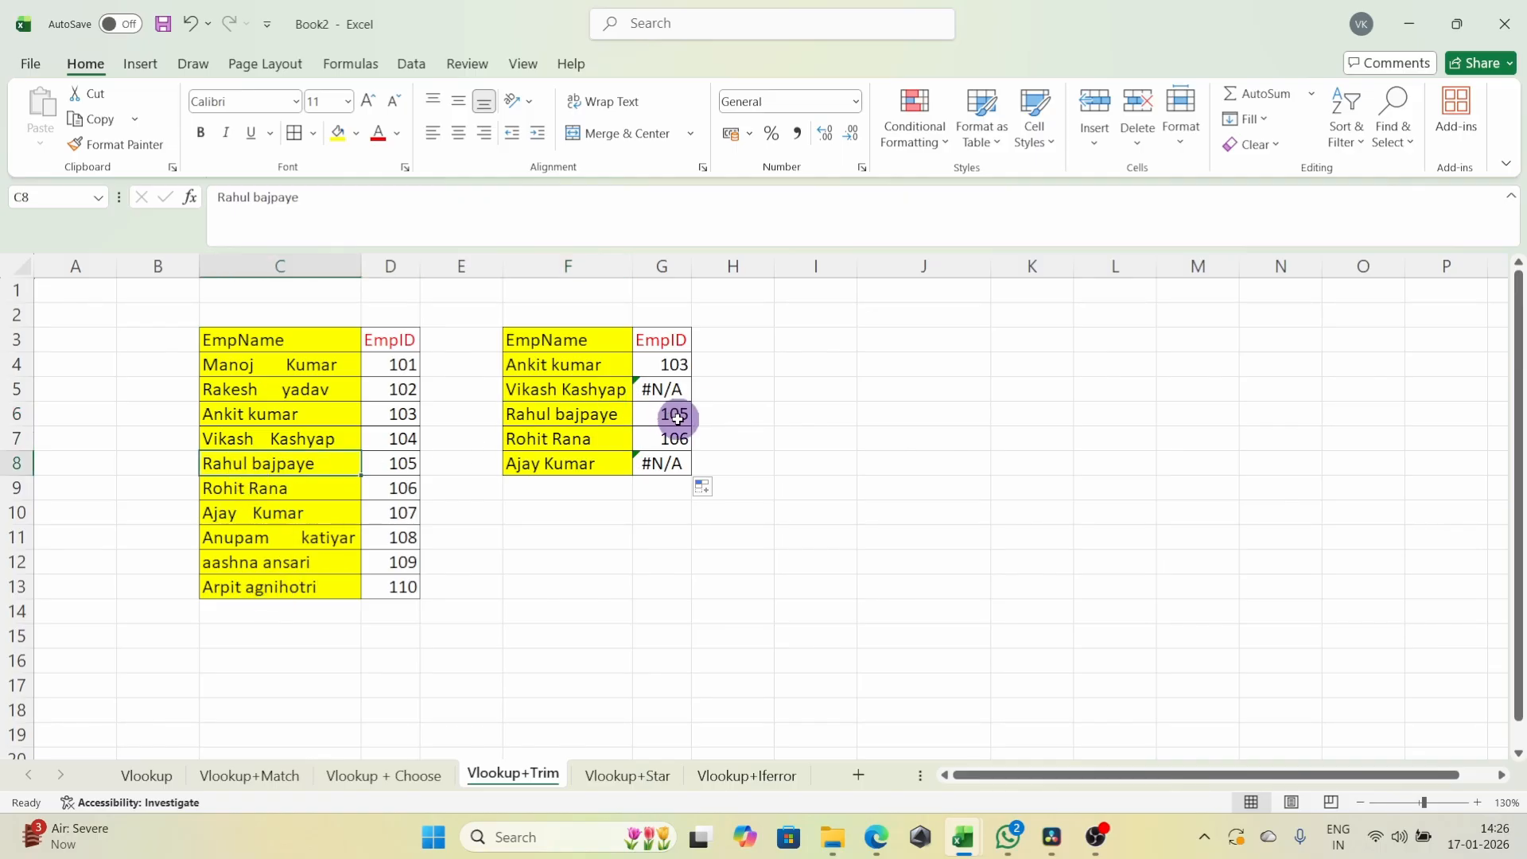
click(525, 443)
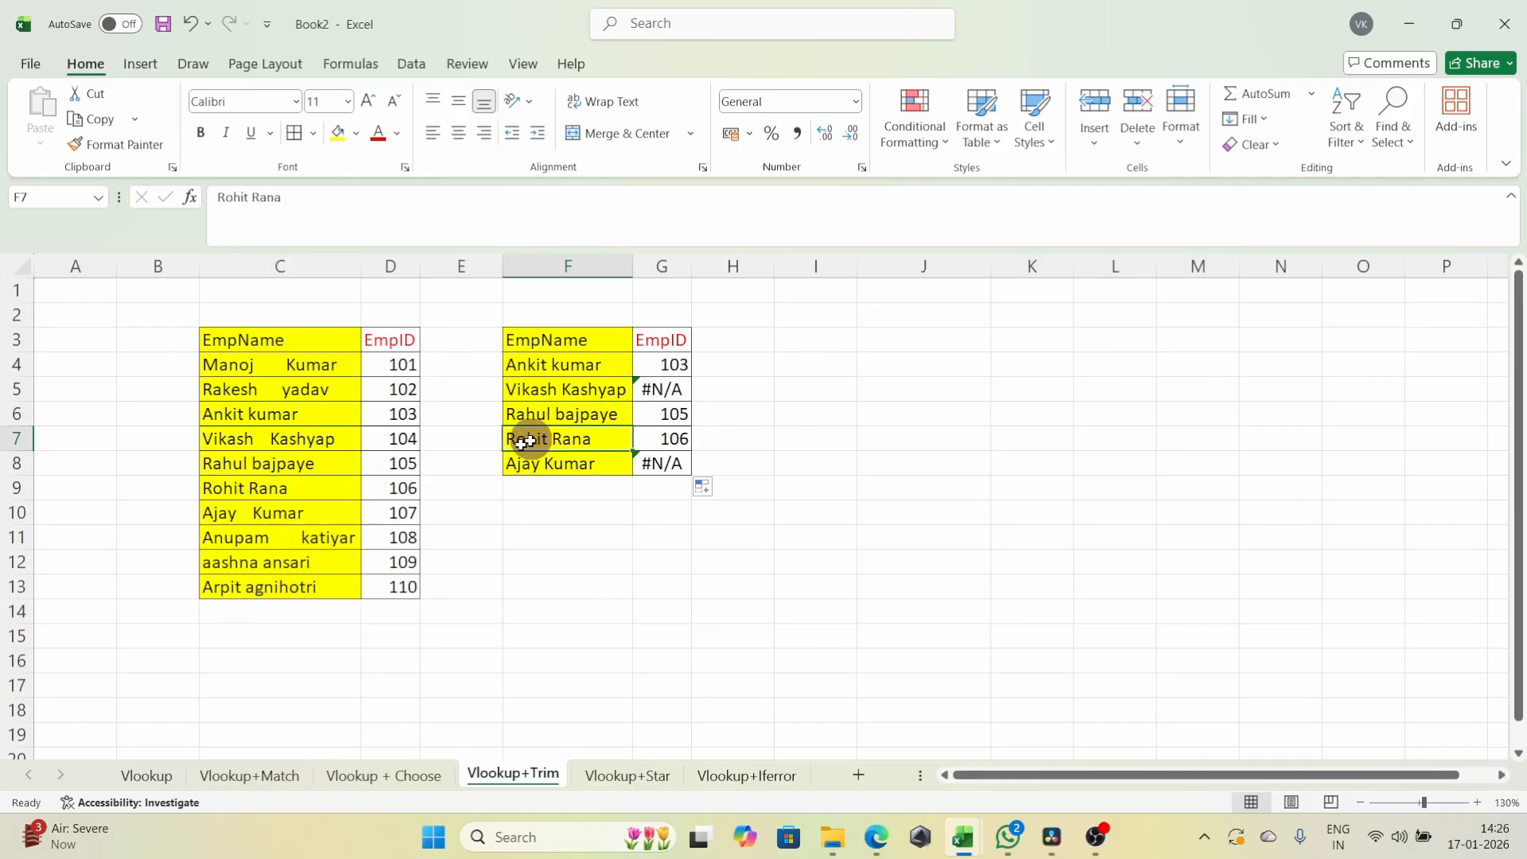
click(239, 488)
click(562, 362)
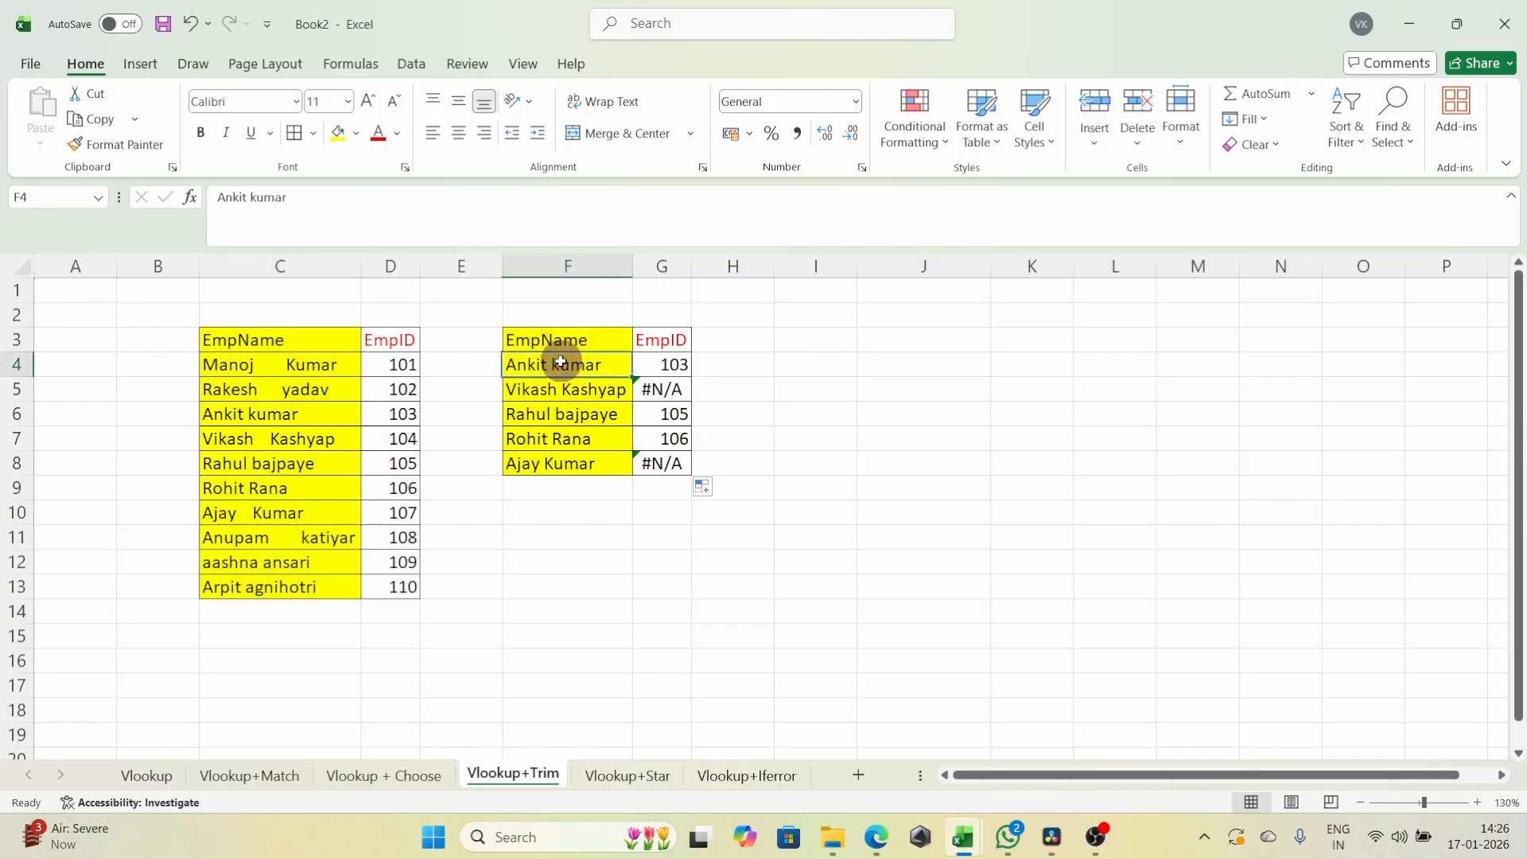
click(266, 423)
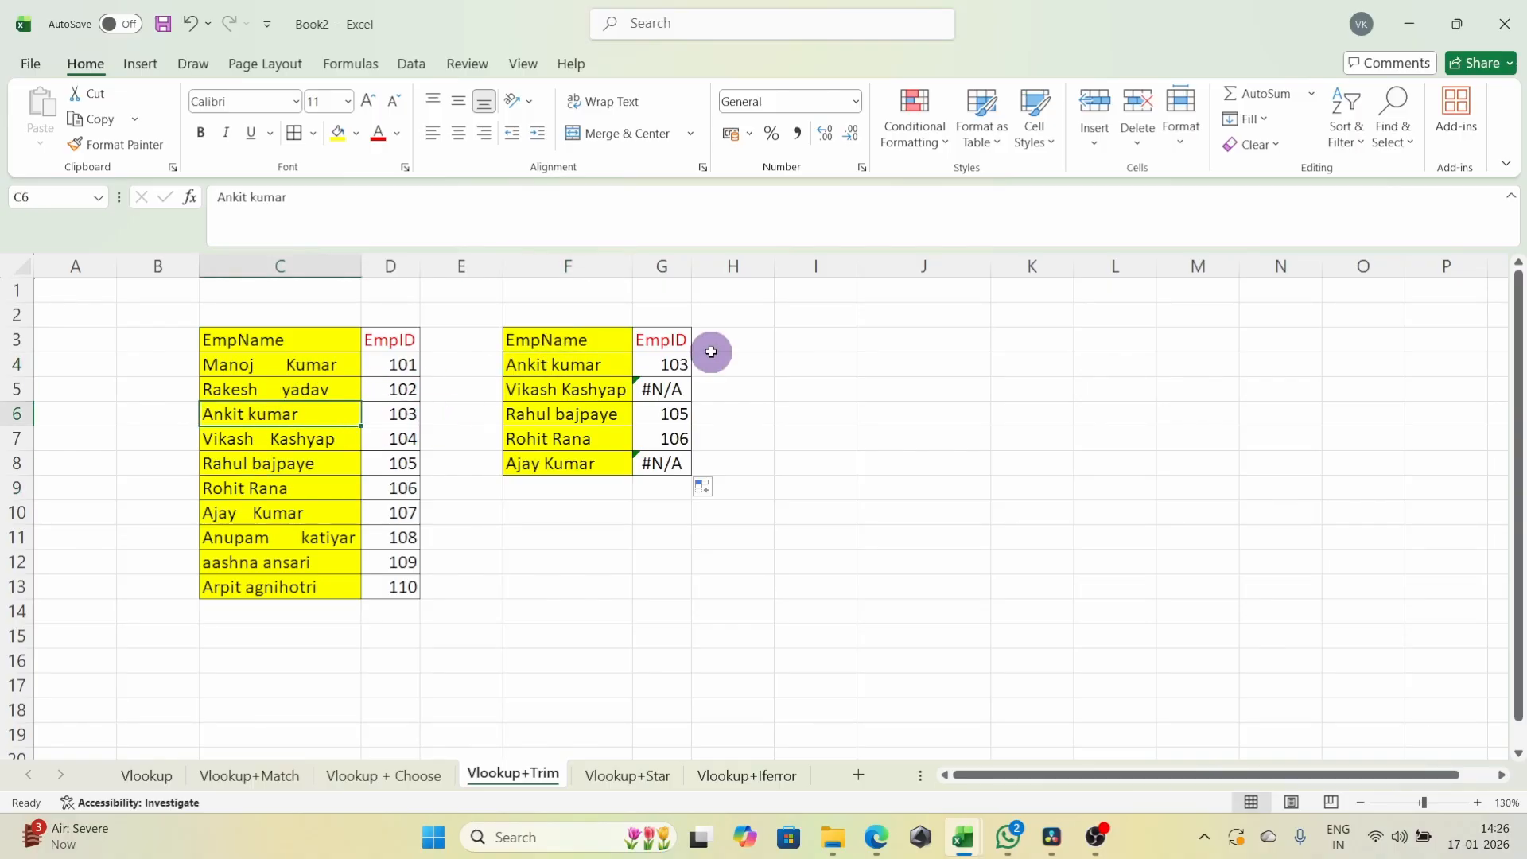
click(559, 391)
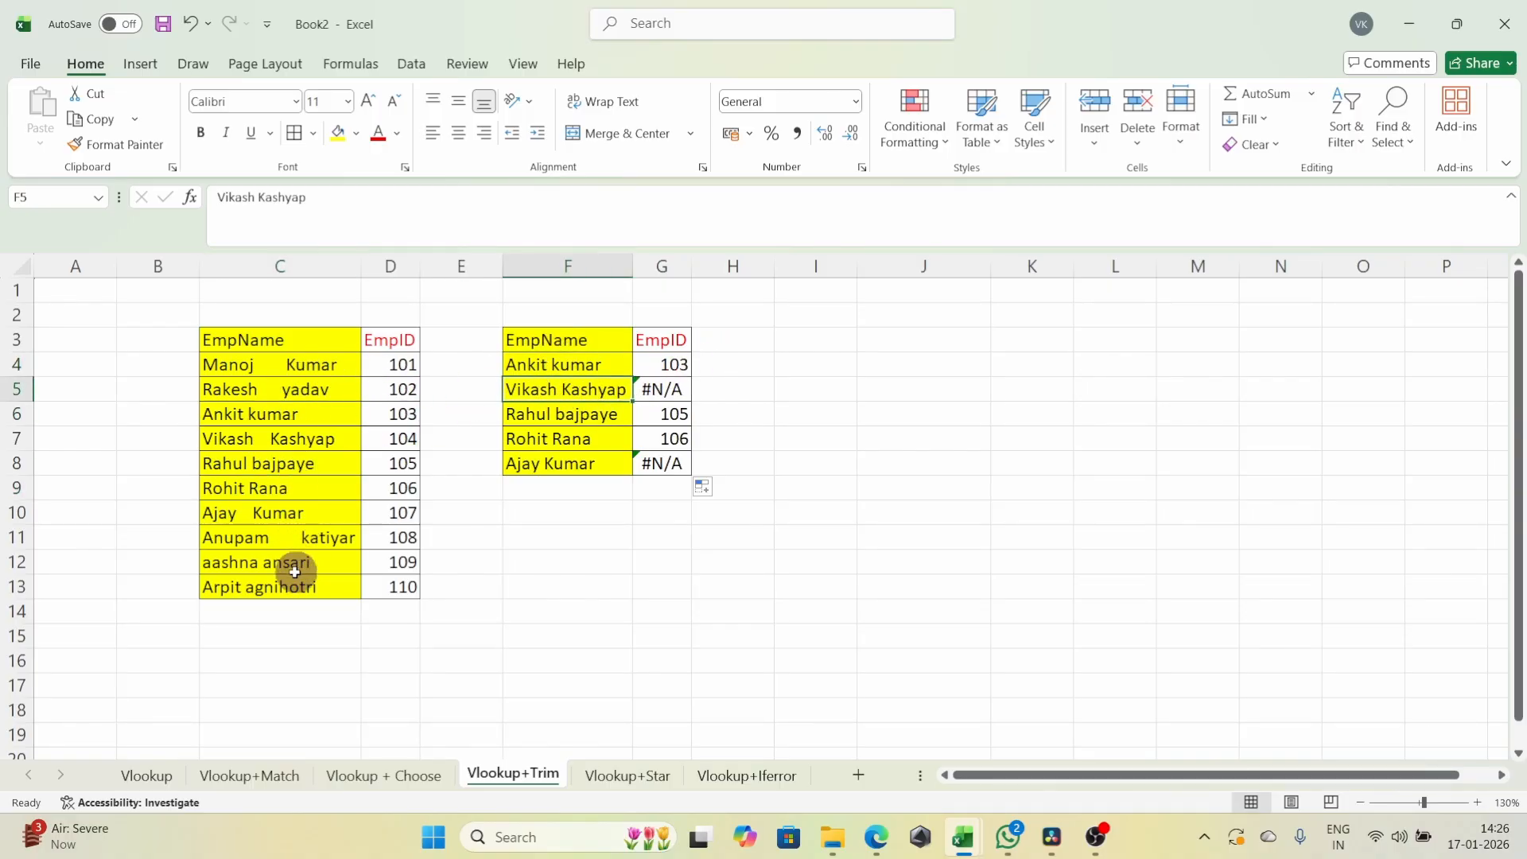
click(267, 442)
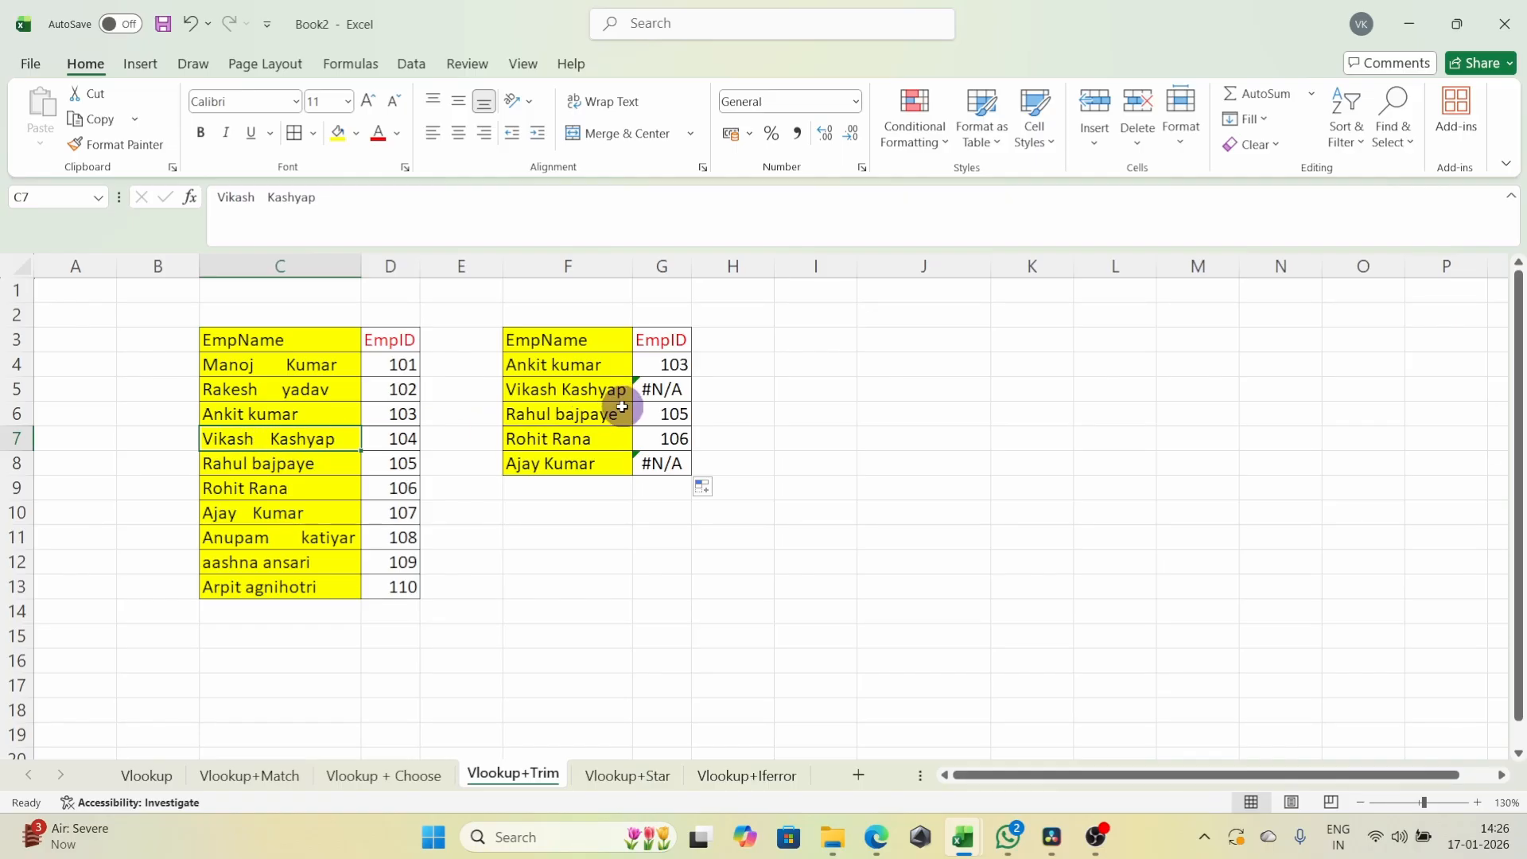
click(577, 388)
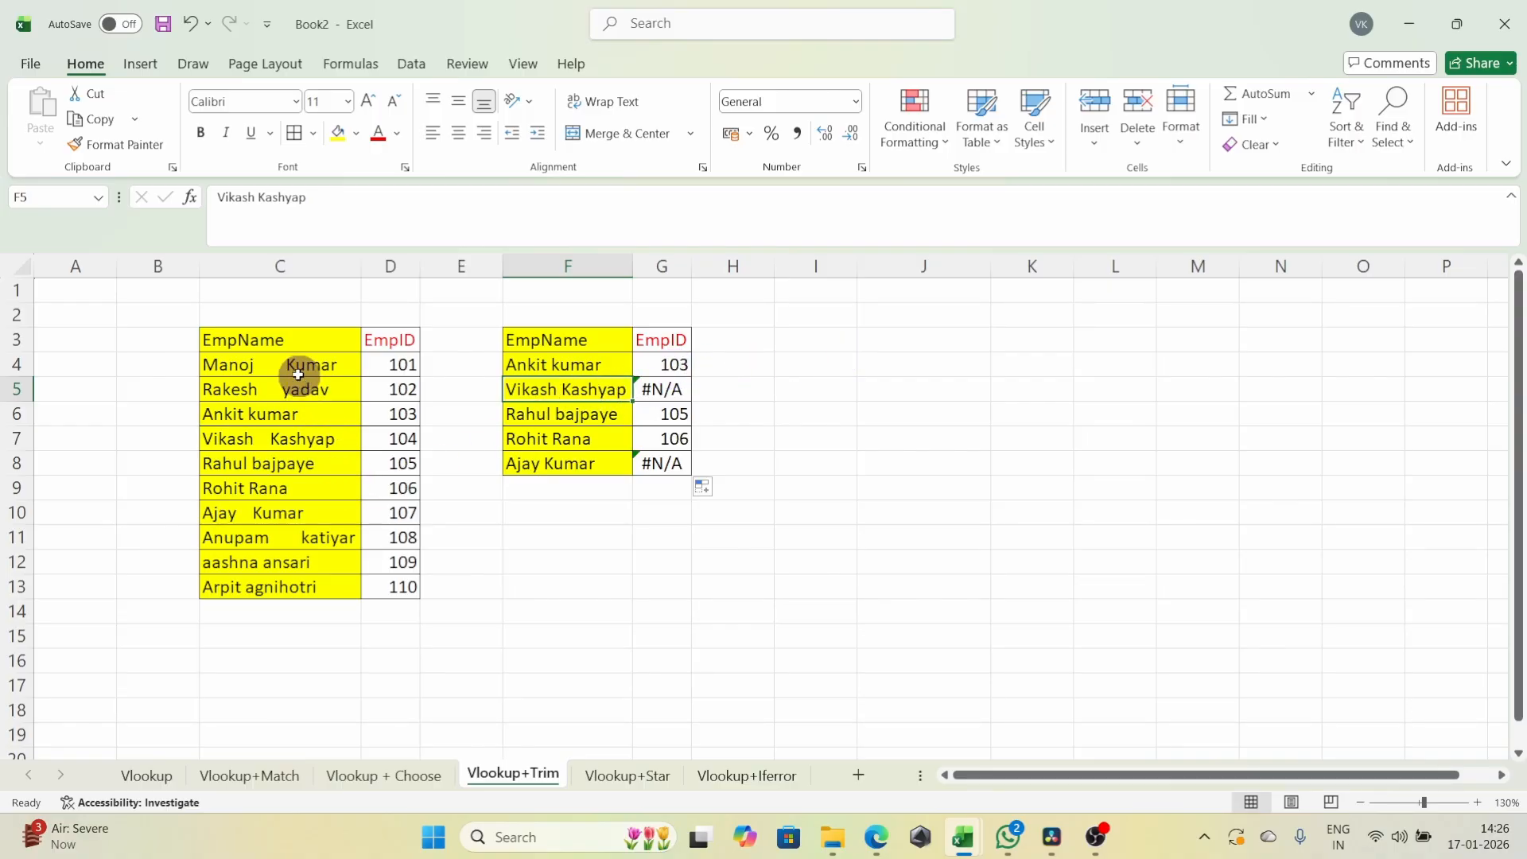
- Enter =TRIM(C4:C13) in J3 to list the source employee names without extra spaces
click(882, 348)
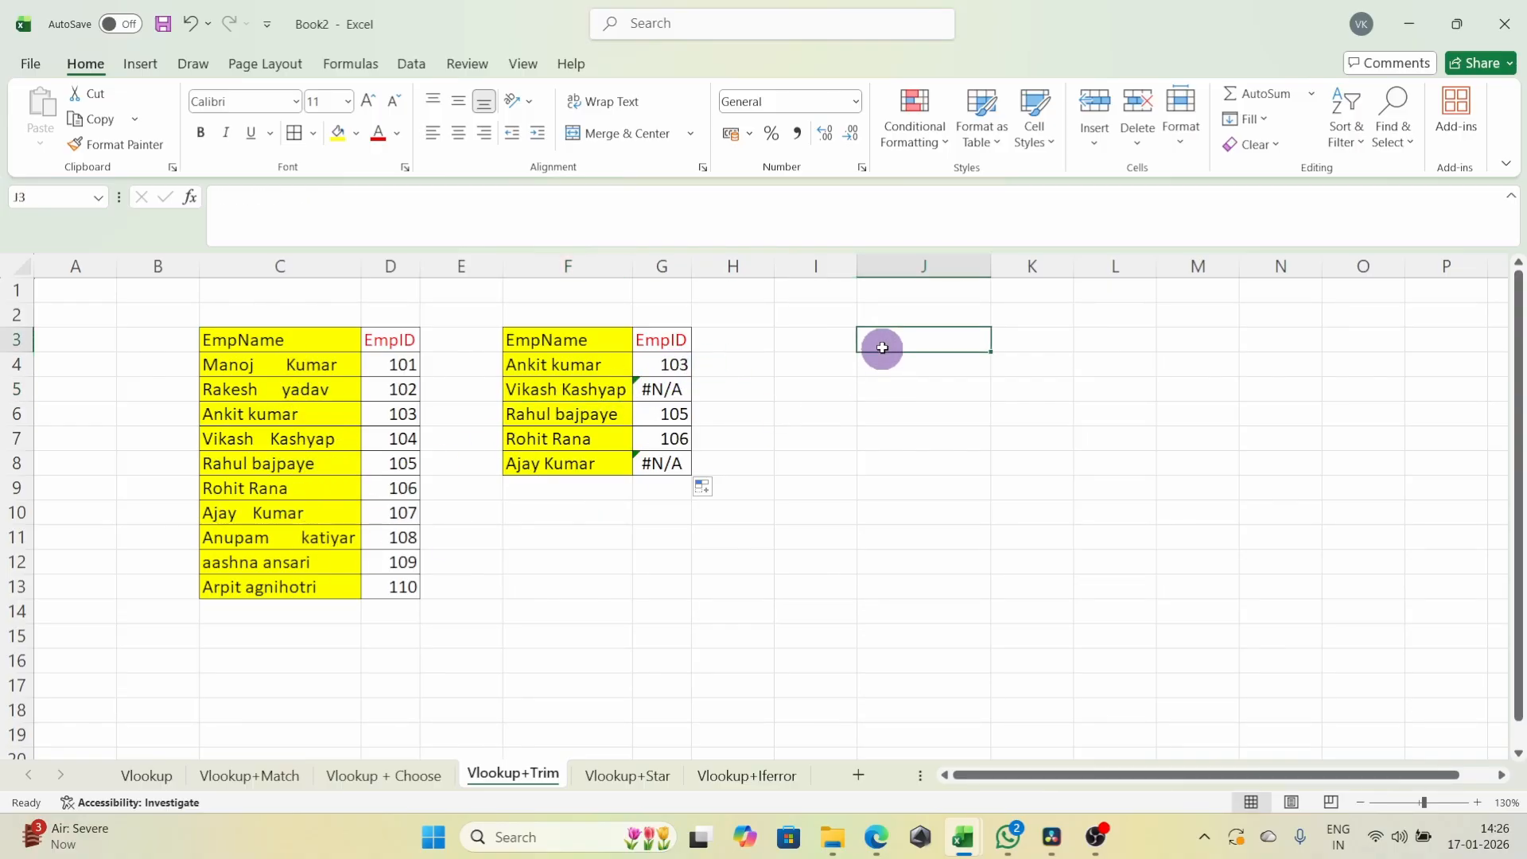
text(=TRIM()
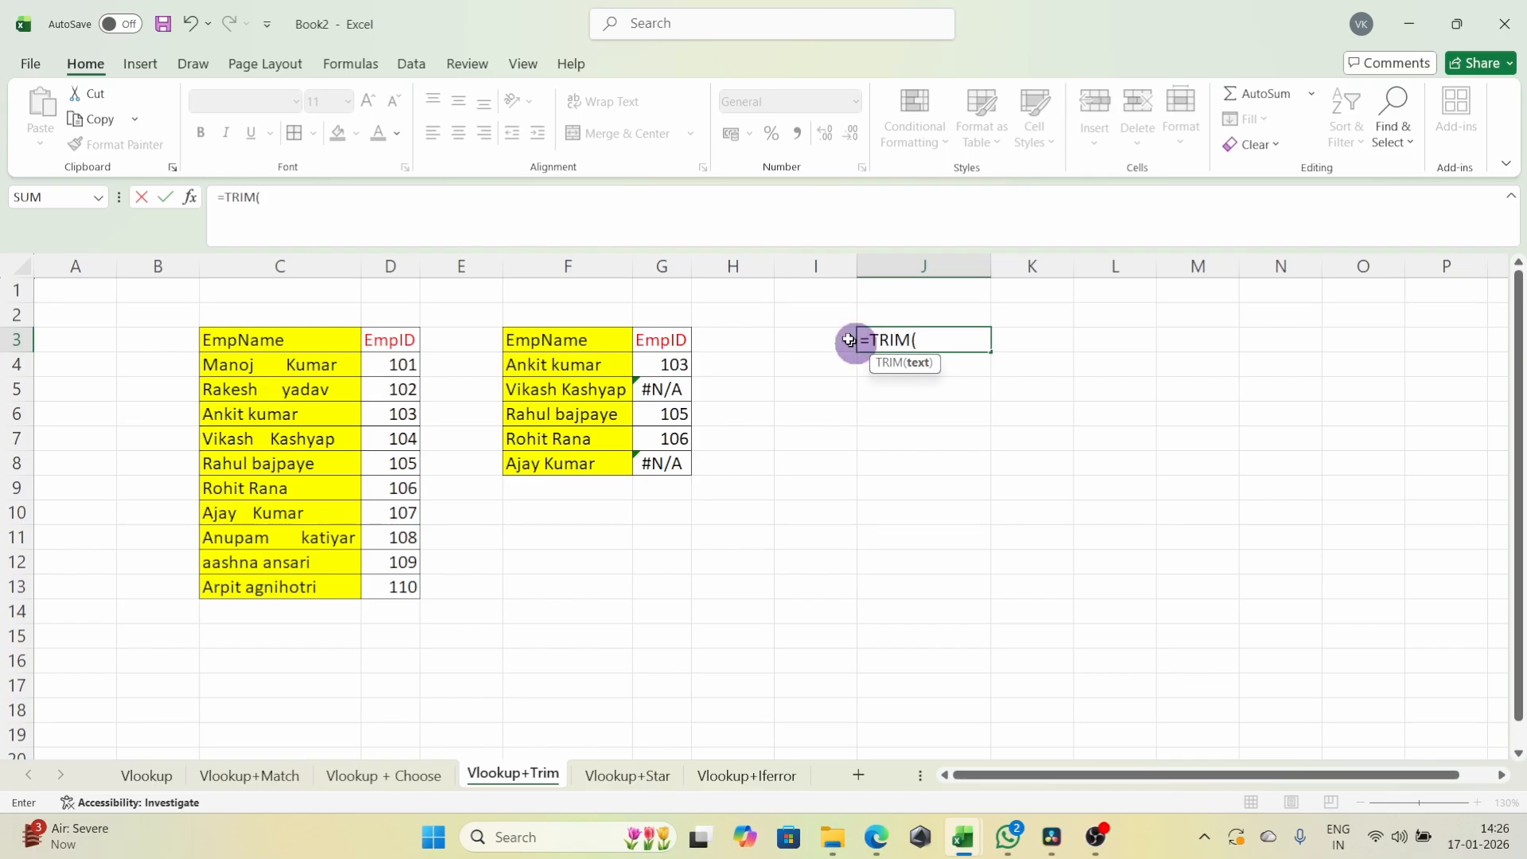
drag(303, 365, 300, 587)
key(Return)
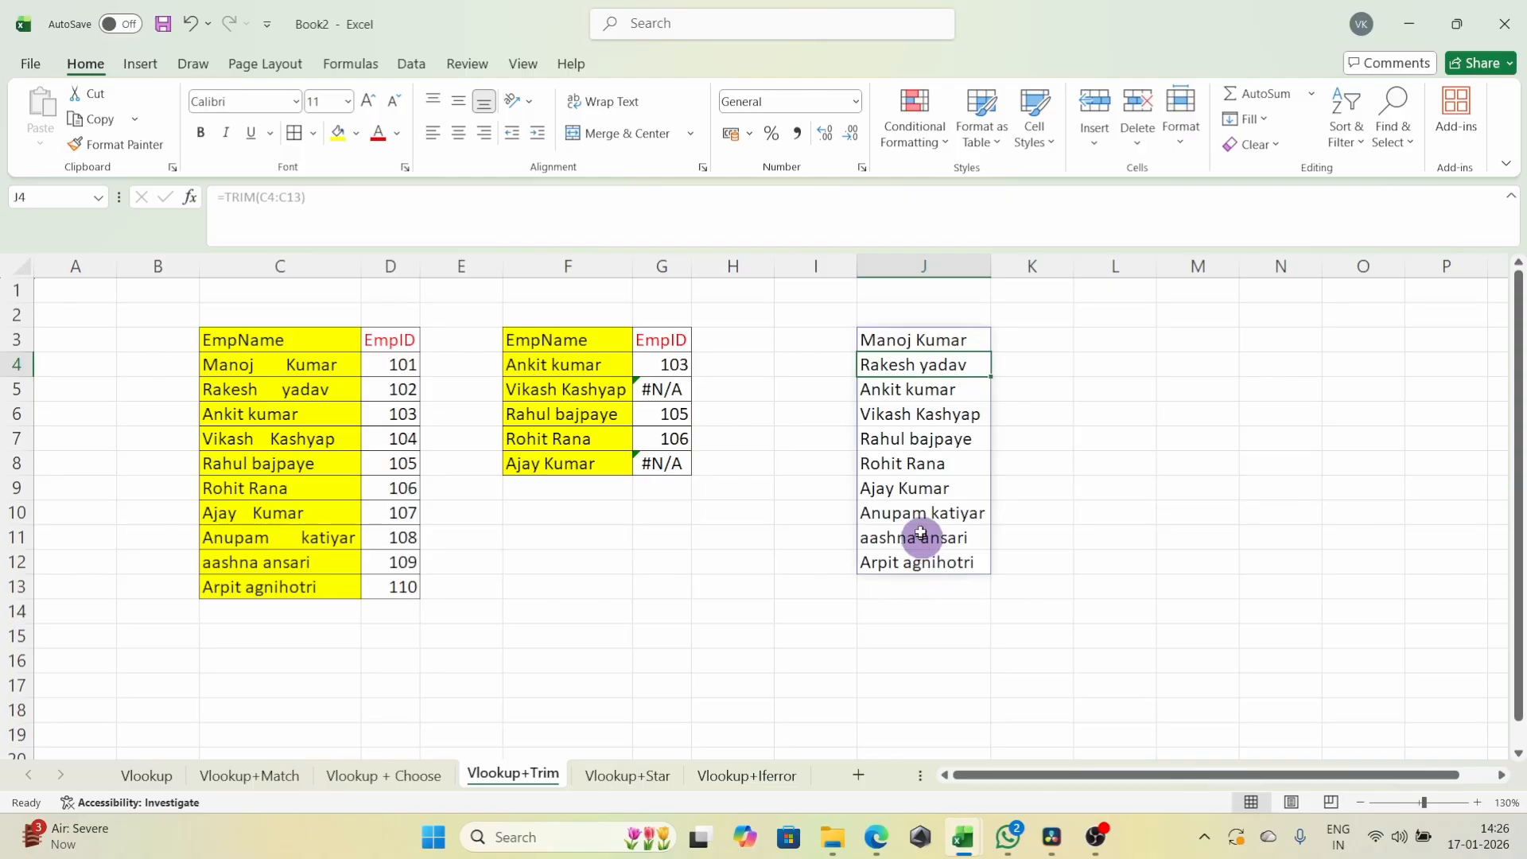
- Begin a VLOOKUP formula in H4 with $F4 as the lookup value, locking only its column
click(650, 366)
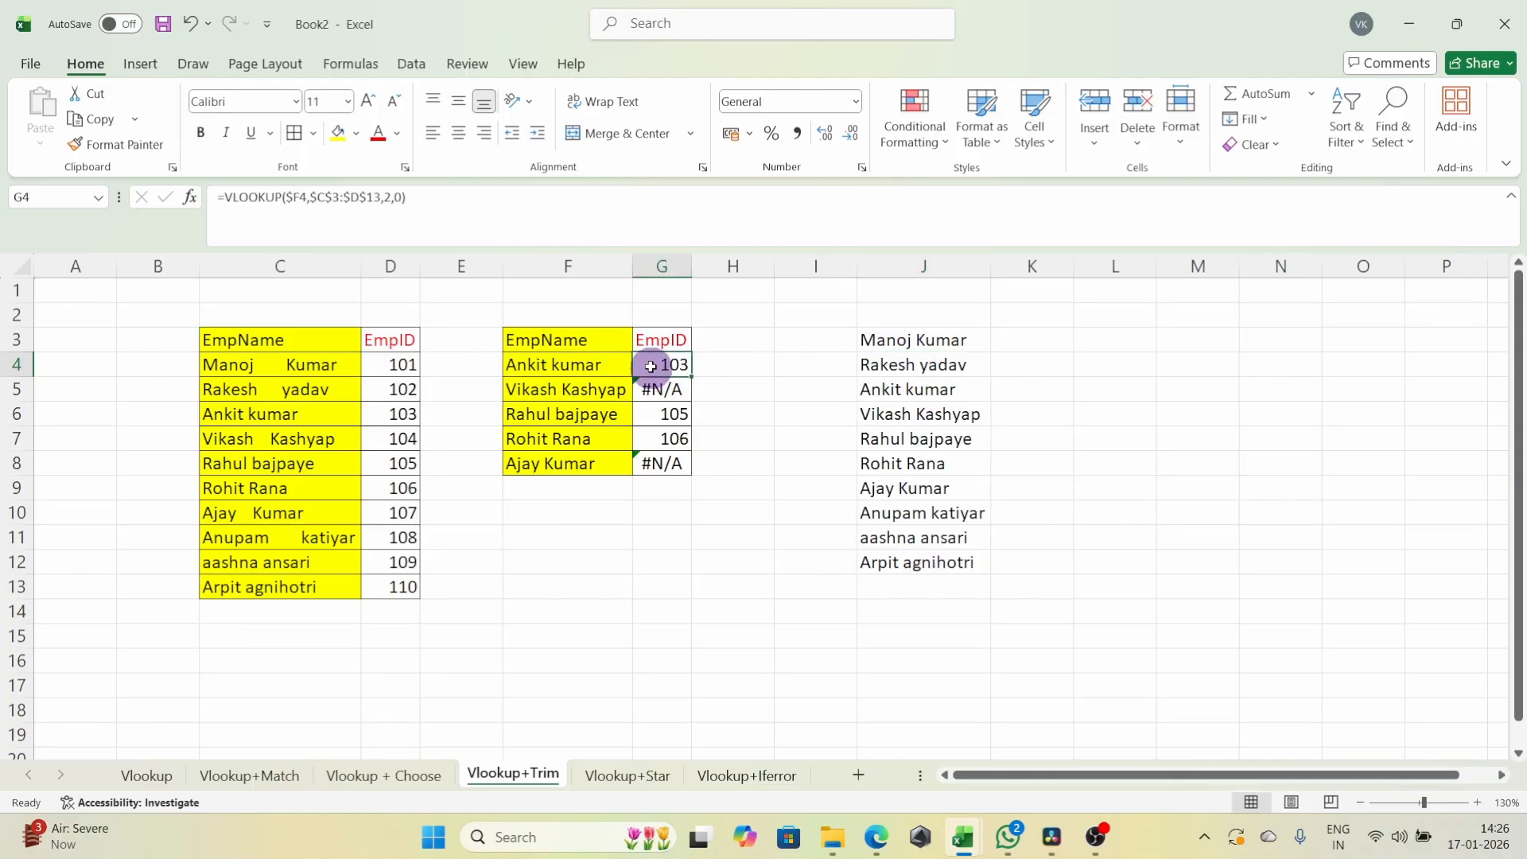
click(722, 365)
text(=vl)
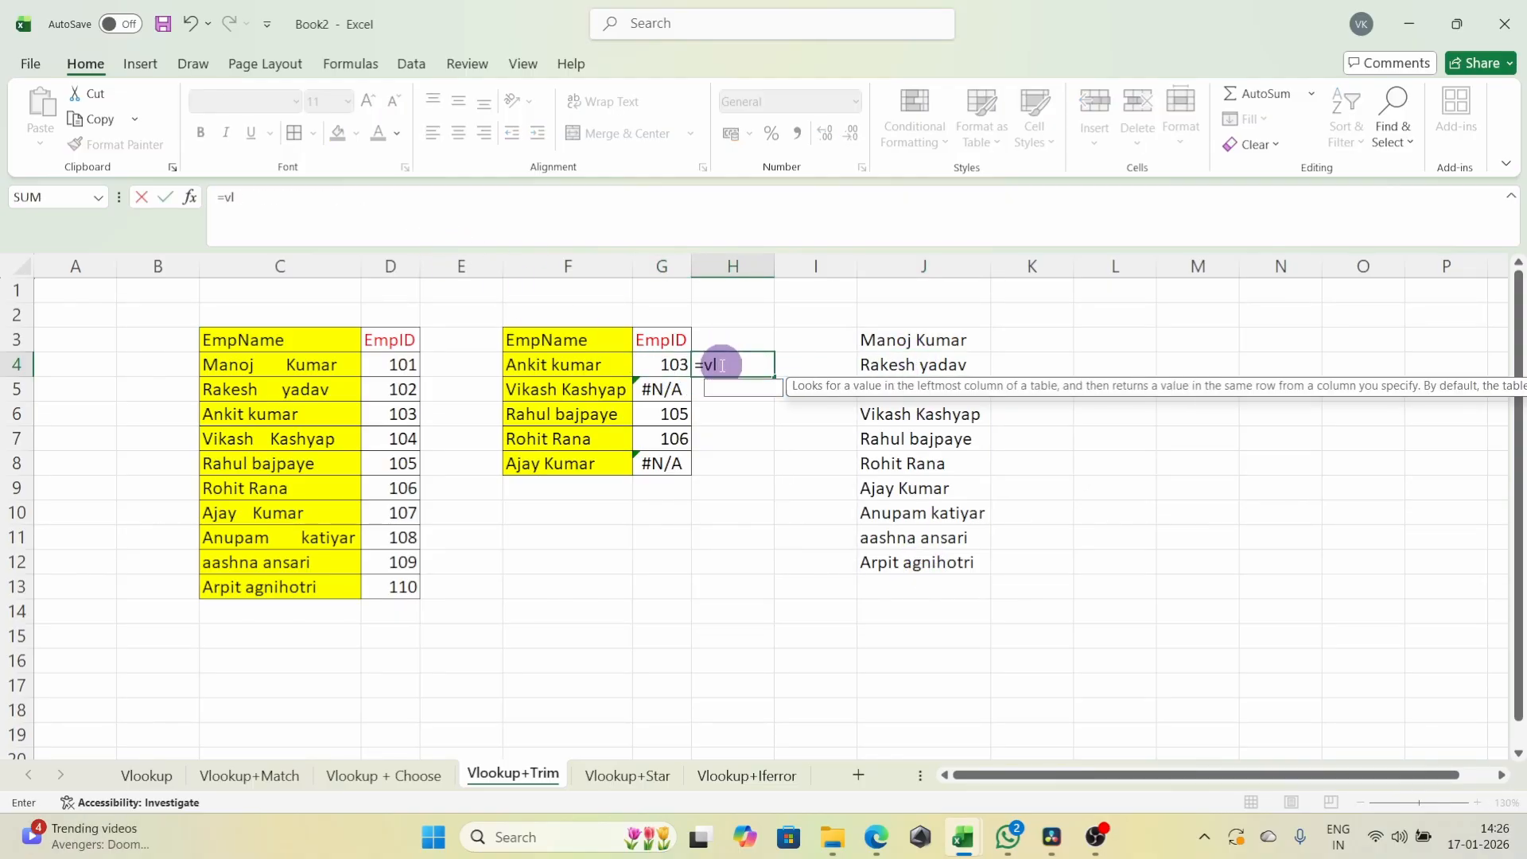
key(Tab)
key(Left)
key(Left)
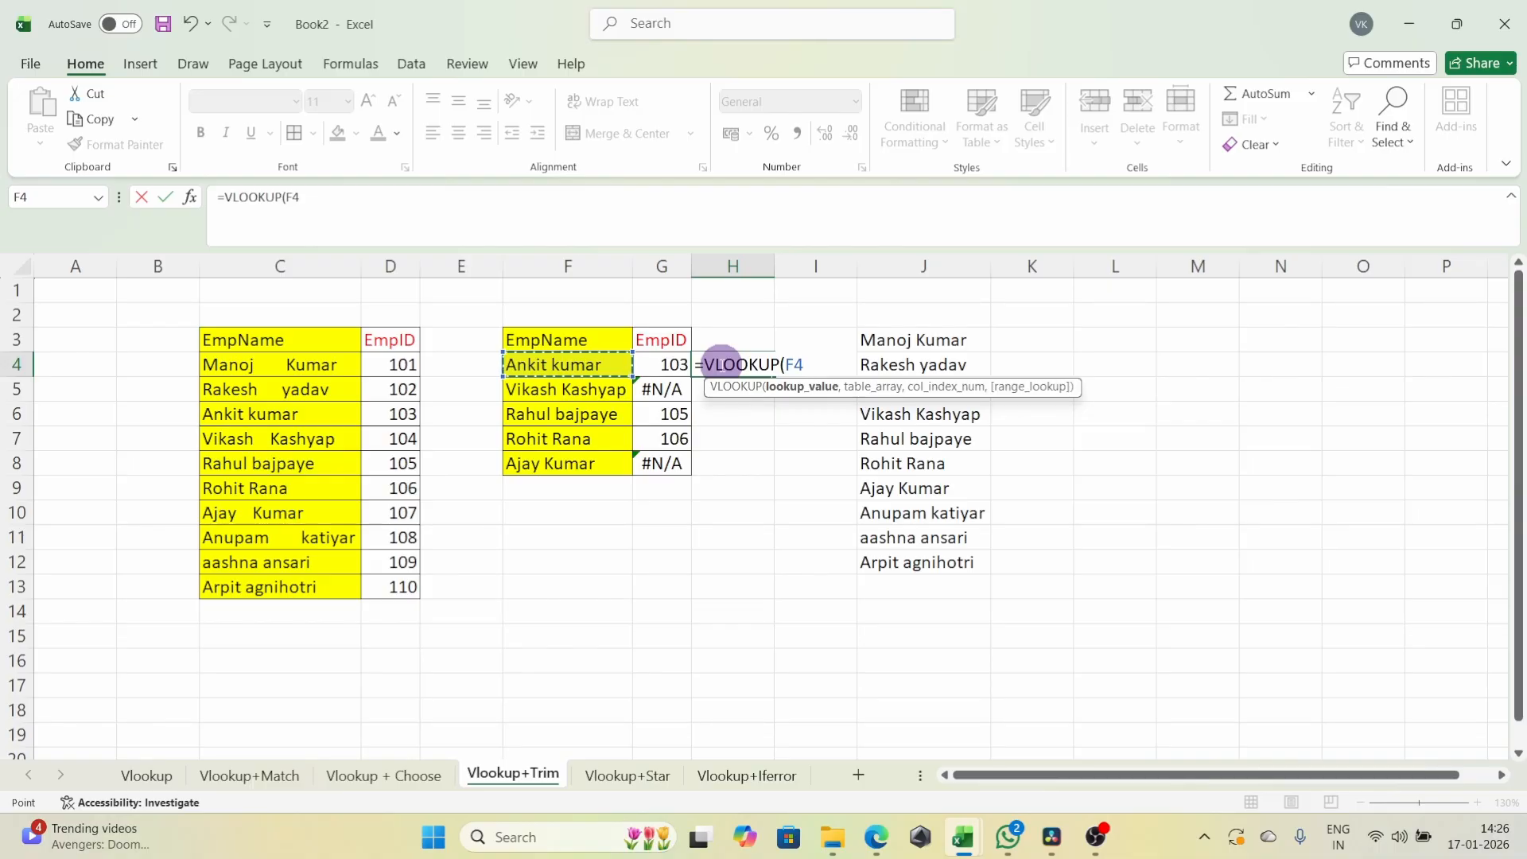
text(,)
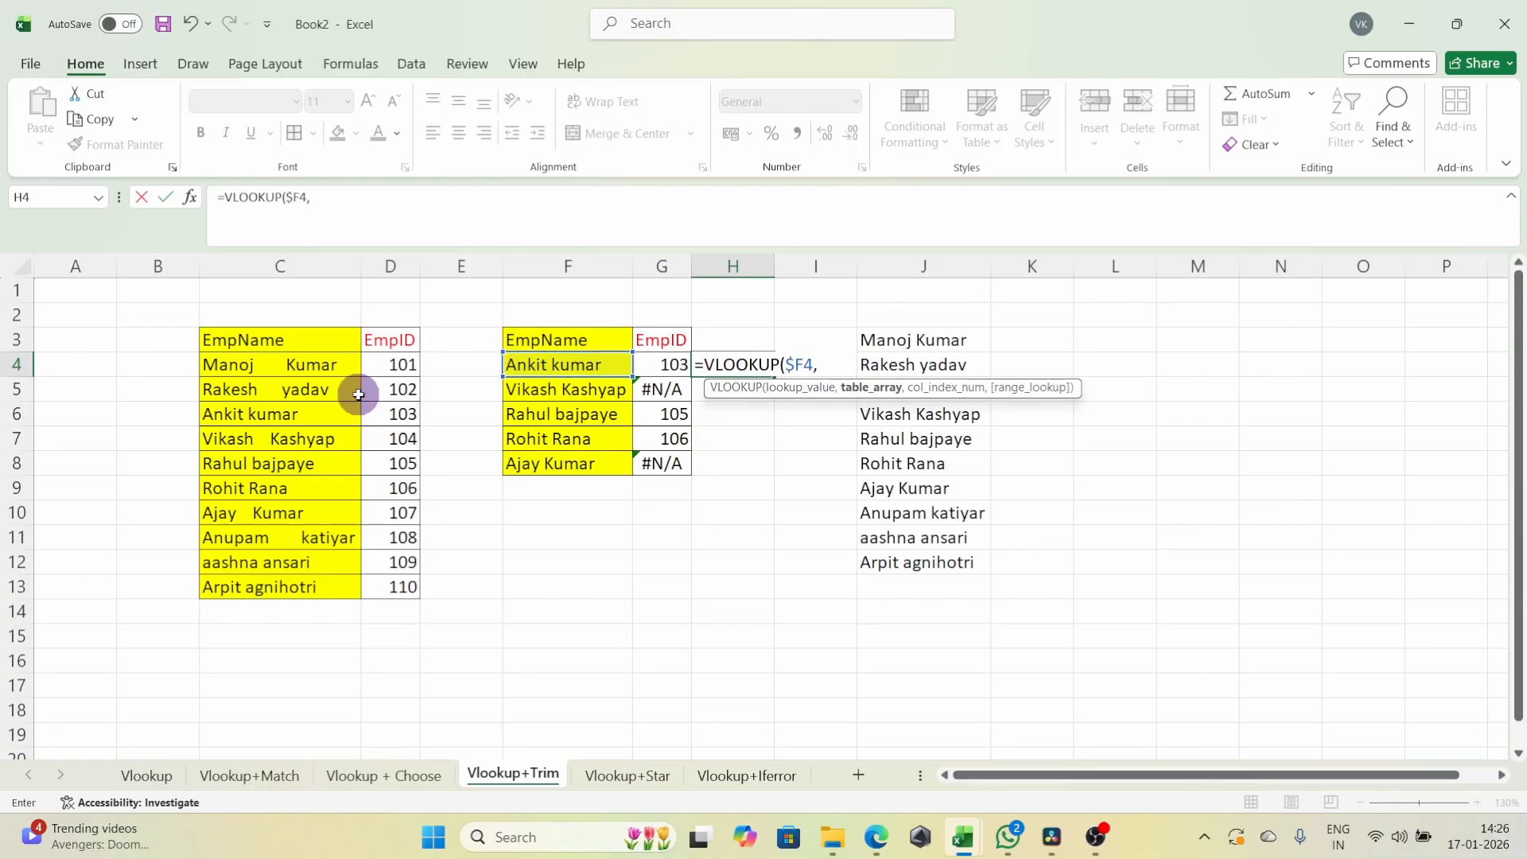
- Enter TRIM($C$3:$D$13) as the table array of the H4 formula, with both ends of the range locked
text(trim)
key(Tab)
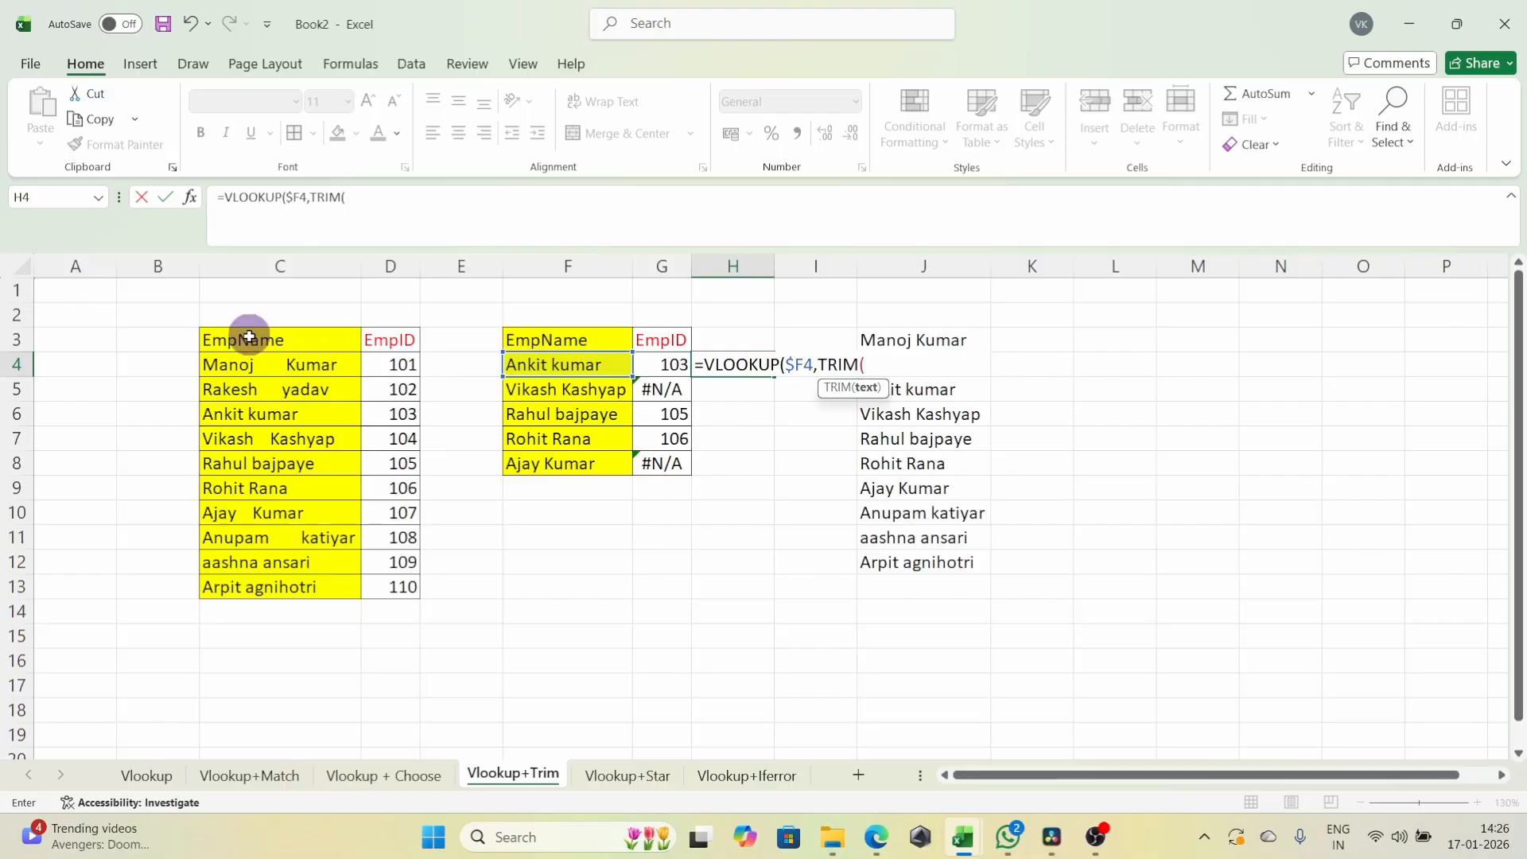
drag(249, 337, 384, 584)
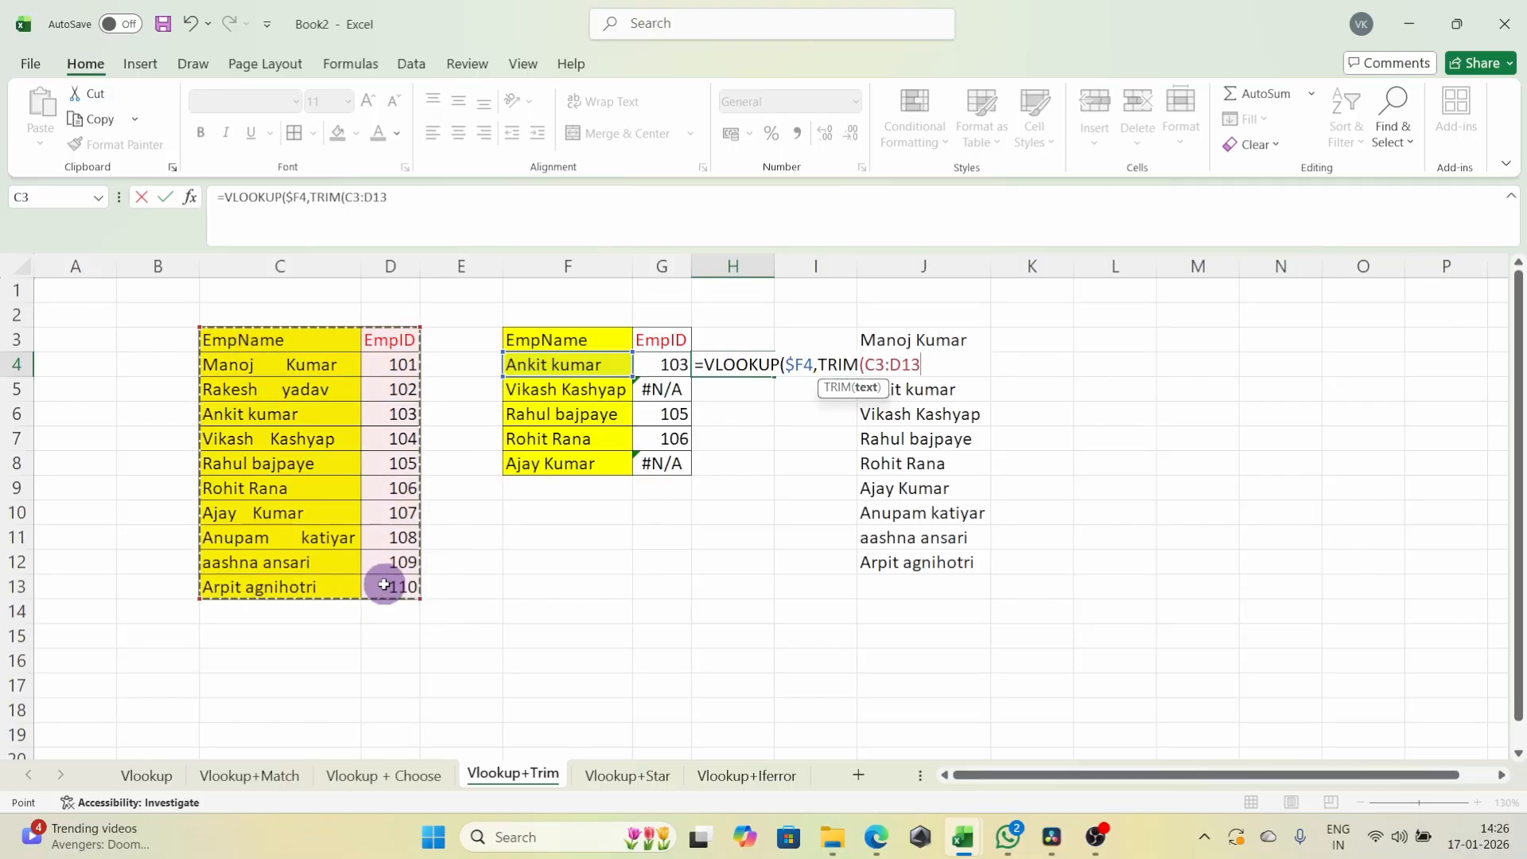
text(,)
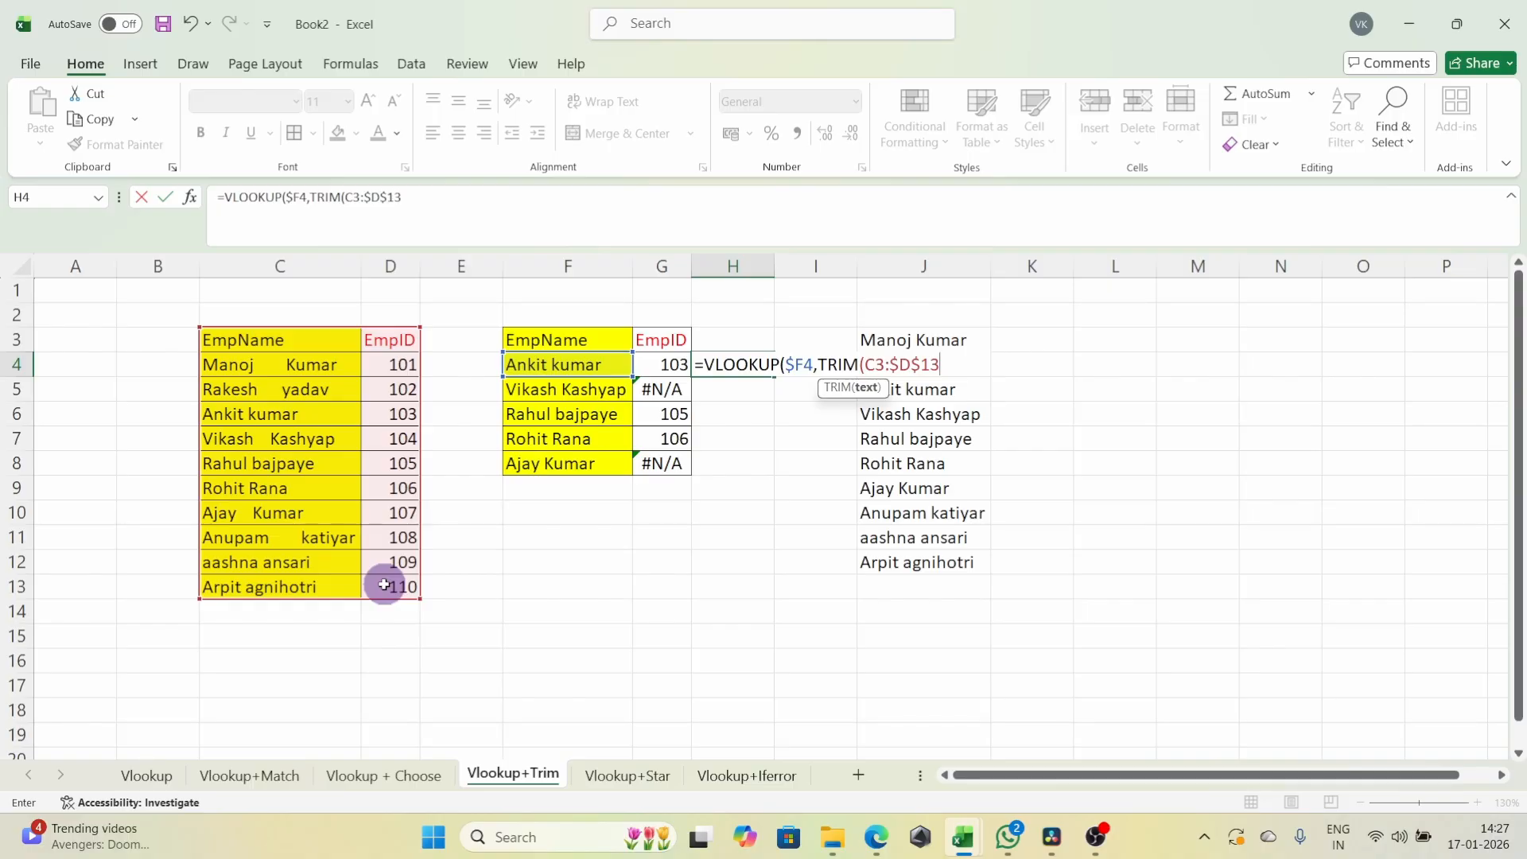
key(Return)
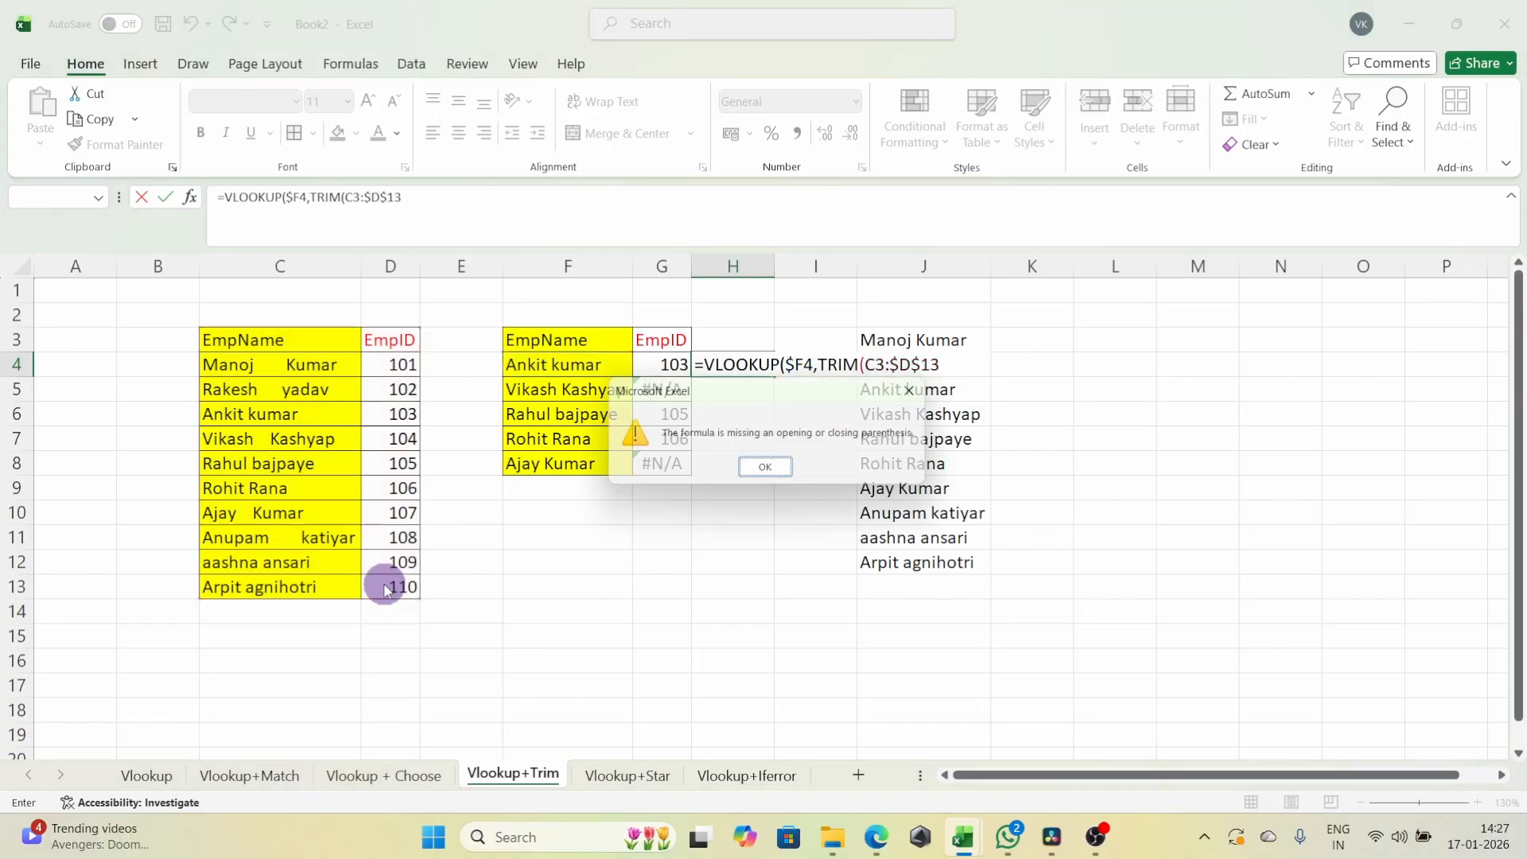
key(Return)
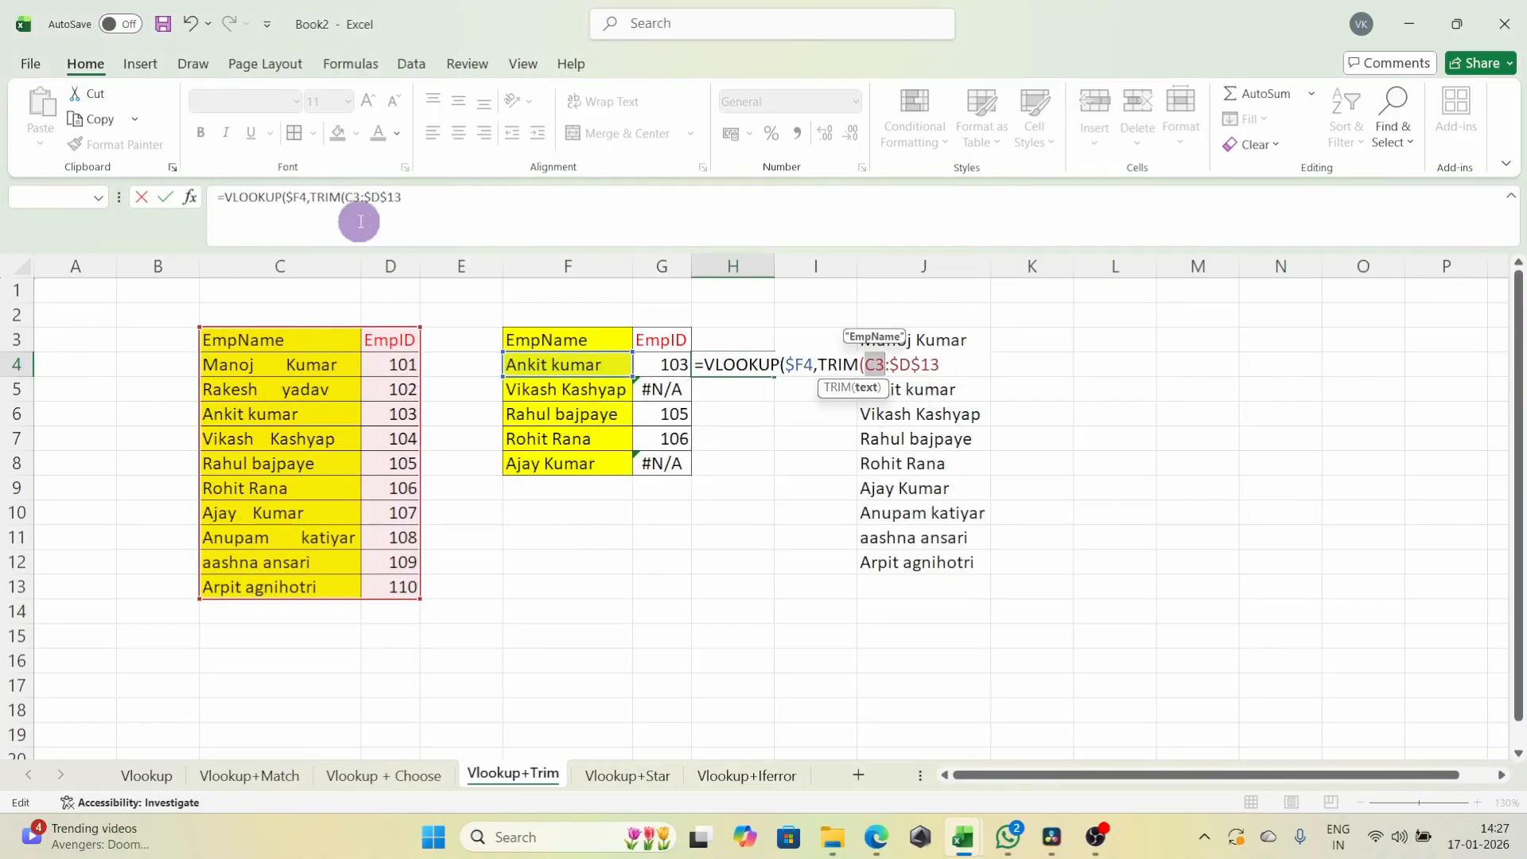
key(F4)
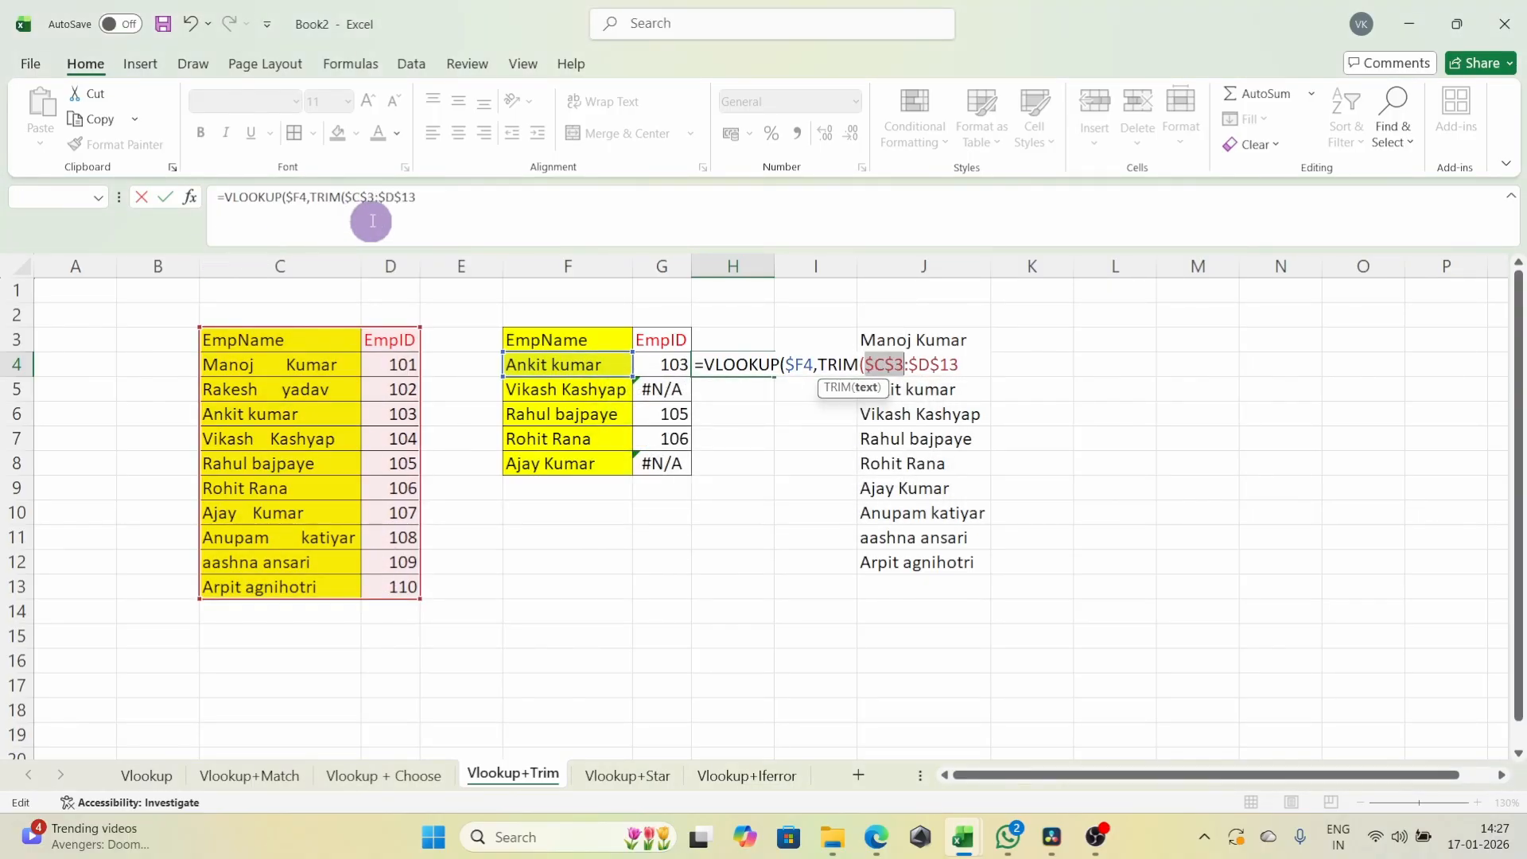
click(460, 201)
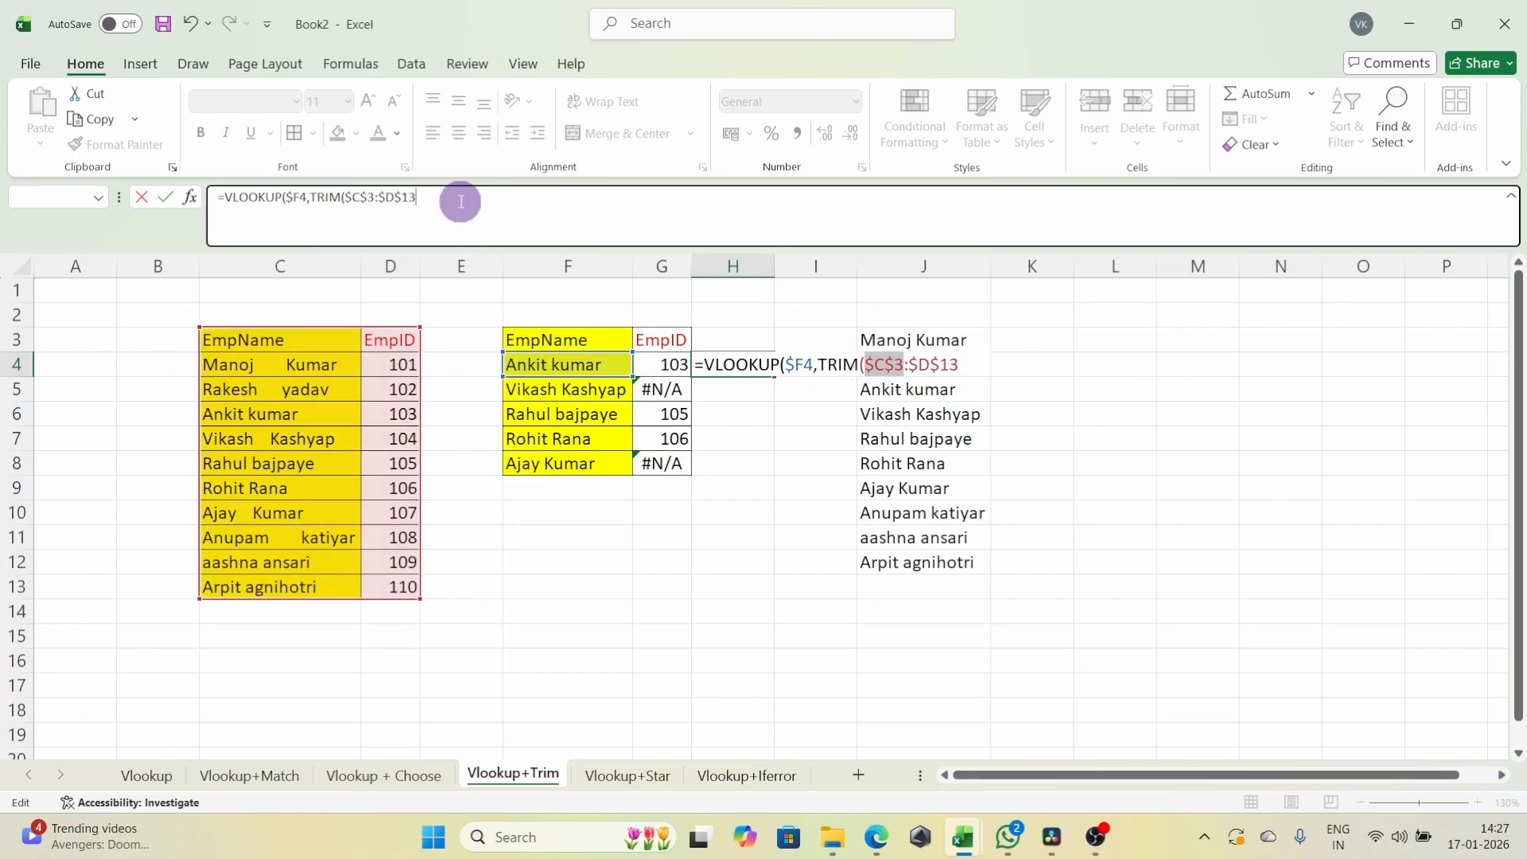
click(967, 363)
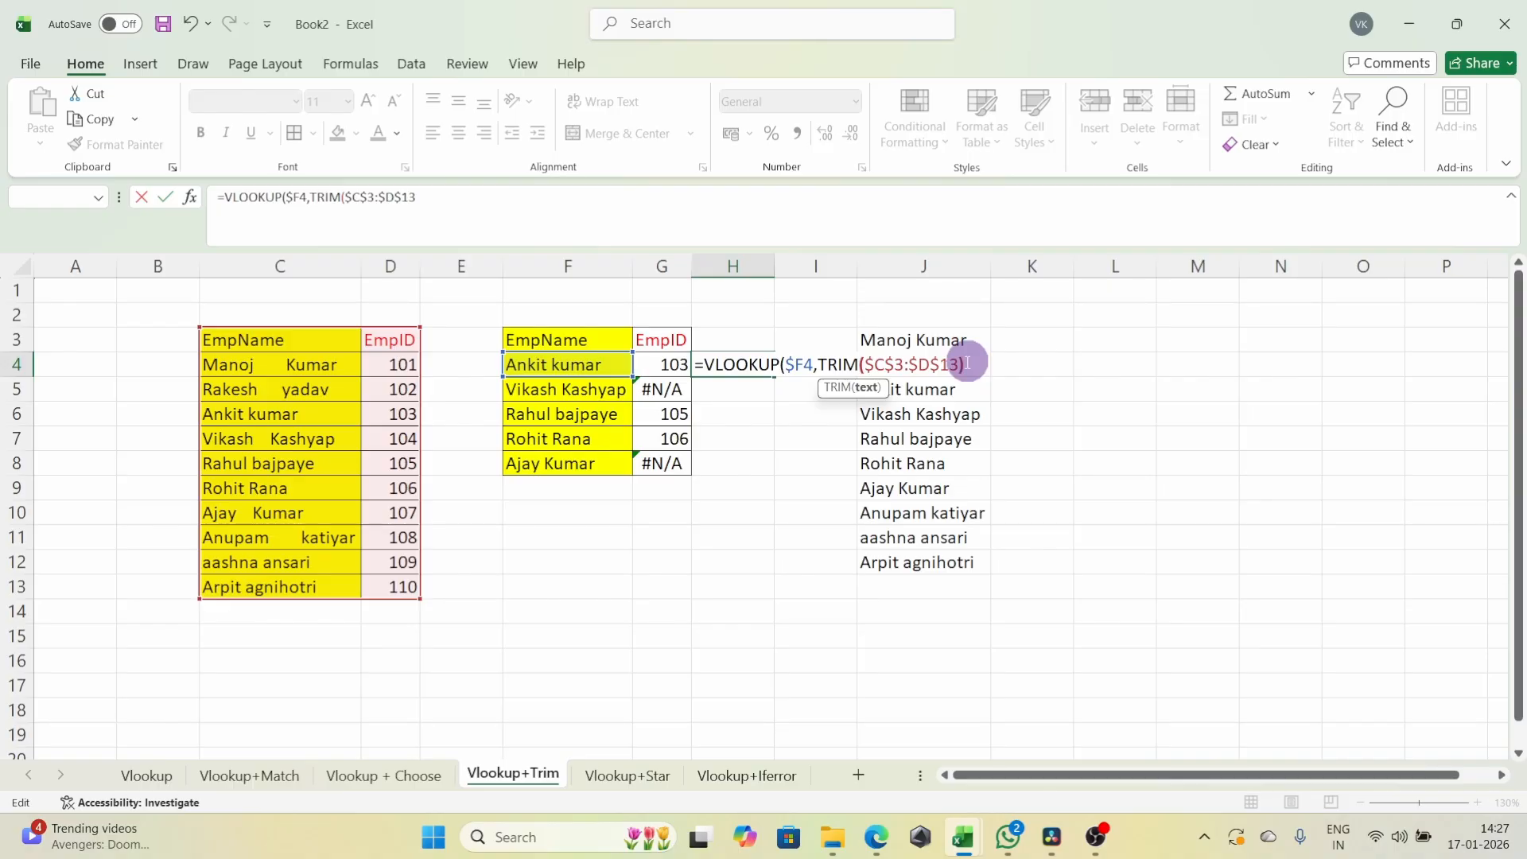
text())
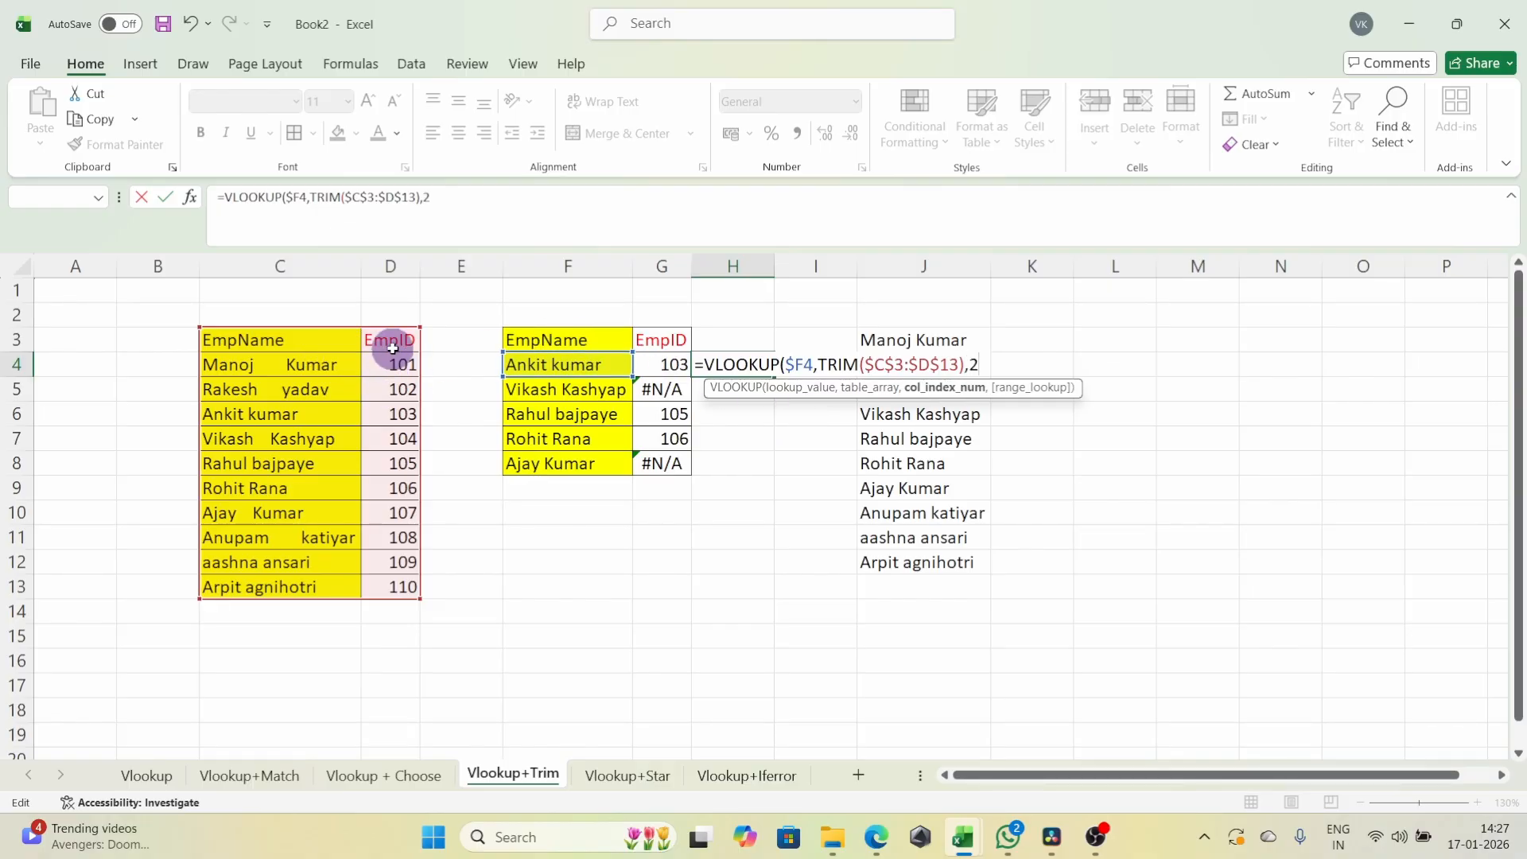
- Complete the H4 formula with column index 2 and exact match 0, and fill it down to H8
text(,0))
key(Return)
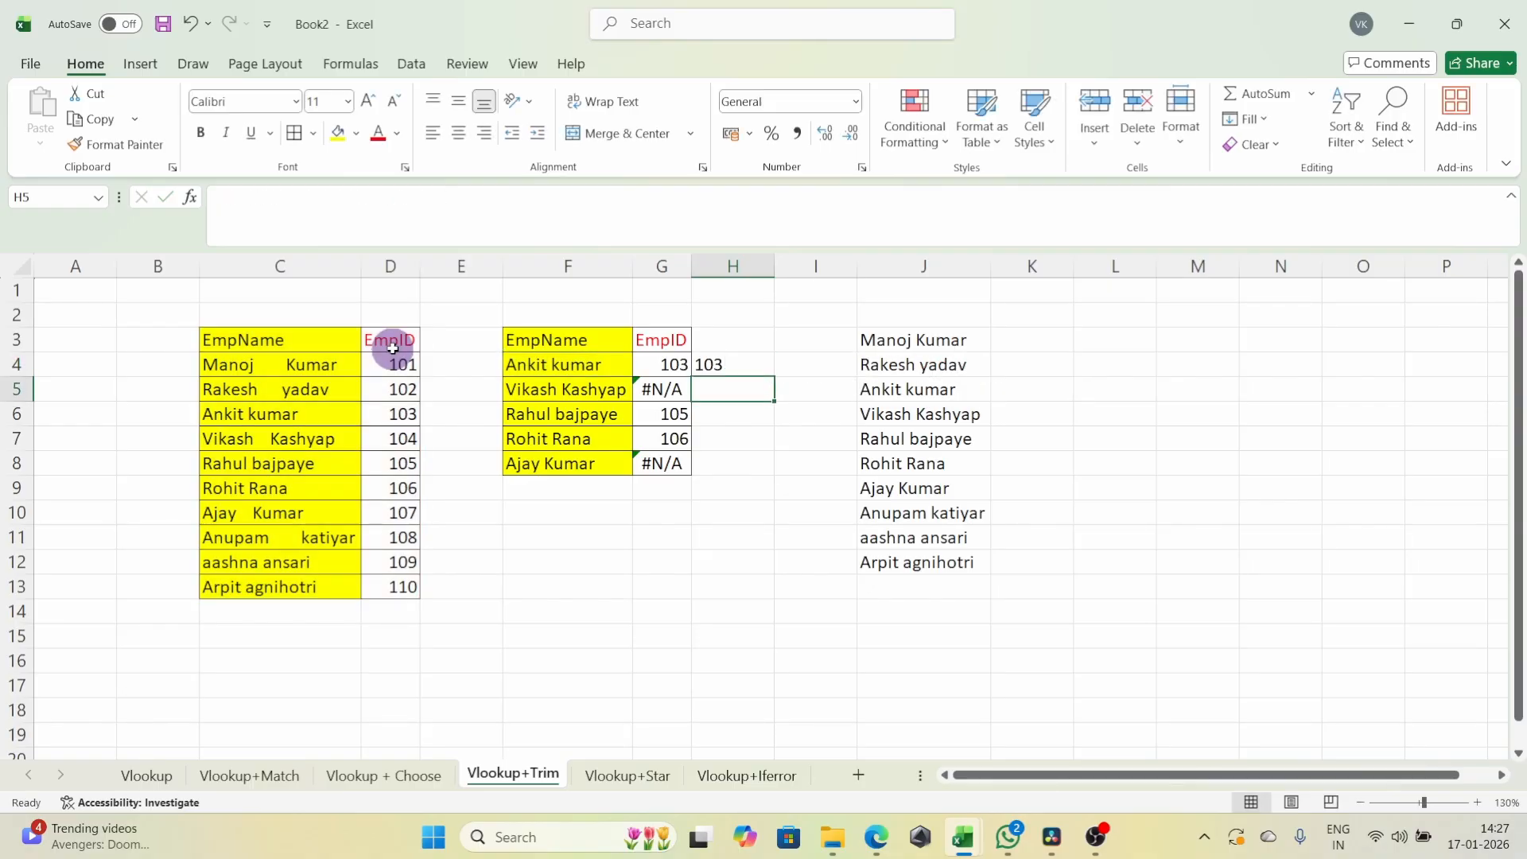
click(747, 365)
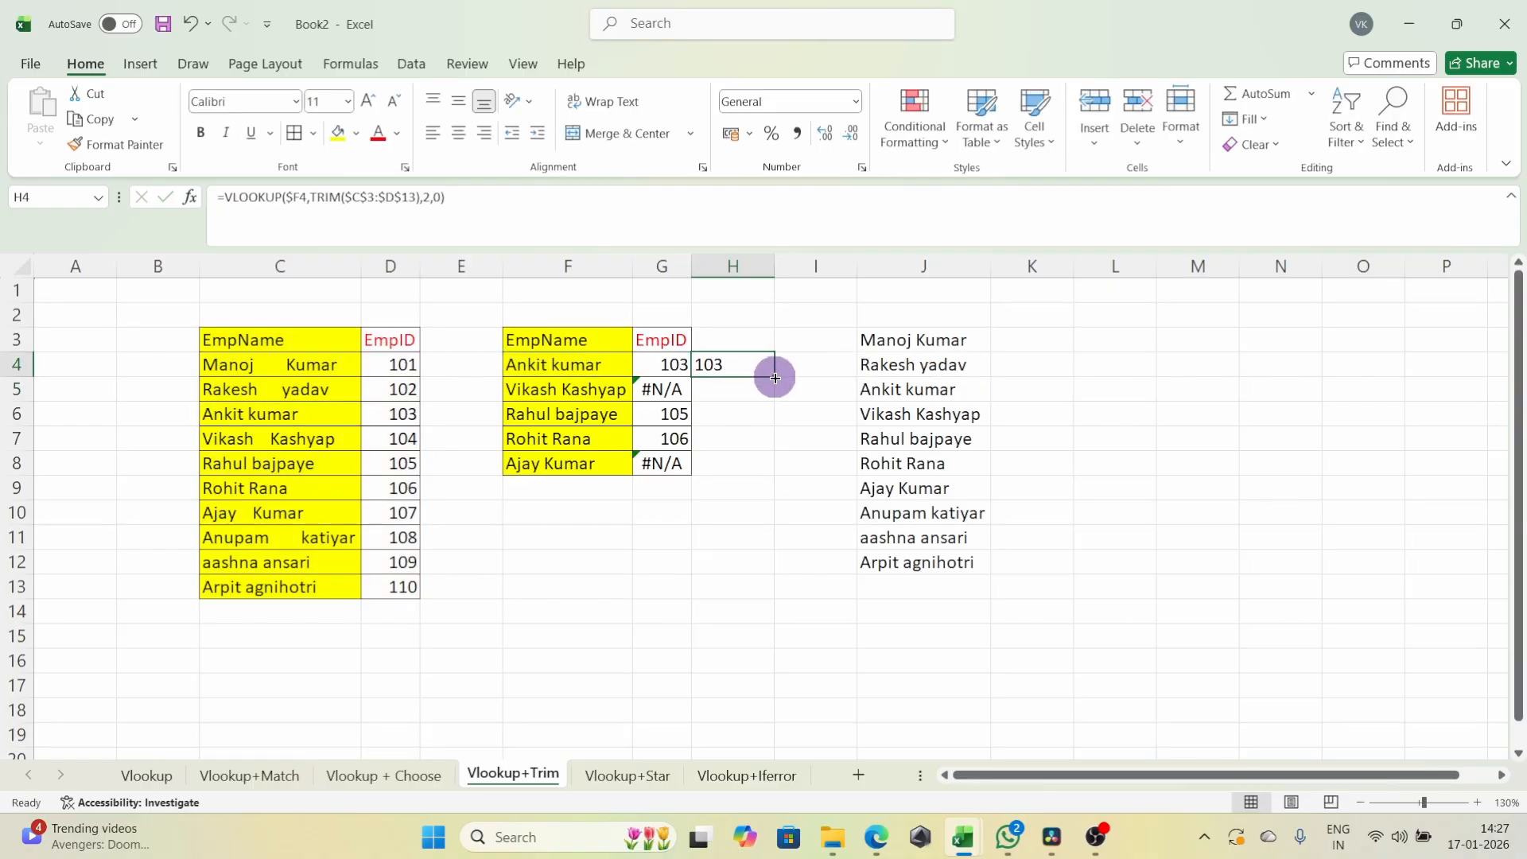
double_click(775, 378)
- Check the ID returned in H5 for the name in F5 against the source entry in C7:D7
click(586, 391)
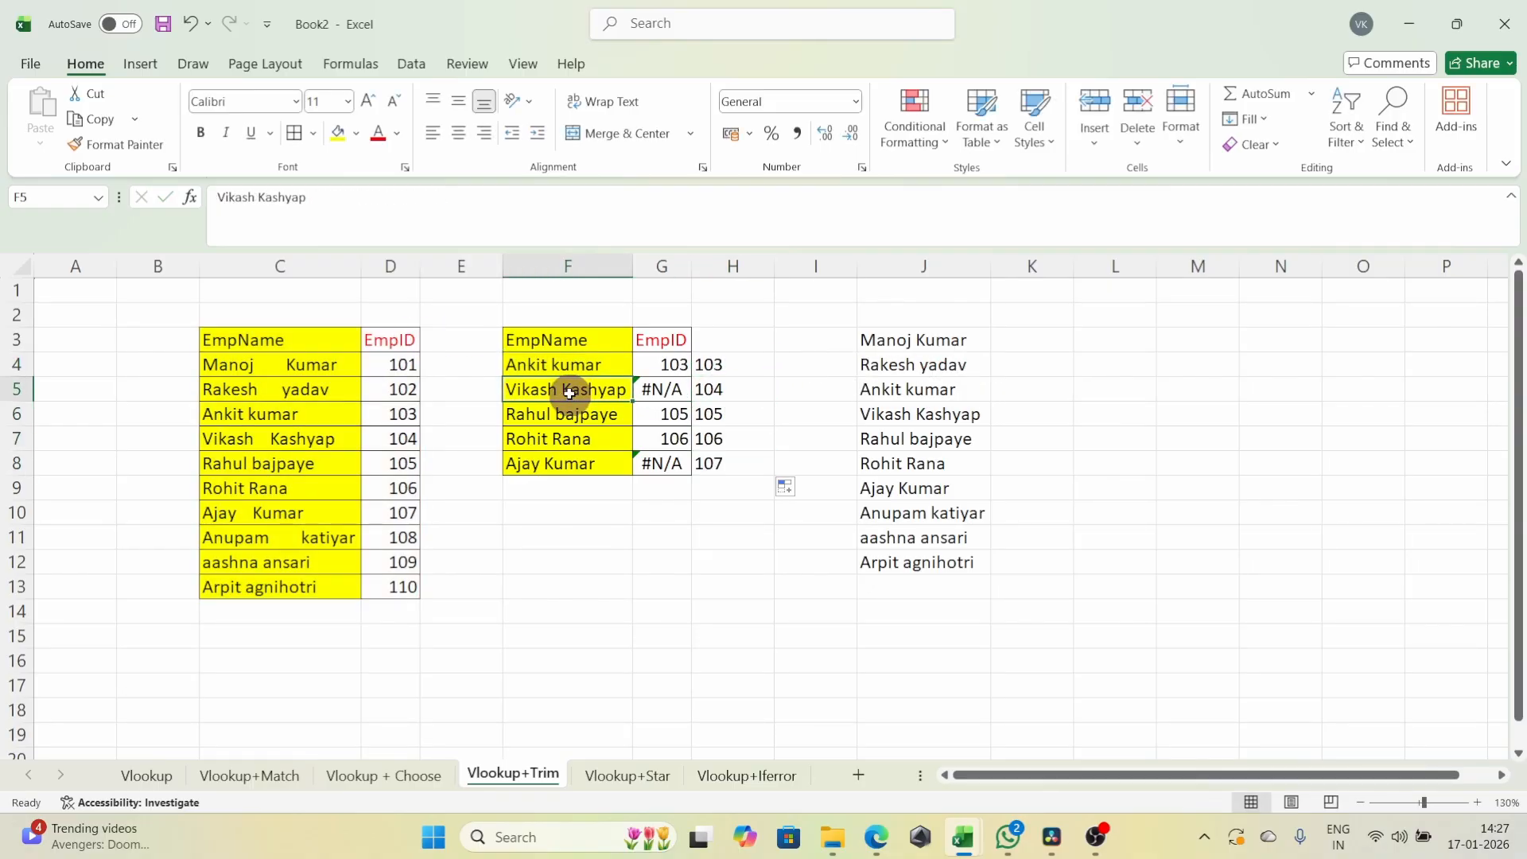
click(266, 435)
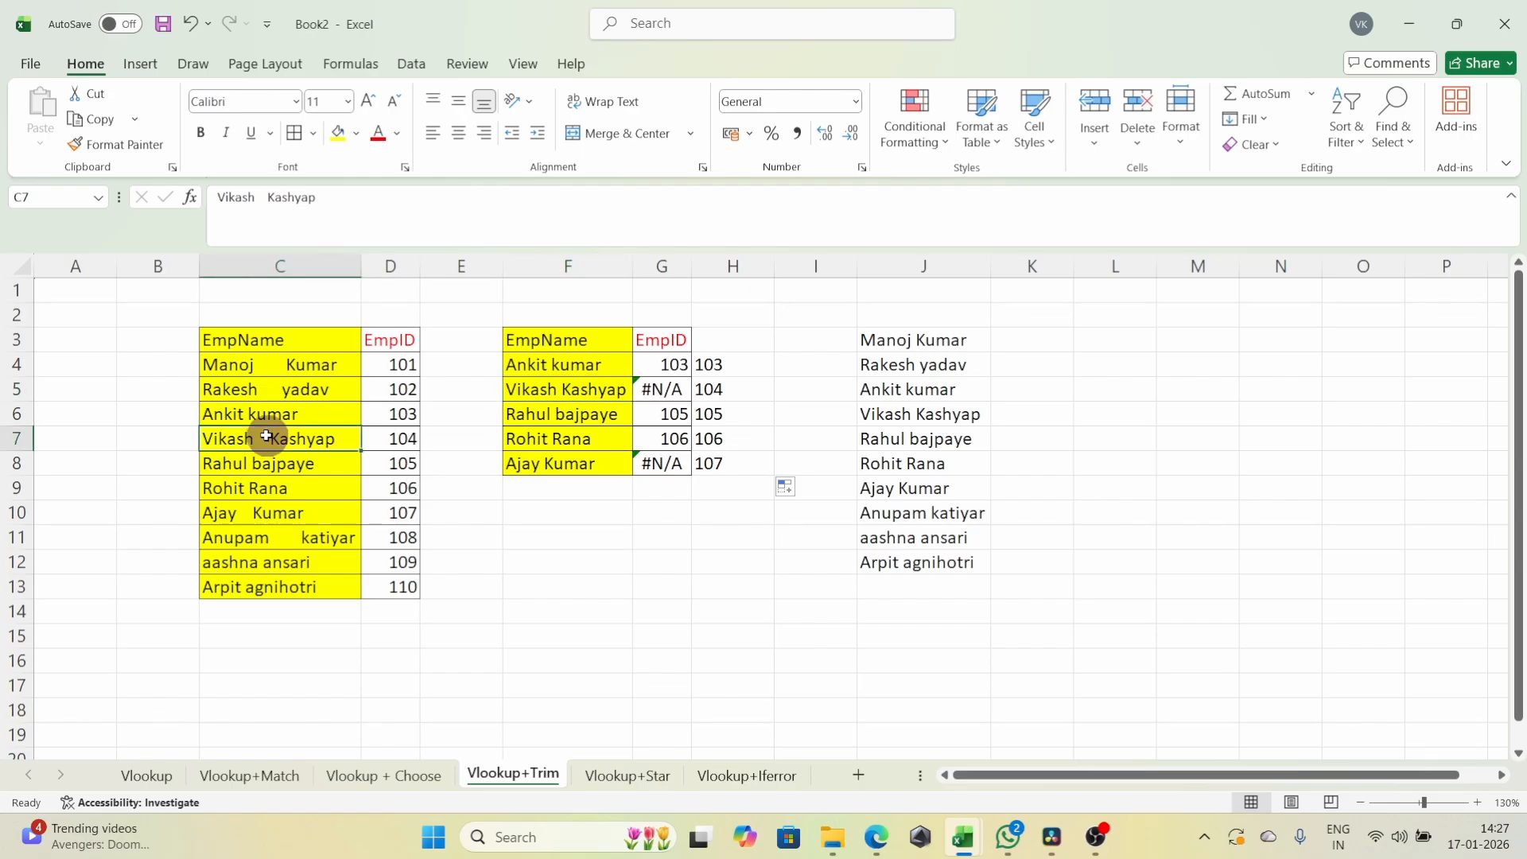
click(395, 440)
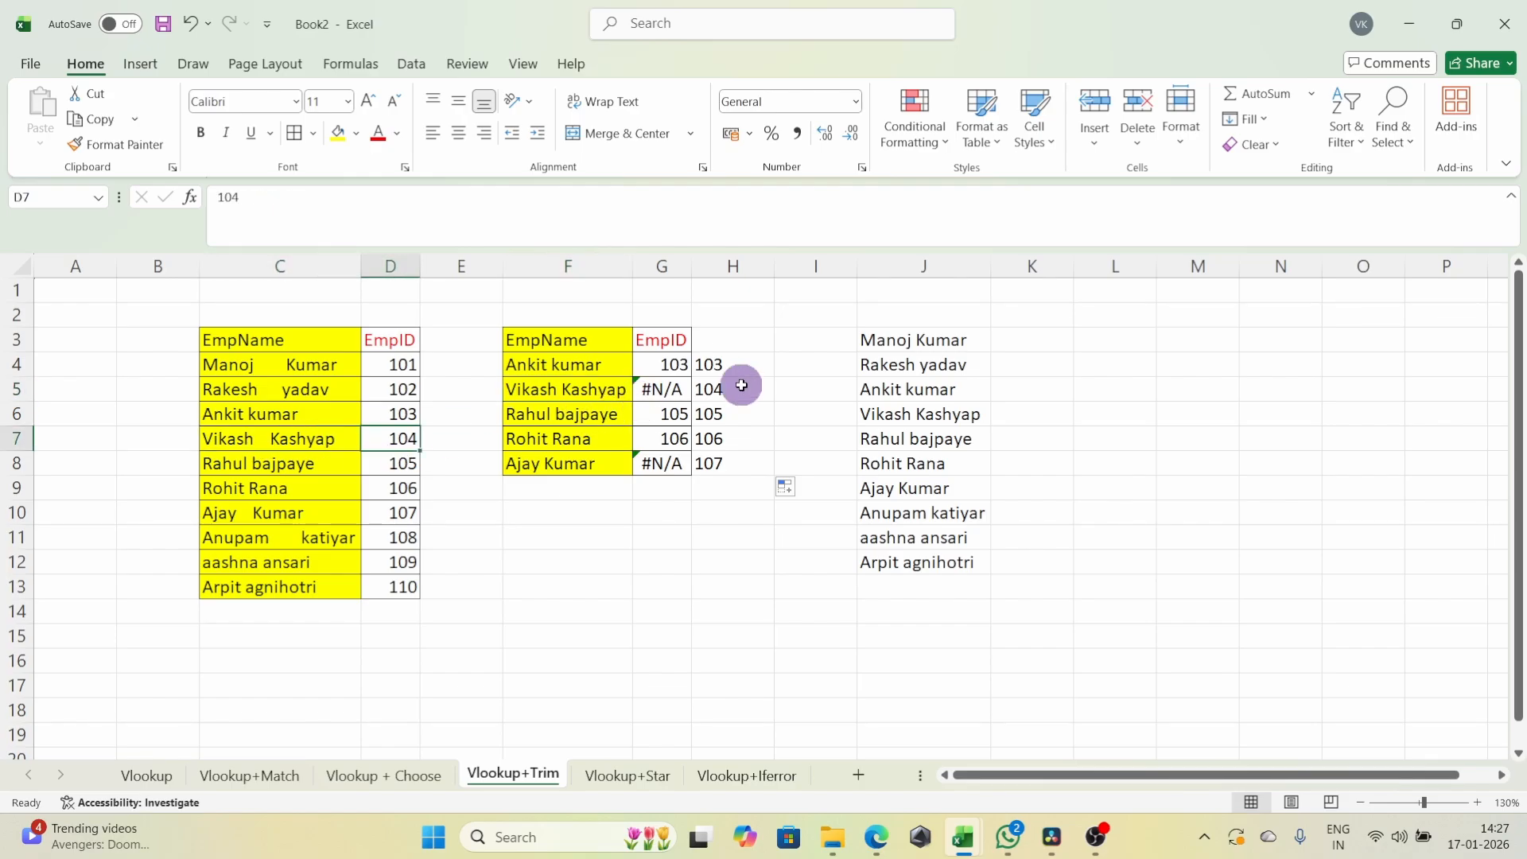
drag(741, 385, 565, 384)
click(561, 387)
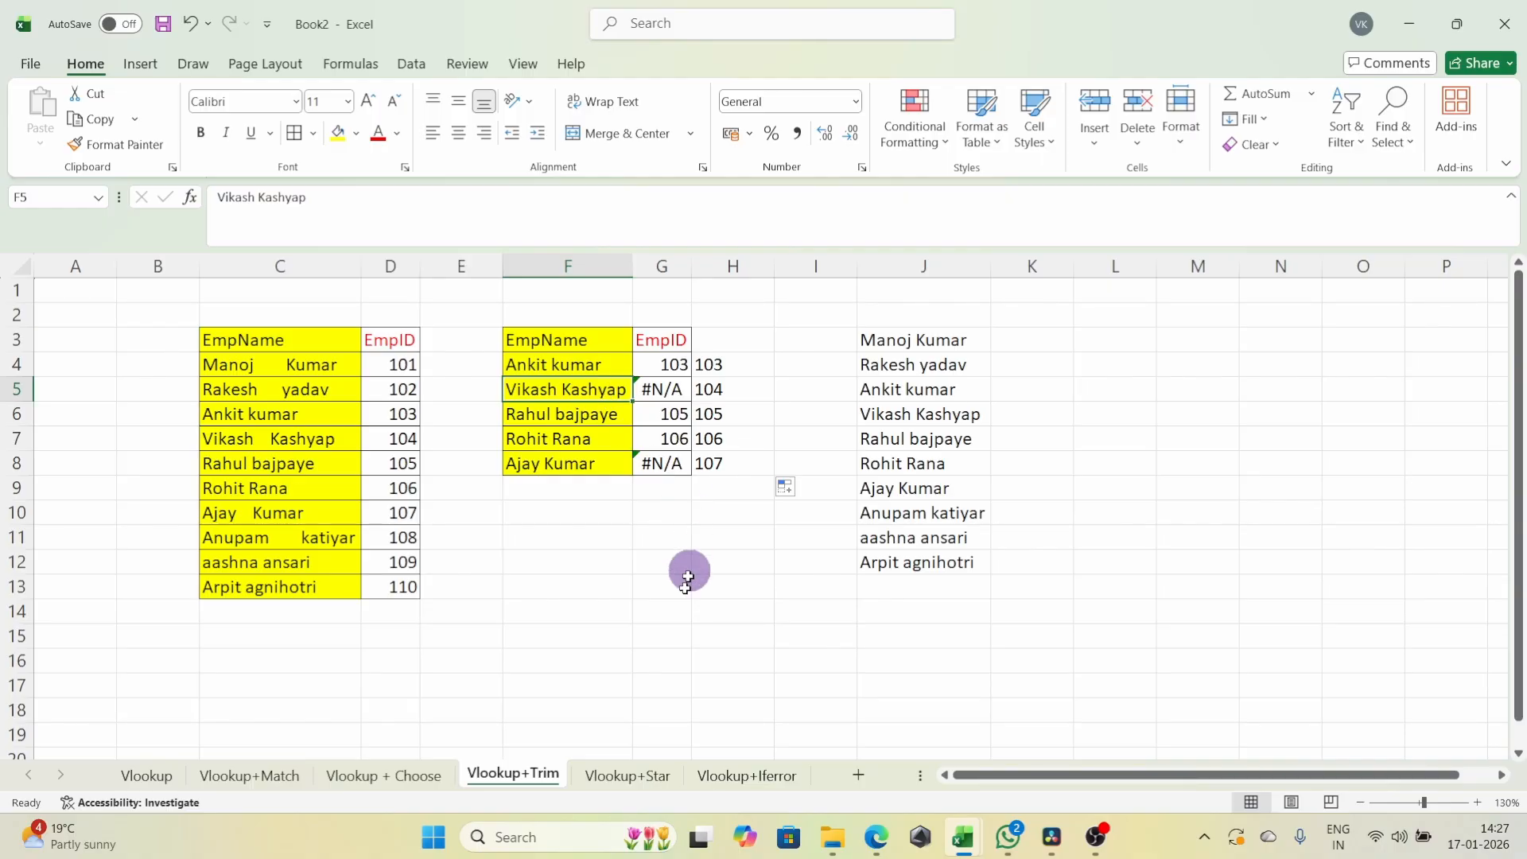
- Open the Vlookup+Star sheet and compare the full names in C6:C15 with the partial lookup names in F6:F11
click(616, 781)
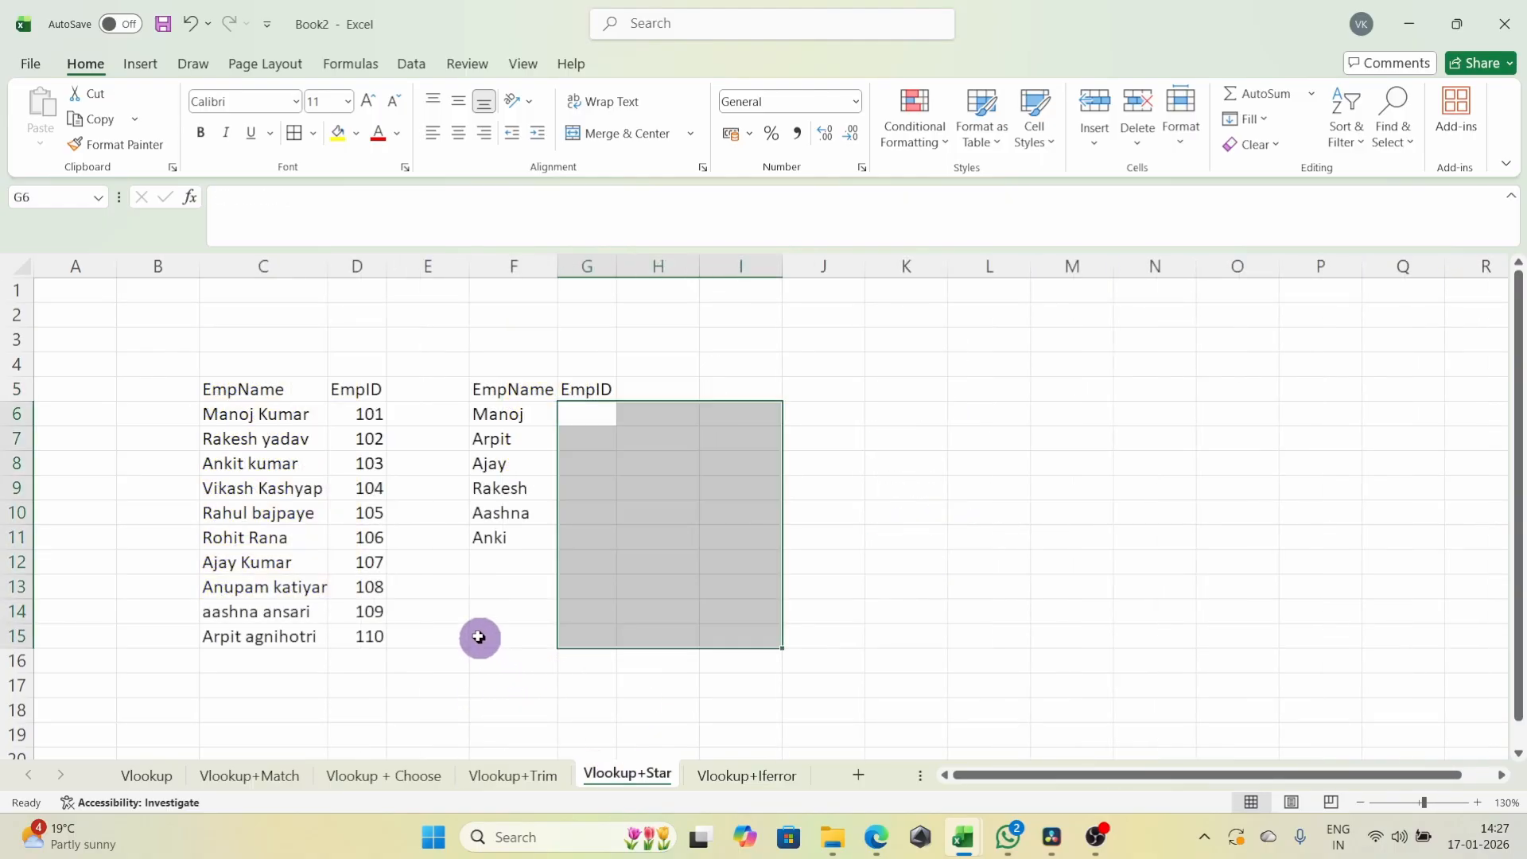
click(457, 609)
click(577, 421)
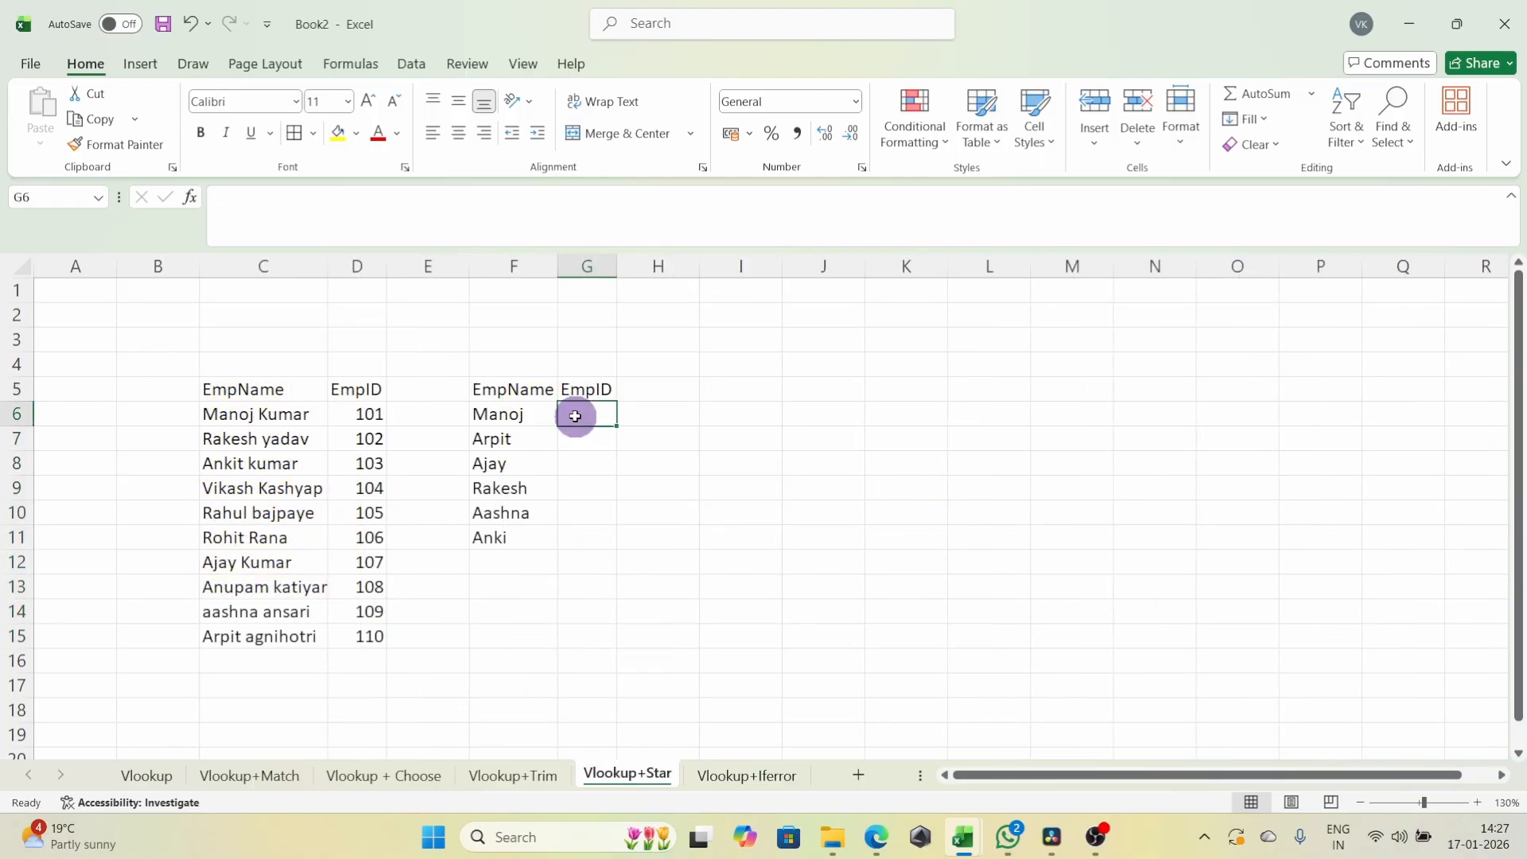
click(487, 413)
drag(284, 415, 286, 632)
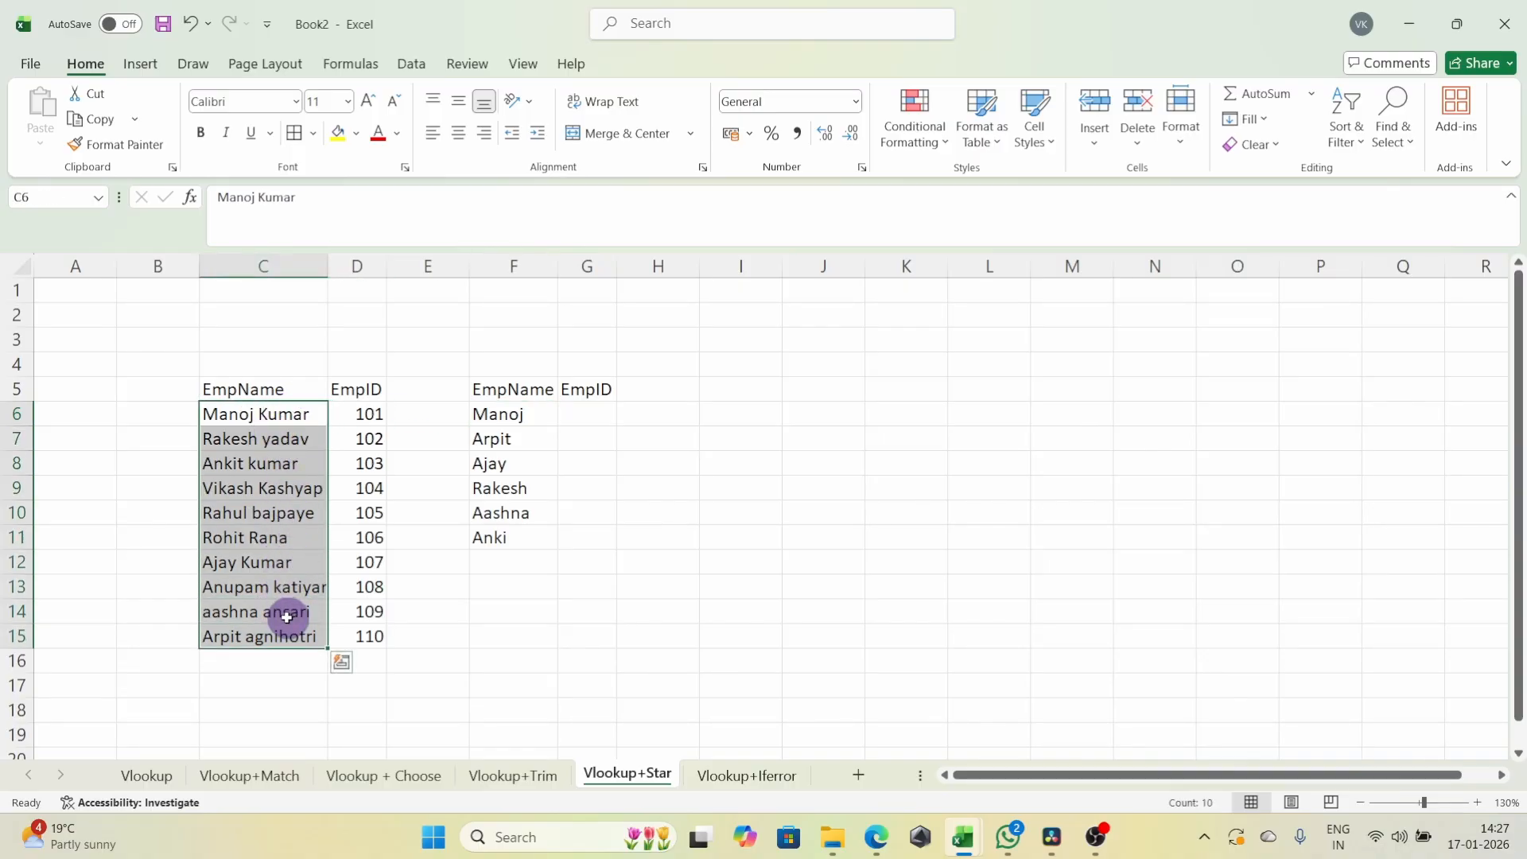
drag(539, 413, 518, 535)
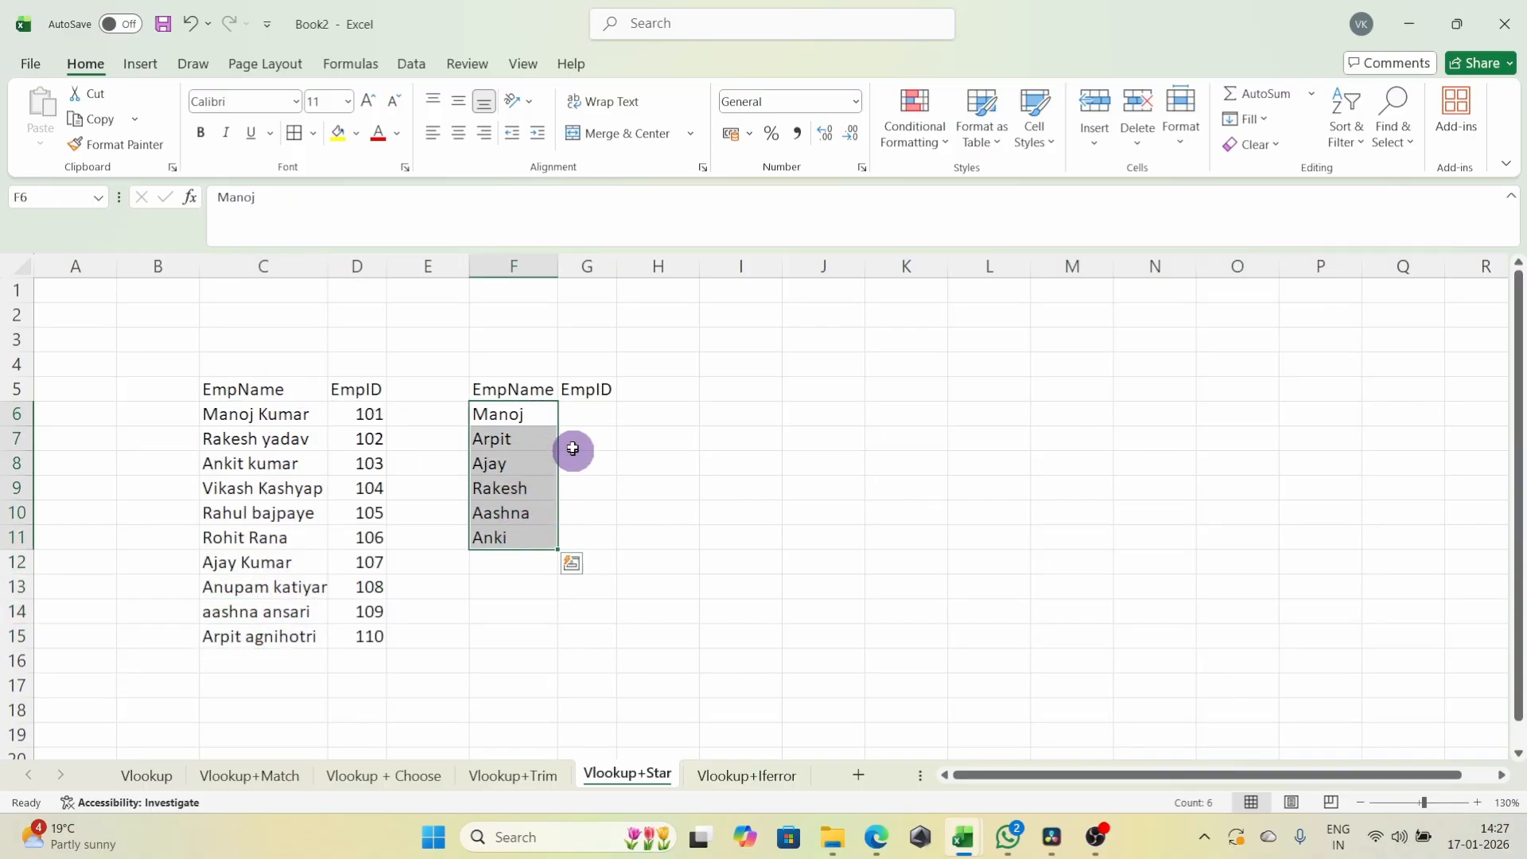
click(572, 414)
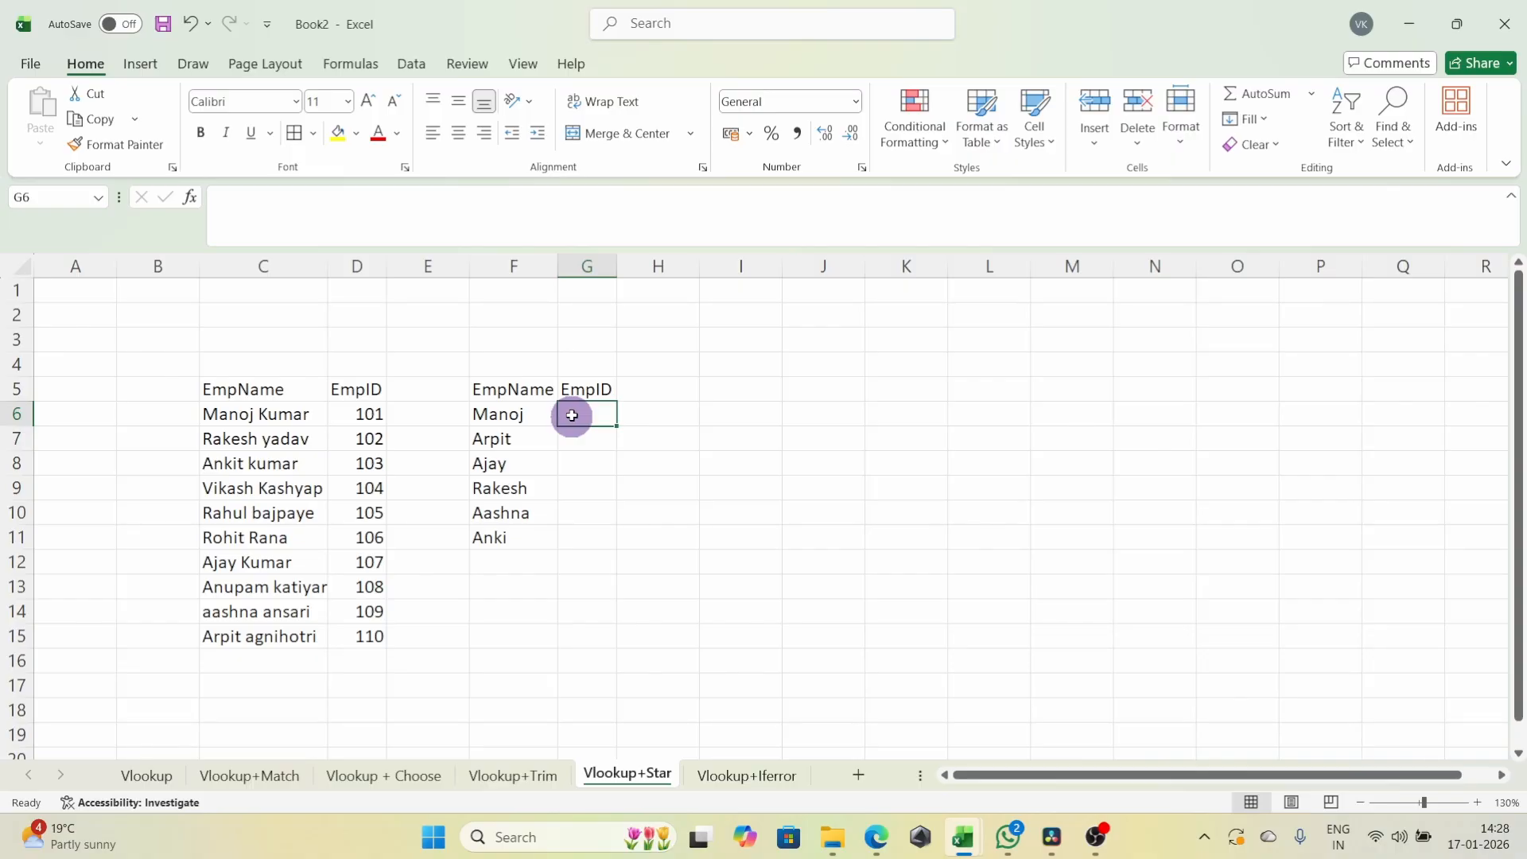
text(=vlo)
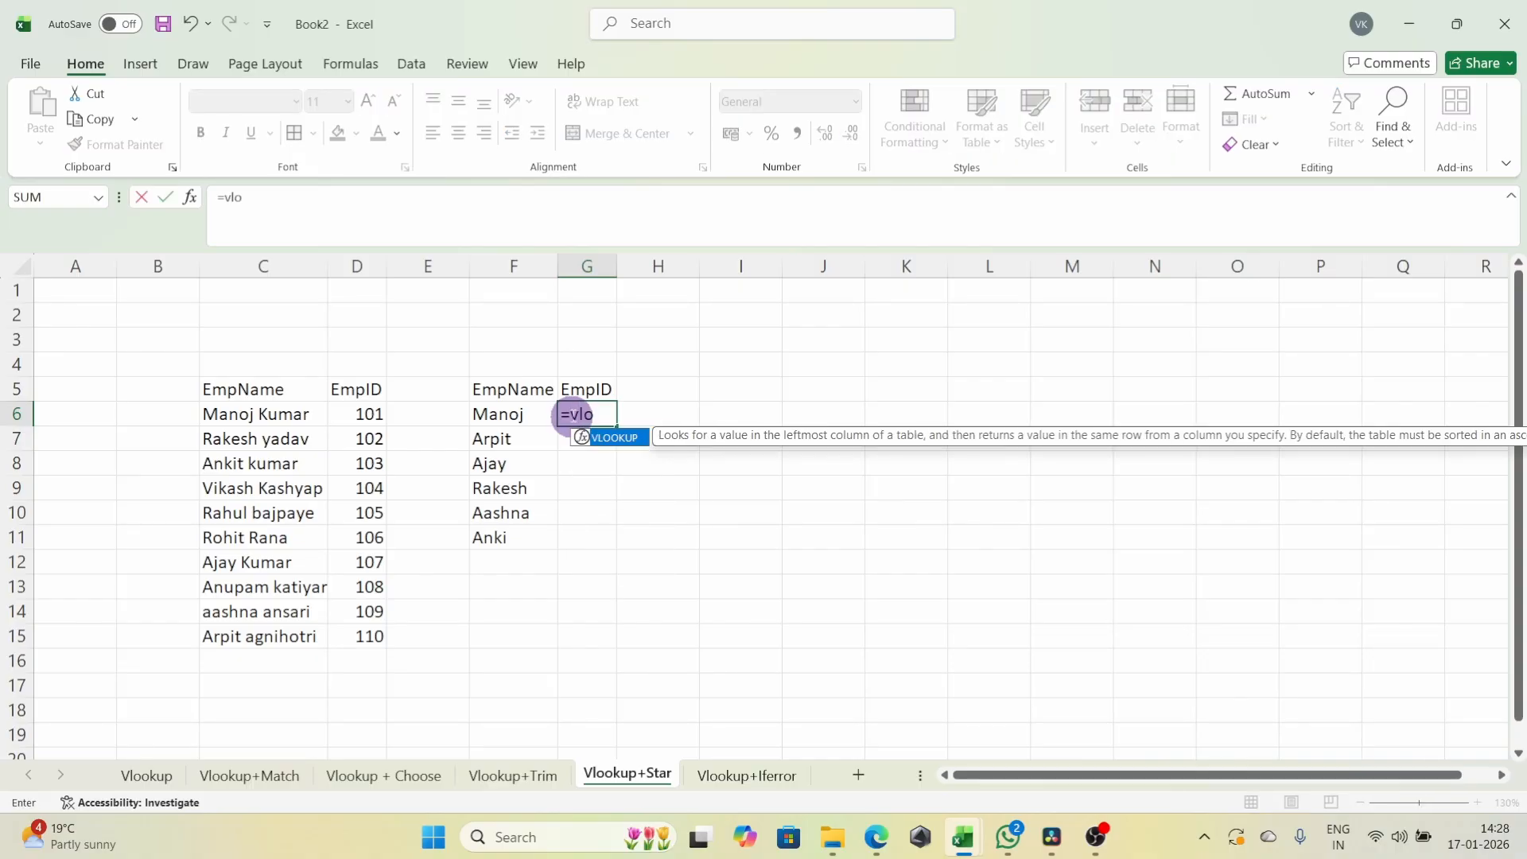
key(Tab)
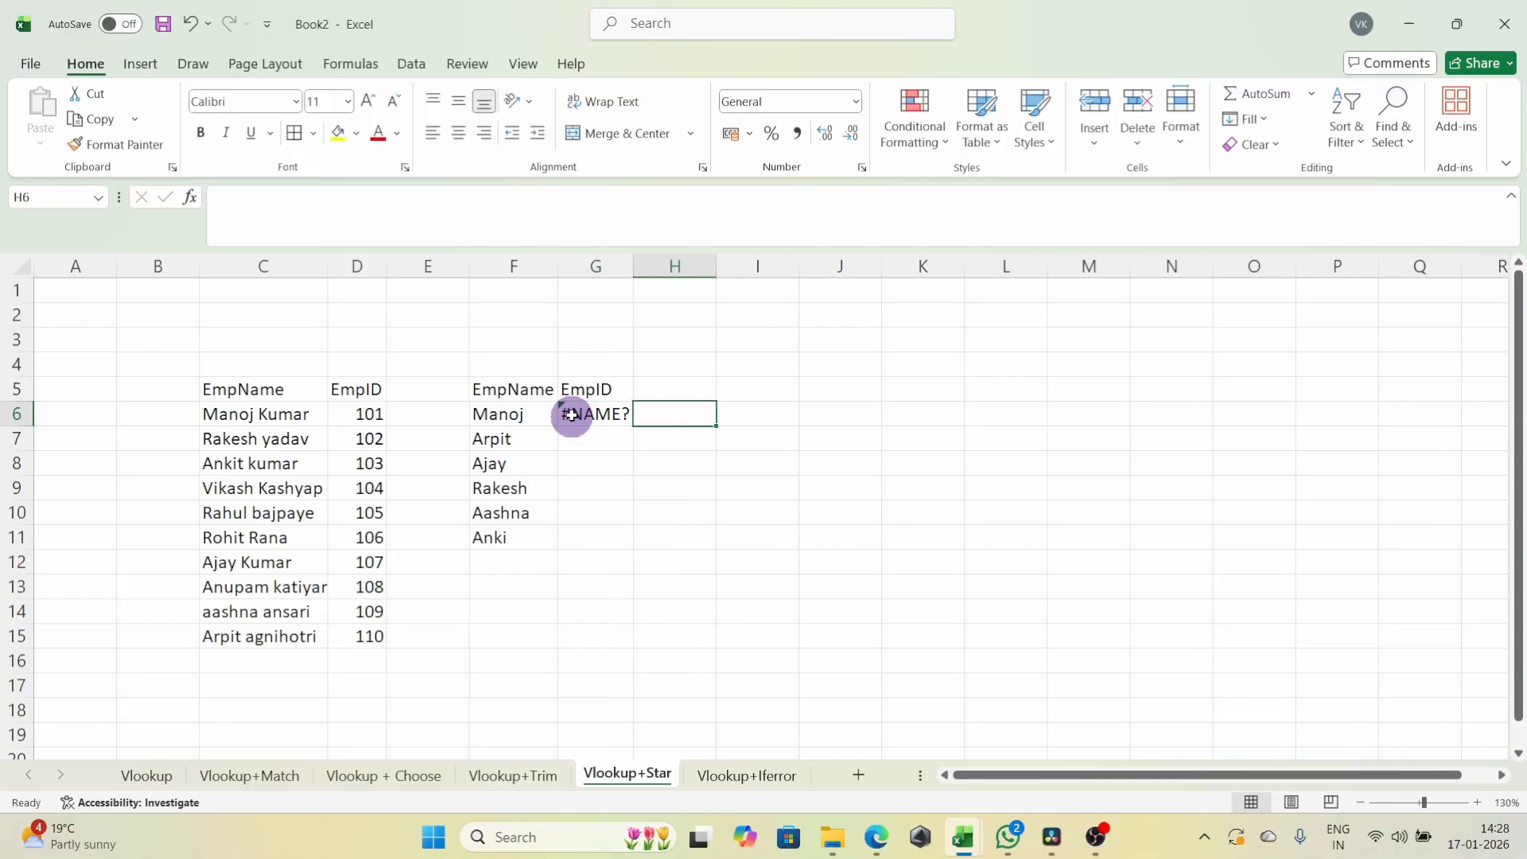
- Begin a VLOOKUP formula in G6 with $F6 as the lookup value, locking only its column
click(572, 414)
text(=vl)
key(Tab)
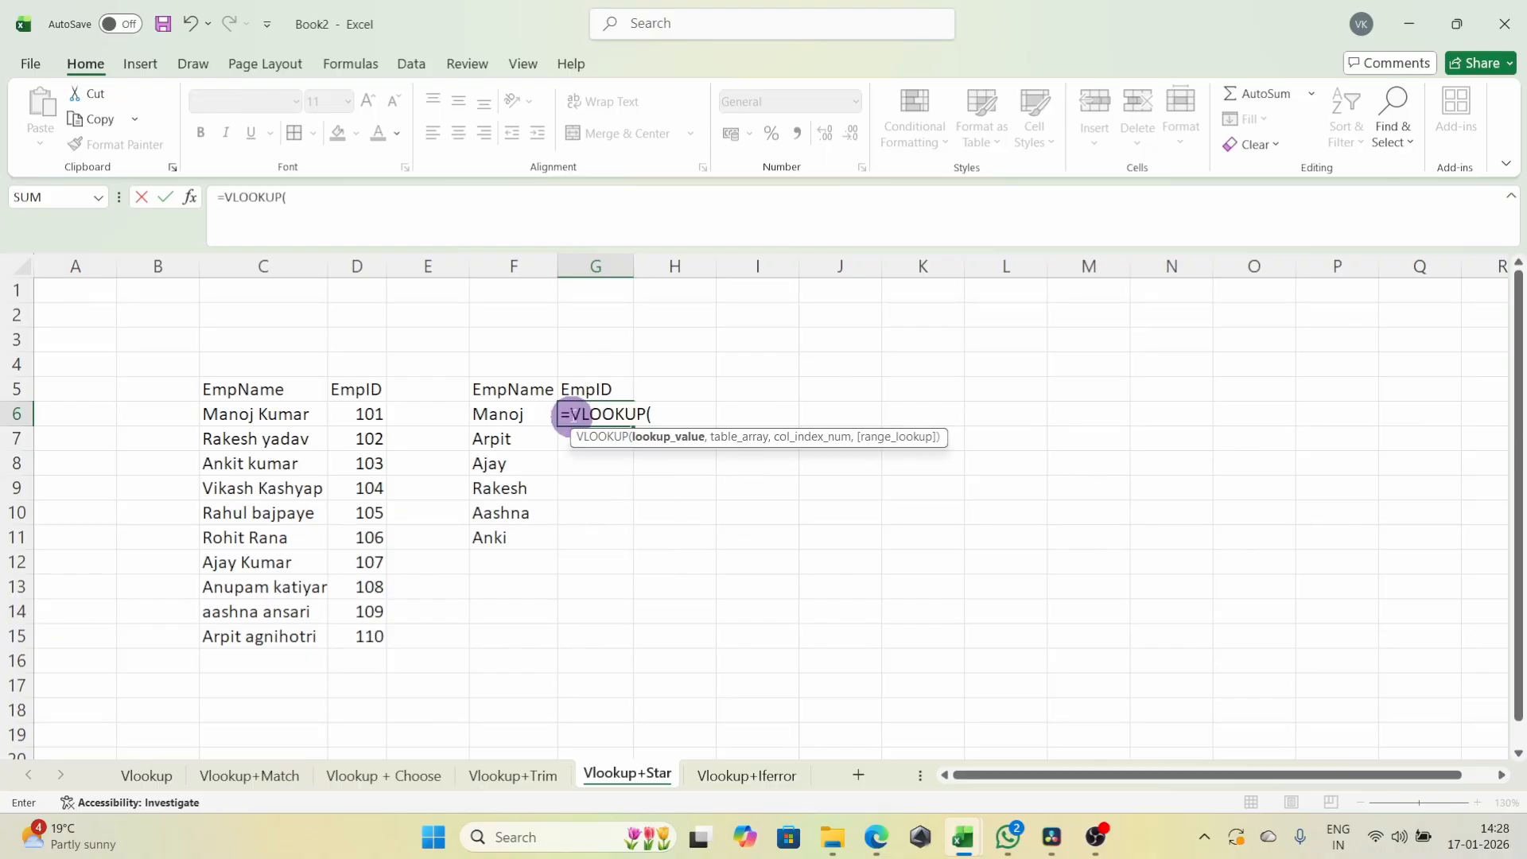
key(Left)
key(F4)
key(F4)
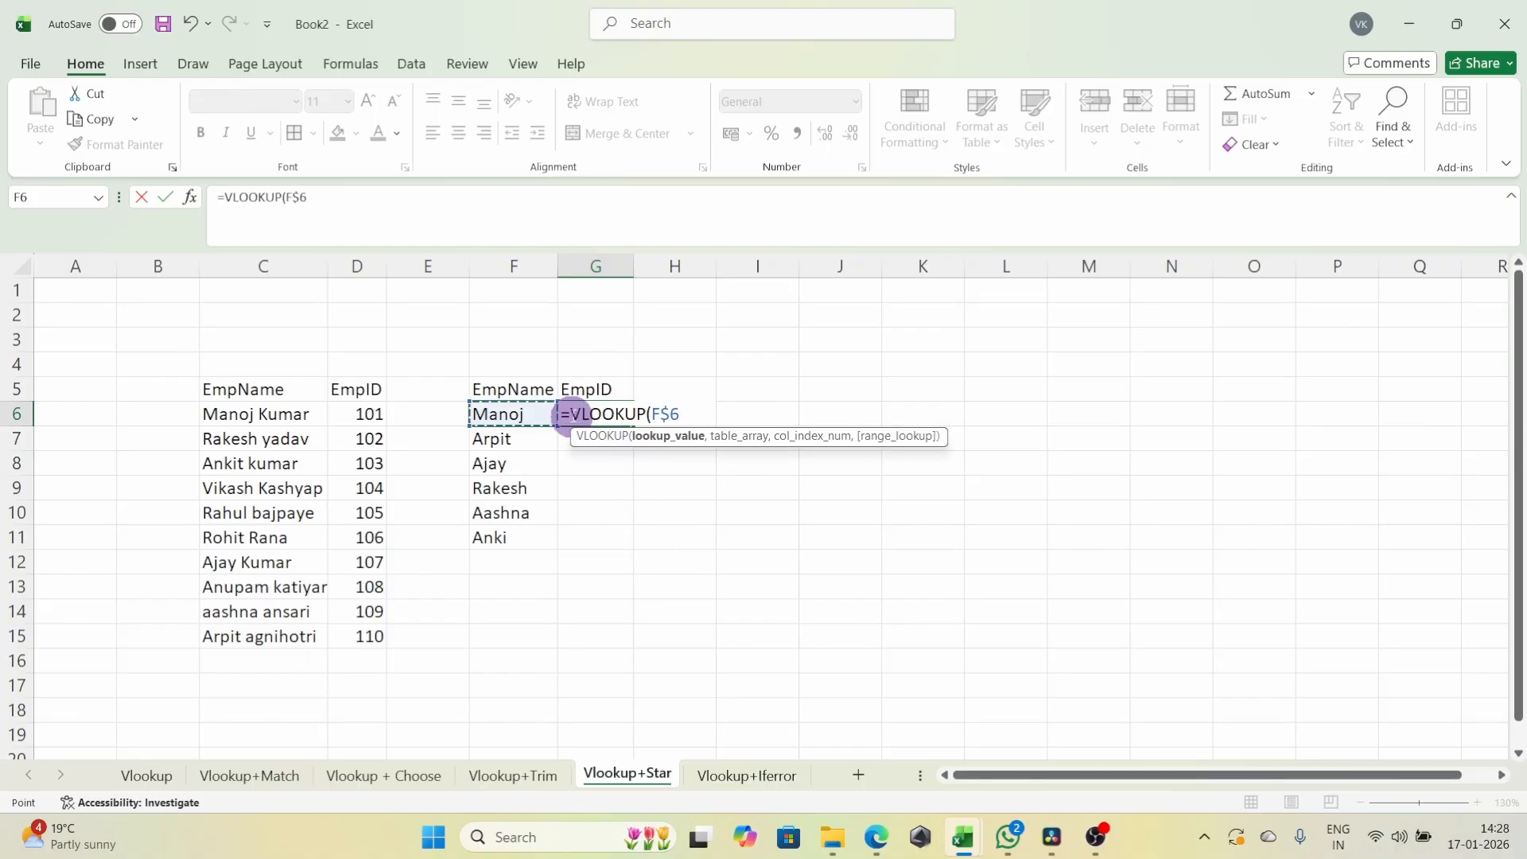
text(,)
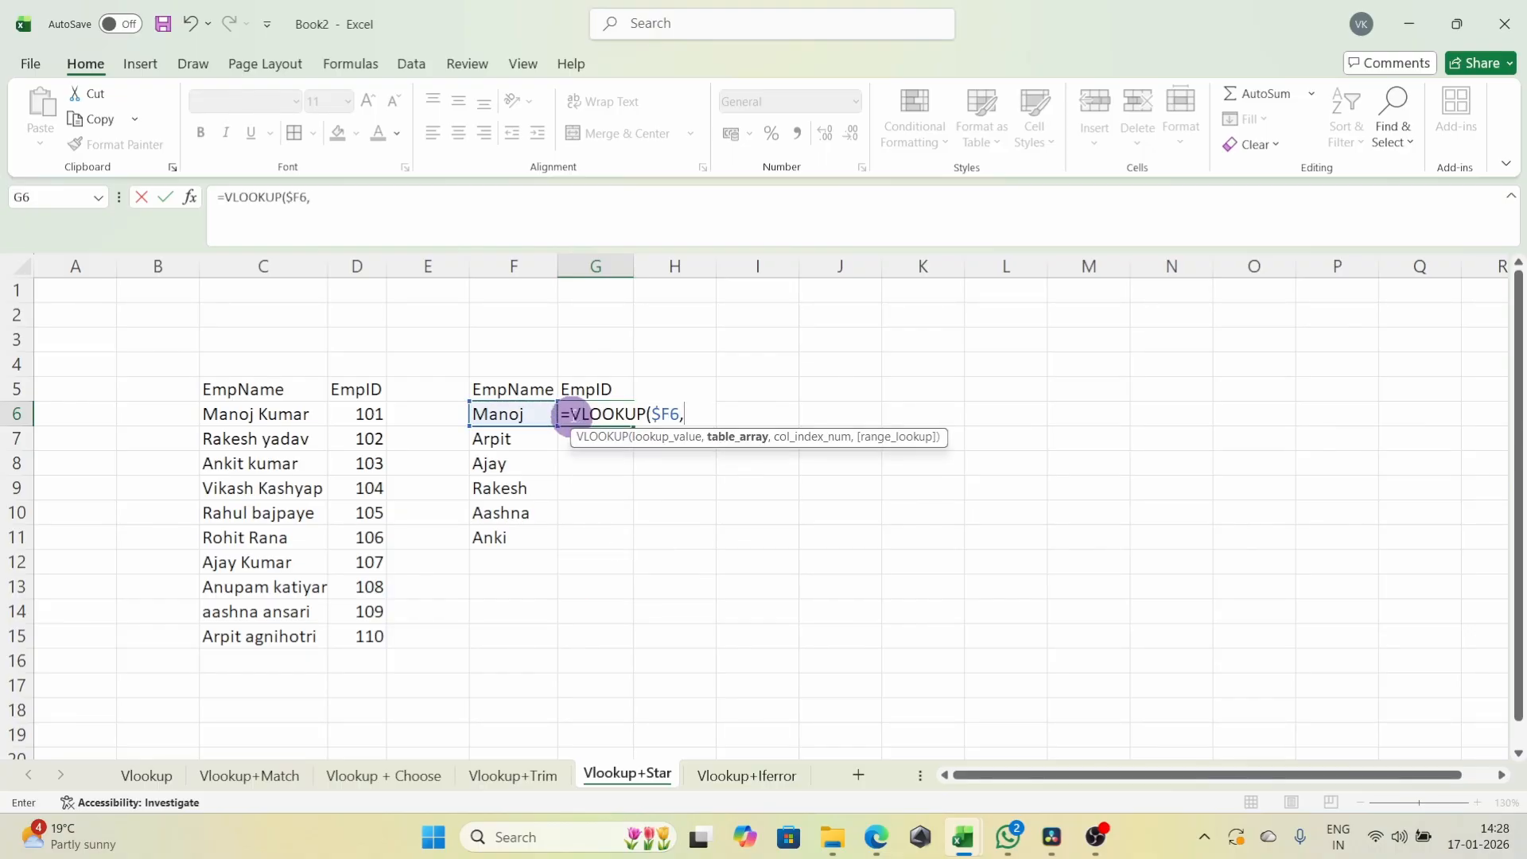
- Complete the G6 formula with table array $C$5:$D$15, column index 2 and exact match 0, and fill it down to G11
drag(257, 390, 360, 631)
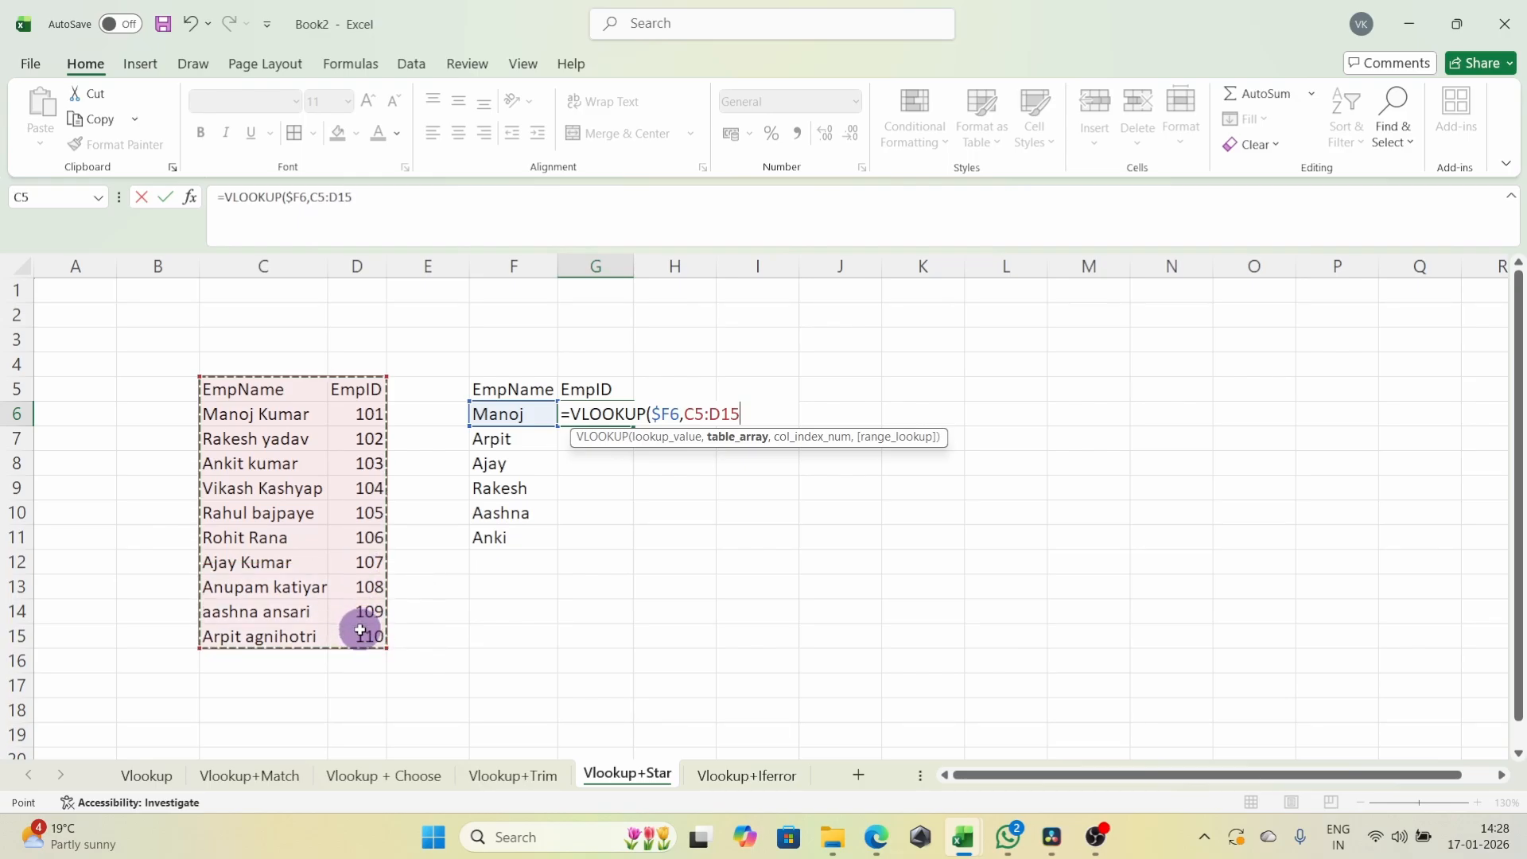
key(F4)
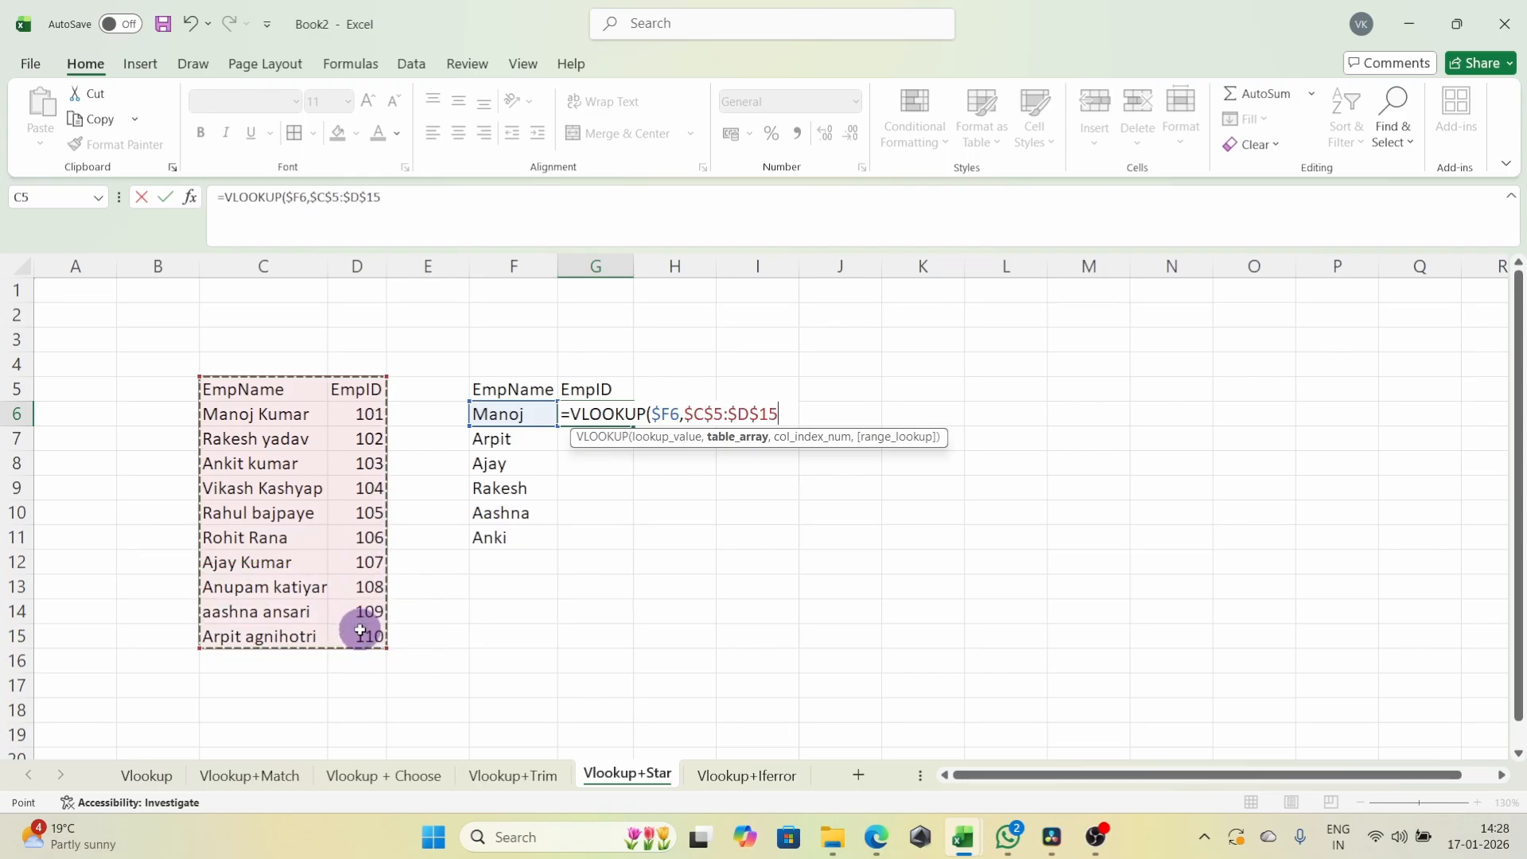
text(,2,)
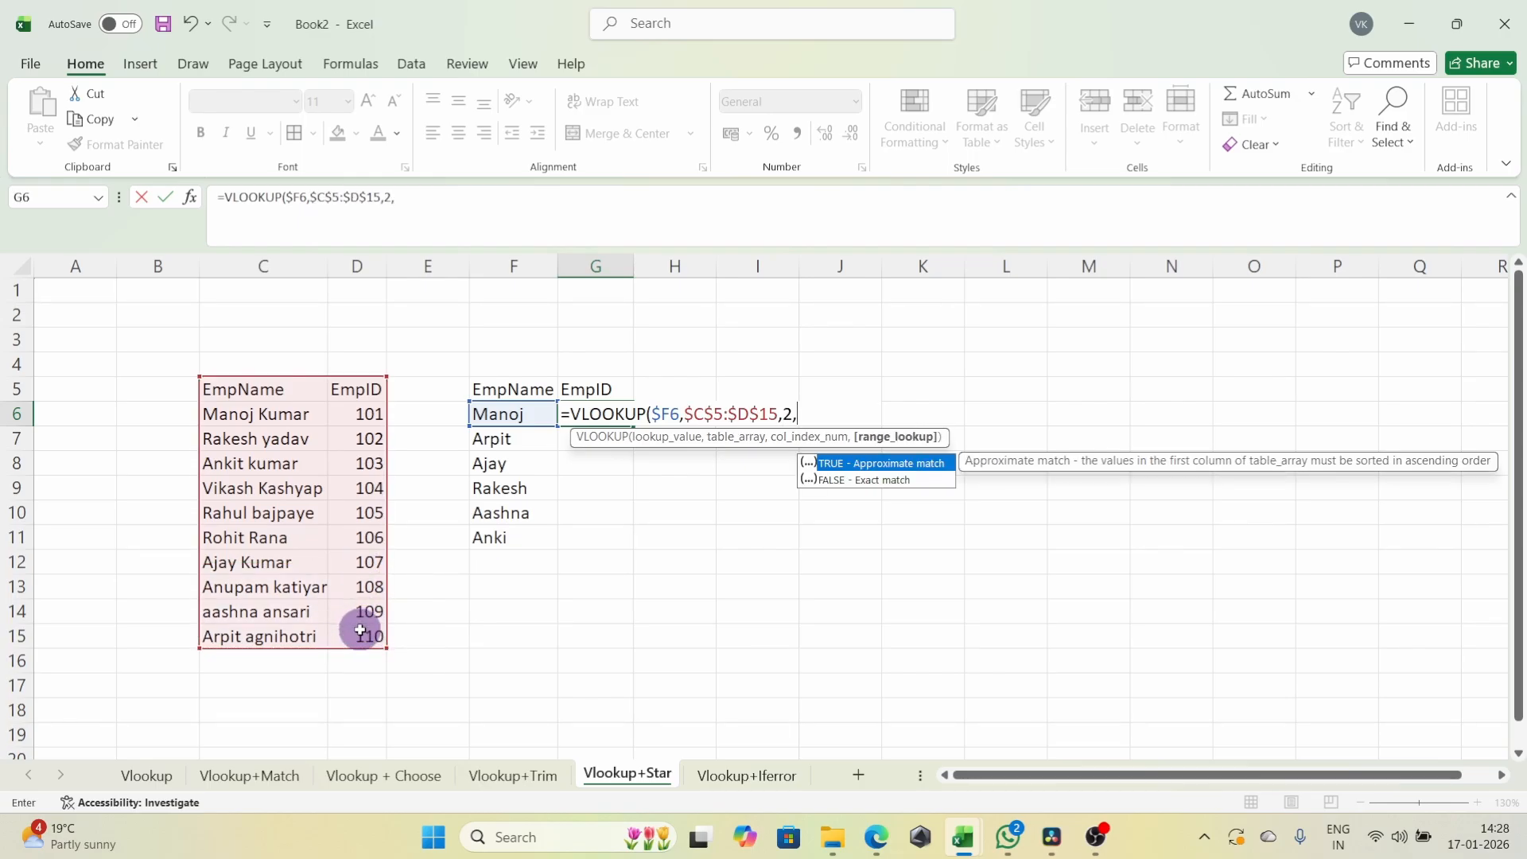
text(0))
key(Return)
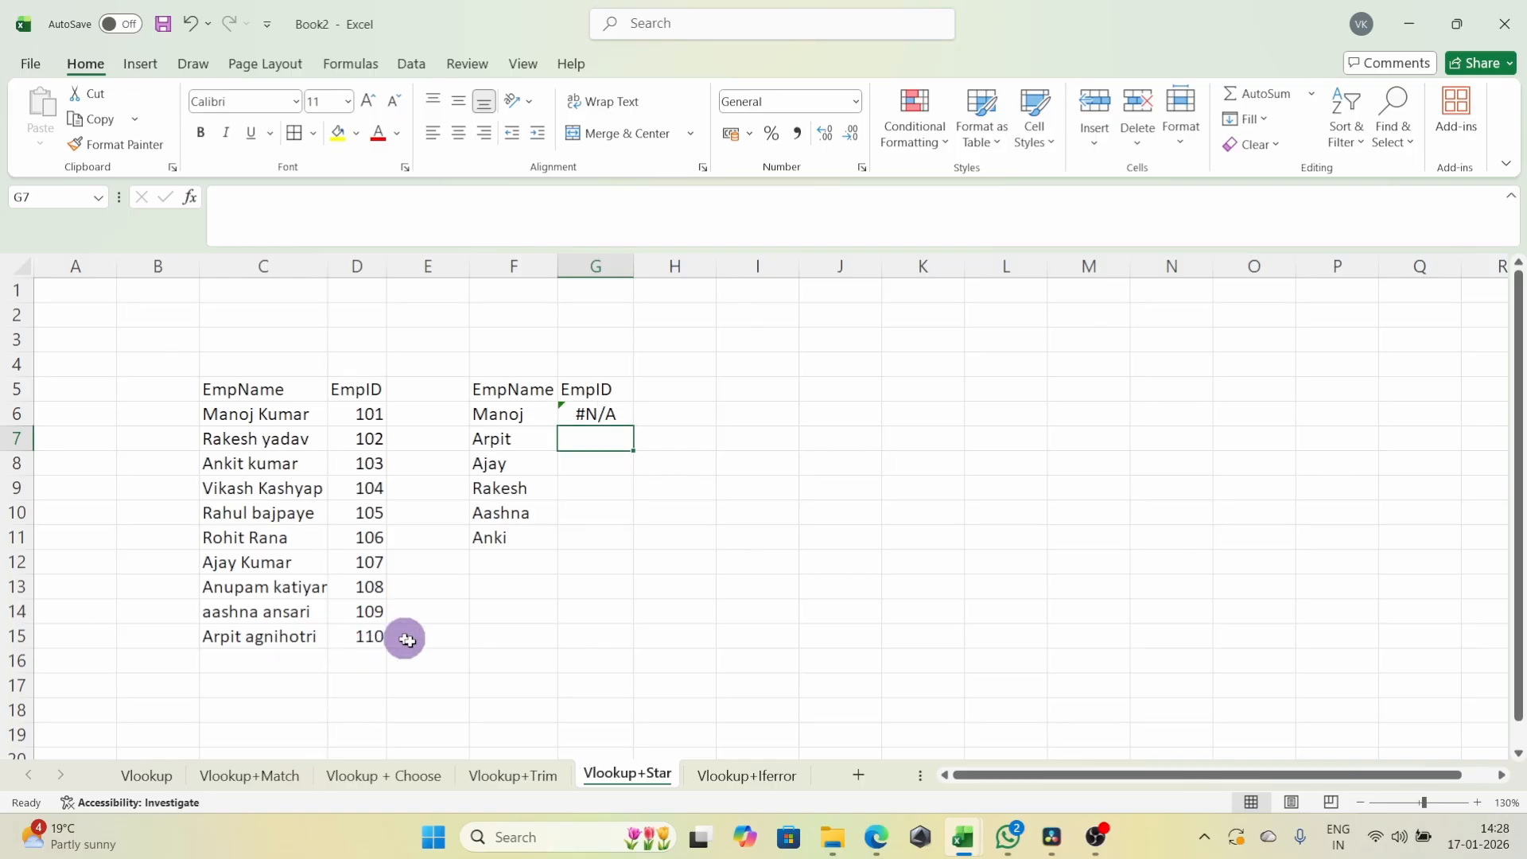
click(587, 414)
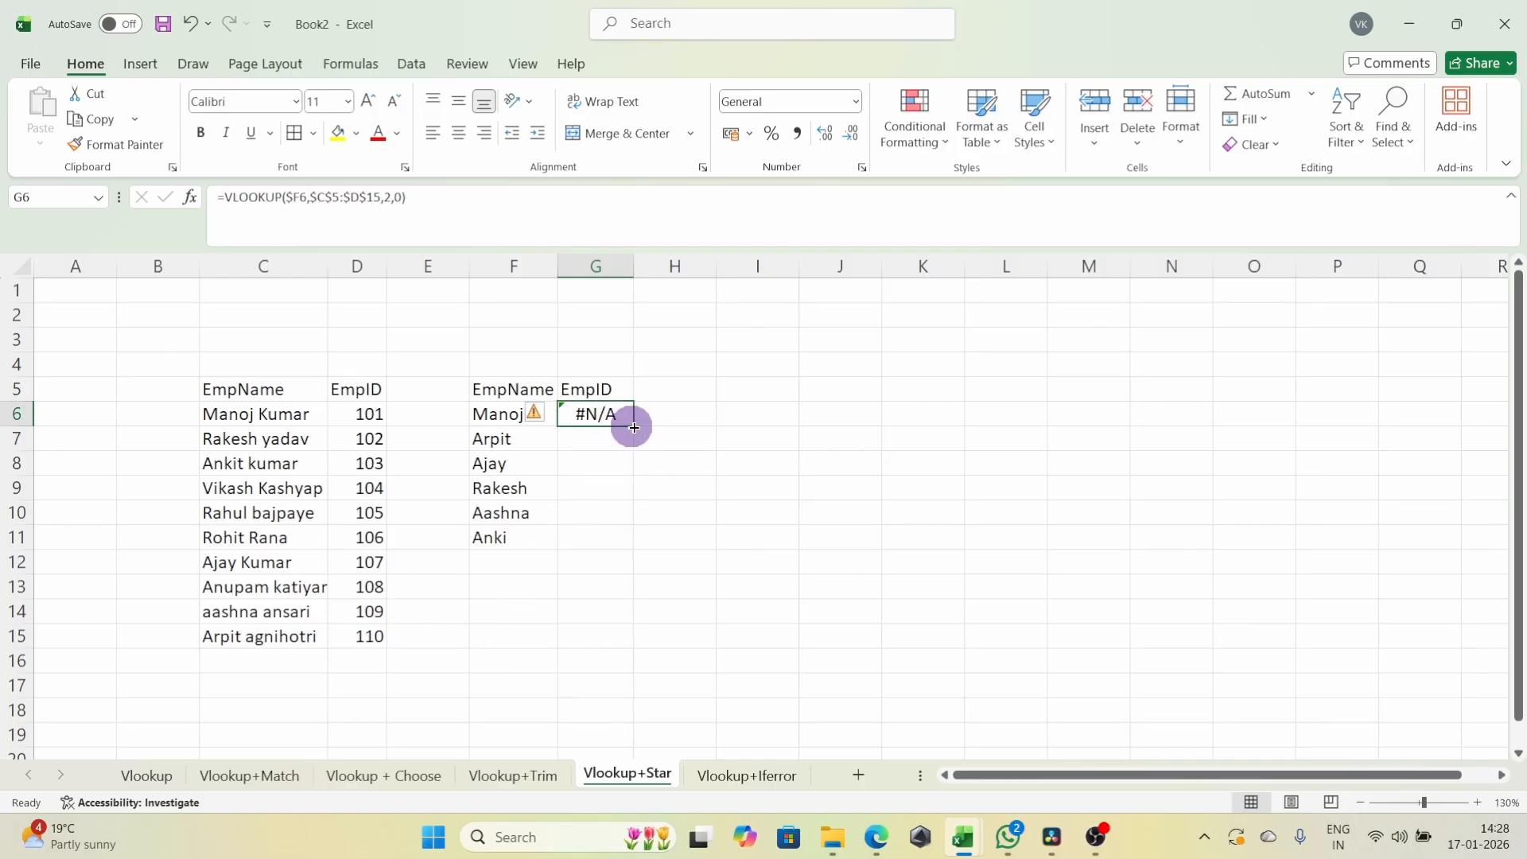
double_click(636, 427)
click(495, 407)
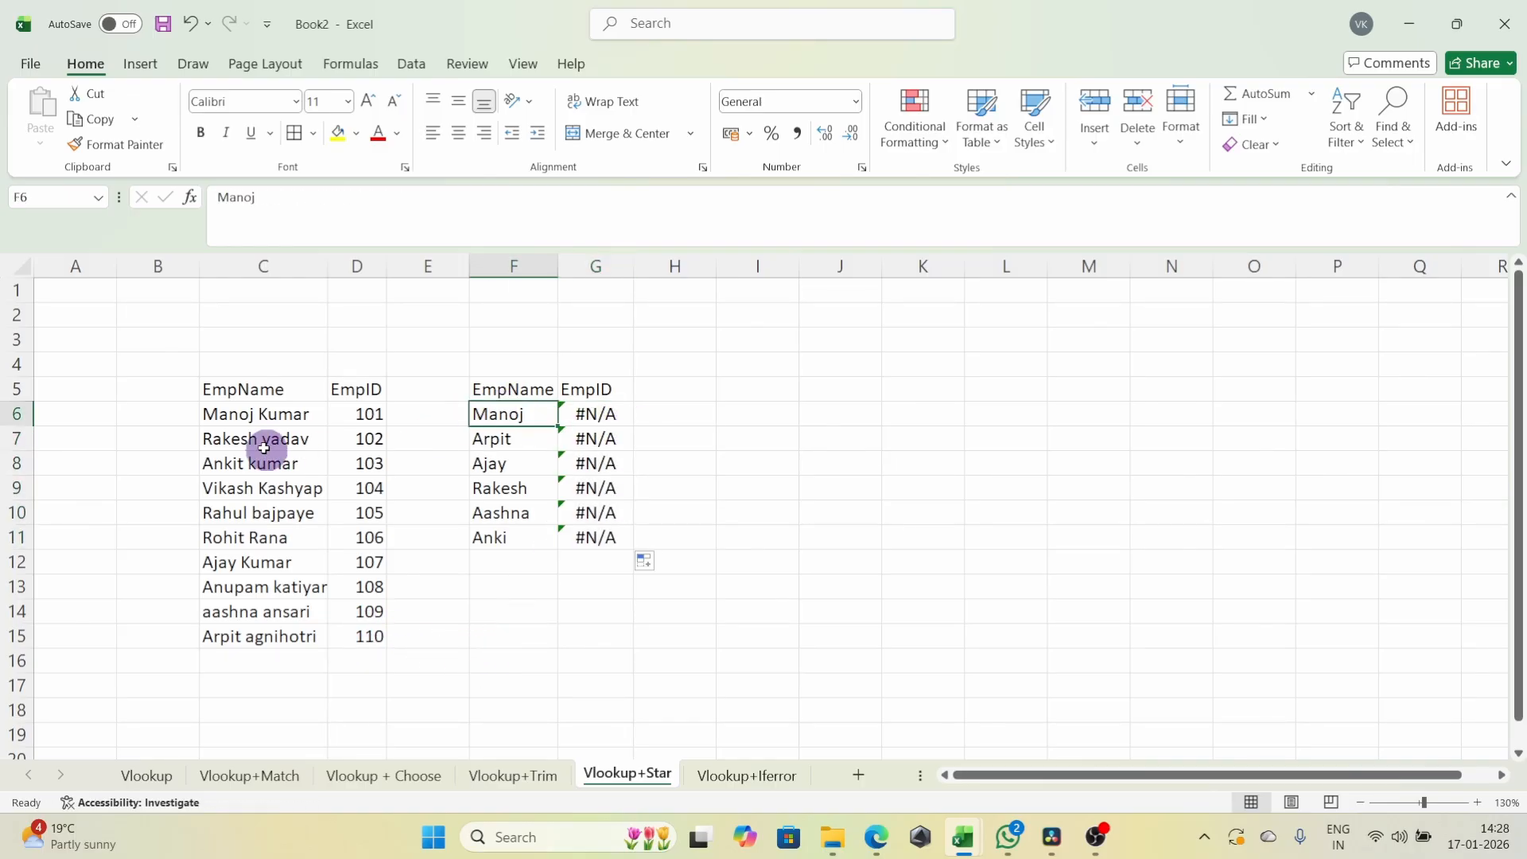
- Try approximate match 1 as the range lookup argument of the VLOOKUP formula in G6
mouse_move(245, 408)
mouse_down()
mouse_move(246, 623)
mouse_move(266, 413)
mouse_up()
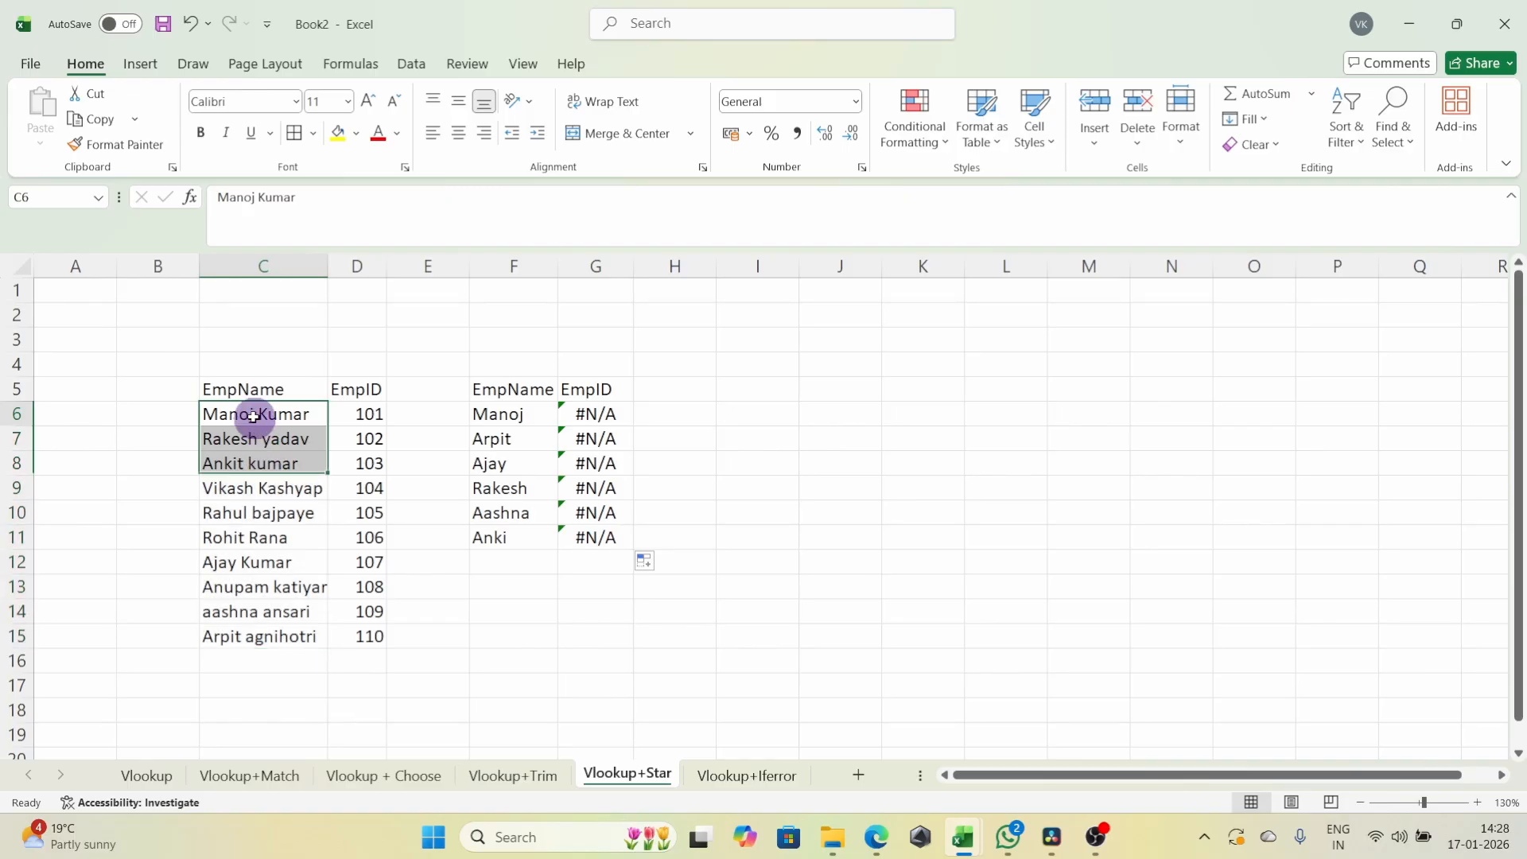
click(581, 419)
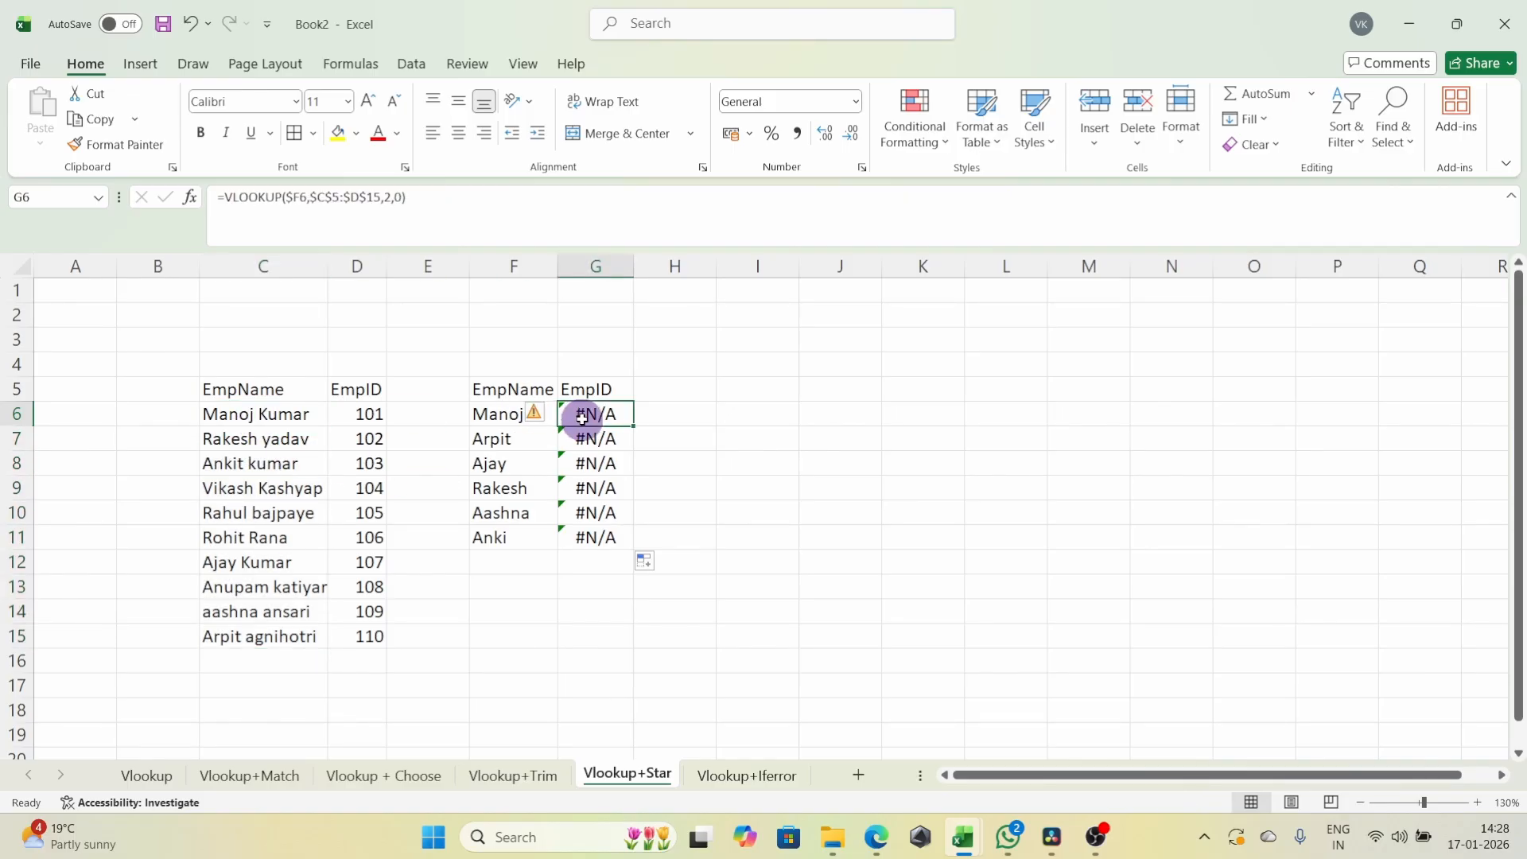
click(401, 200)
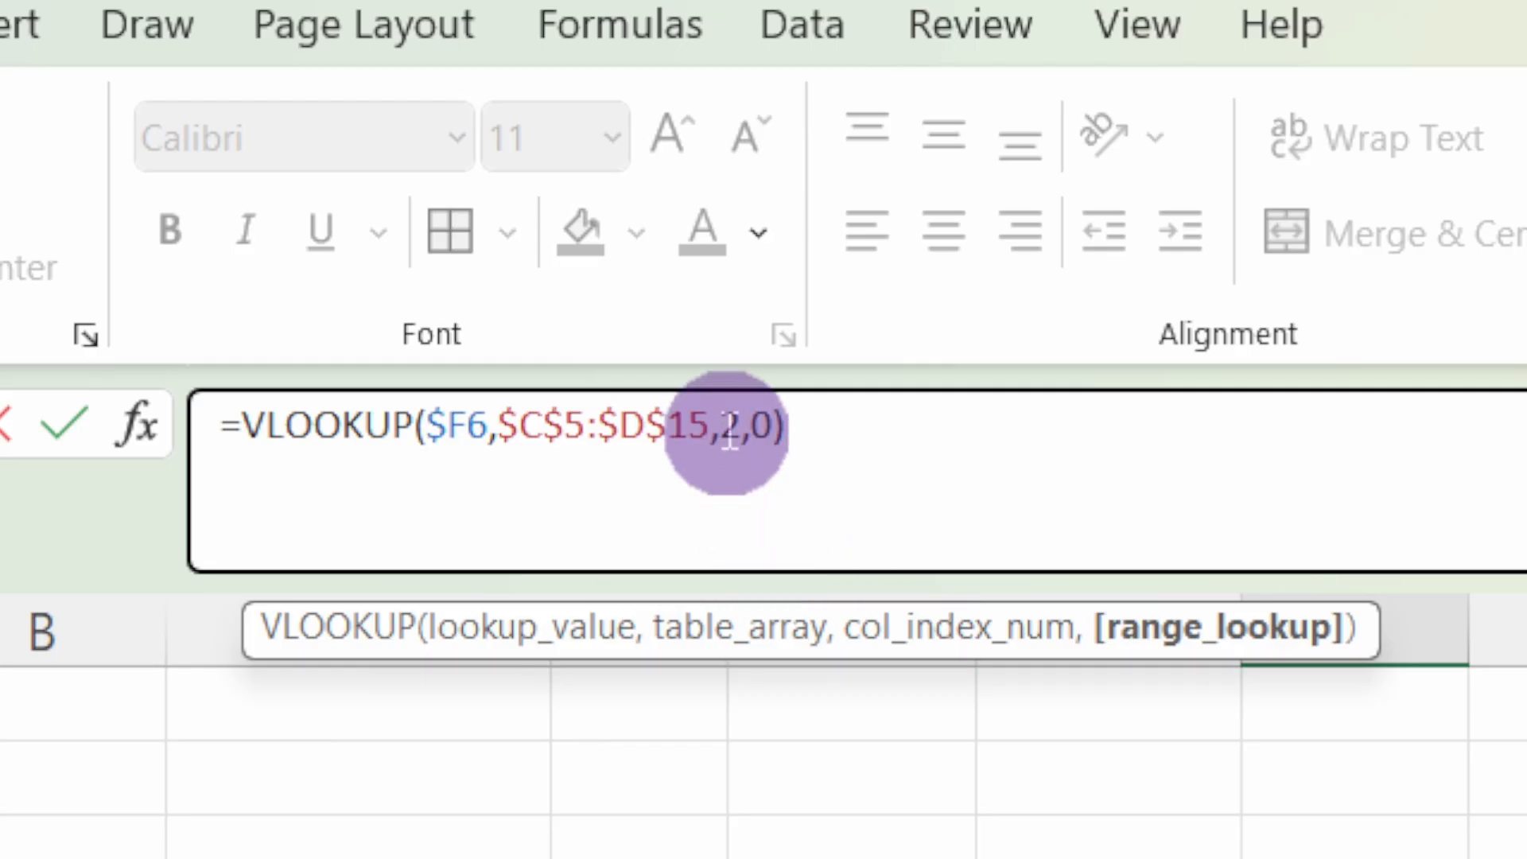
click(761, 439)
key(BackSpace)
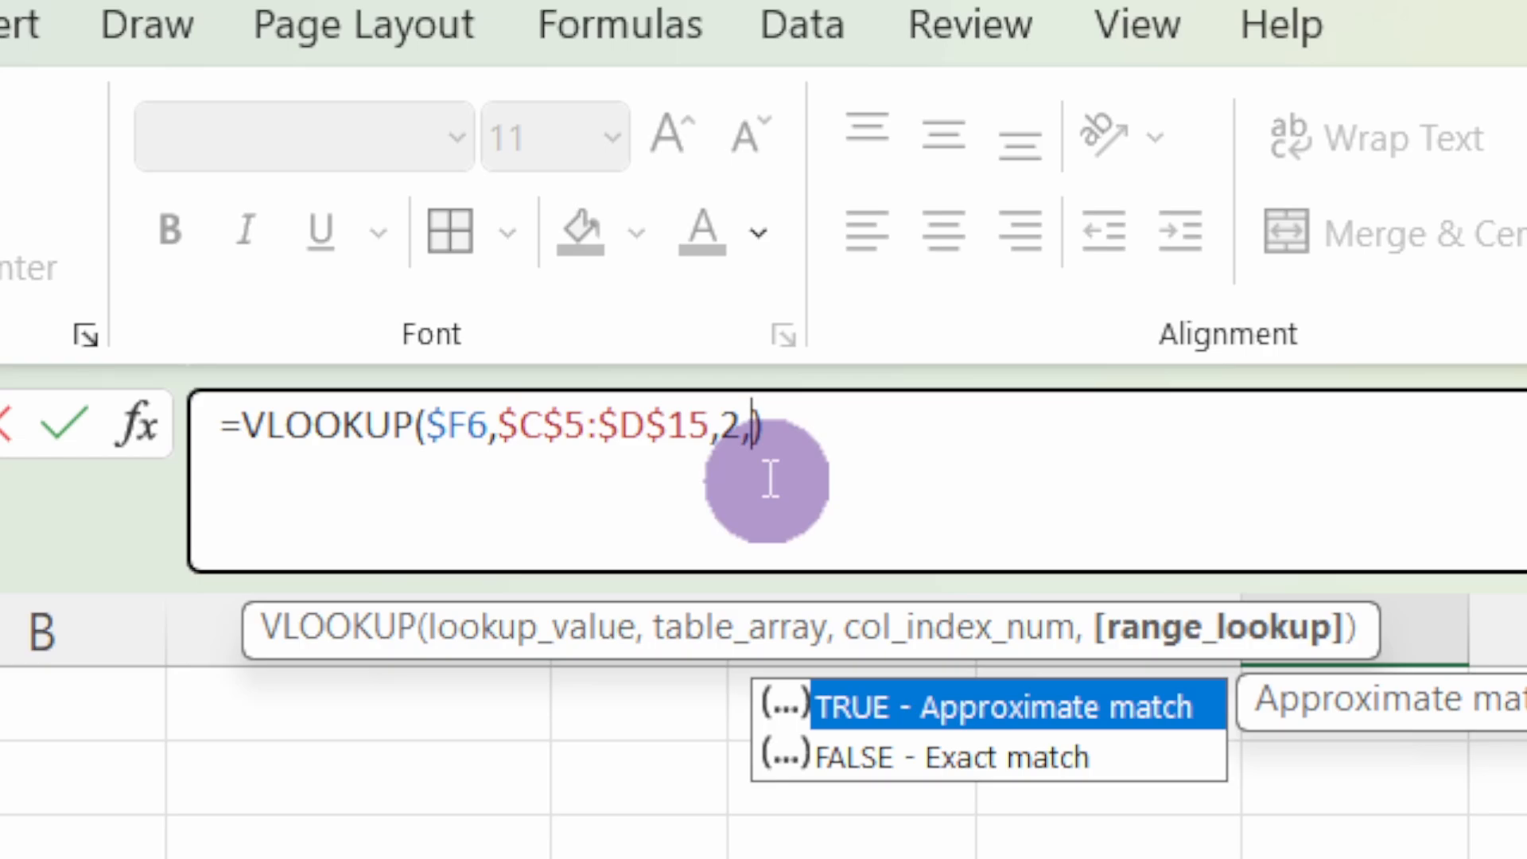
text(1)
key(Return)
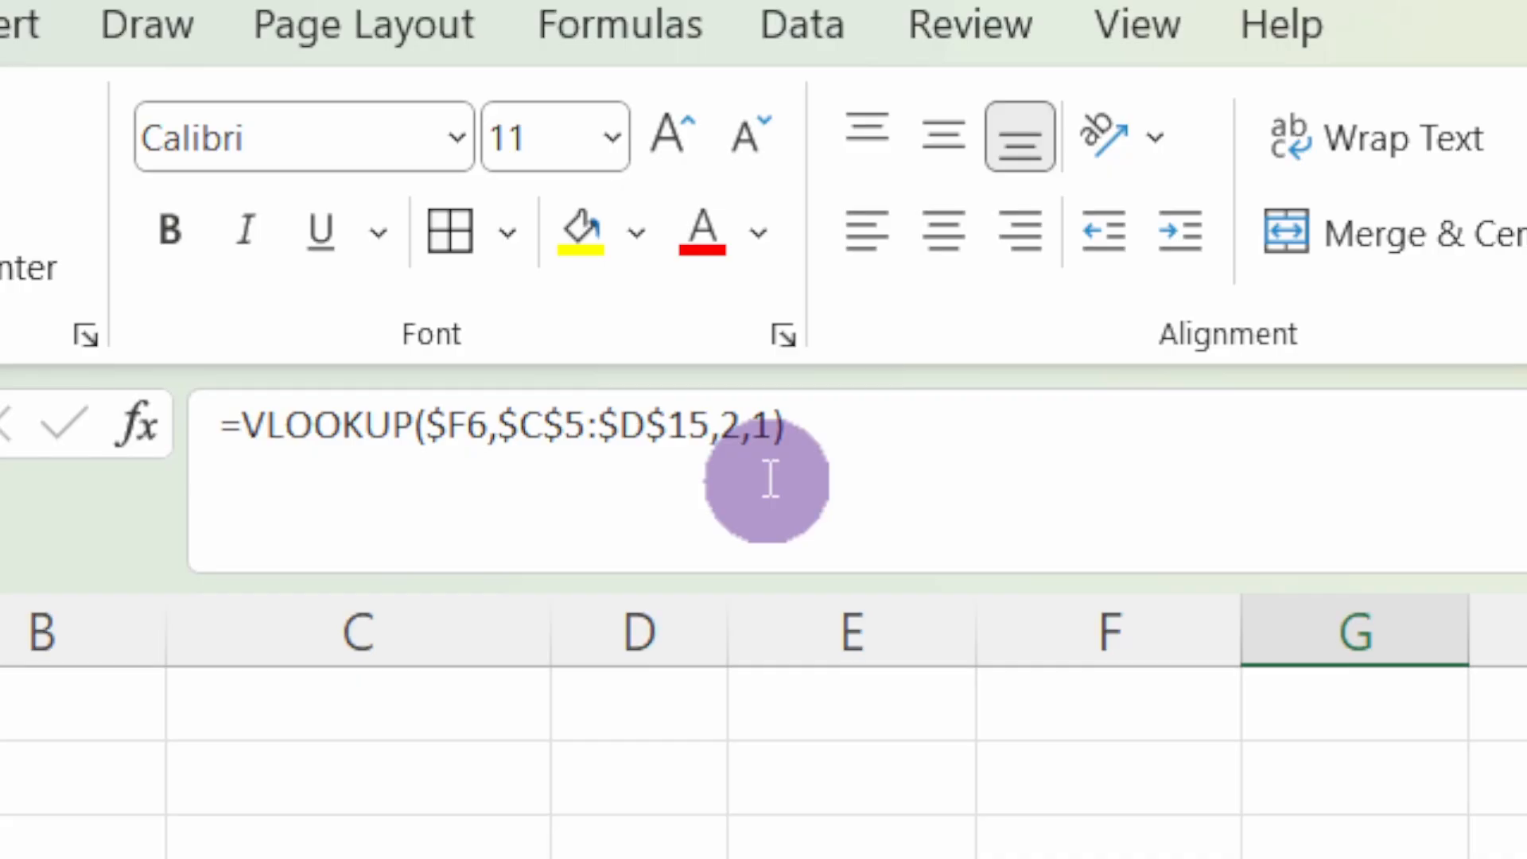
- Try TRUE as the range lookup argument of the G6 formula
click(768, 434)
key(BackSpace)
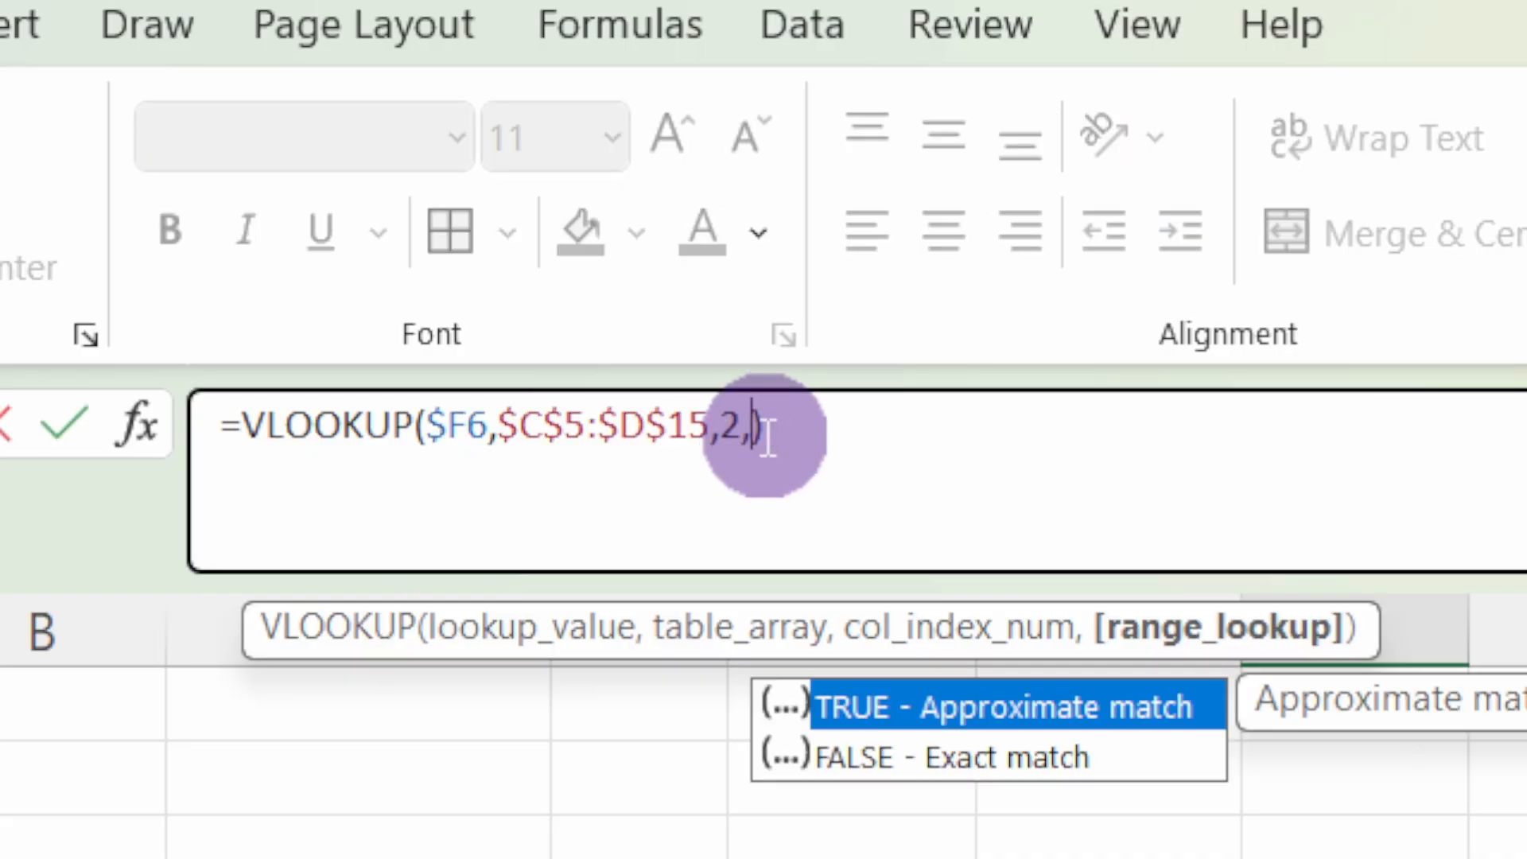
text(true)
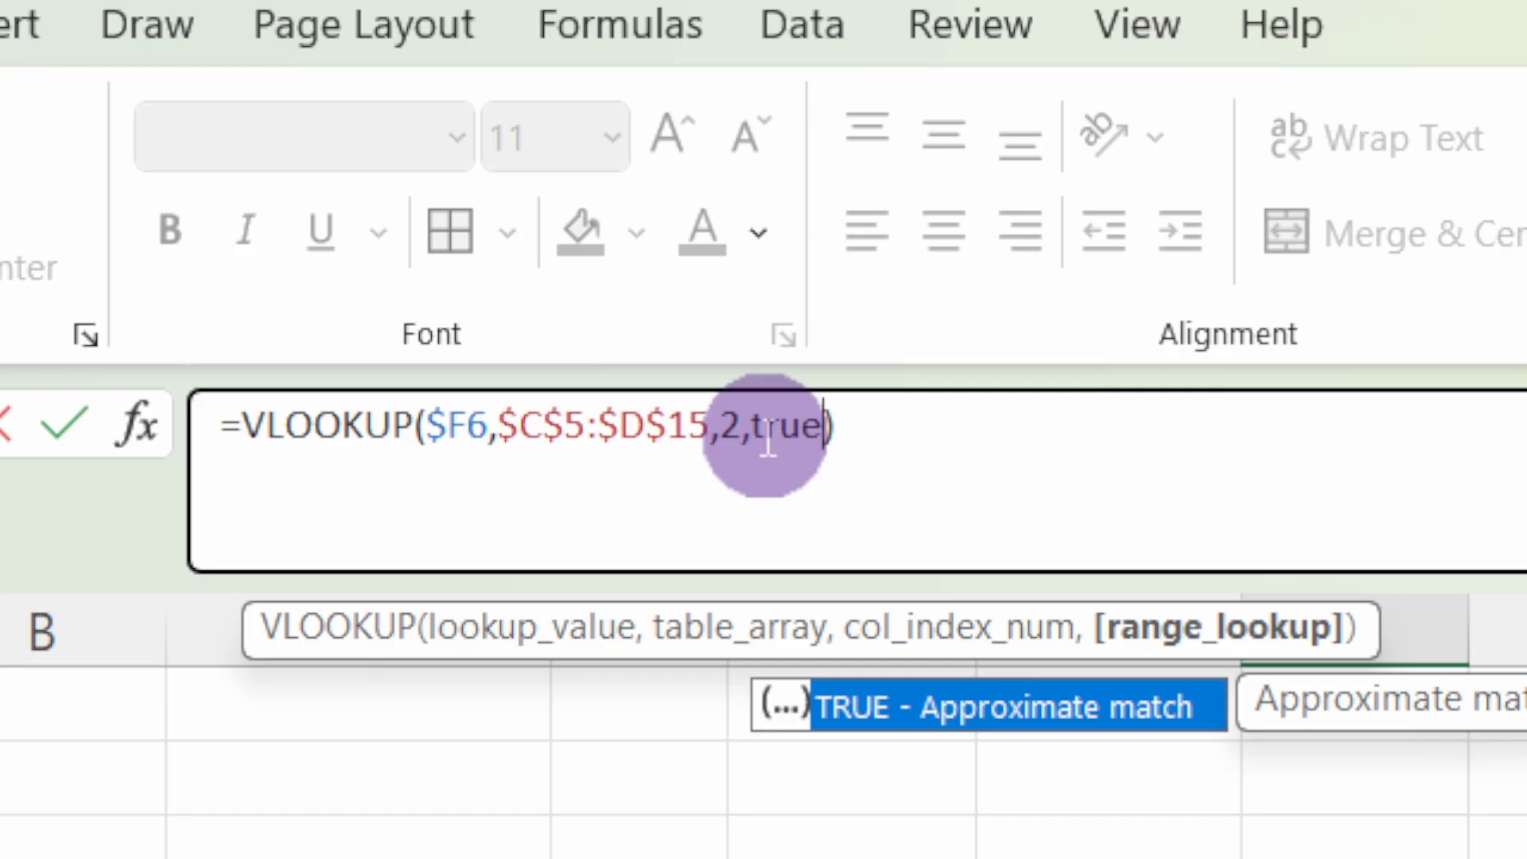
key(Return)
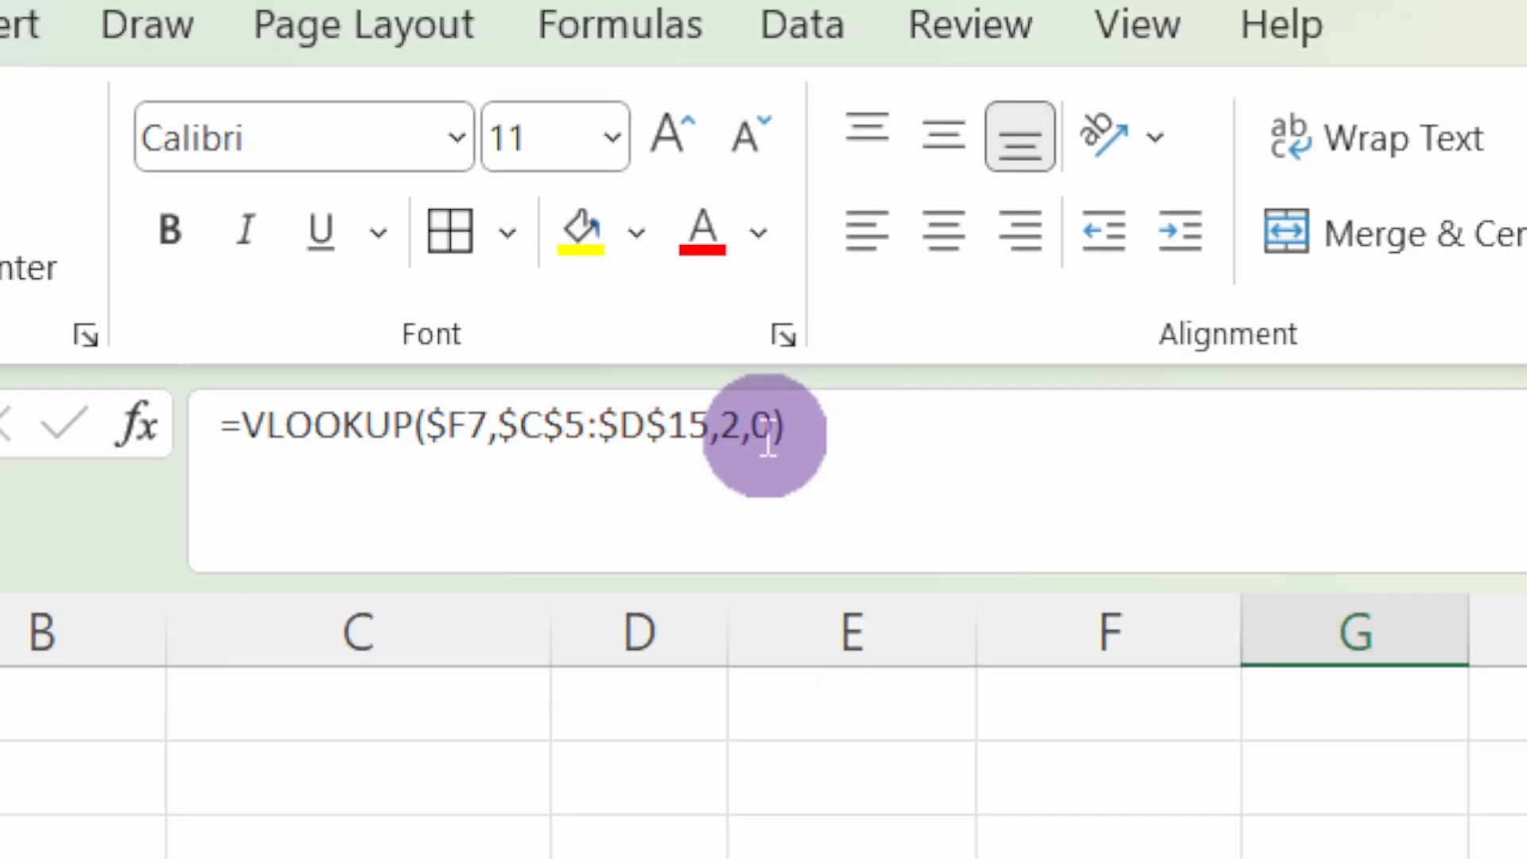
- Restore exact match 0 as the range lookup argument of the G6 formula
drag(750, 434, 843, 436)
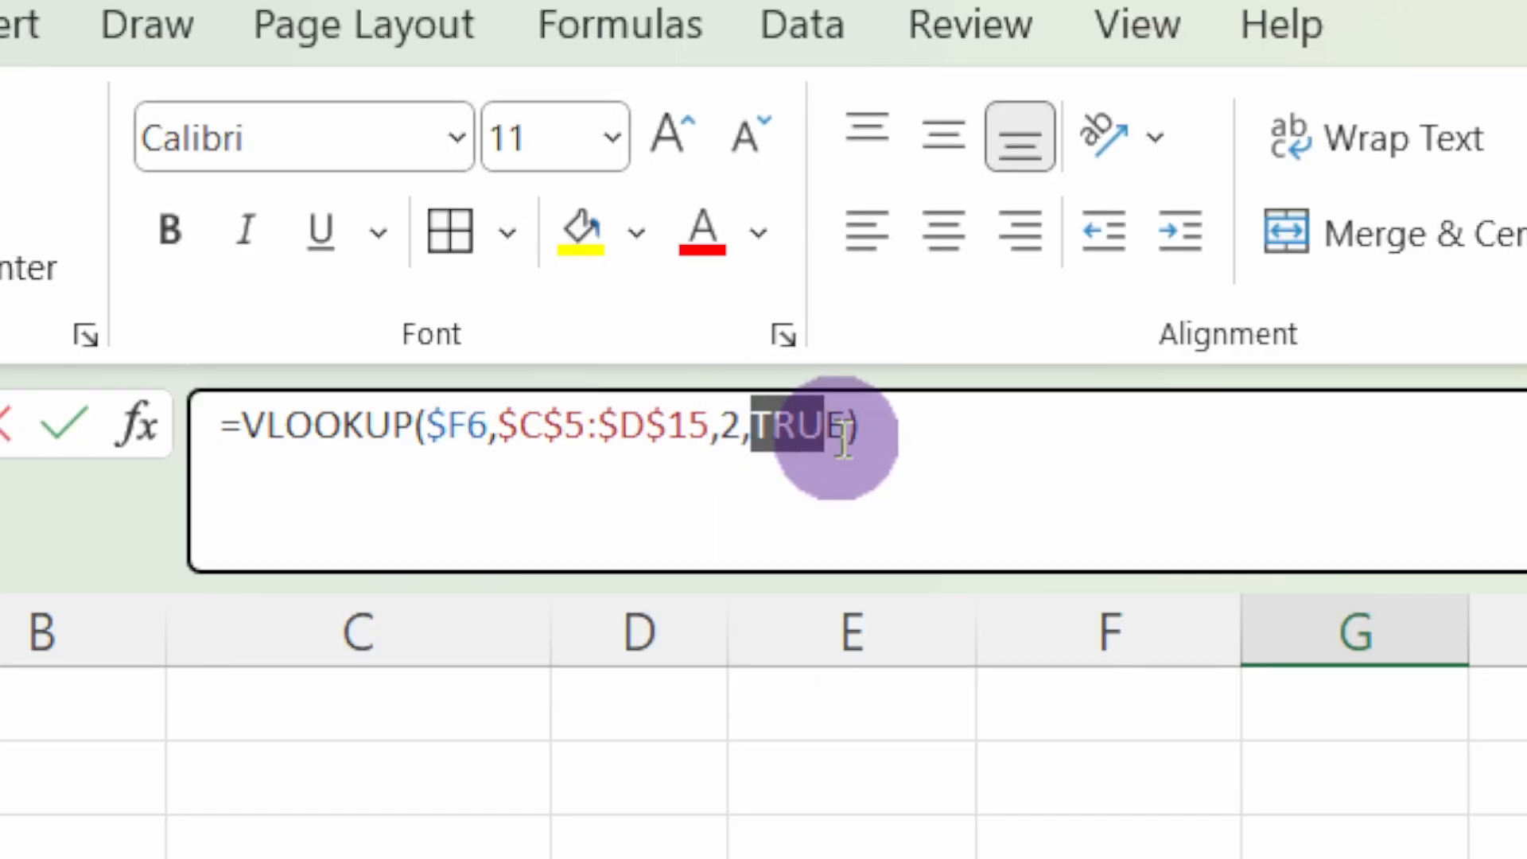
text(0)
key(Return)
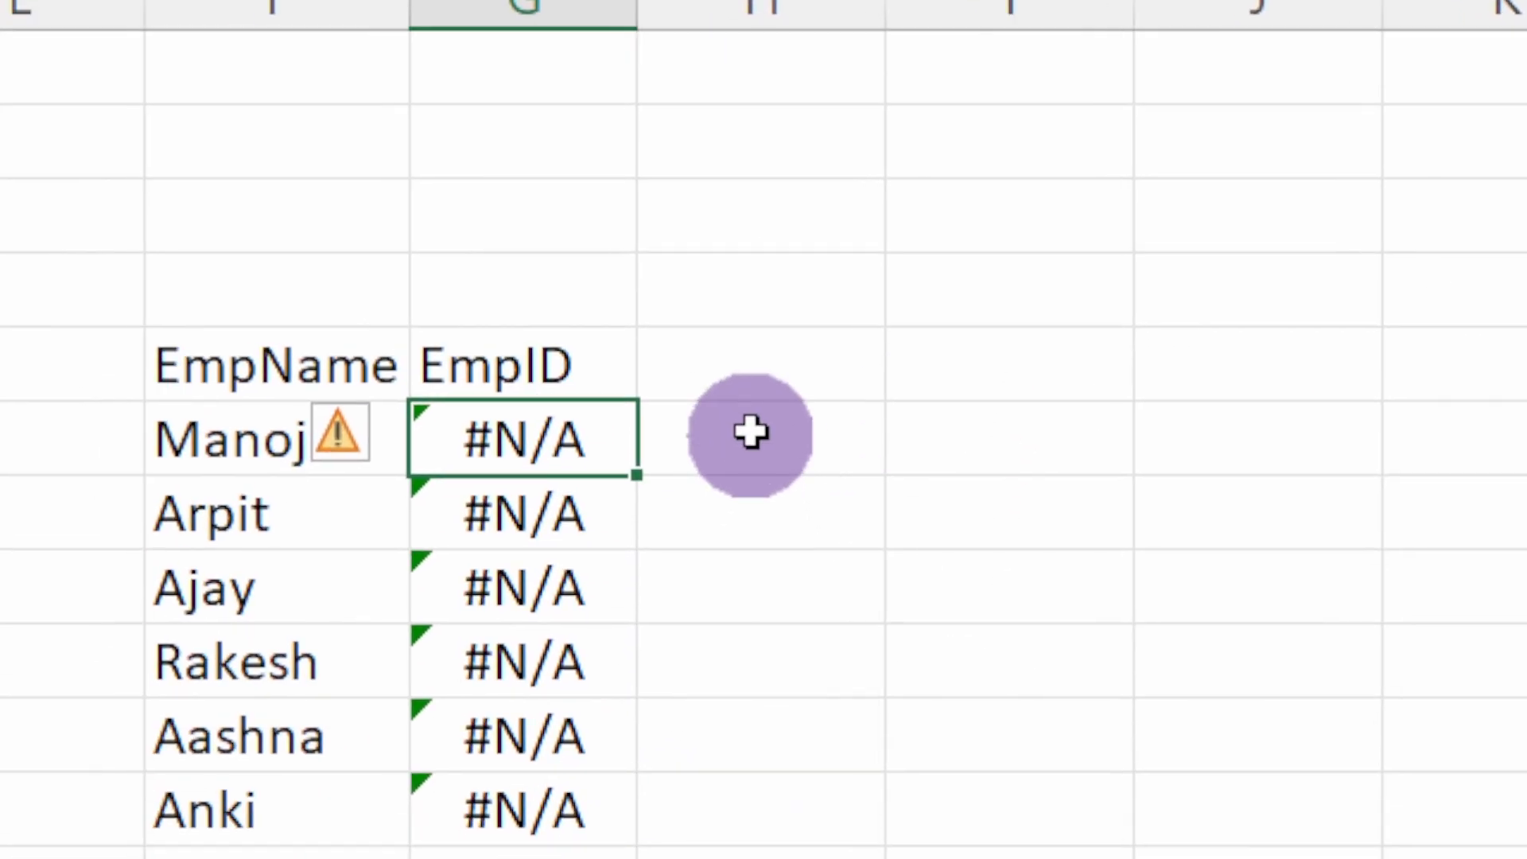
- Begin a VLOOKUP formula in H6 with $F6&"*" as the lookup value, locking only the column of the reference
click(758, 434)
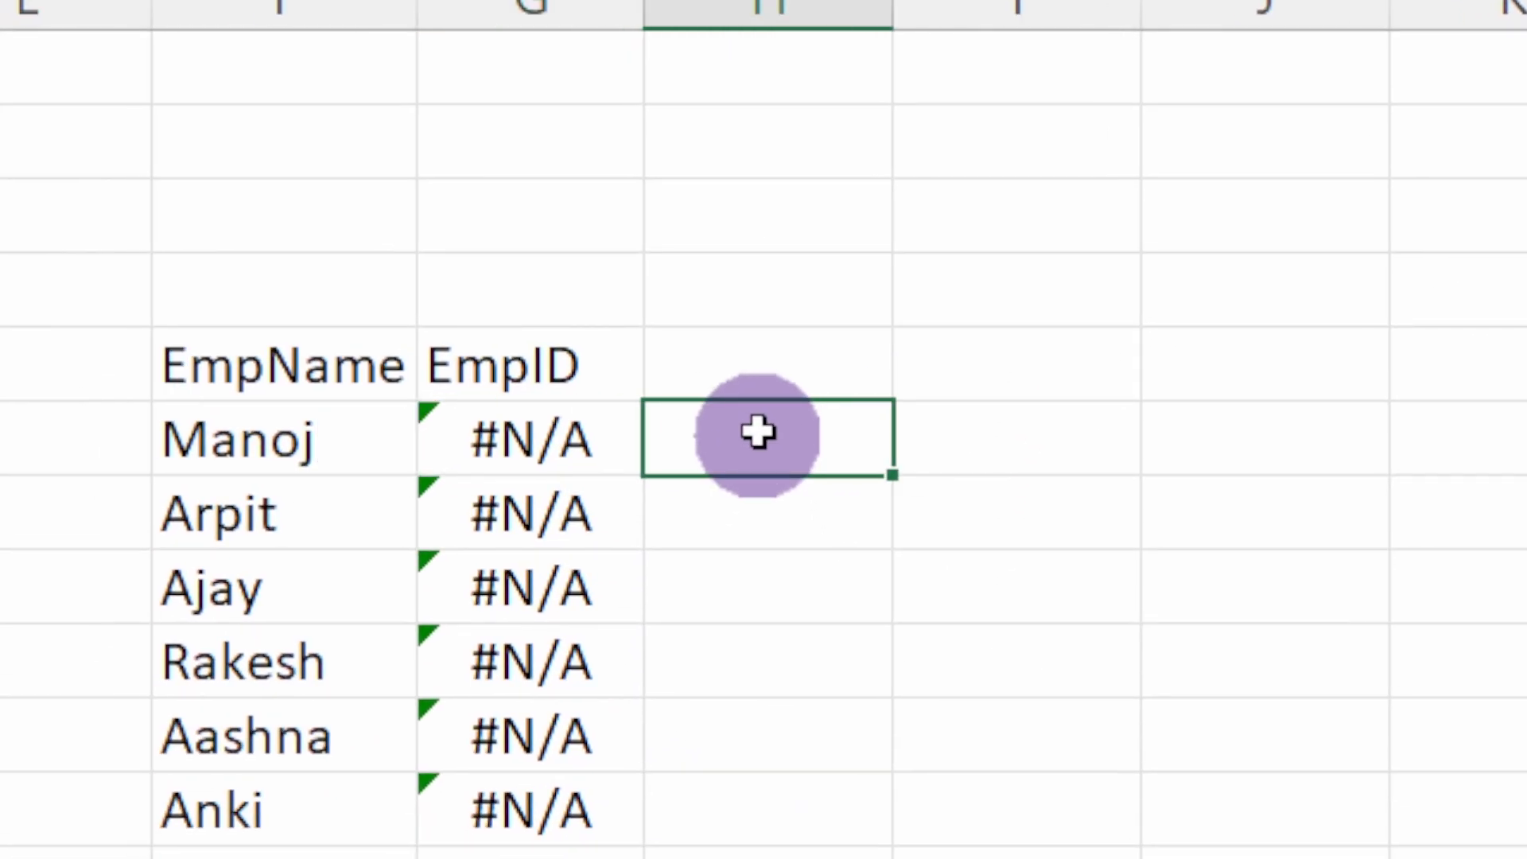
key(Left)
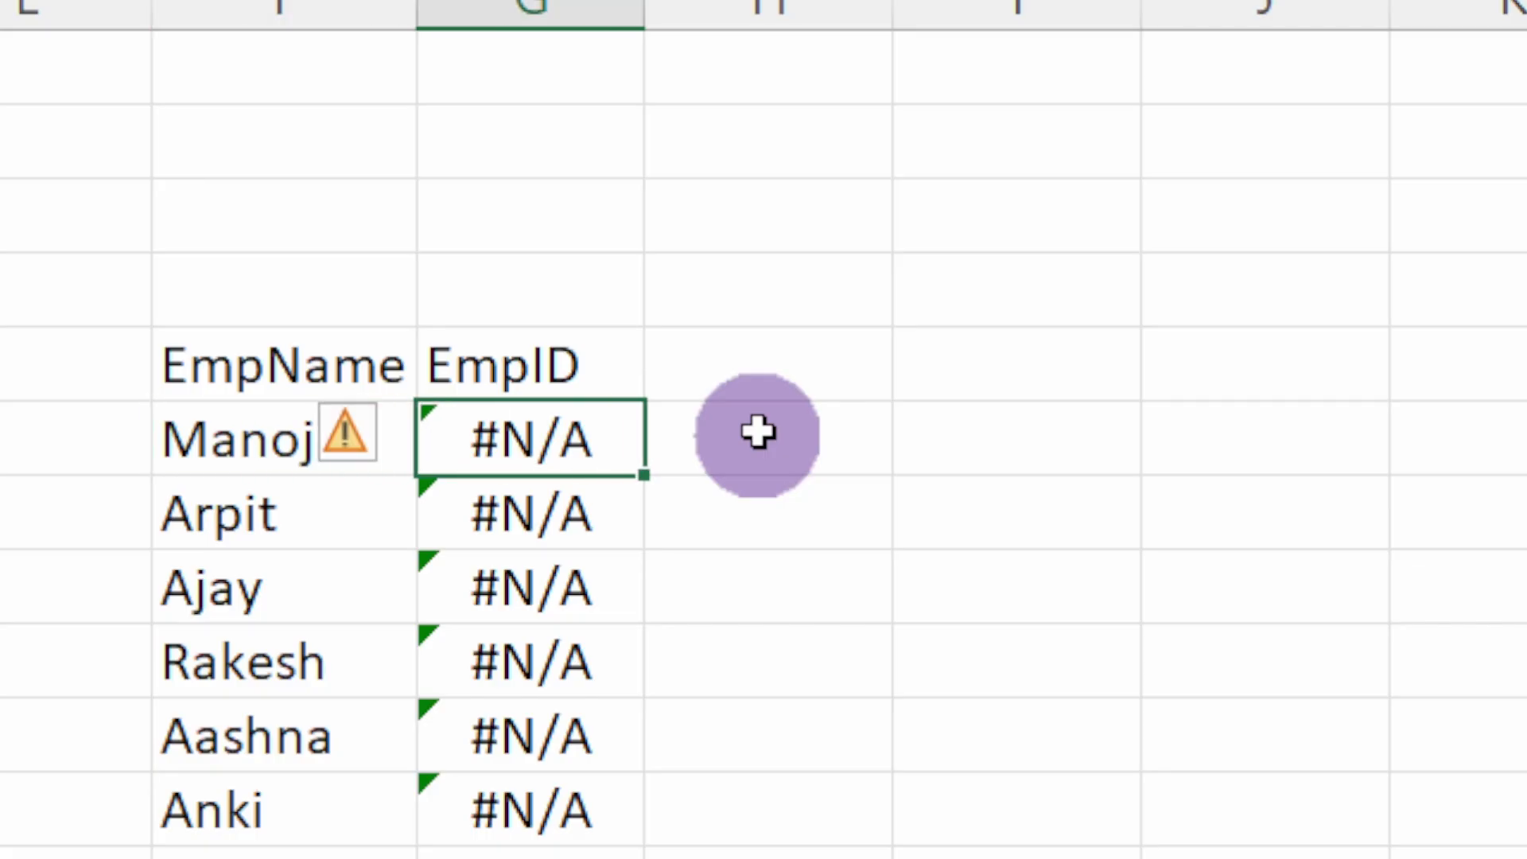
click(758, 433)
text(=vlo)
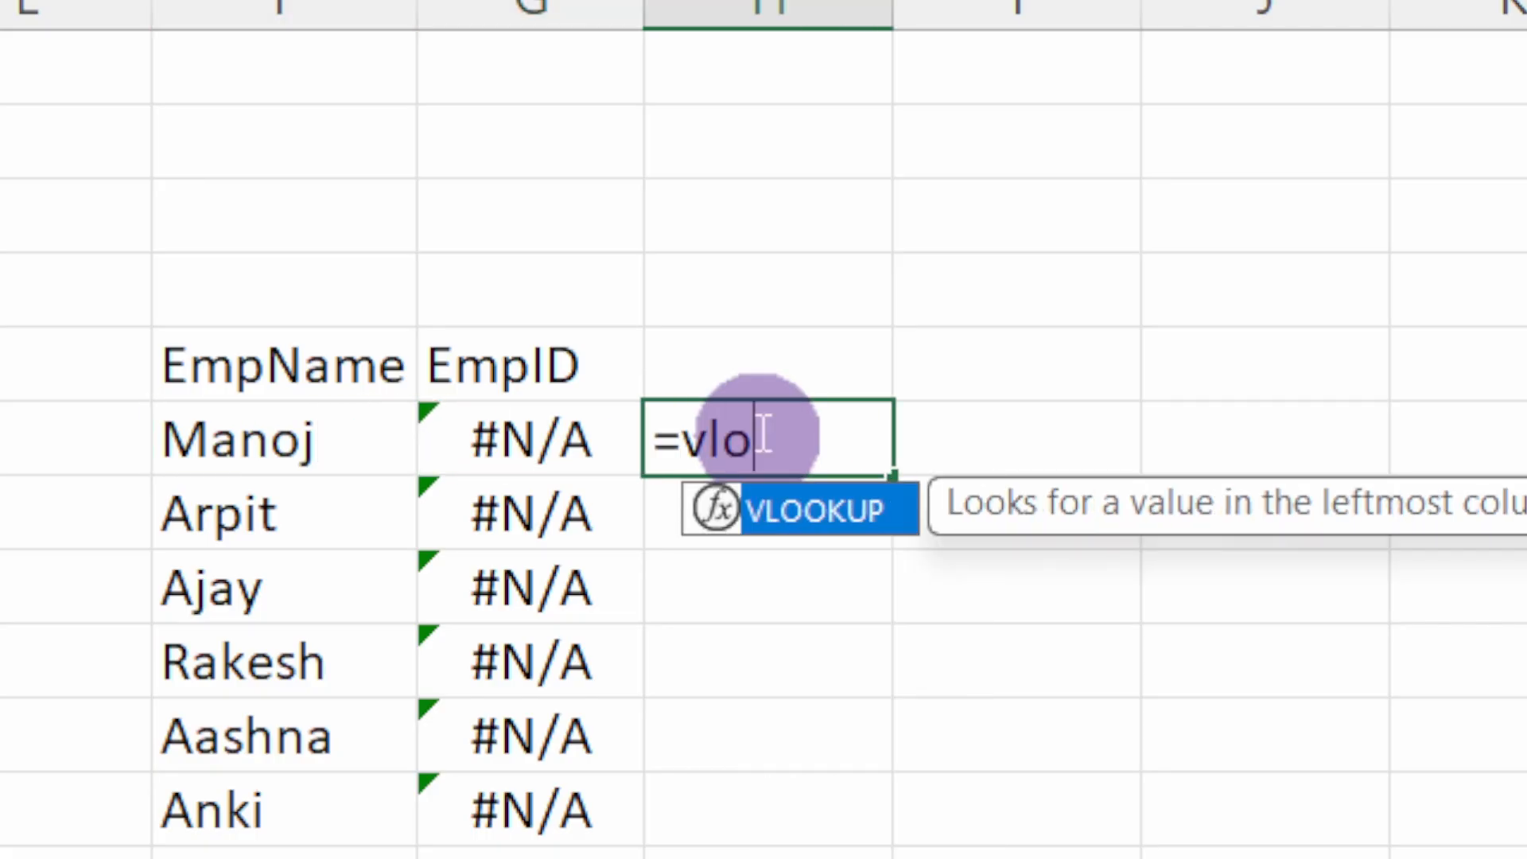
key(Tab)
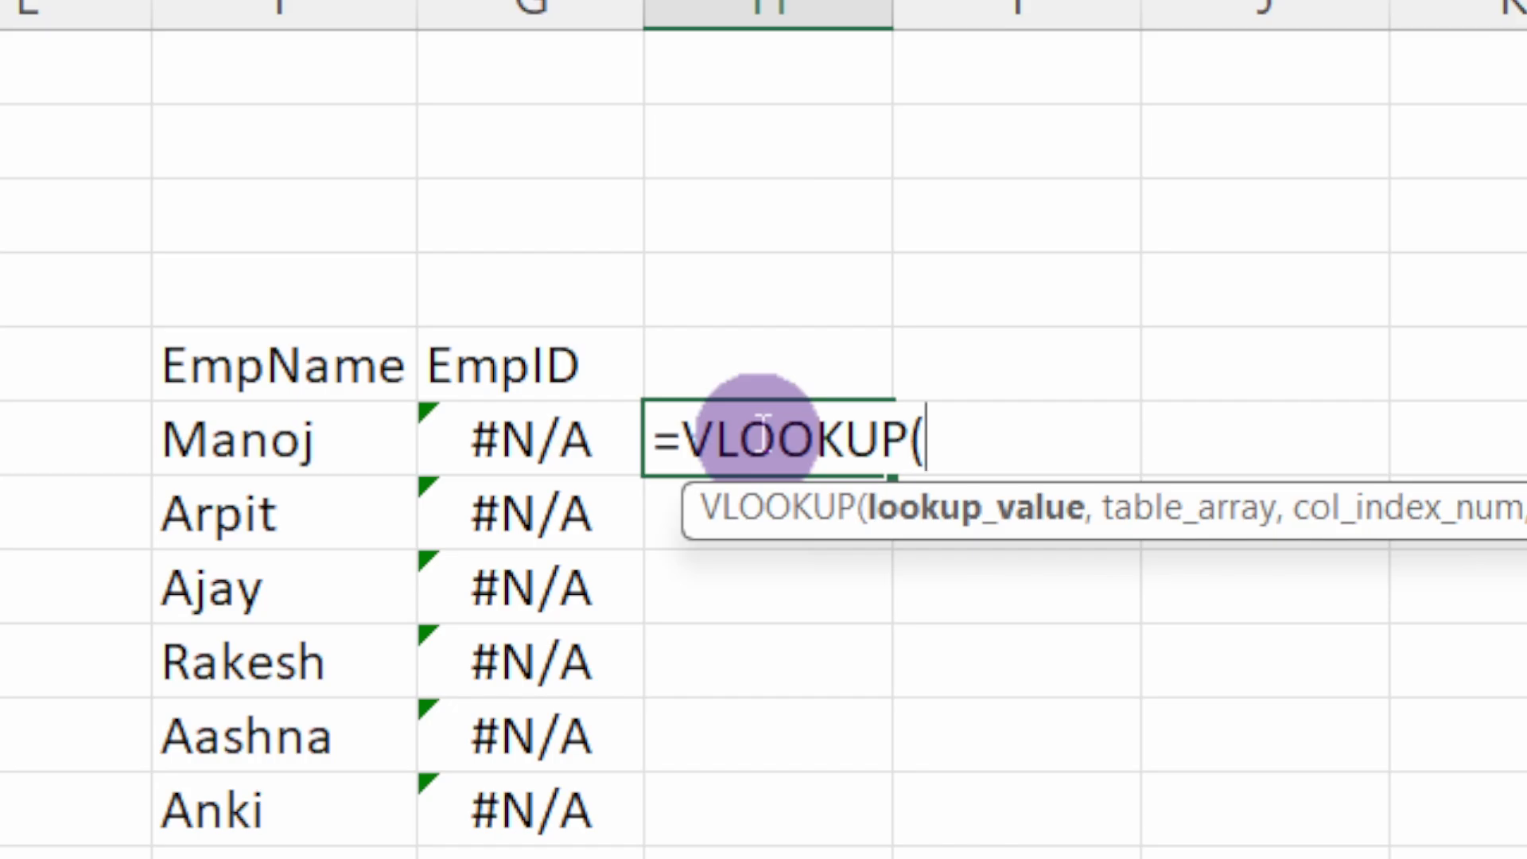
key(Left)
key(Left)
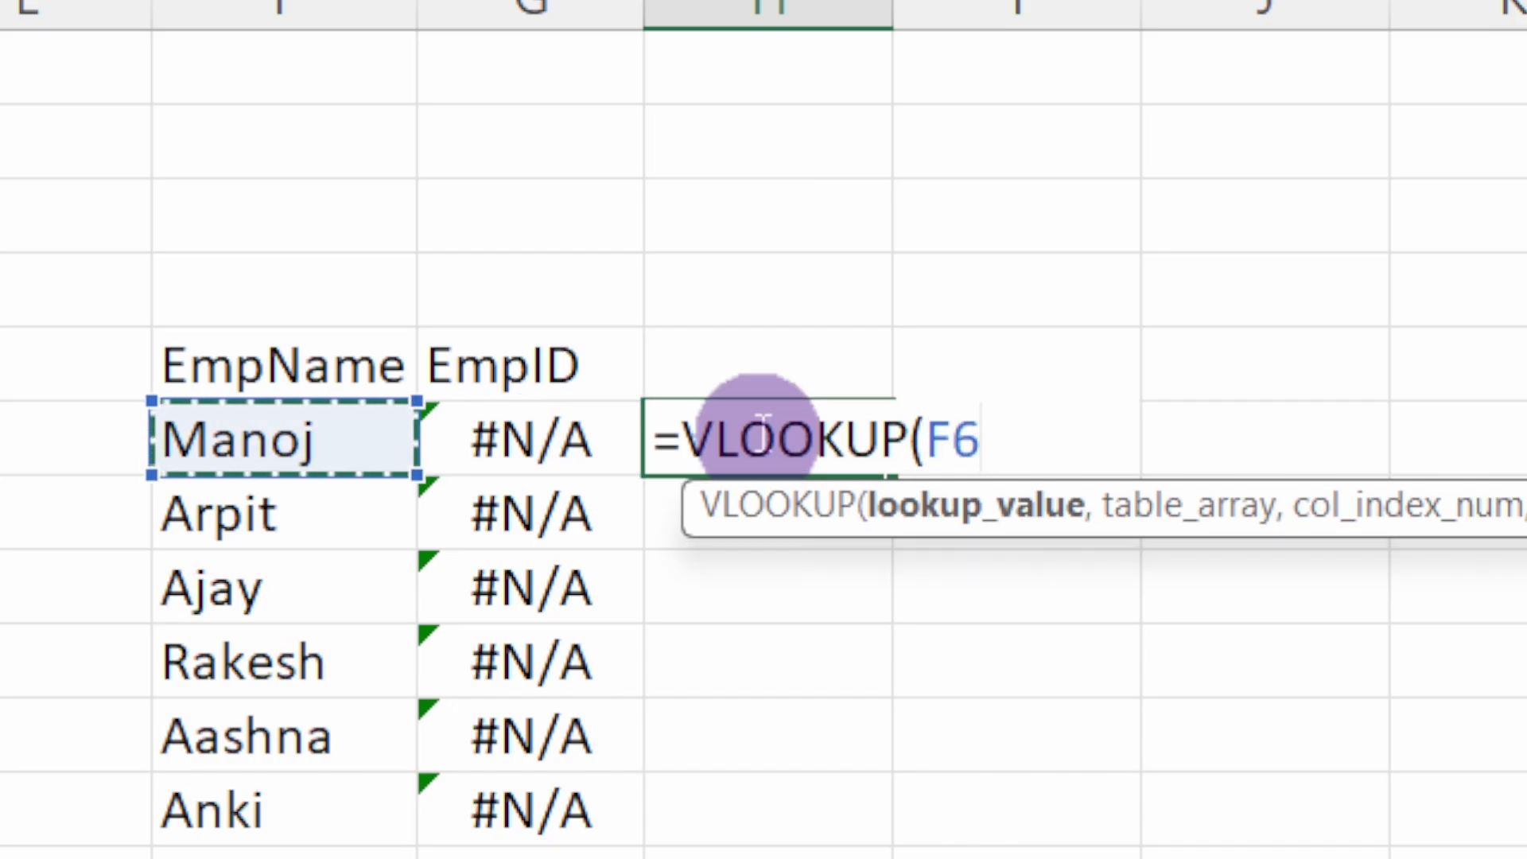
key(F4)
key(F4)
key(F4)
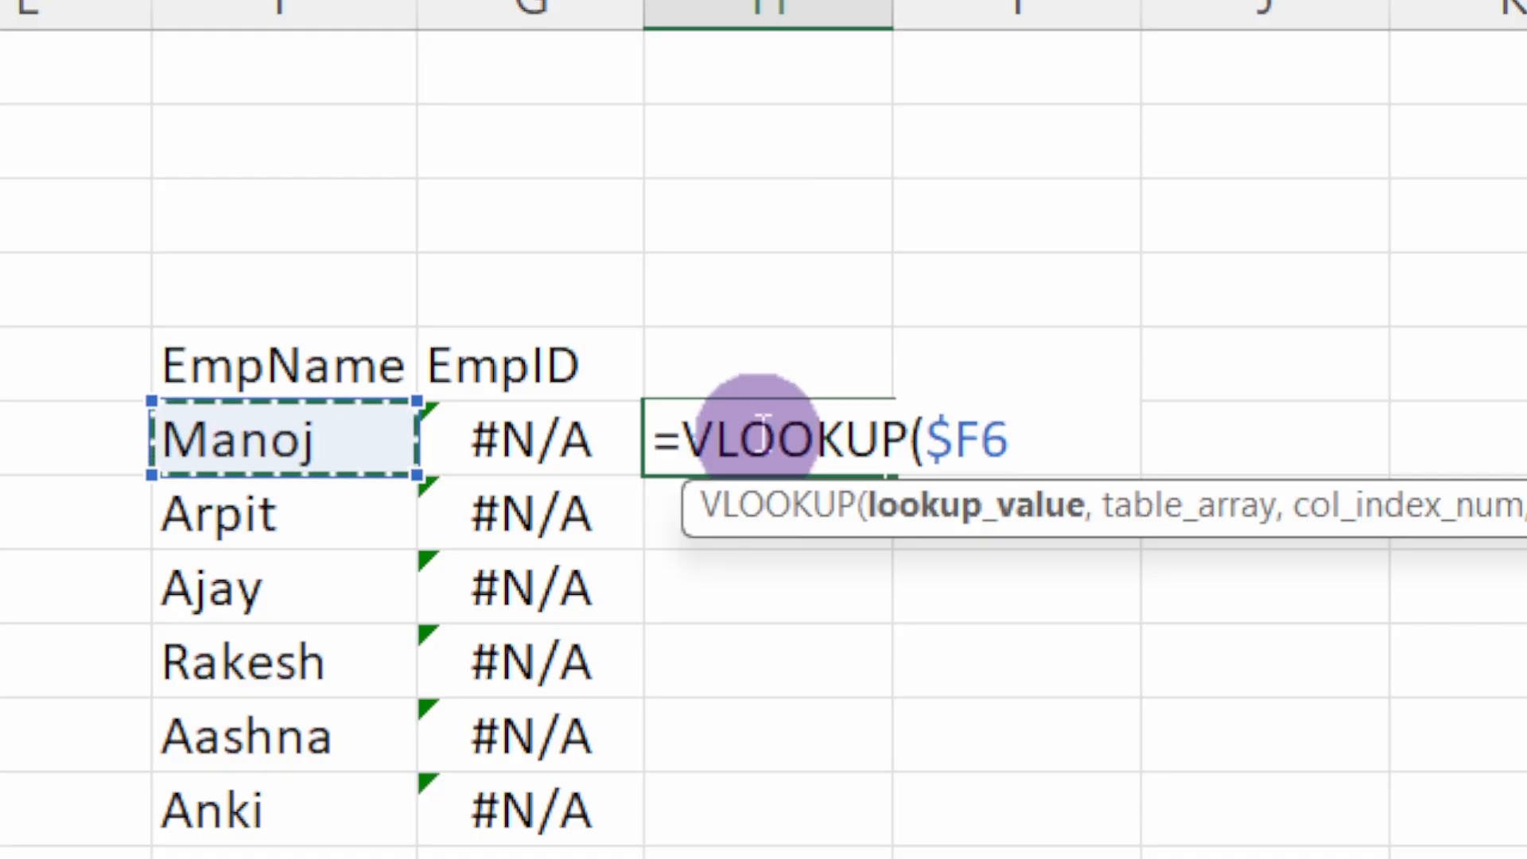
text(&"*)
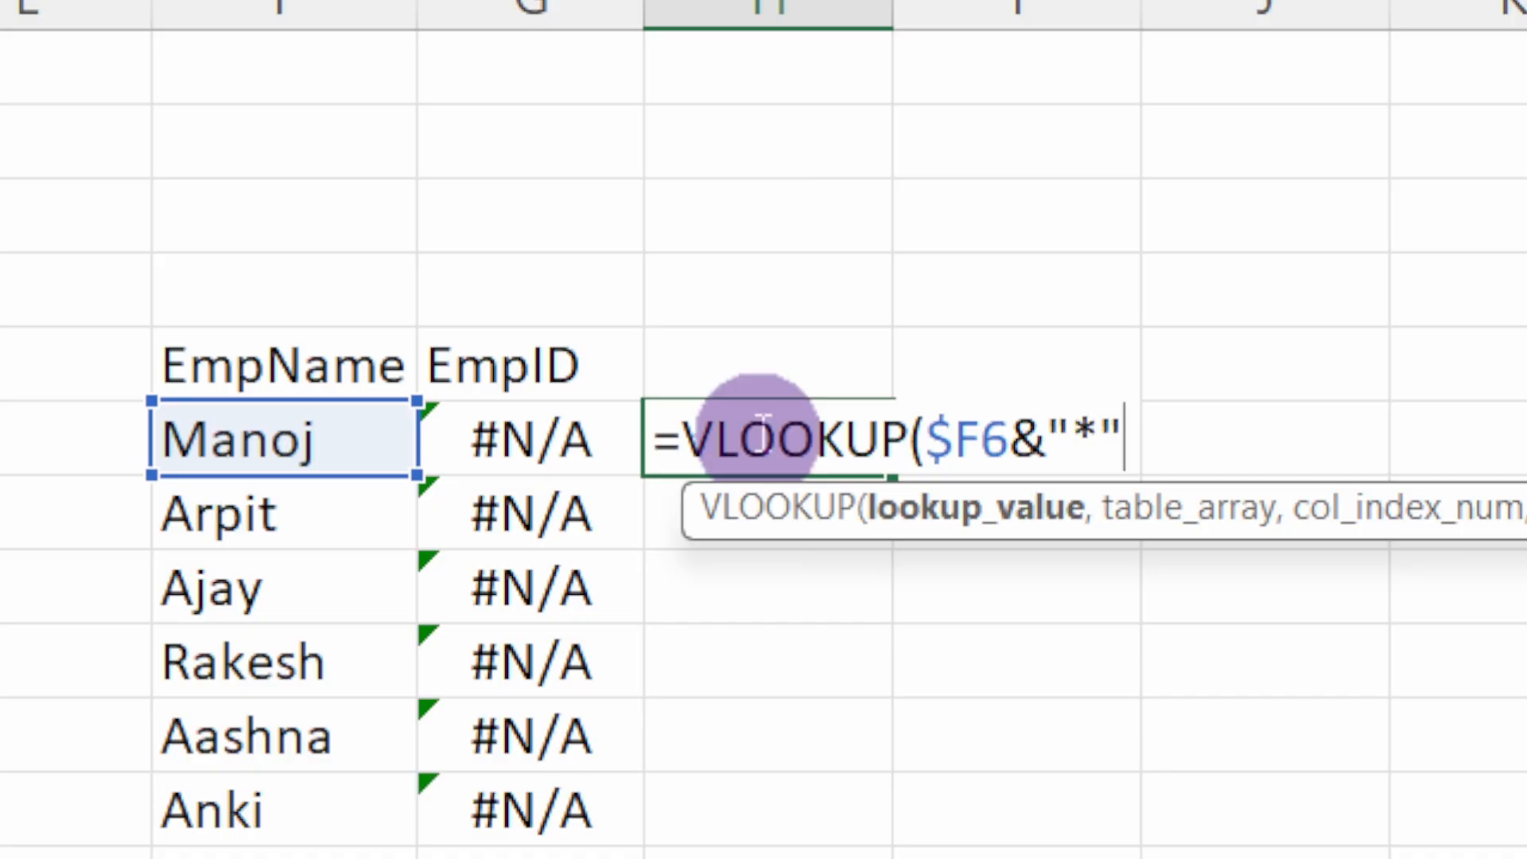
text(",)
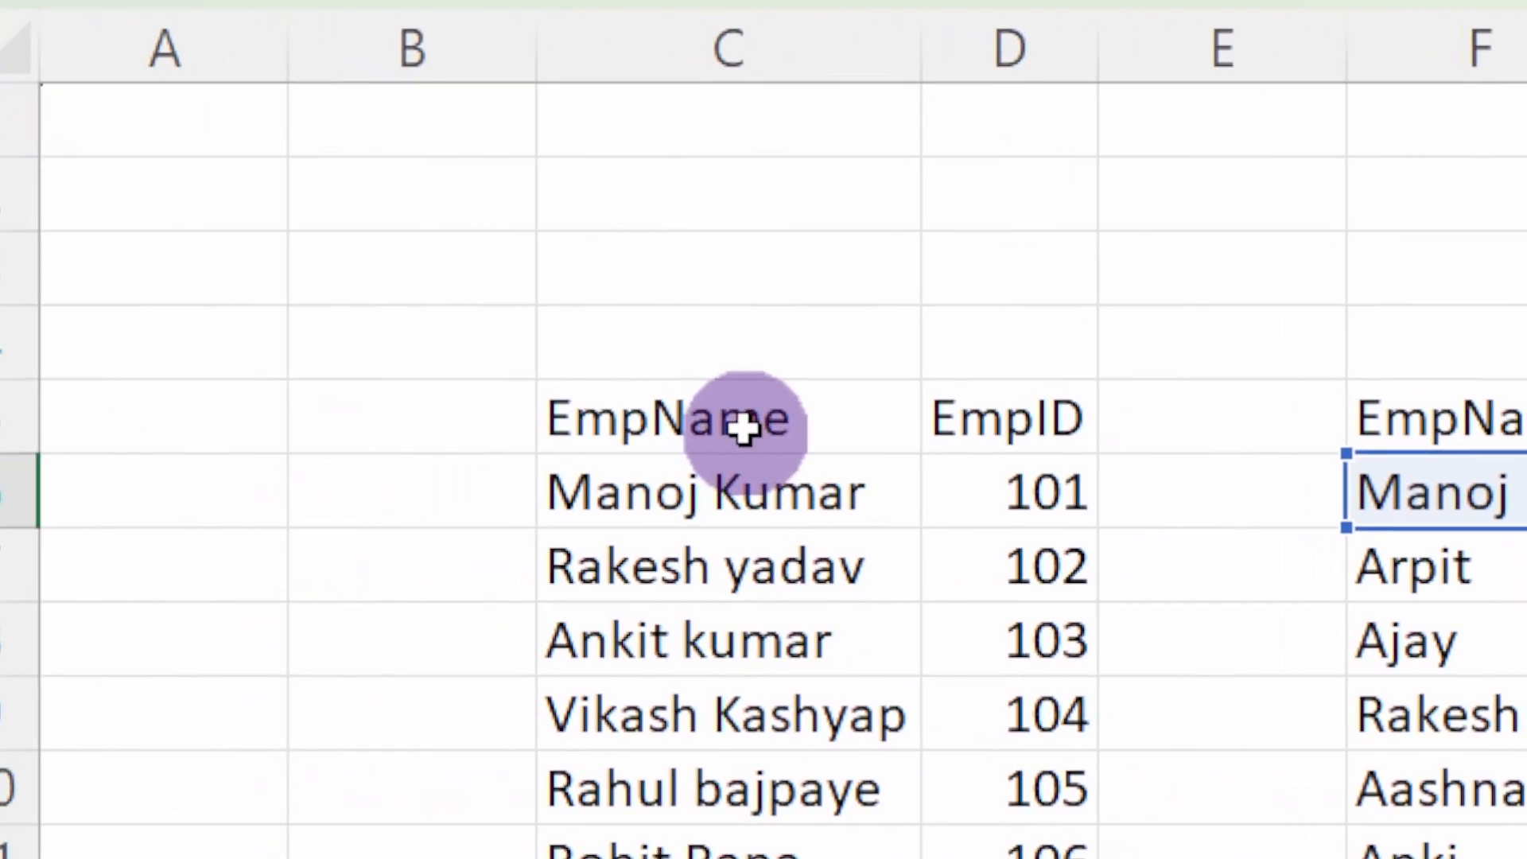
- Complete the H6 formula with table array C5:D15, column index 2 and exact match 0, and fill it down to H11
drag(742, 426, 928, 858)
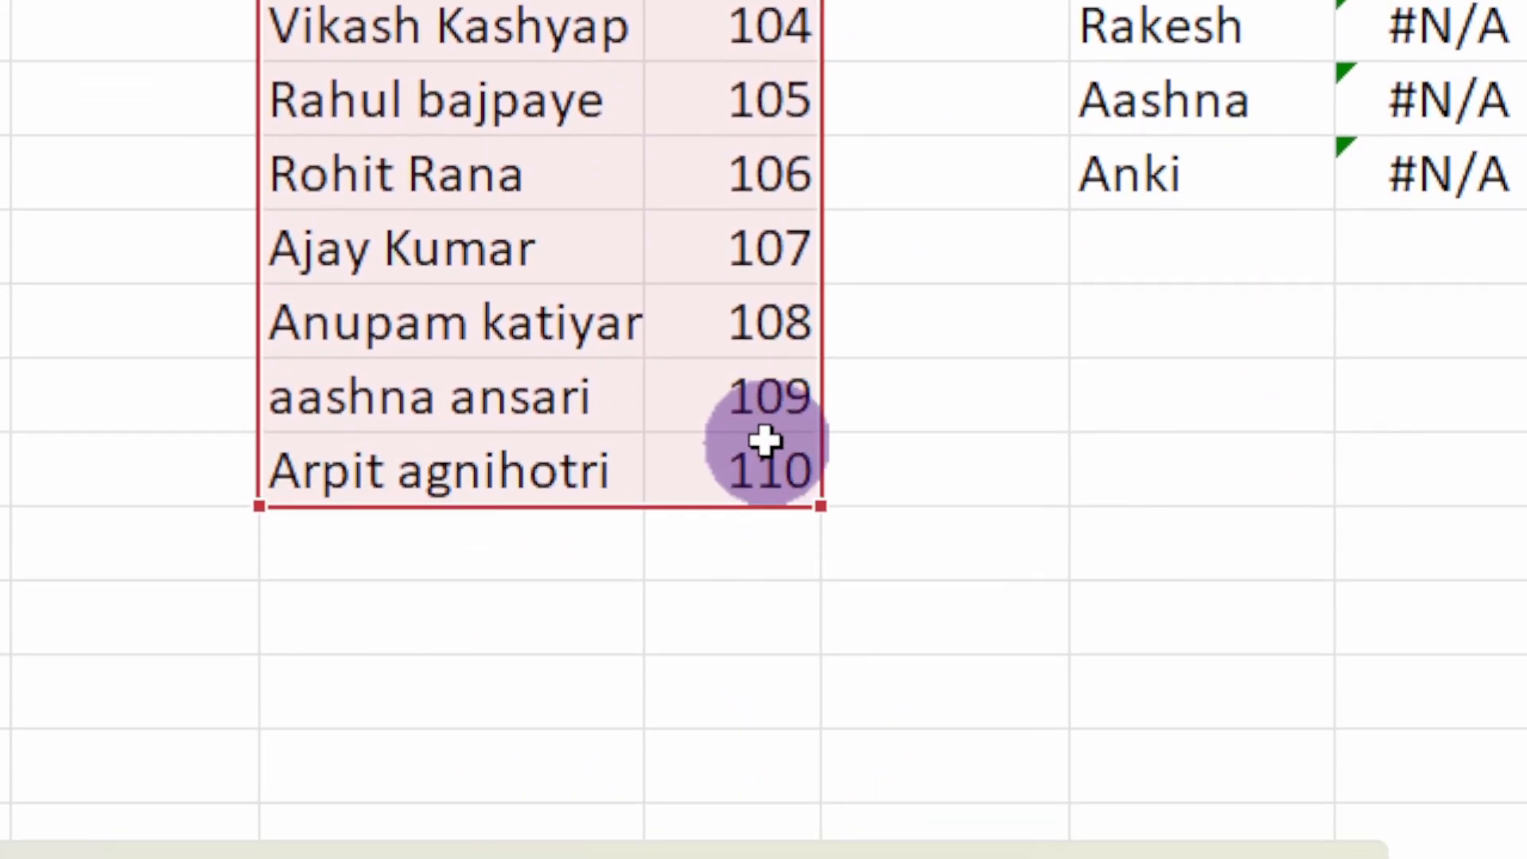
text())
key(Return)
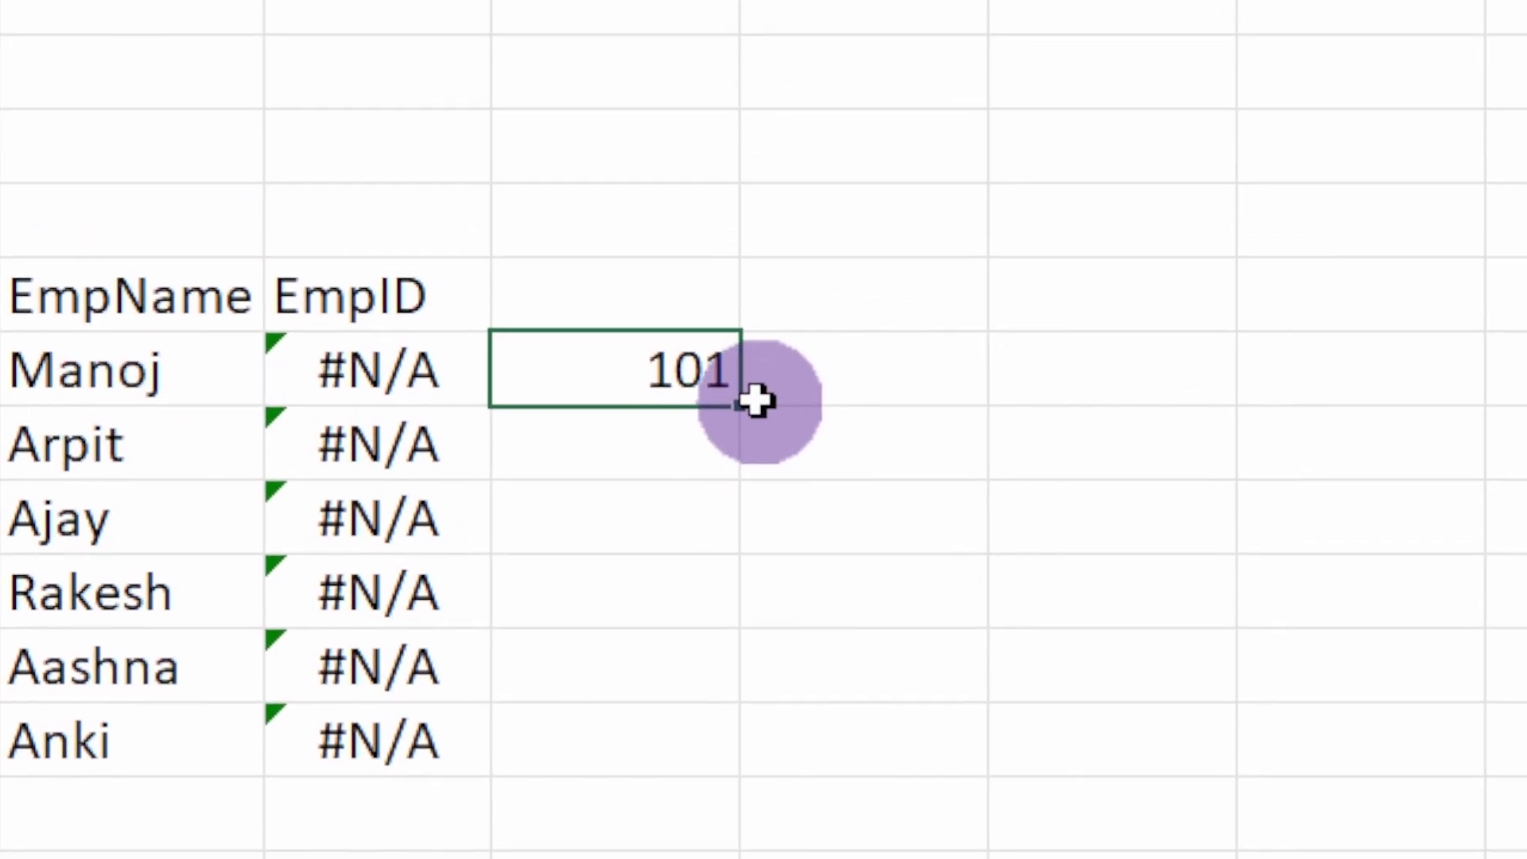
double_click(762, 430)
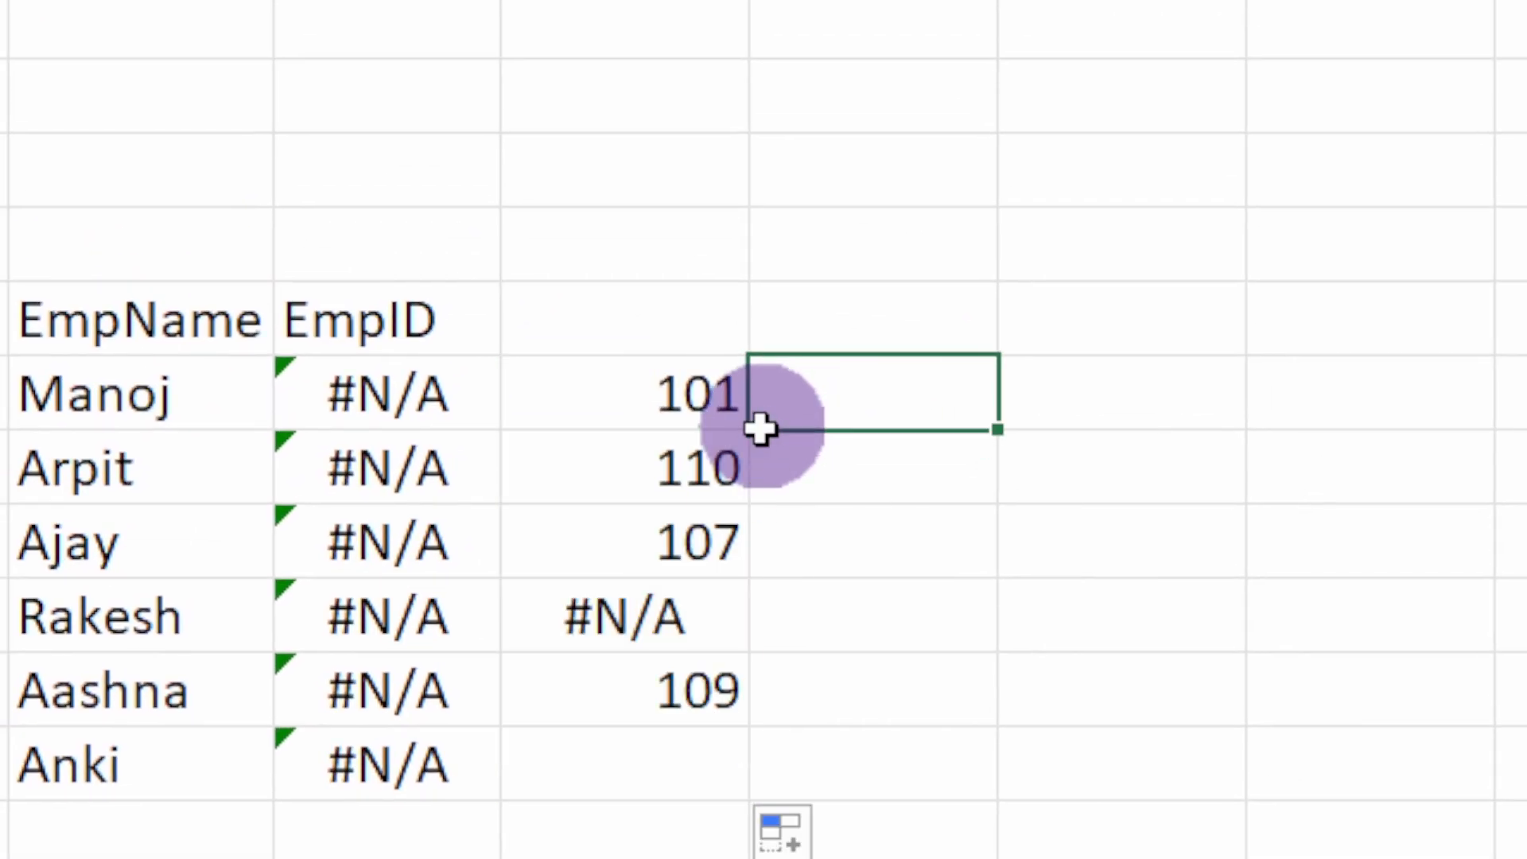
- Lock the table array in the H6 formula as $C$5:$D$15 and refill the formula down to H11
click(648, 611)
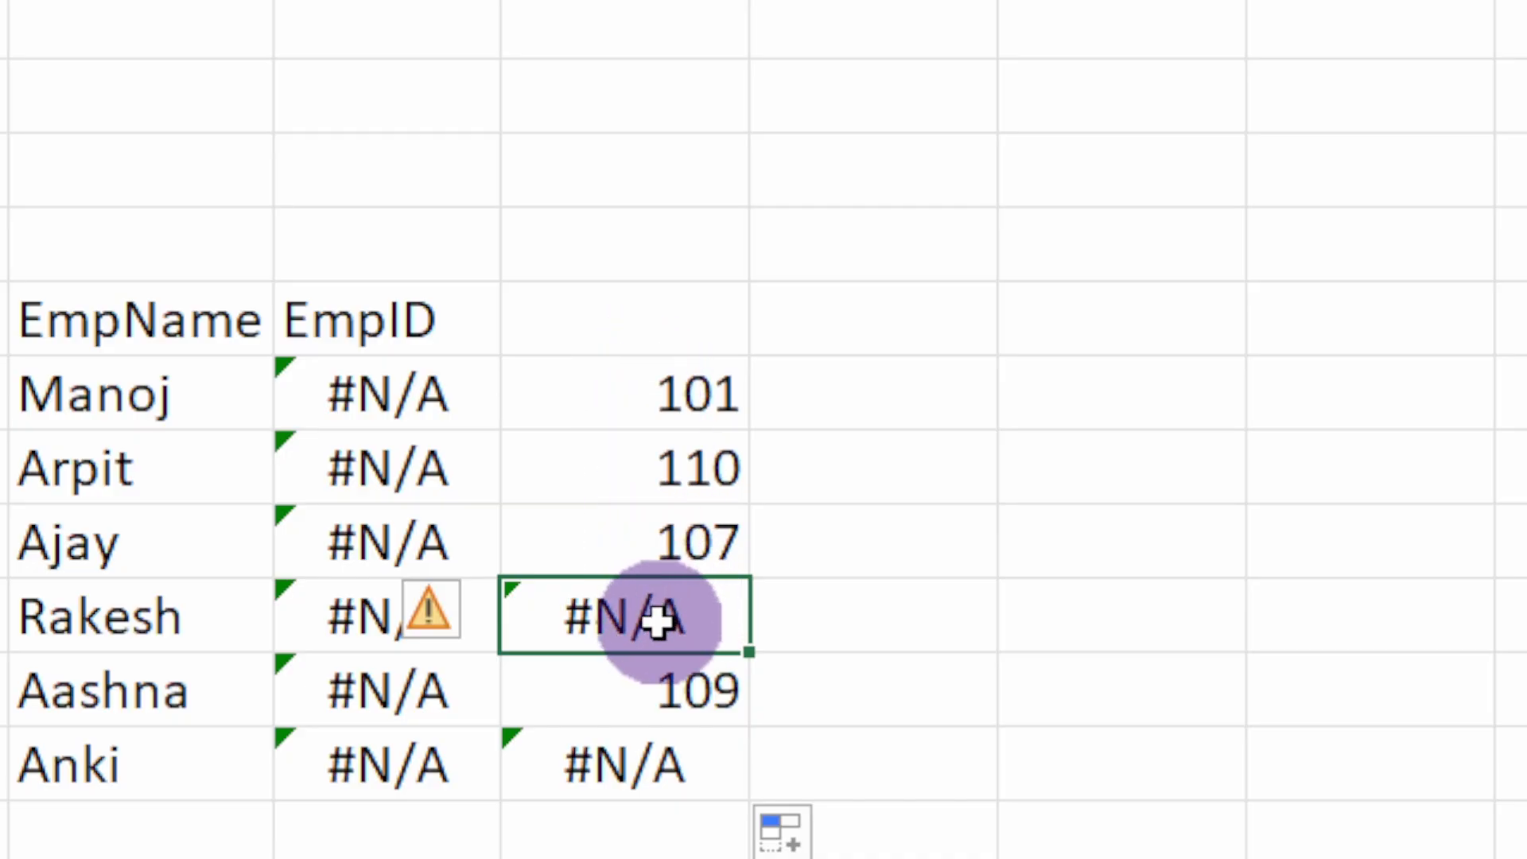
click(581, 407)
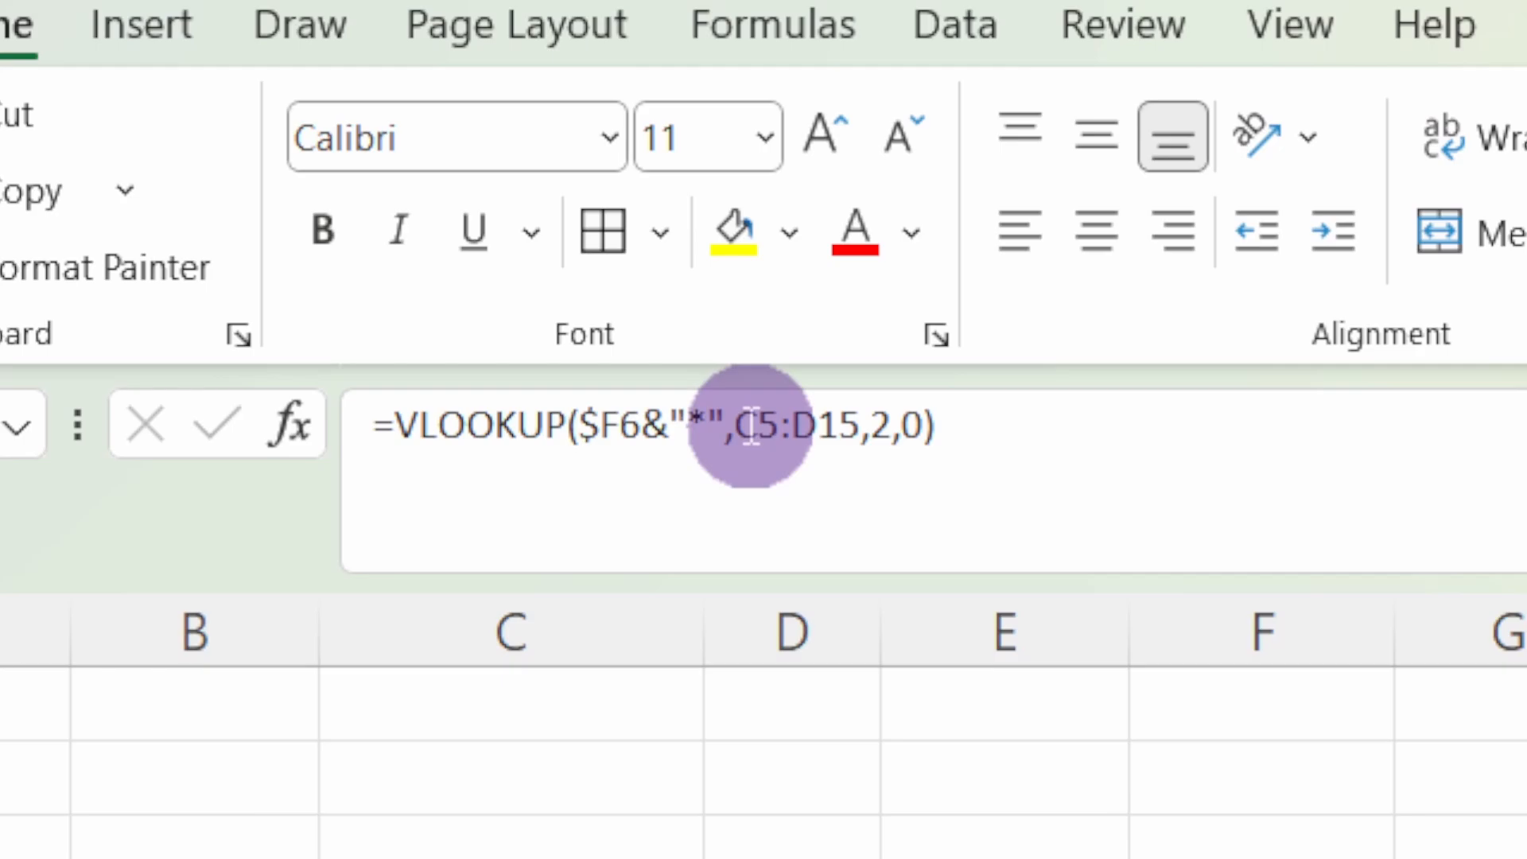
click(754, 435)
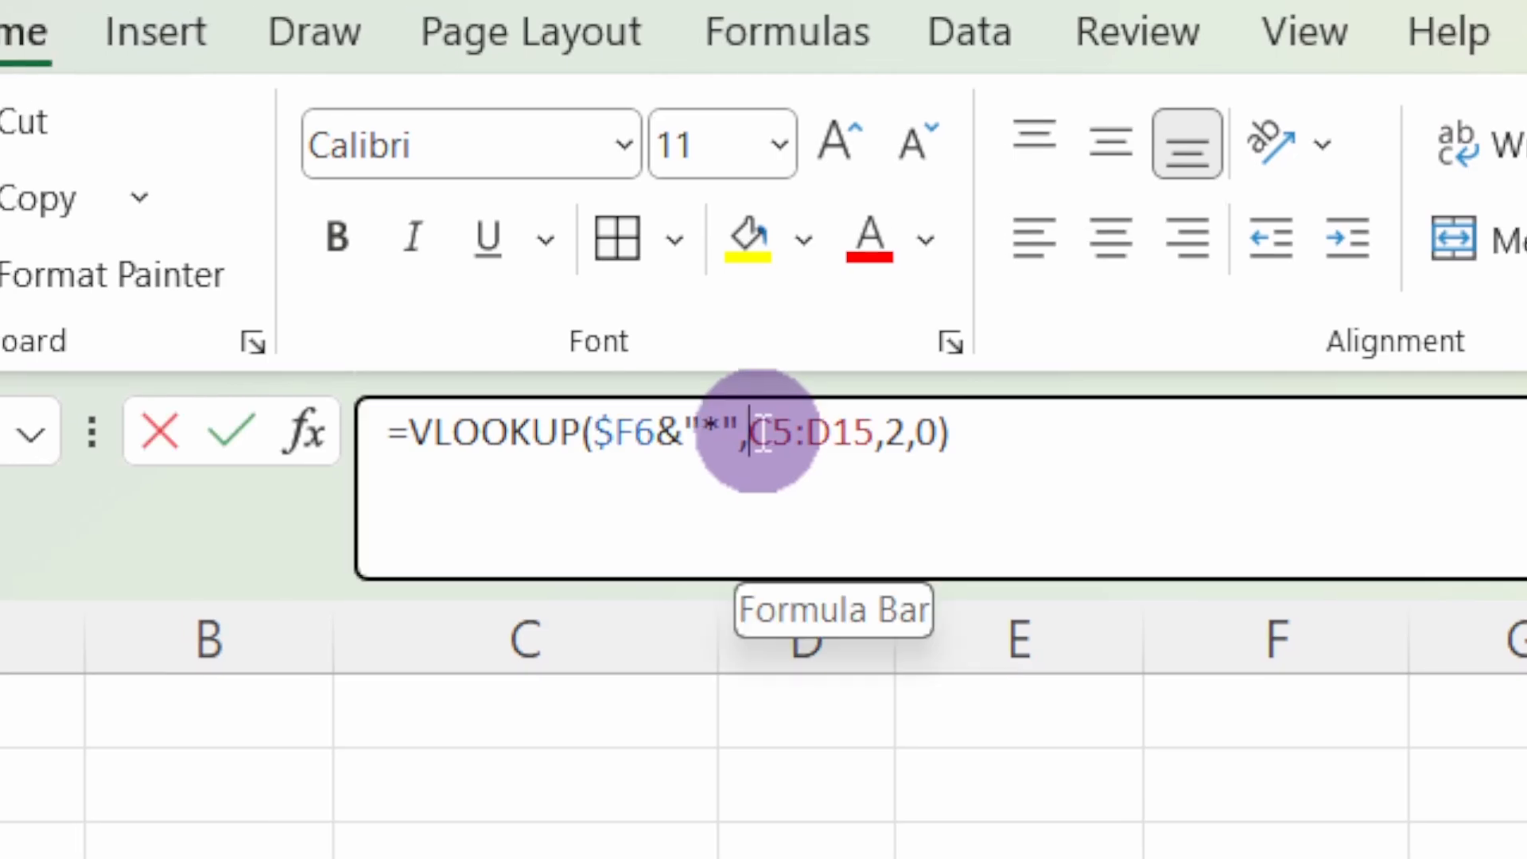
drag(757, 435, 871, 433)
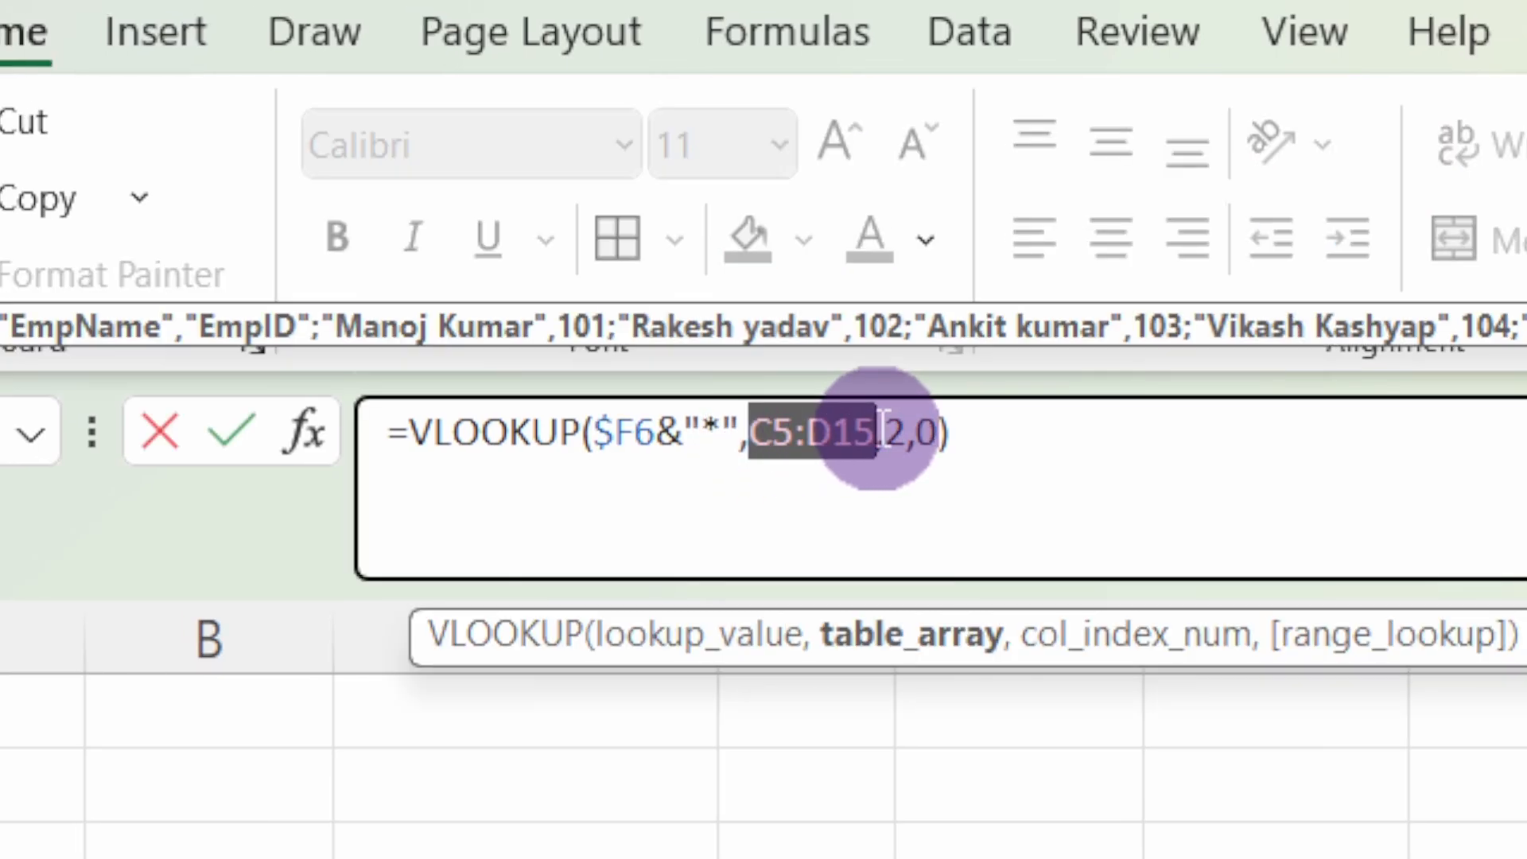
key(F4)
click(1148, 441)
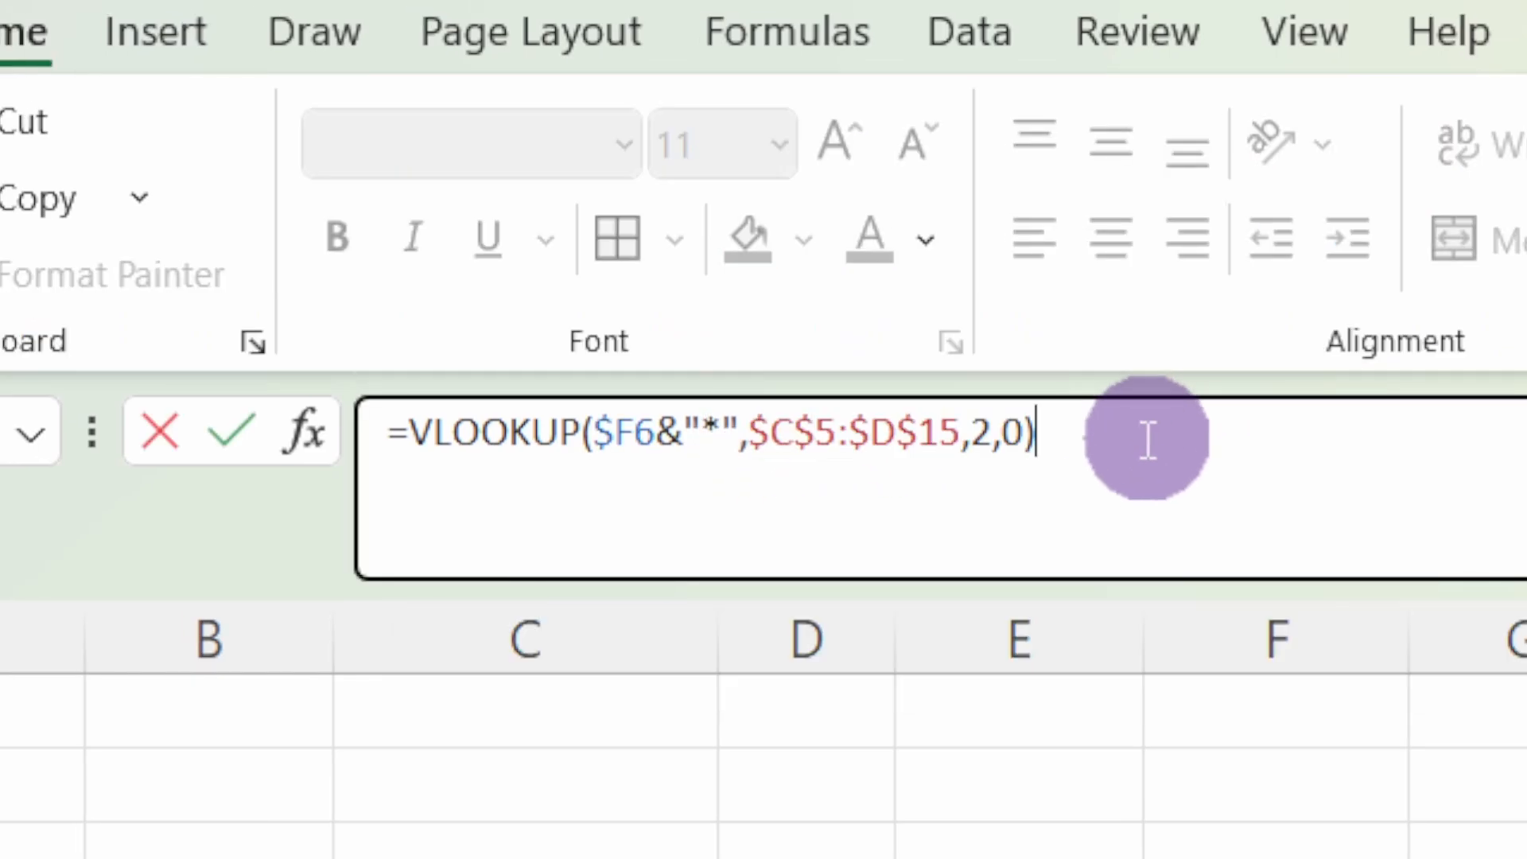
key(Return)
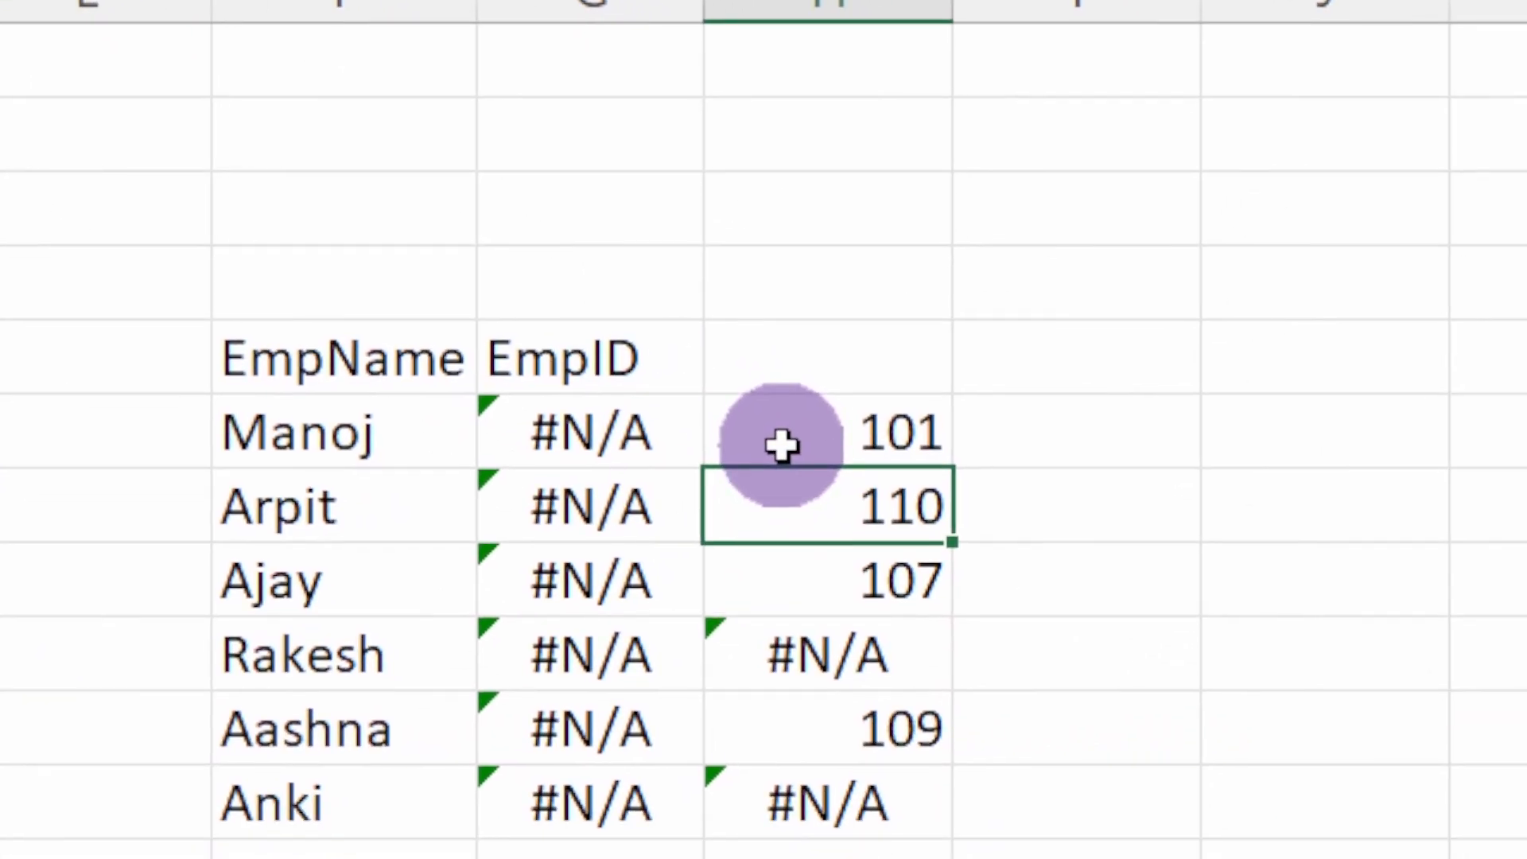
click(875, 446)
double_click(945, 460)
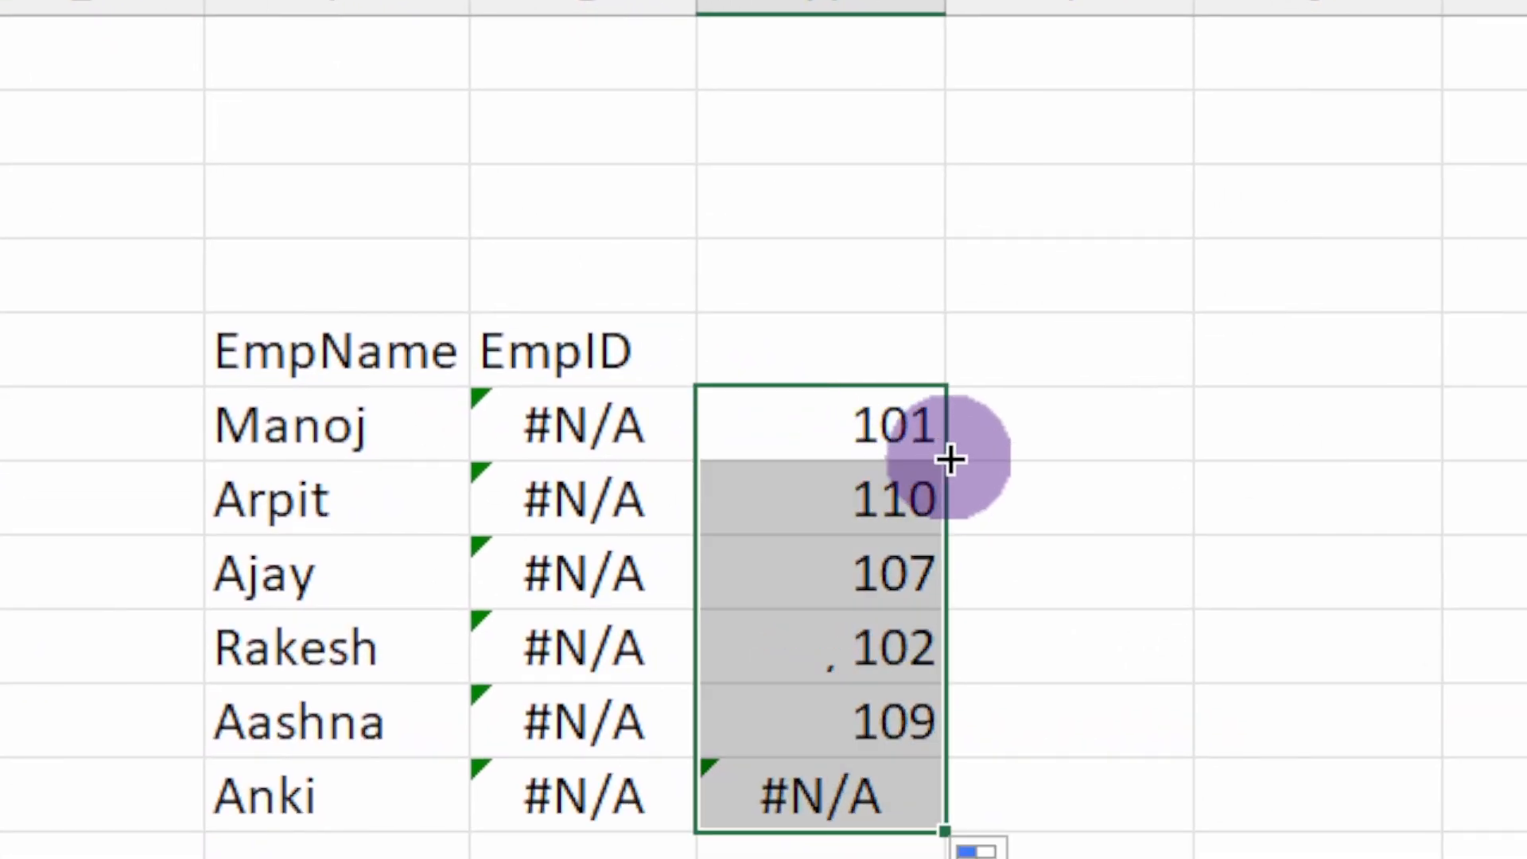
- Check the ID returned in H9 for the name in F9 against the source entry in C7:D7, and review H6:H11
click(883, 695)
click(314, 651)
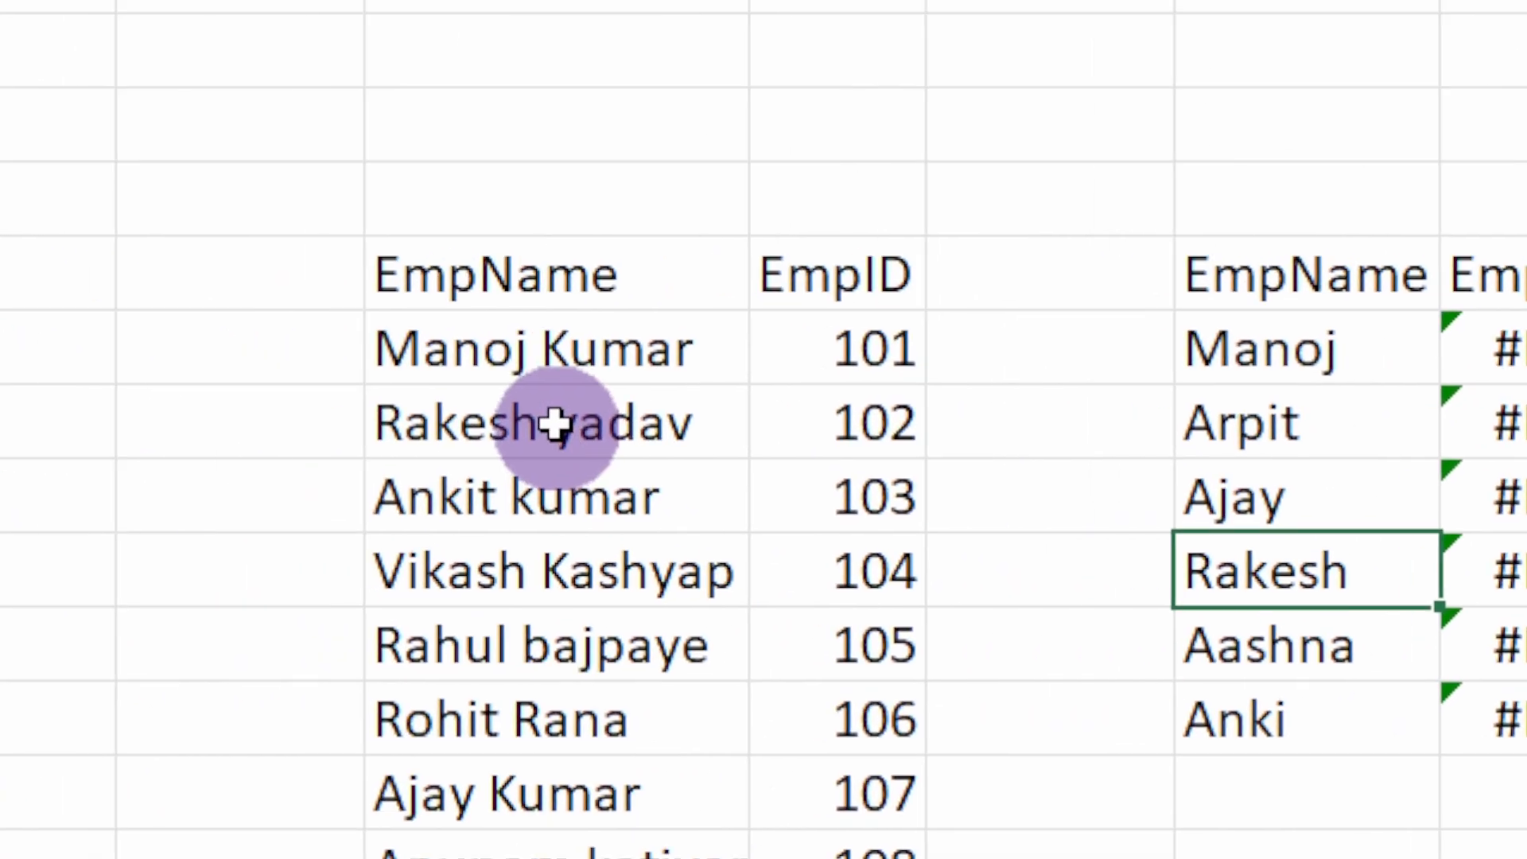
click(555, 426)
click(807, 445)
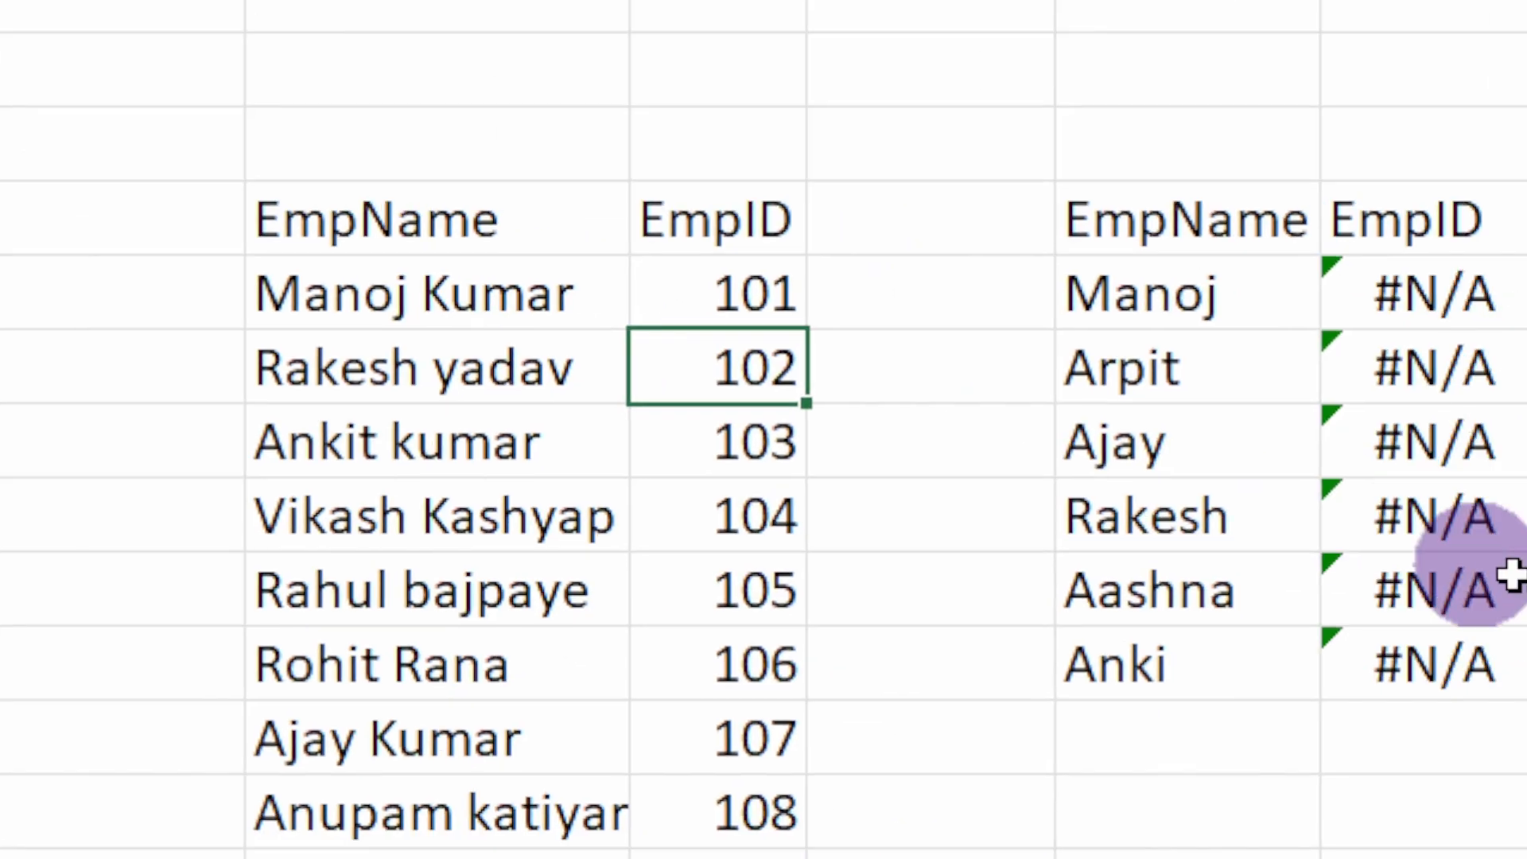
click(787, 430)
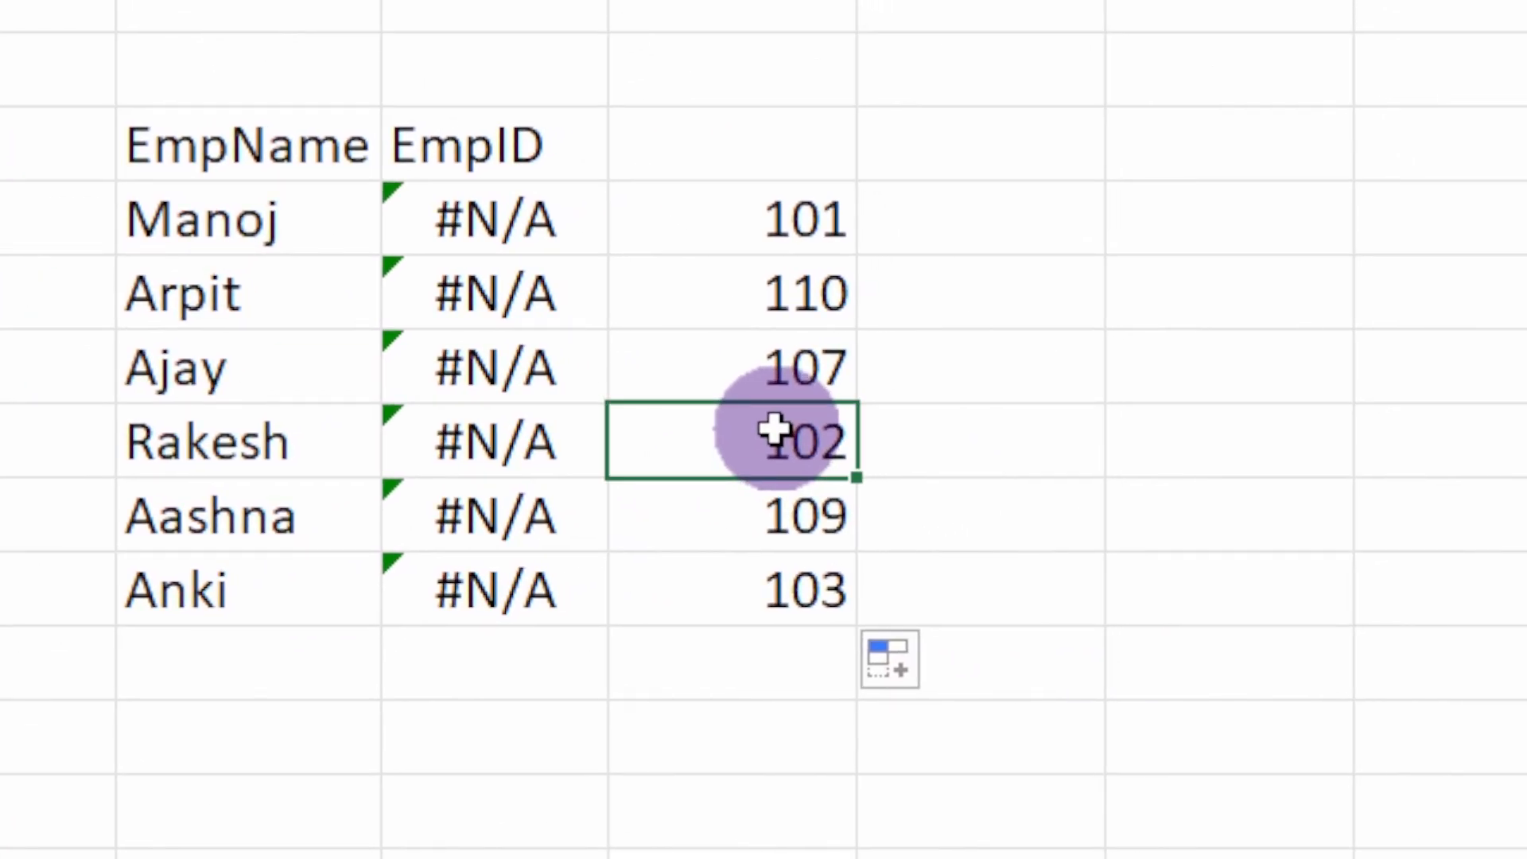
drag(705, 214, 695, 589)
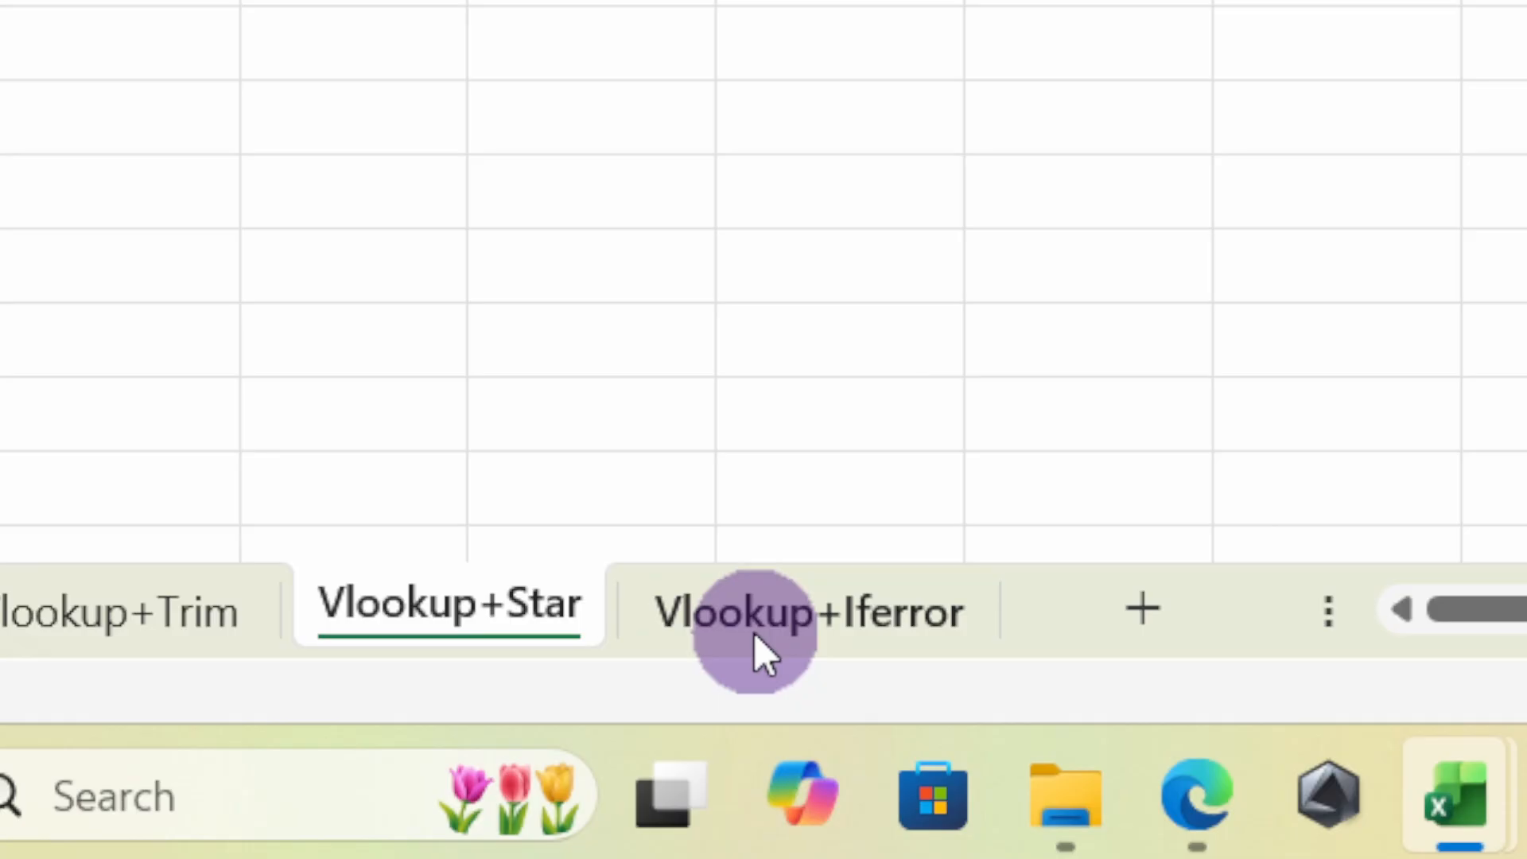
- Open the Vlookup+Iferror sheet and autofit the column widths of its source and lookup tables
click(754, 634)
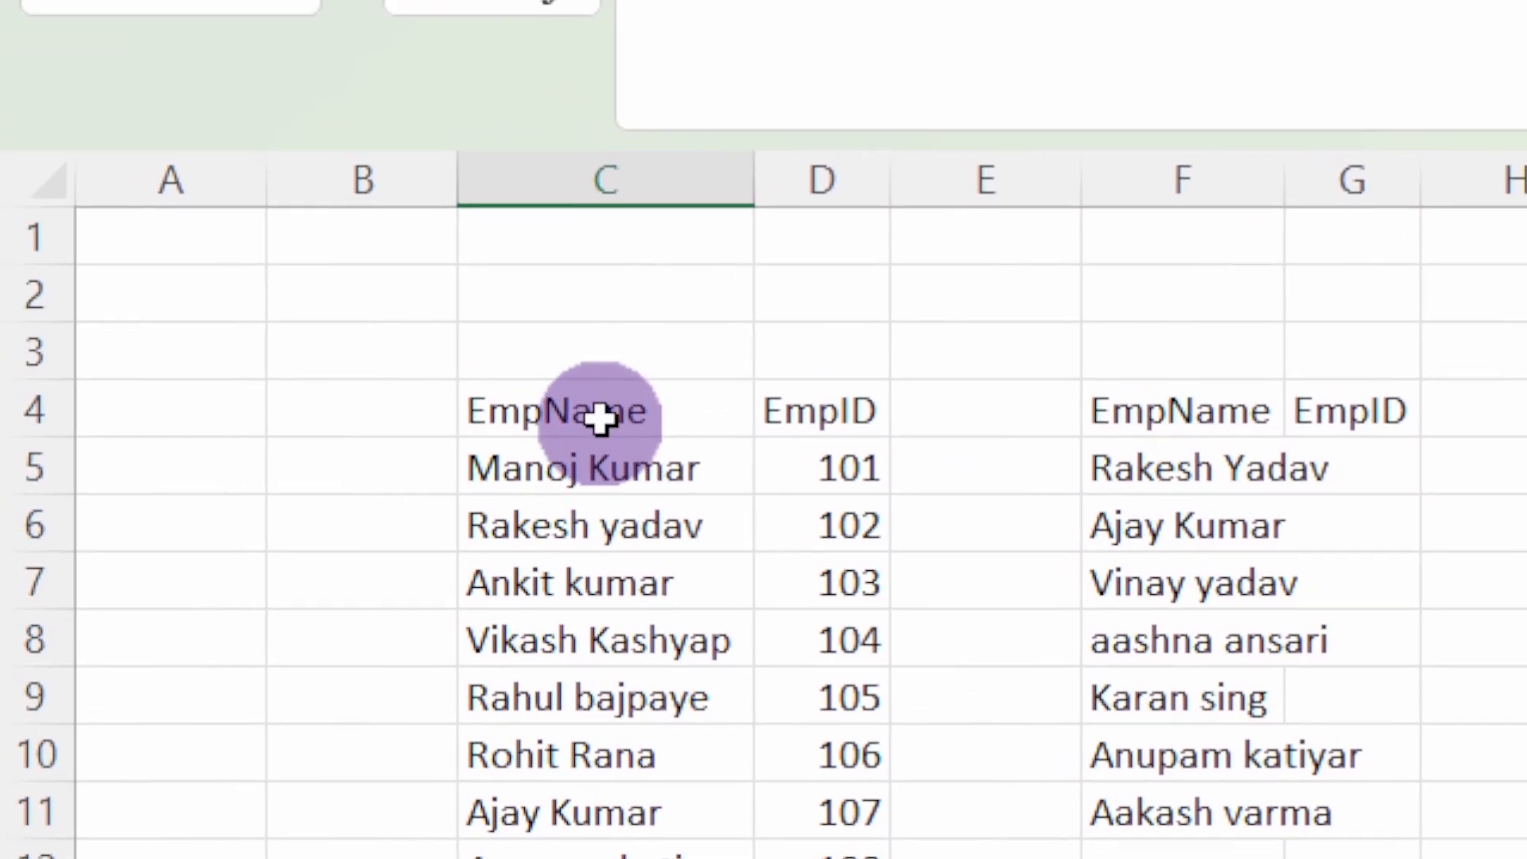
drag(426, 245, 1119, 858)
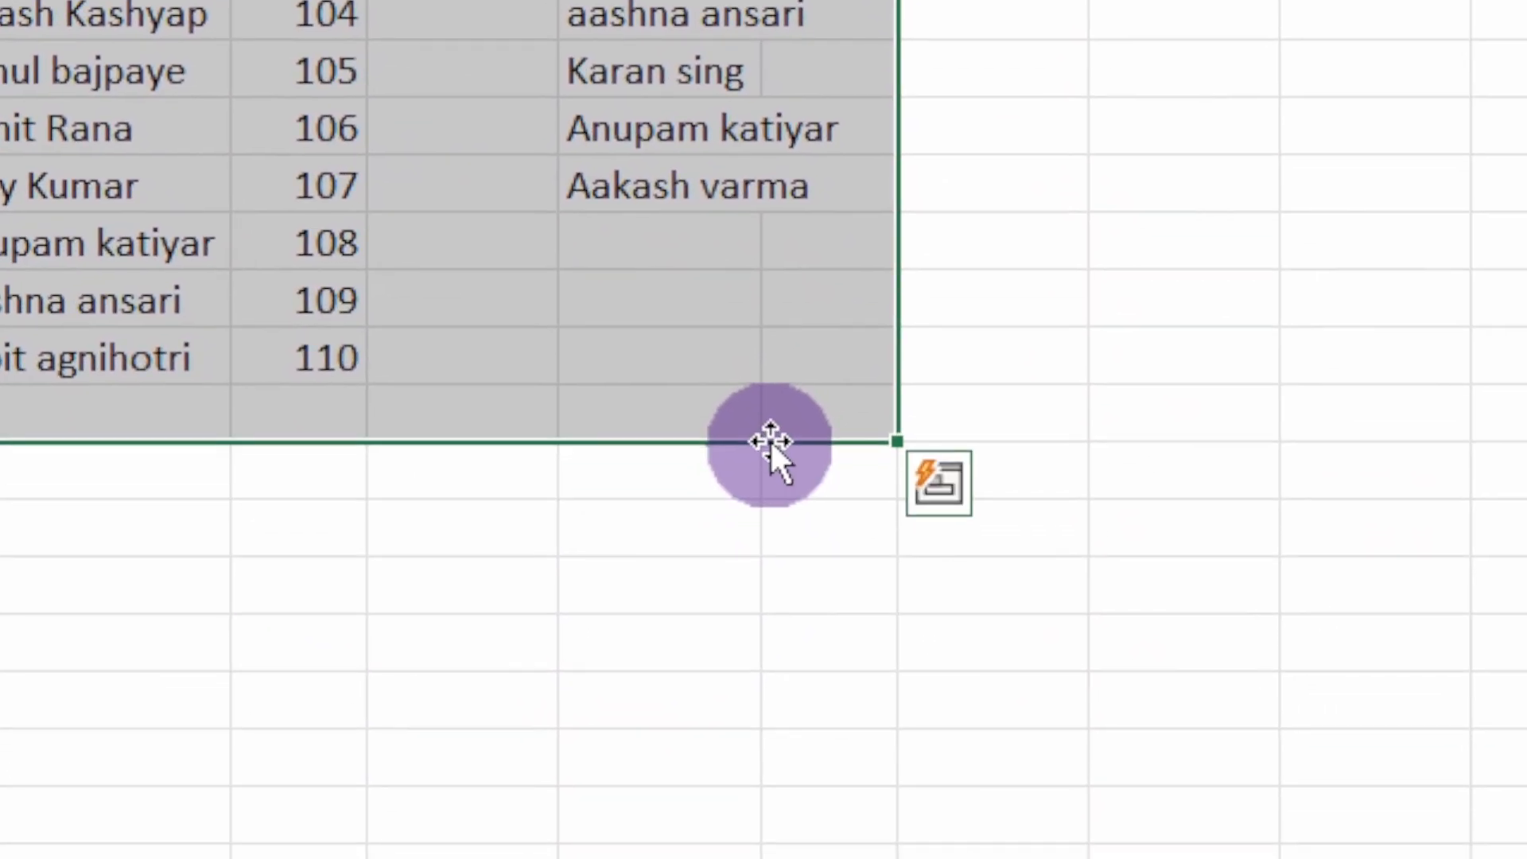
key(alt+h)
key(o)
key(i)
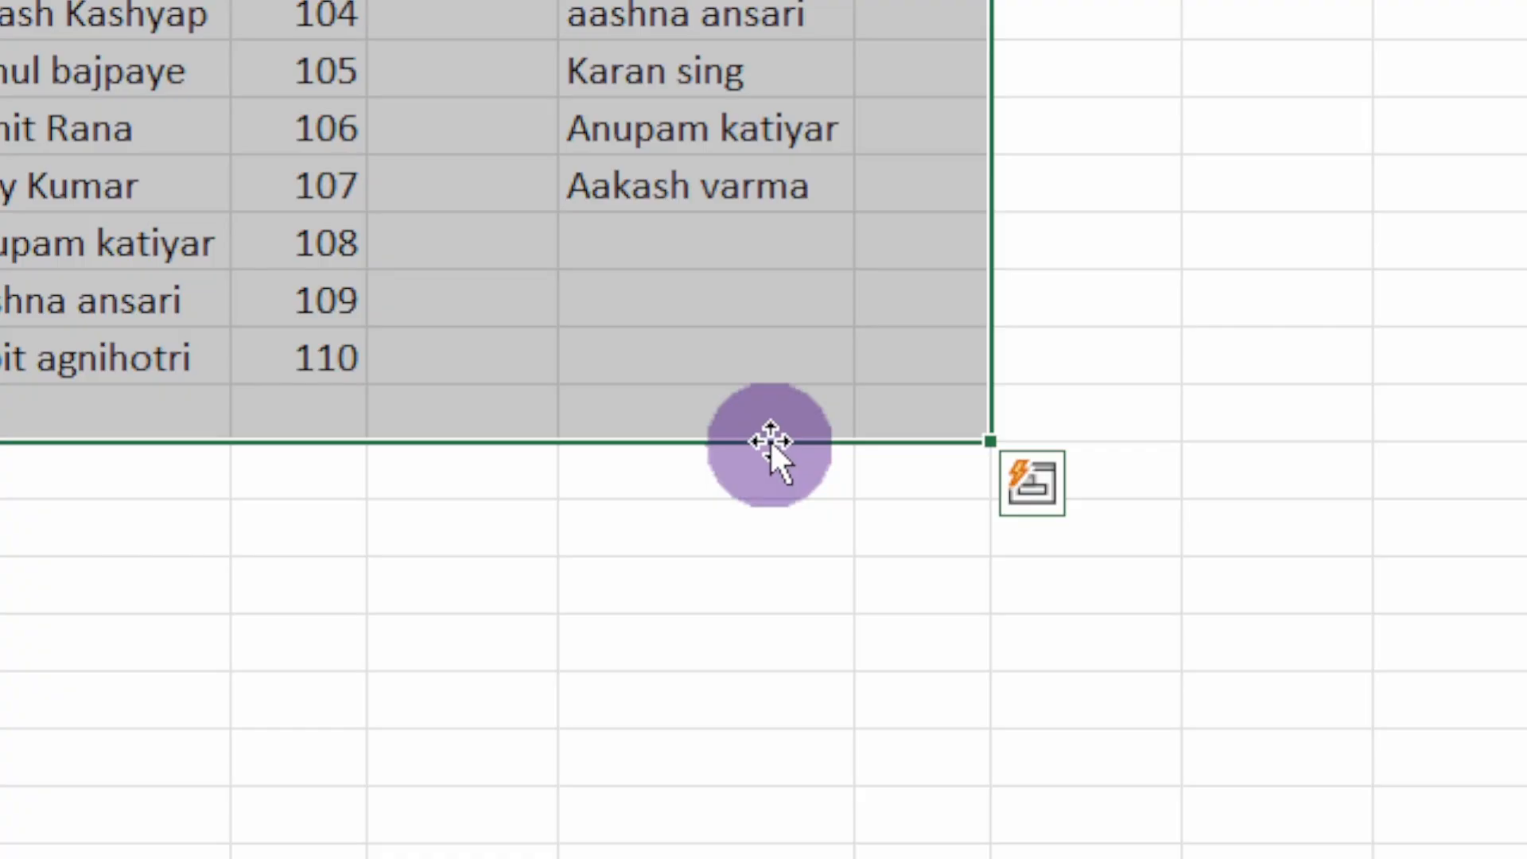
- Apply all borders to the source table C4:D14 and the lookup table F4:G11
key(alt+h)
key(Down)
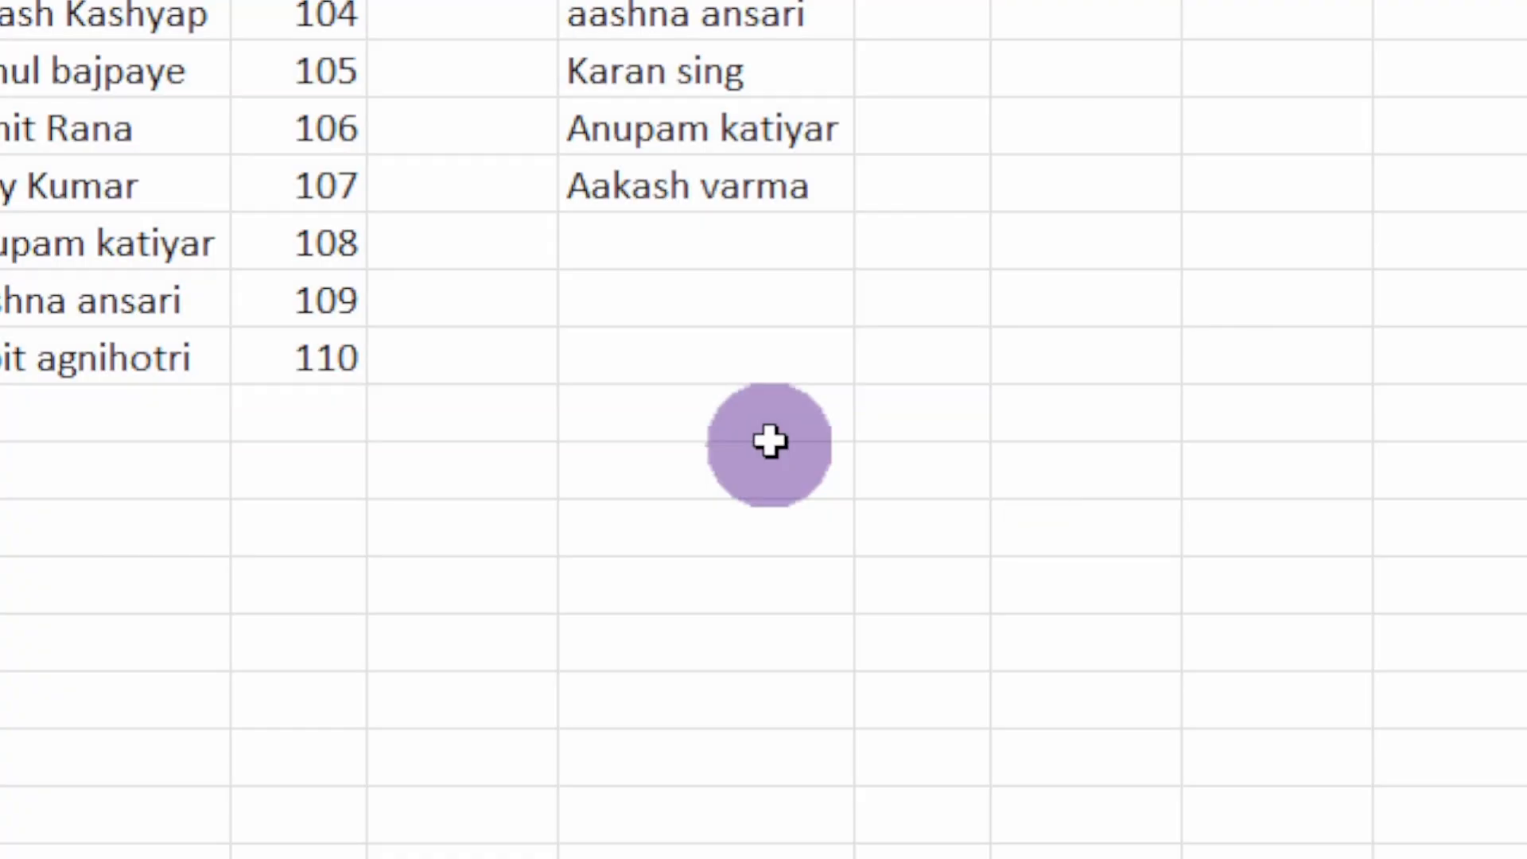
key(ctrl+a)
key(alt+h)
key(b)
key(a)
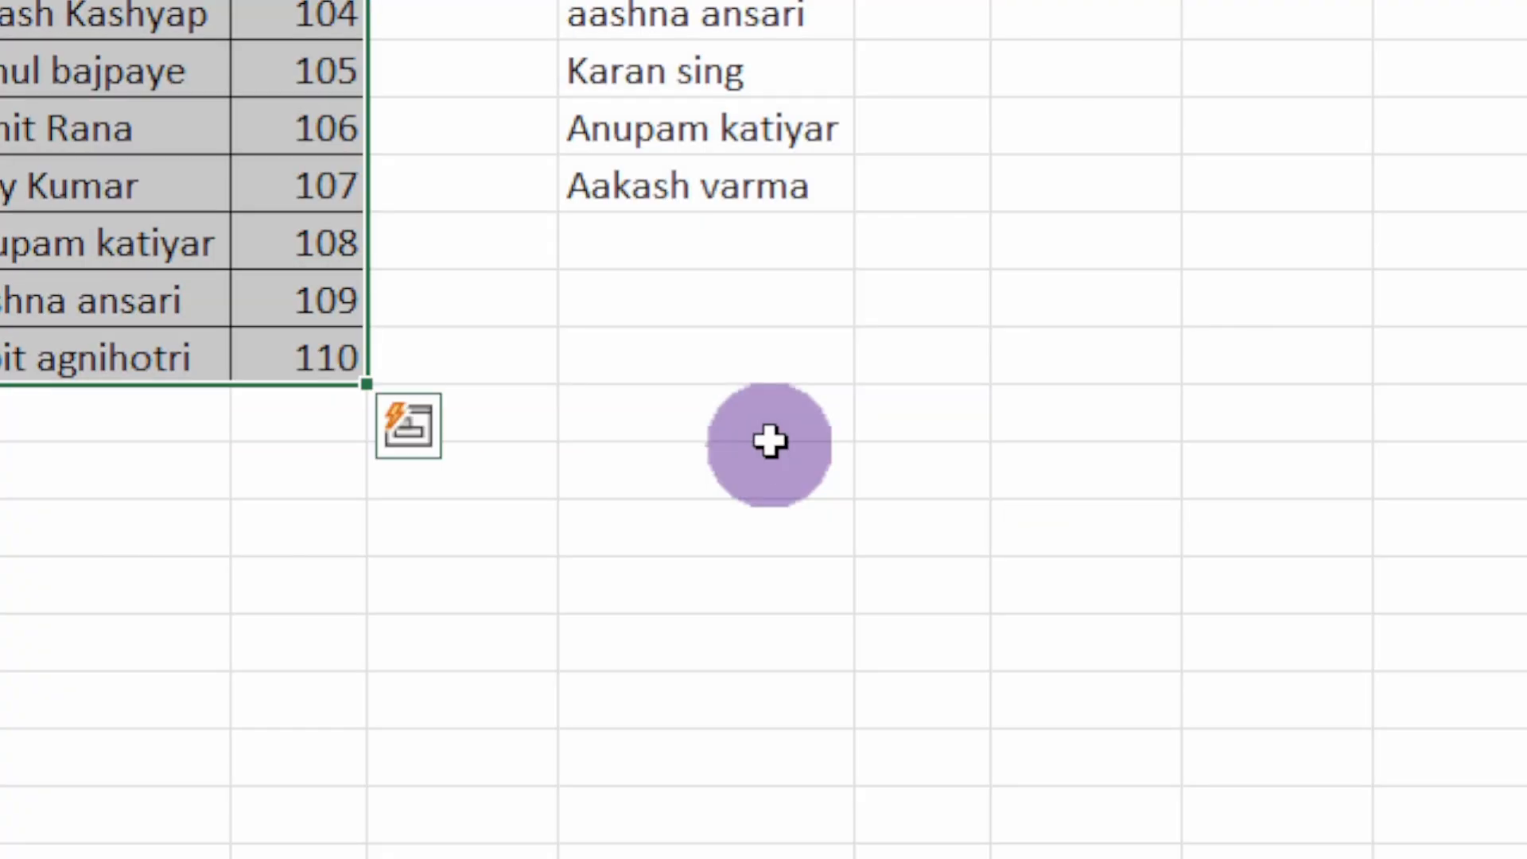
key(Right)
key(Right)
key(ctrl+a)
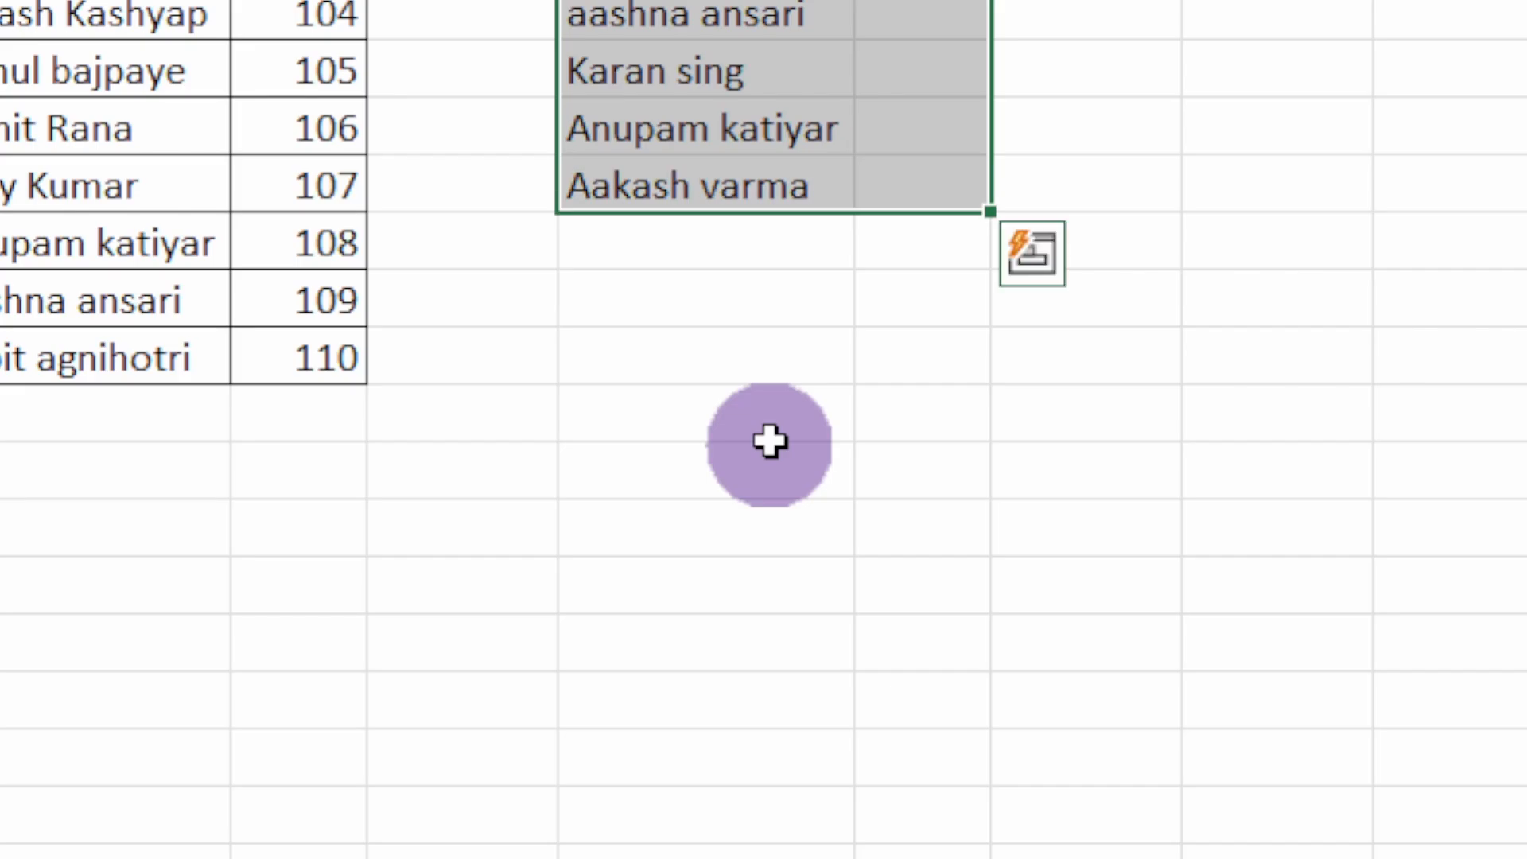
key(alt+h)
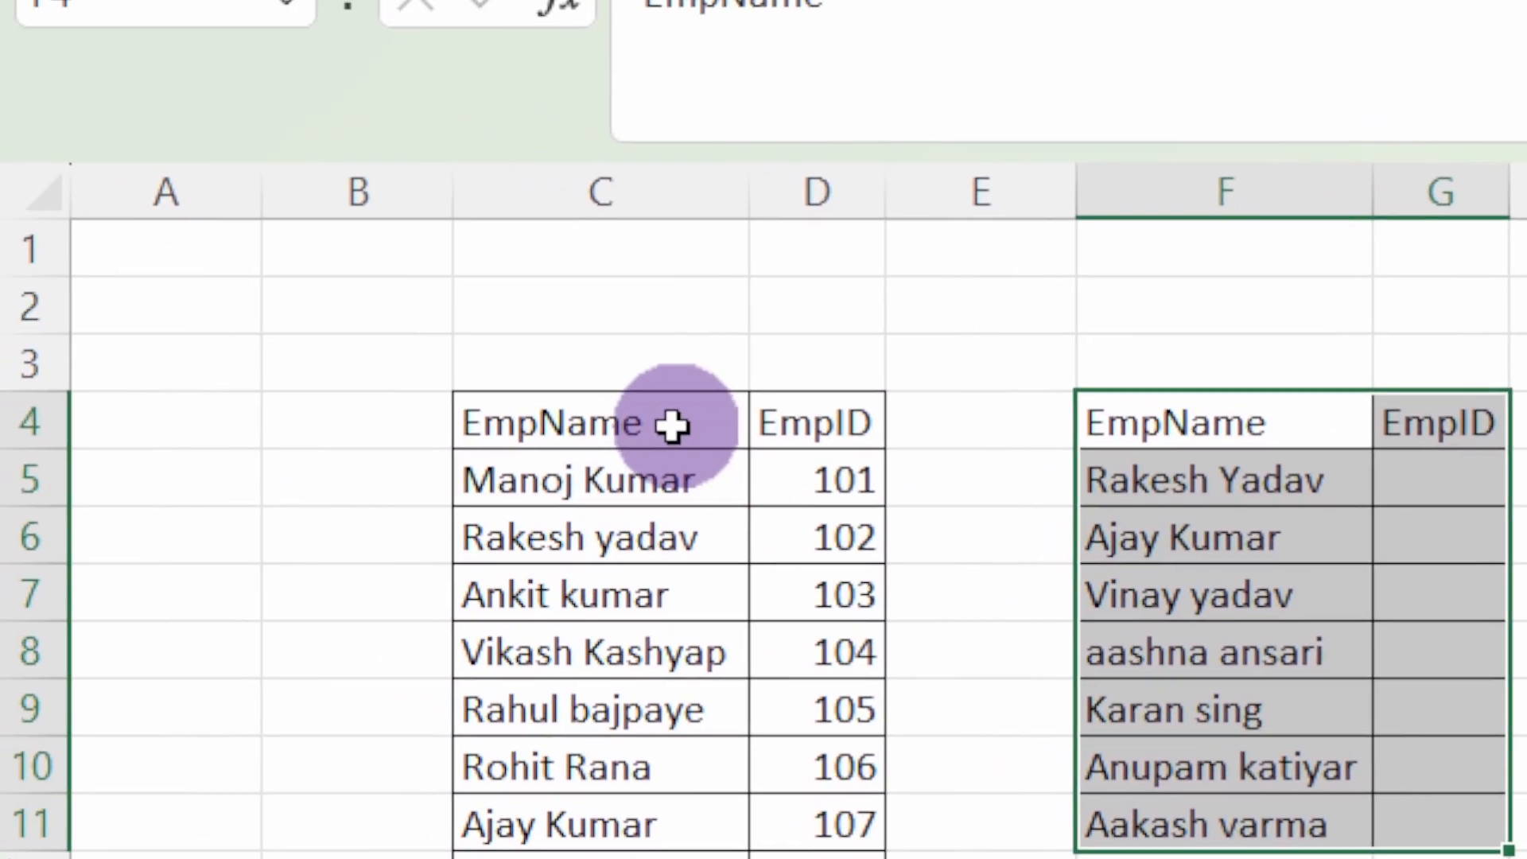
- Review the source table's names and IDs and the lookup table's EmpName and empty EmpID cells in G5:G11
drag(672, 426, 766, 858)
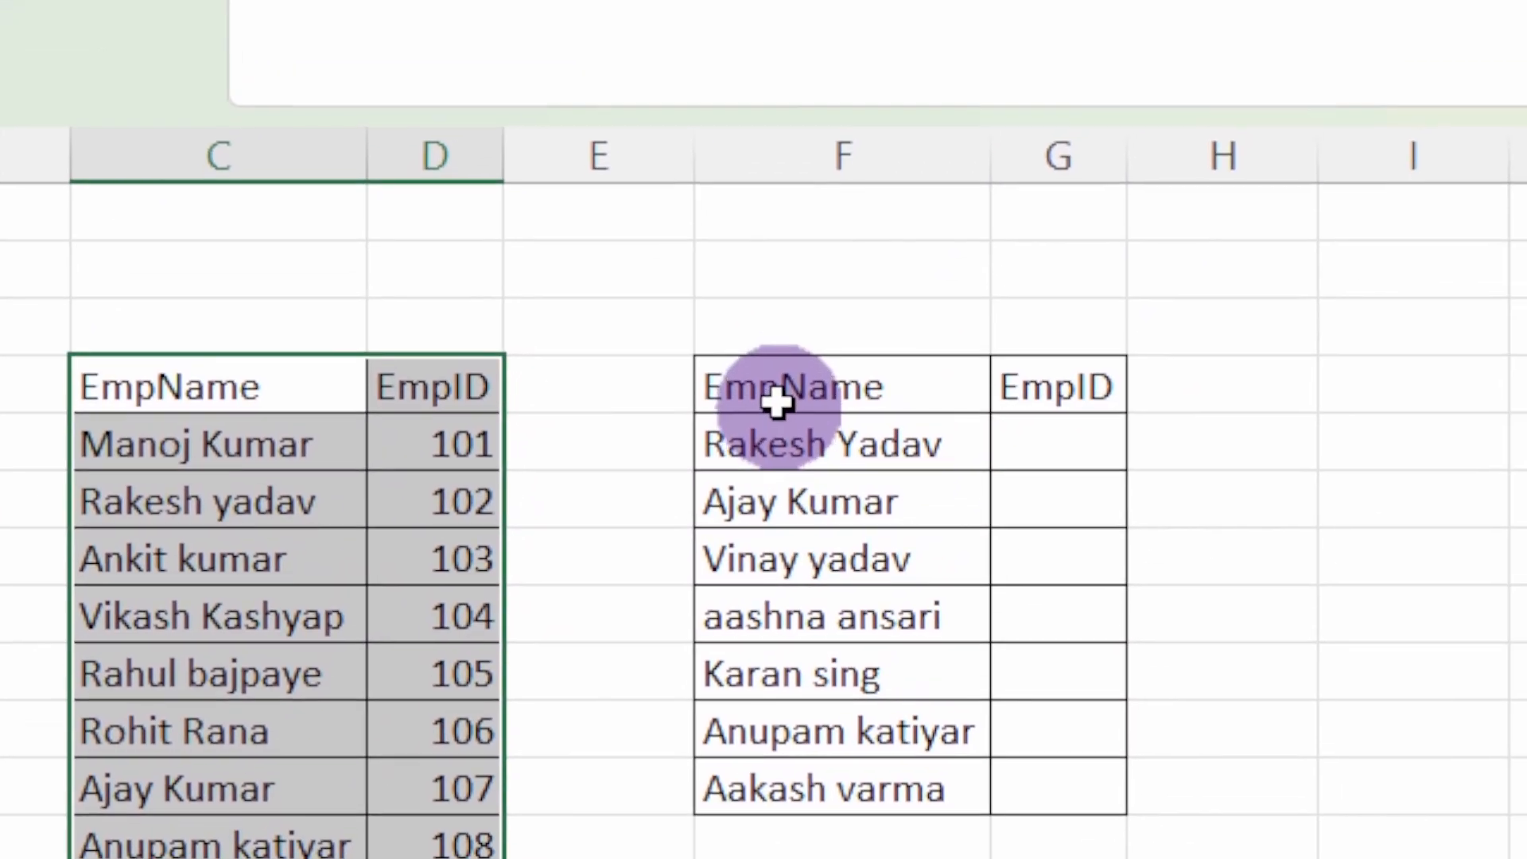
drag(1155, 313, 1387, 665)
drag(998, 768, 1001, 850)
click(990, 841)
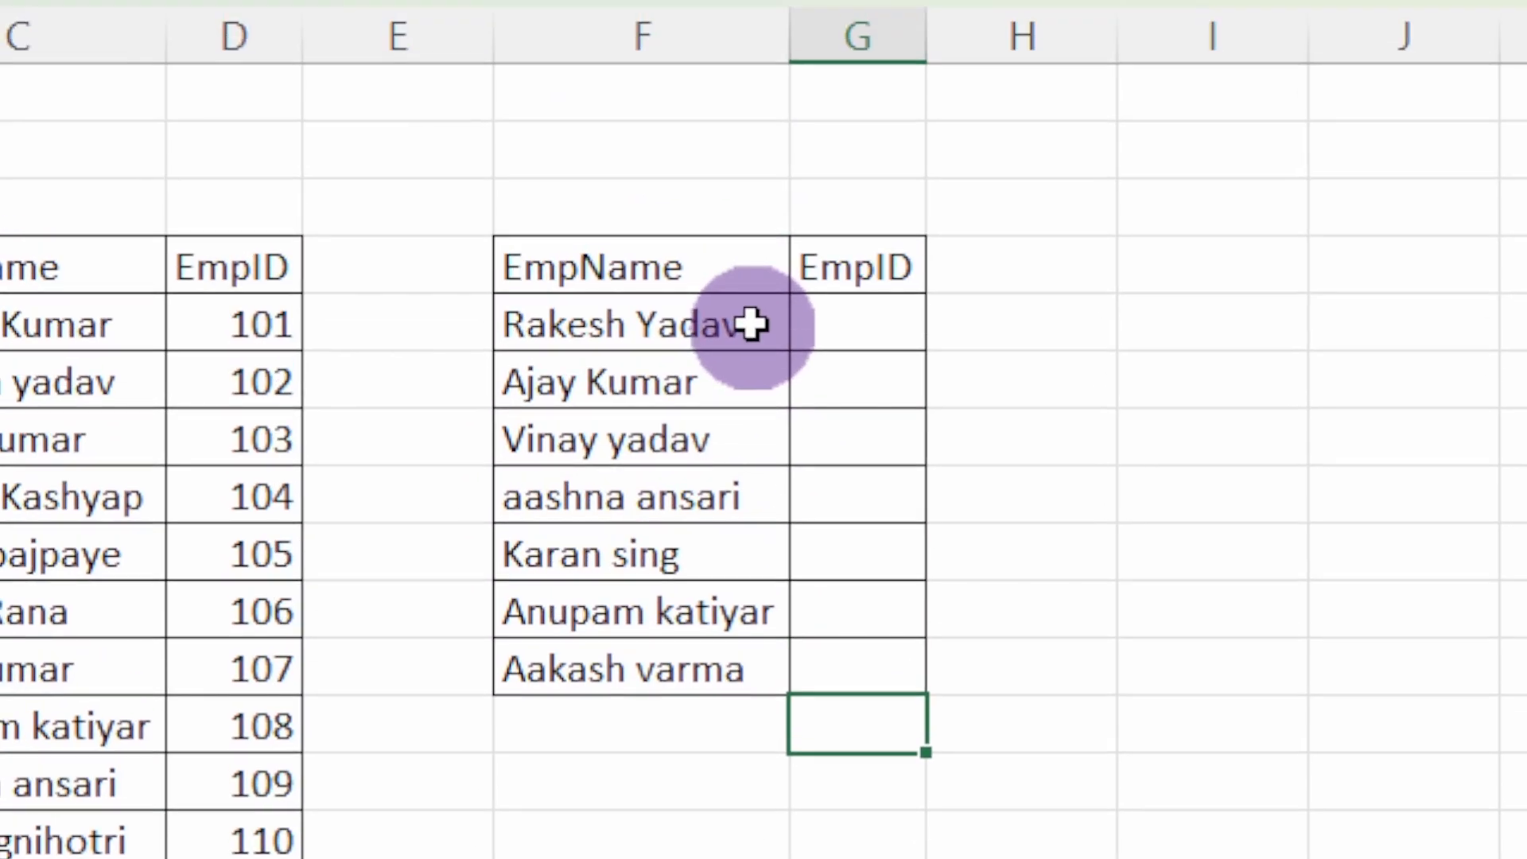
click(702, 50)
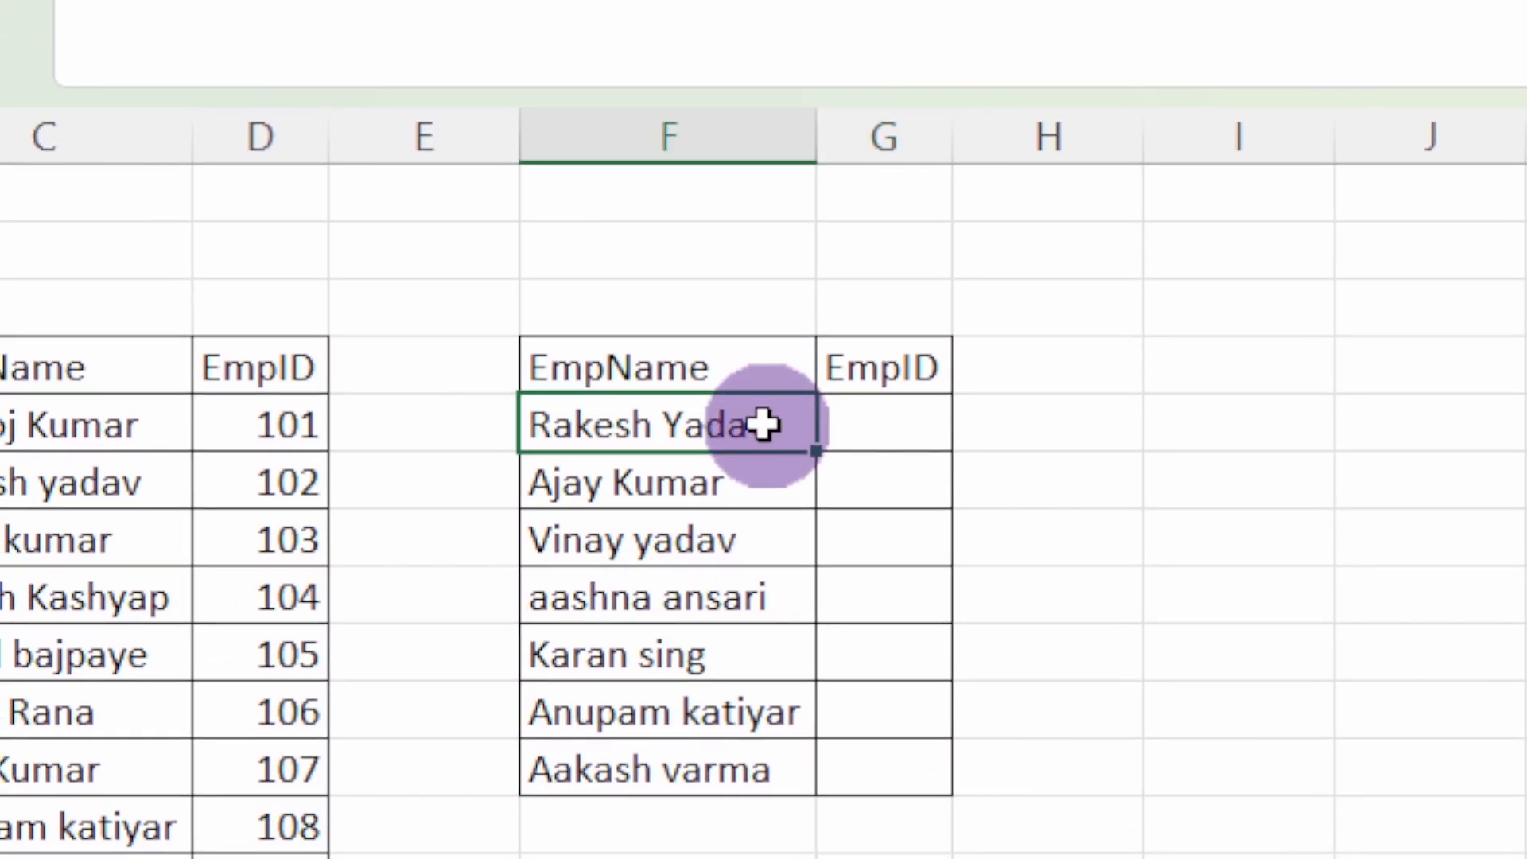
drag(231, 426, 238, 858)
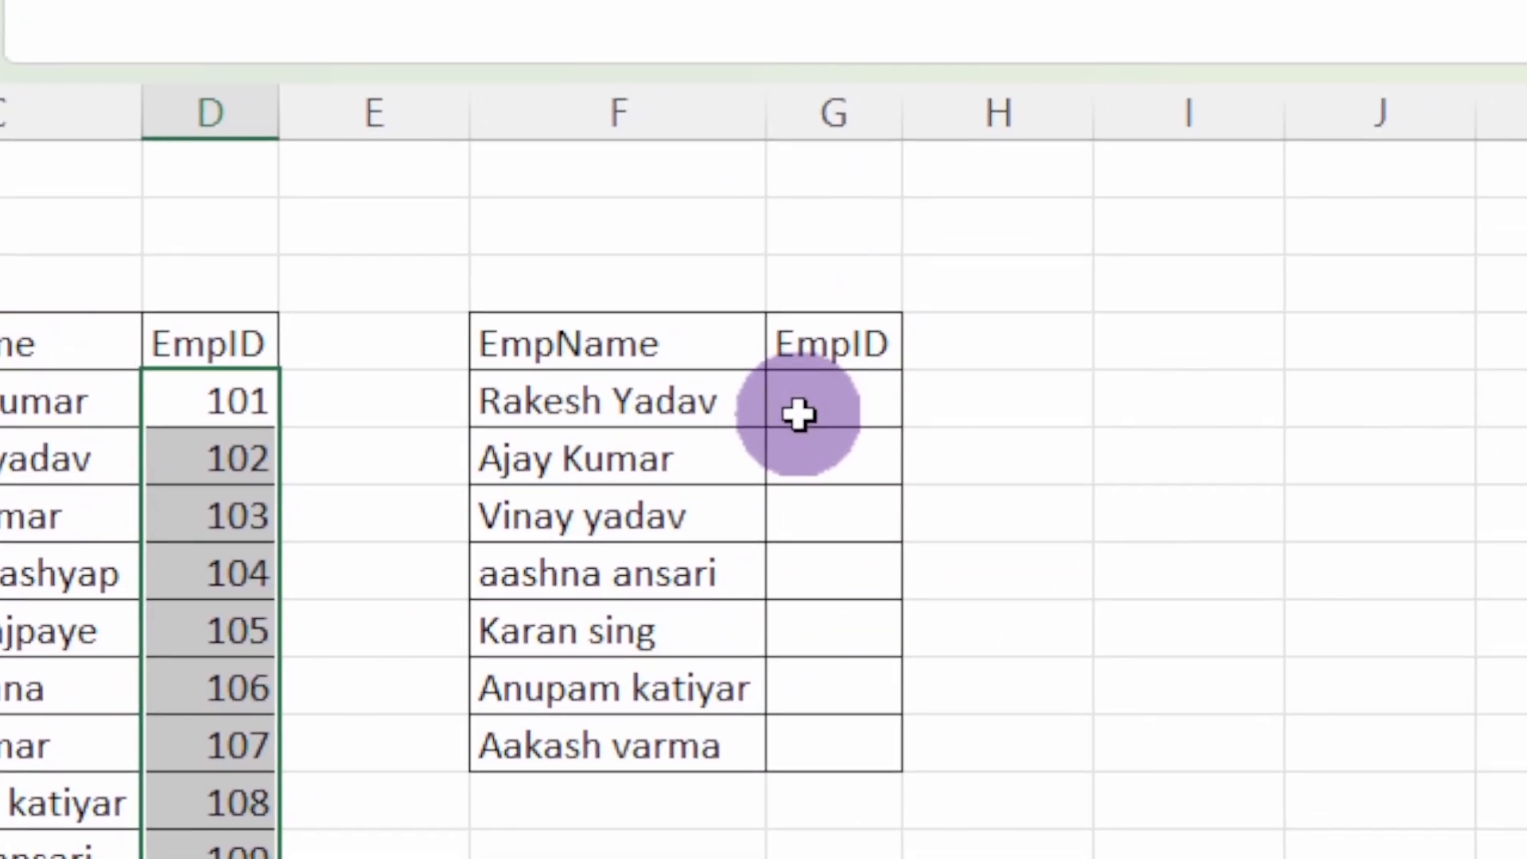
drag(794, 413, 783, 748)
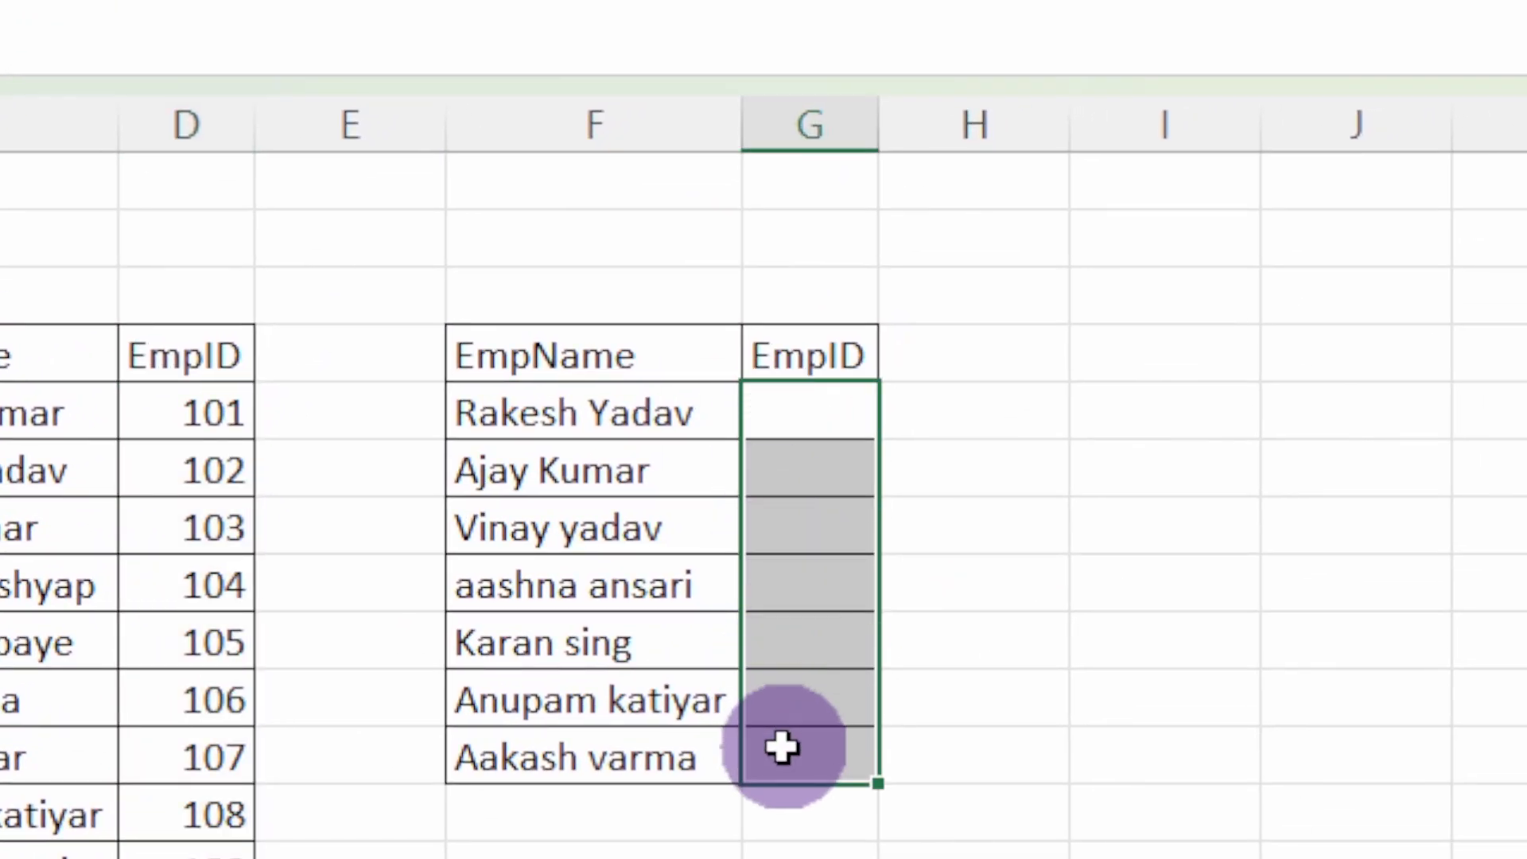
- Enter =VLOOKUP($F5,$C$4:$D$14,2,0) in G5 and fill it down to G11
click(808, 419)
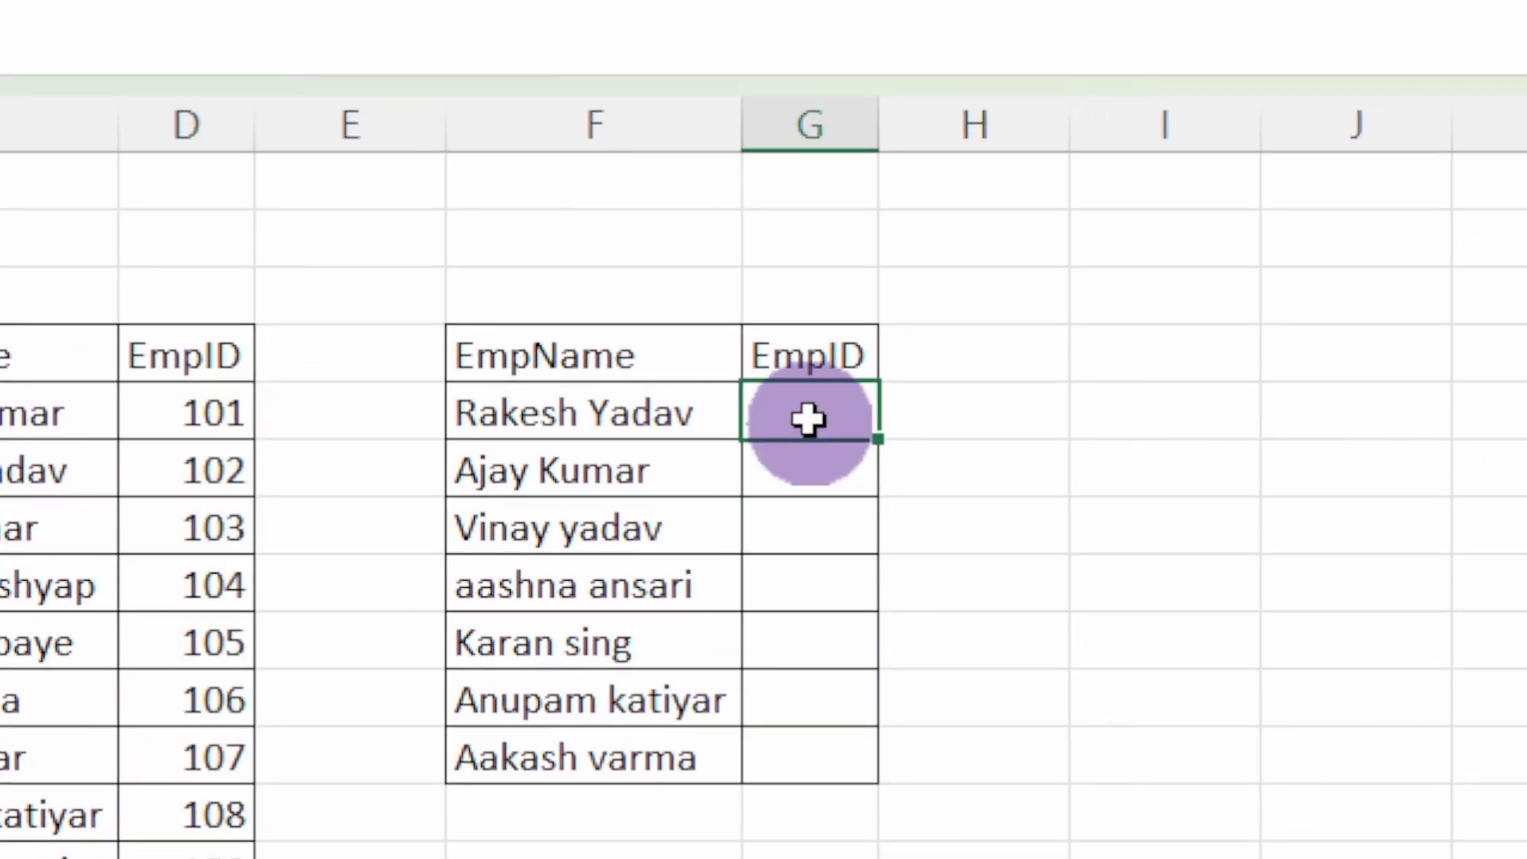
text(=vl)
key(Tab)
key(Left)
key(Left)
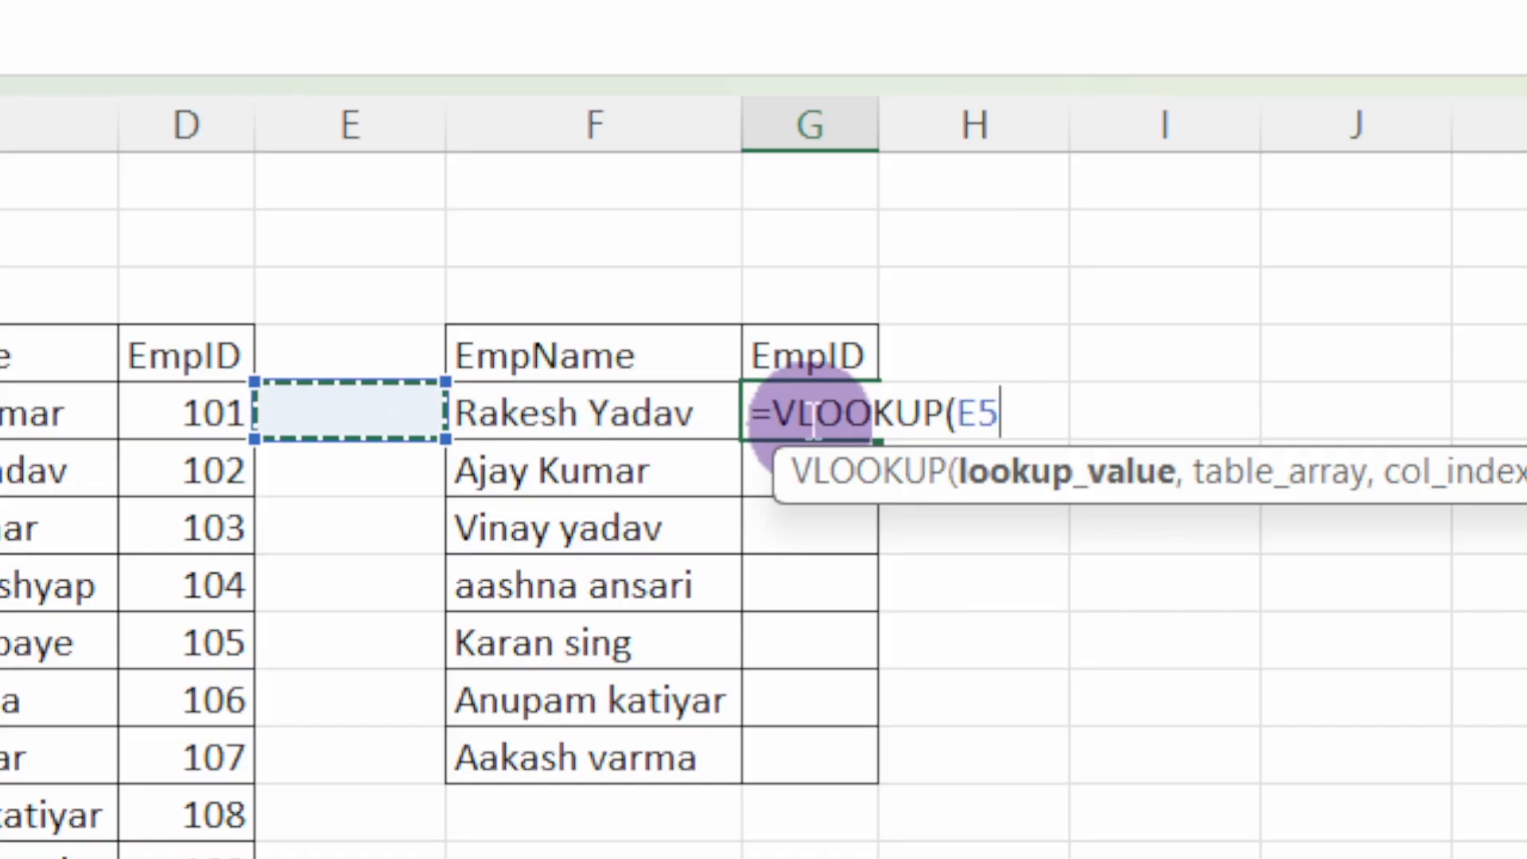
key(Right)
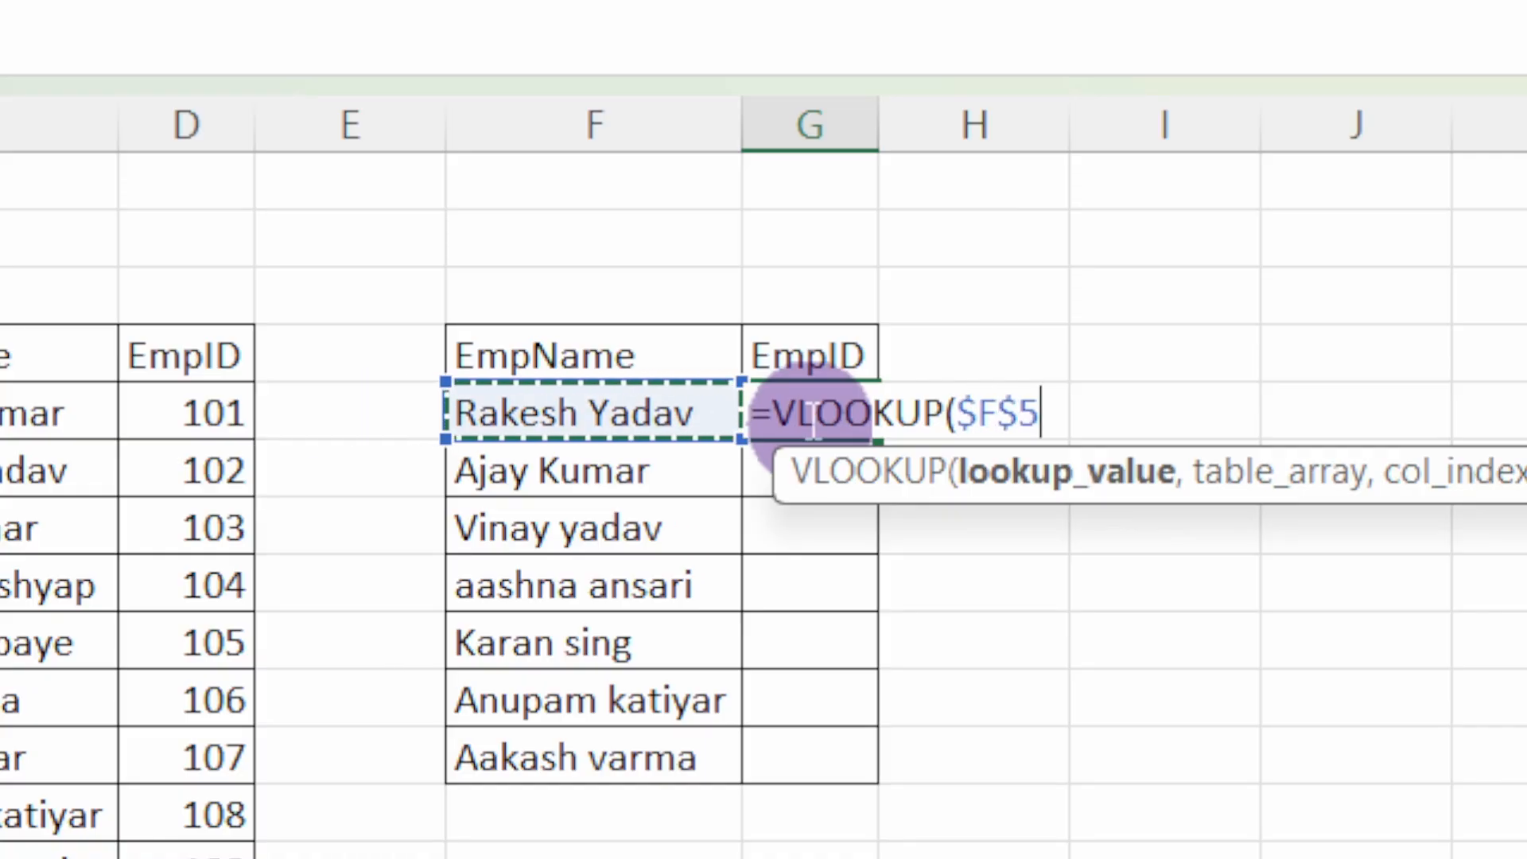
text(,)
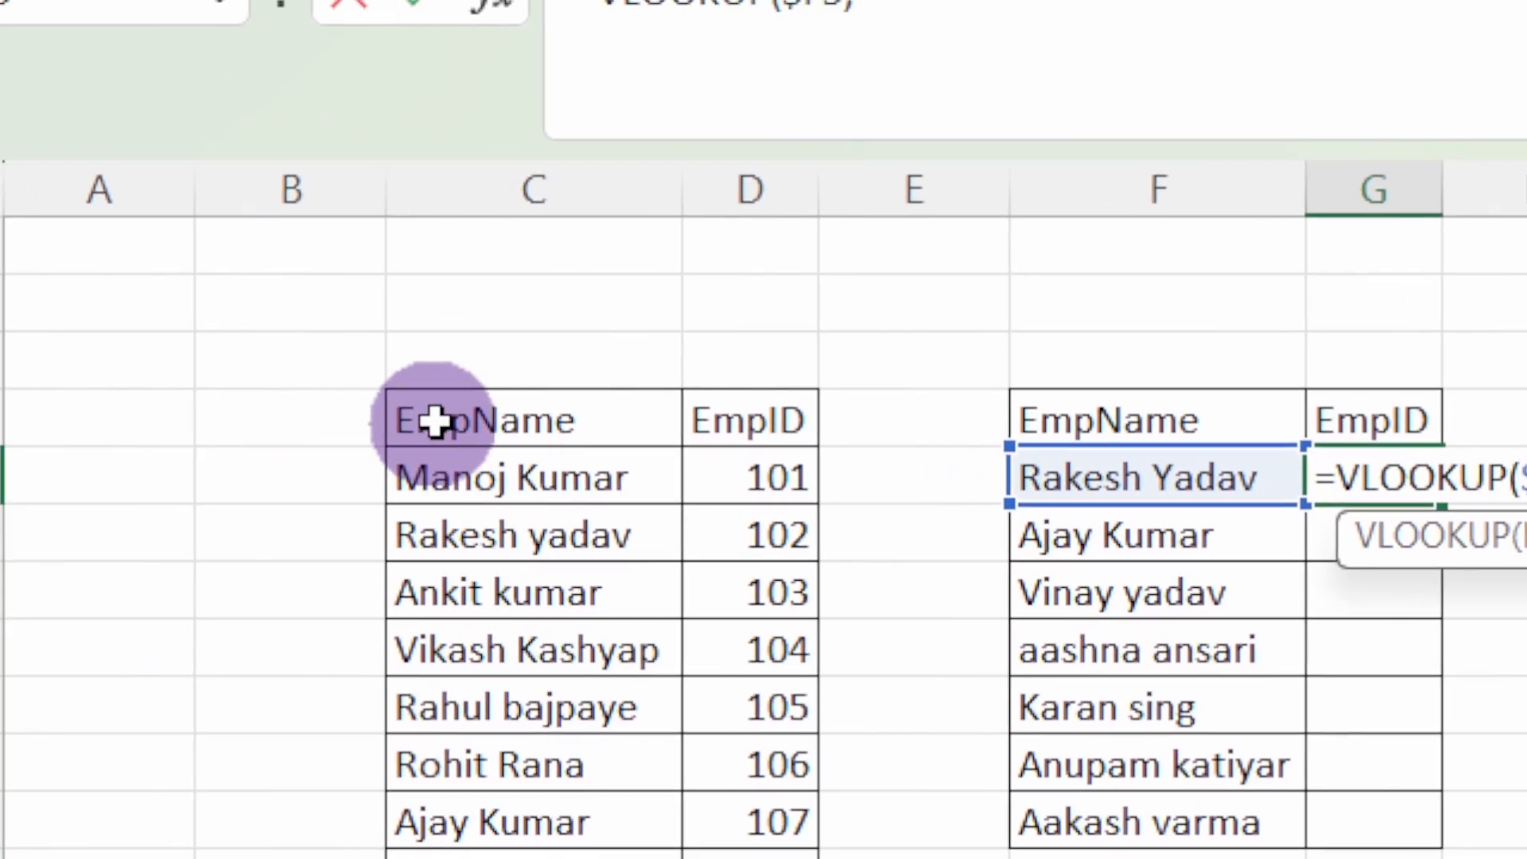
drag(8, 354, 279, 585)
drag(912, 660, 767, 441)
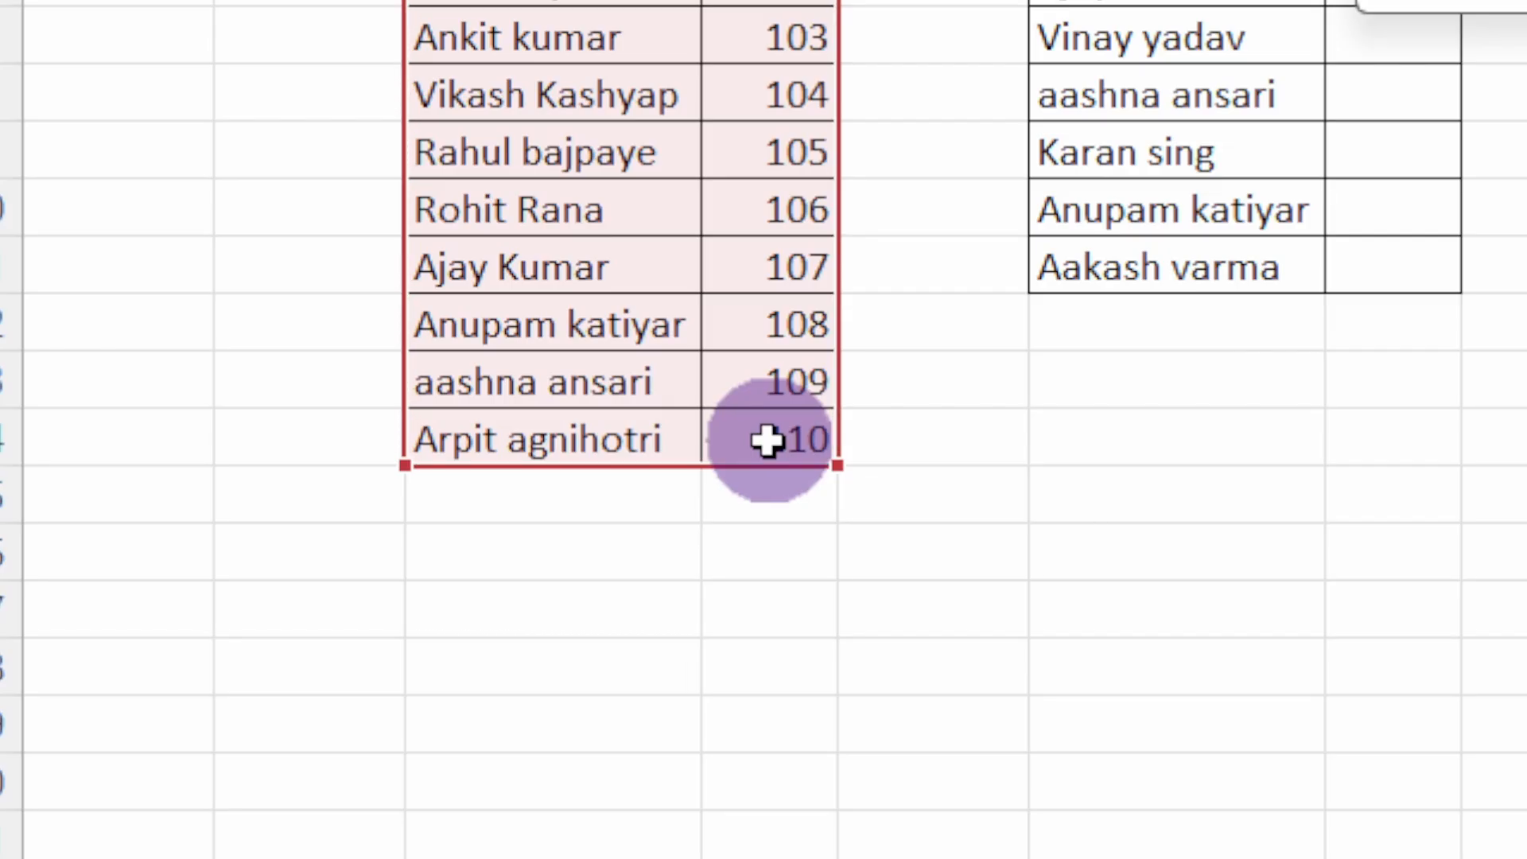
key(Return)
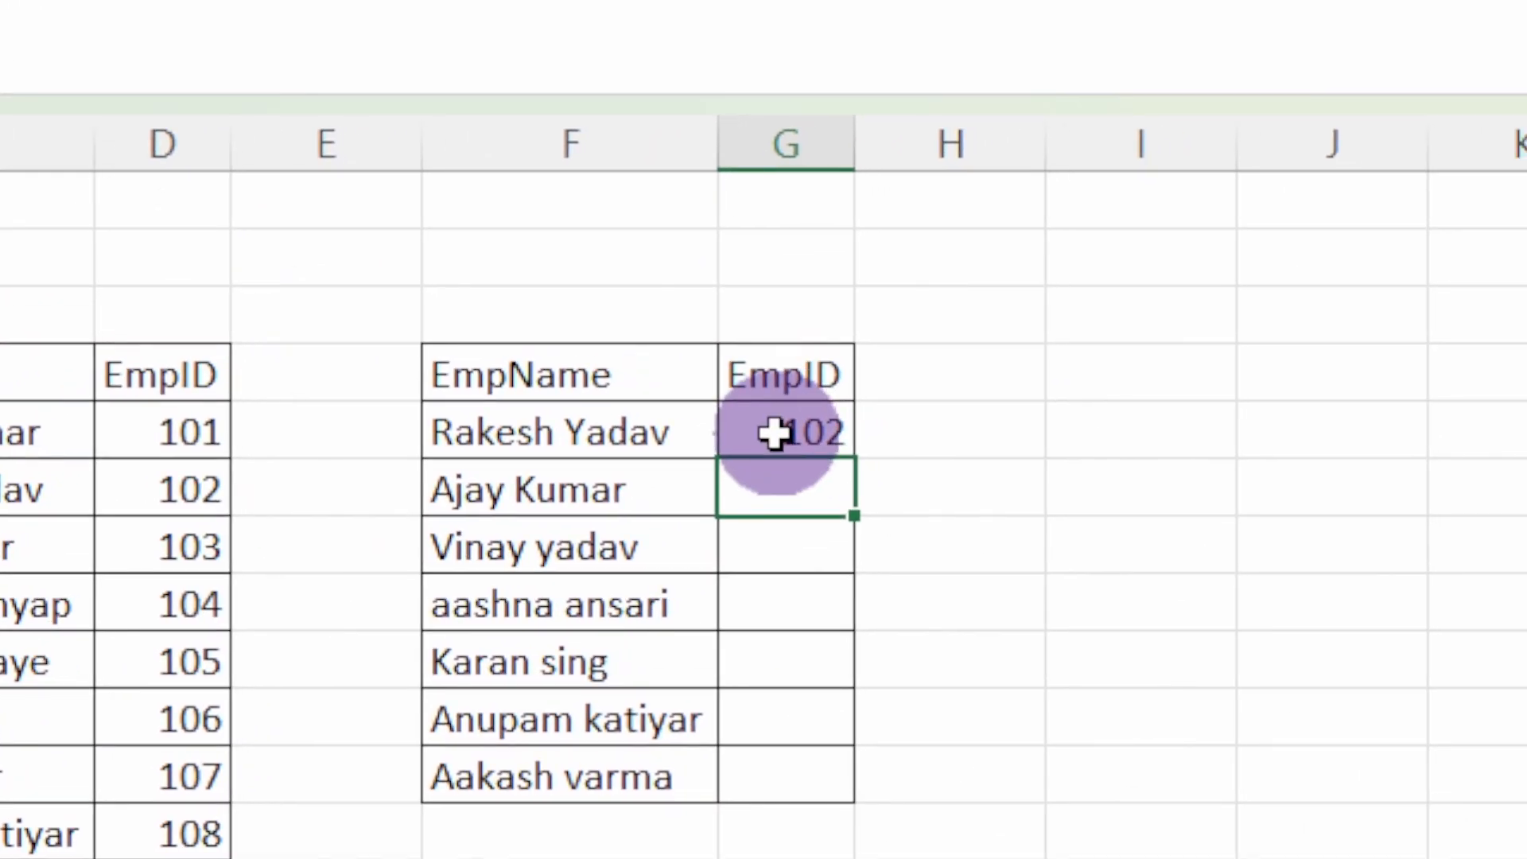
click(820, 439)
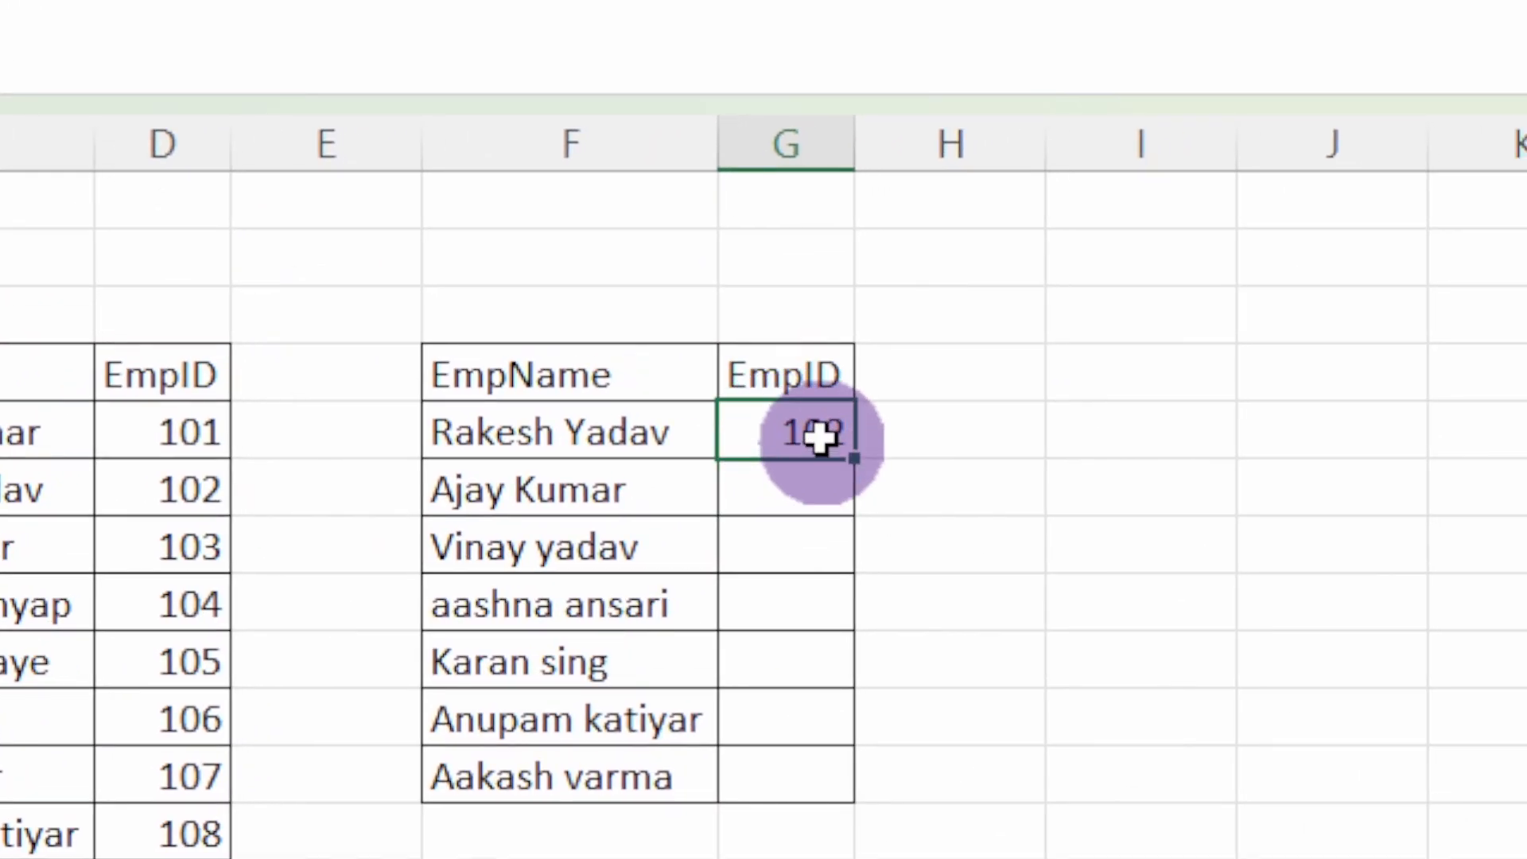
double_click(854, 462)
- Inspect the lookup results in G7 and G9, and try to find the name from F7 with Find
click(816, 546)
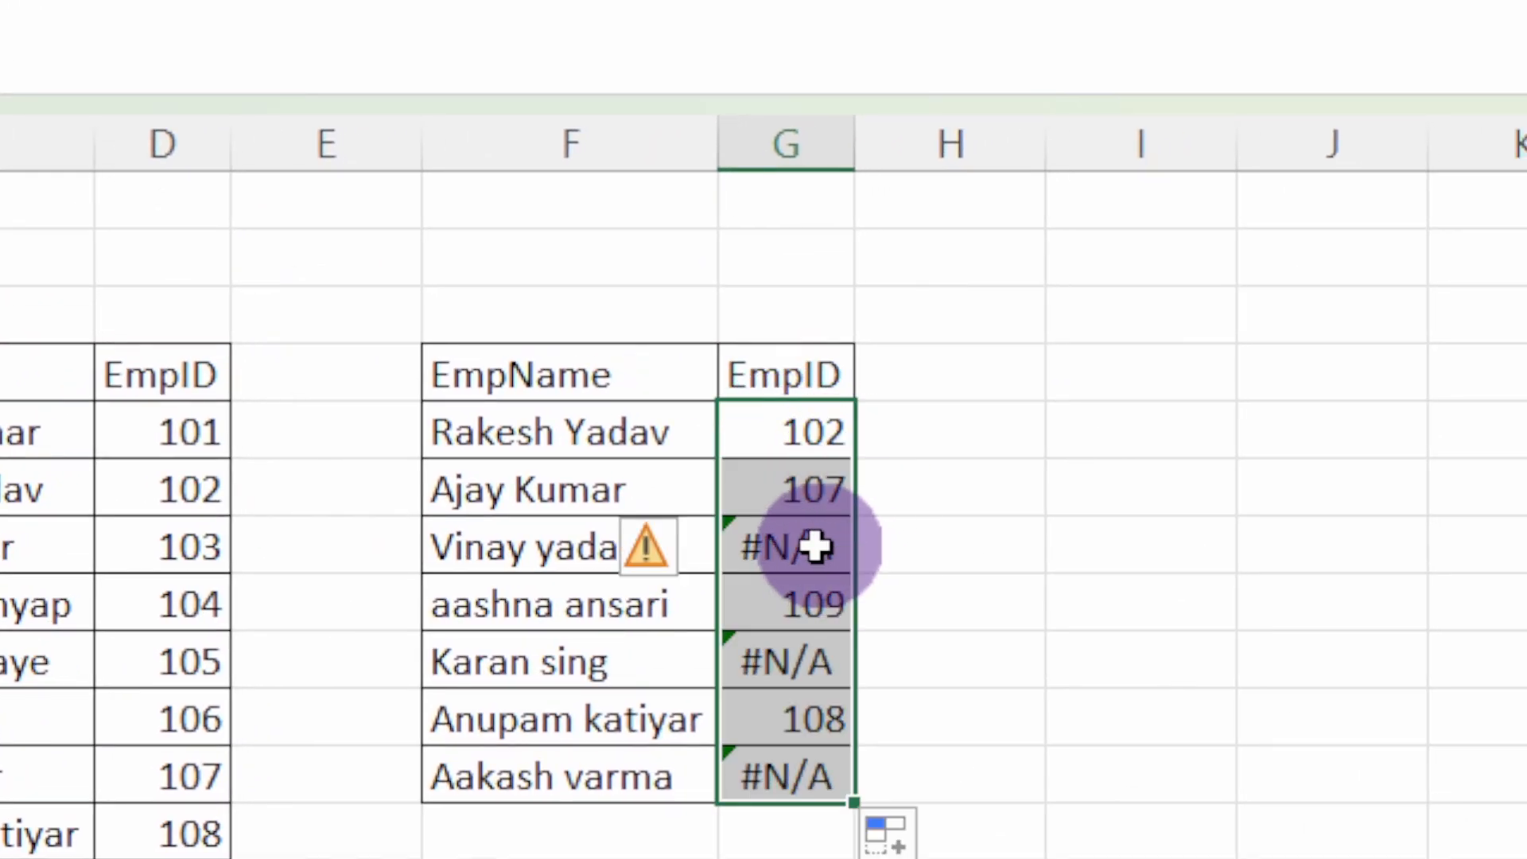
click(784, 660)
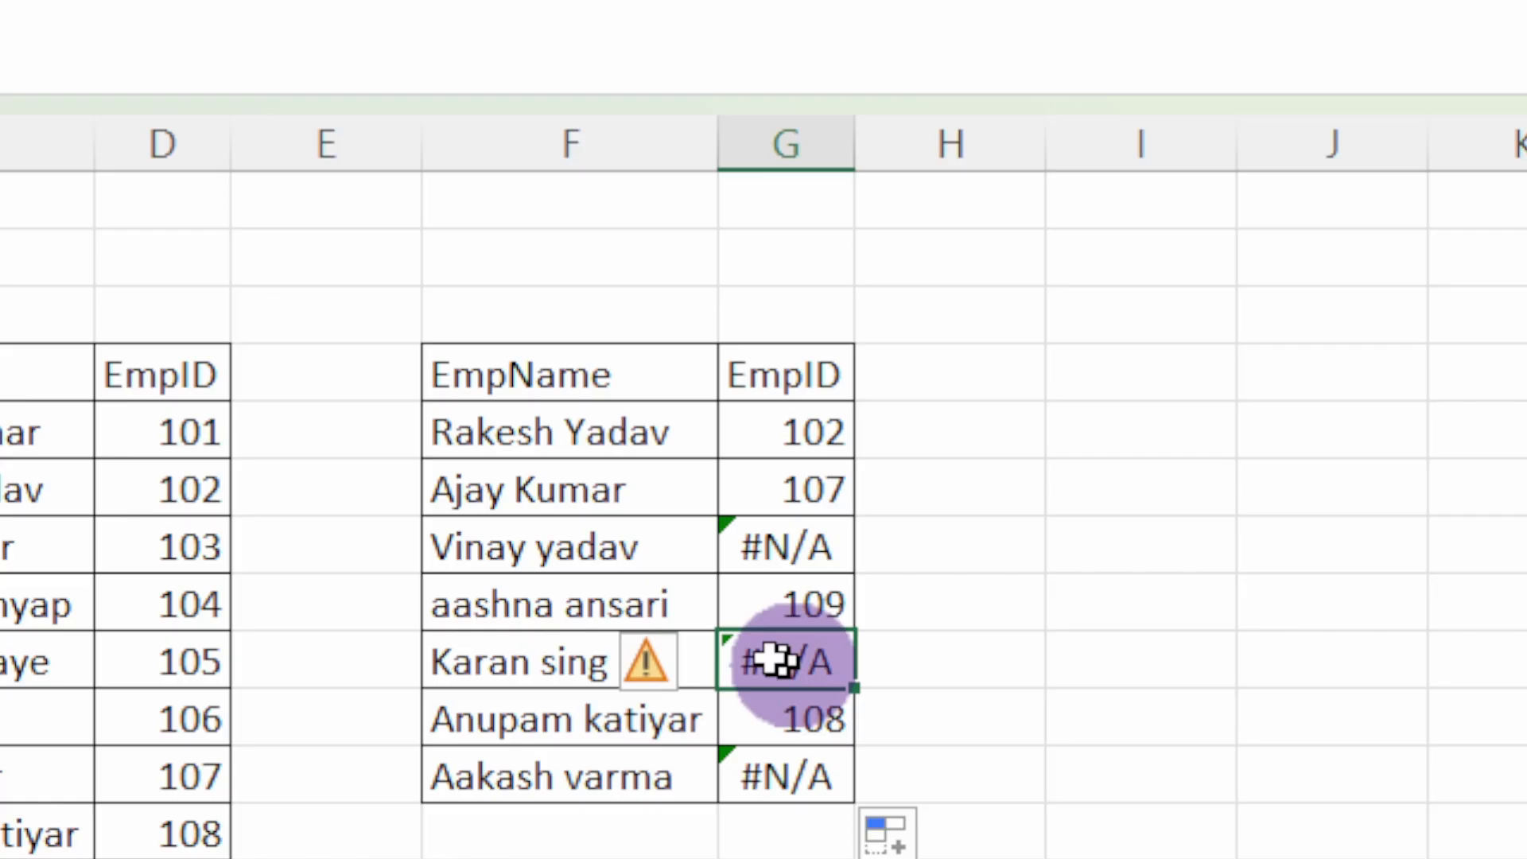
click(603, 561)
key(ctrl+c)
key(ctrl+f)
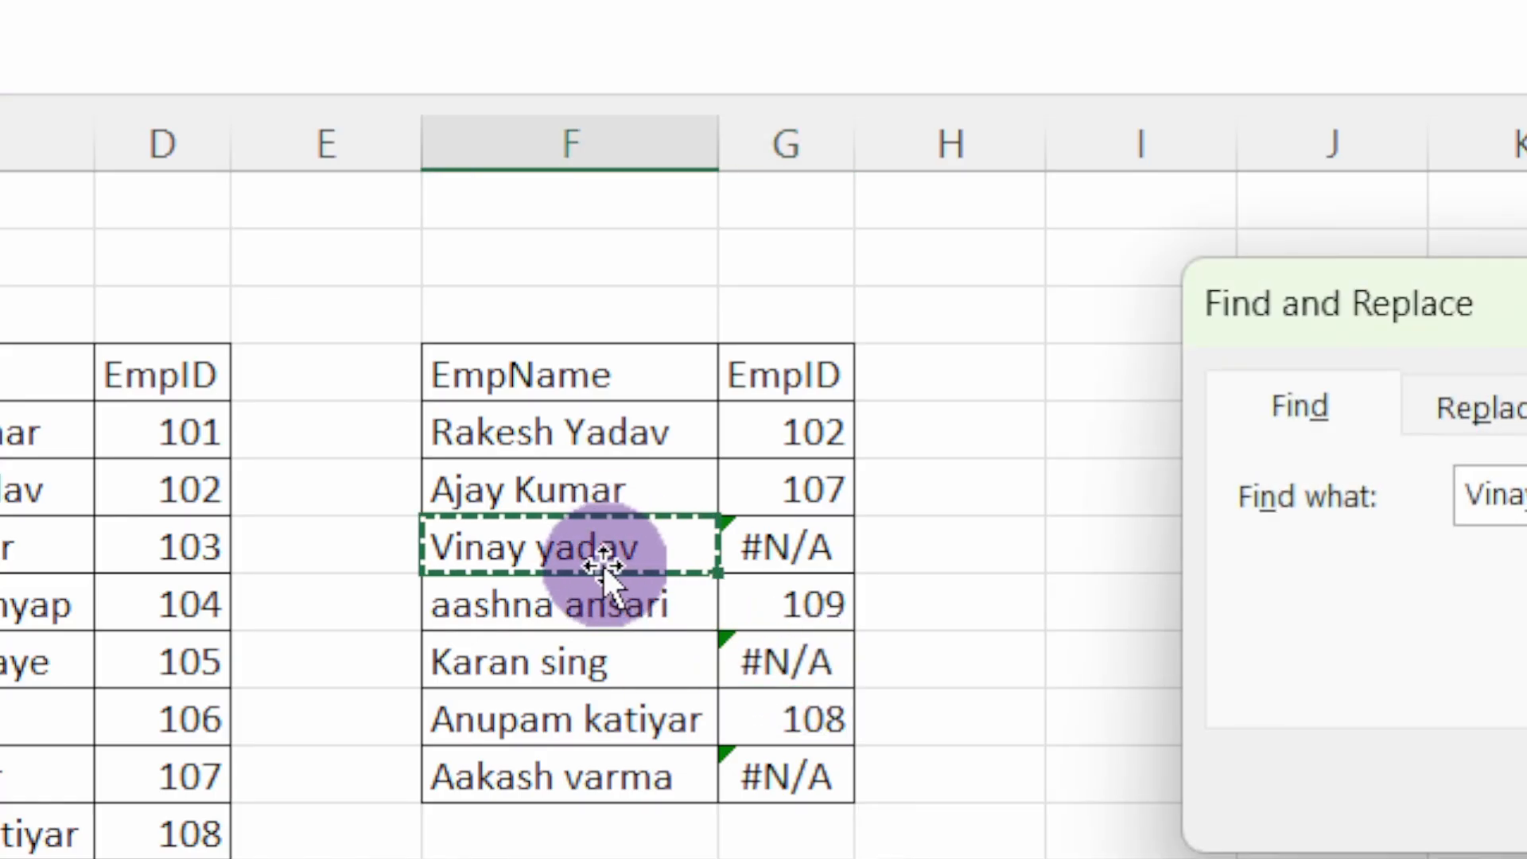
key(Escape)
key(Escape)
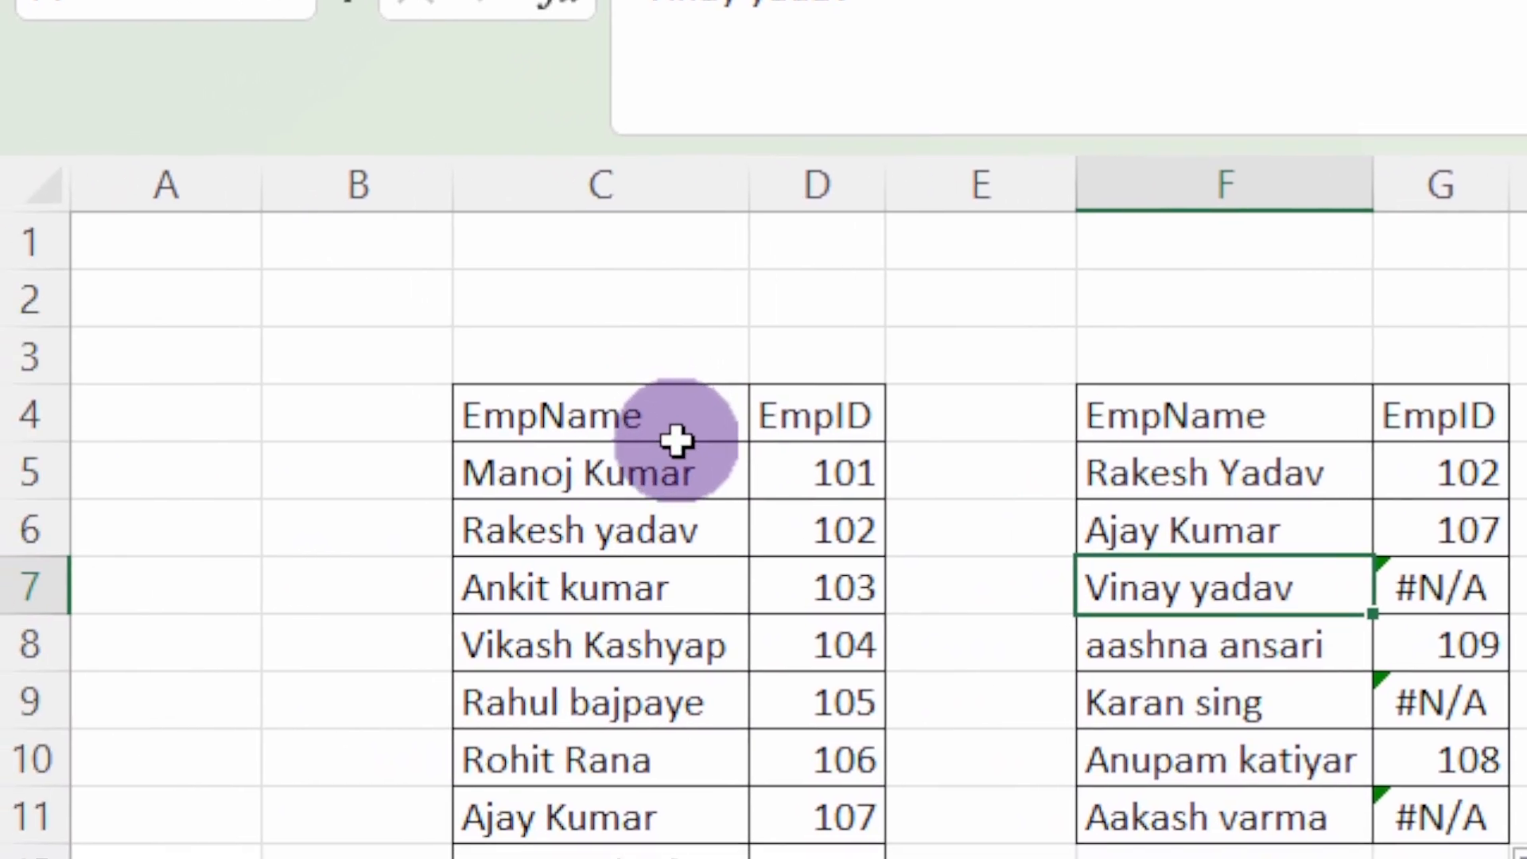
- Compare the name in F7 and its result in G7 with the source names in C5:C14
mouse_move(679, 459)
mouse_down()
mouse_move(685, 723)
mouse_move(678, 444)
mouse_up()
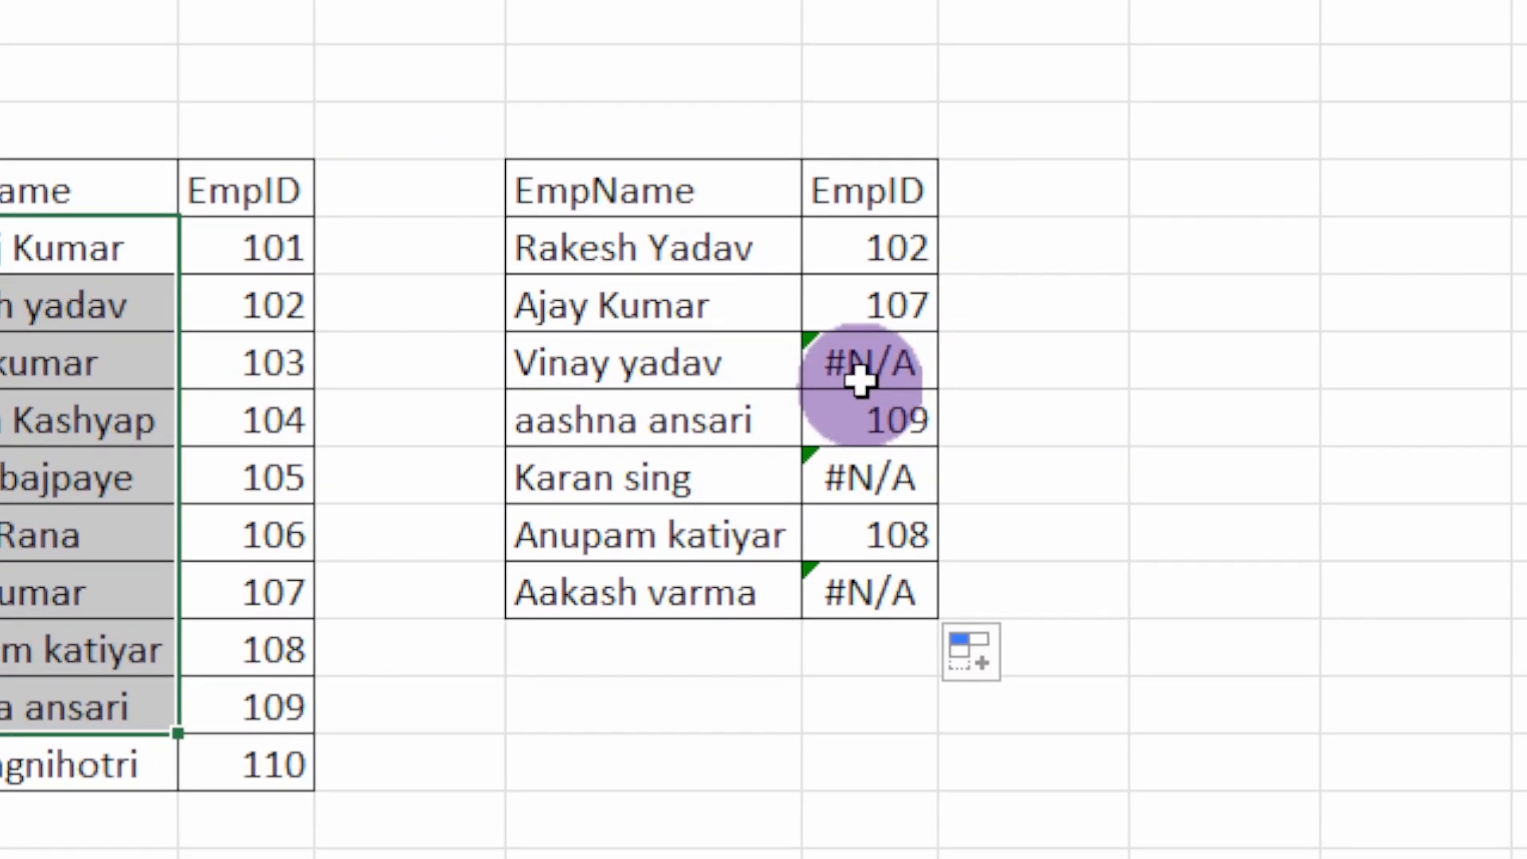
click(1432, 79)
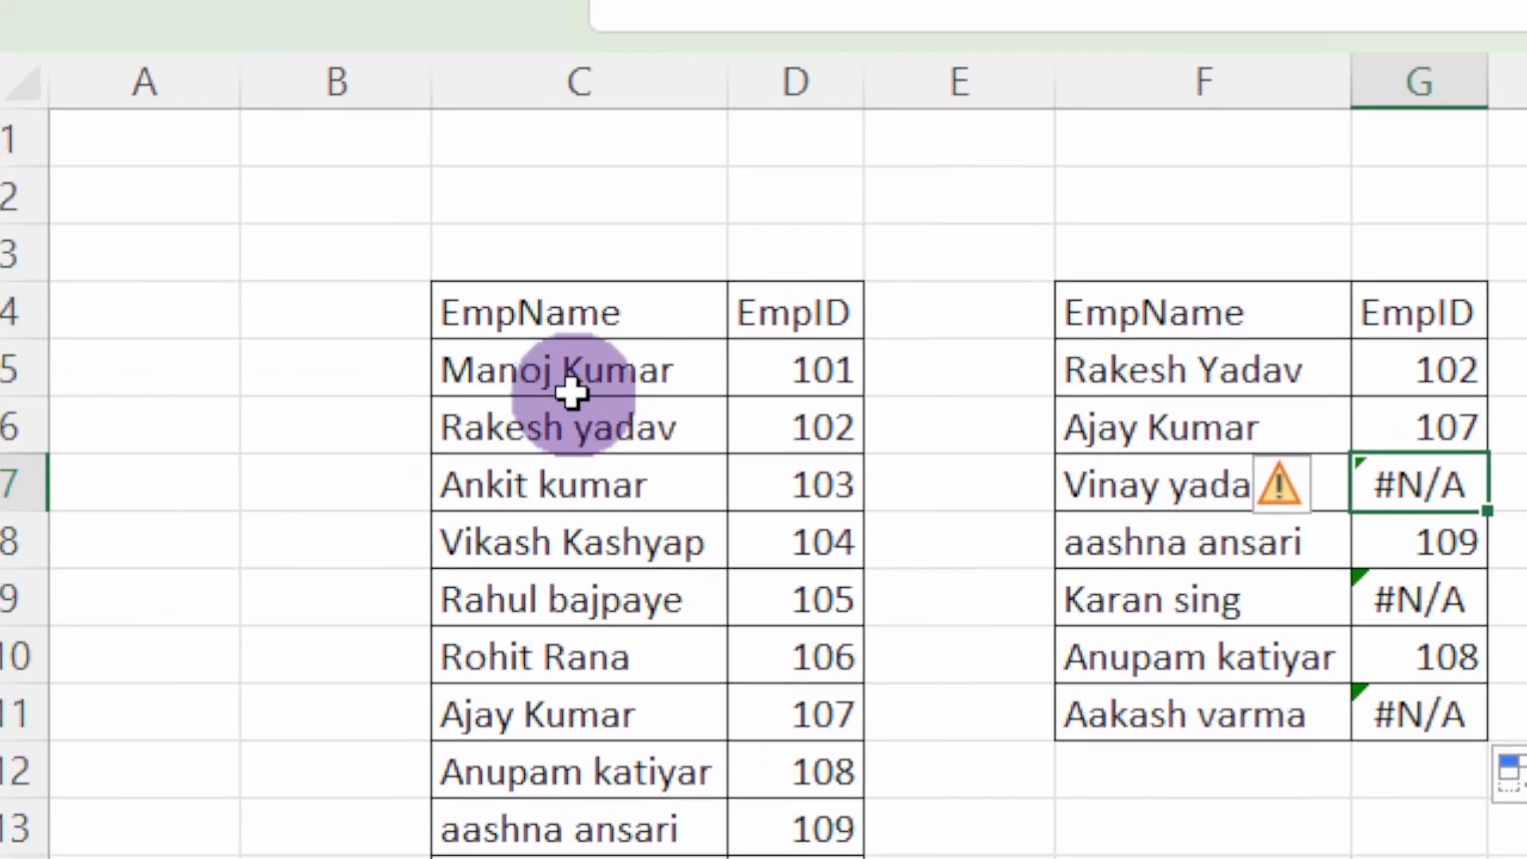
drag(573, 392, 589, 573)
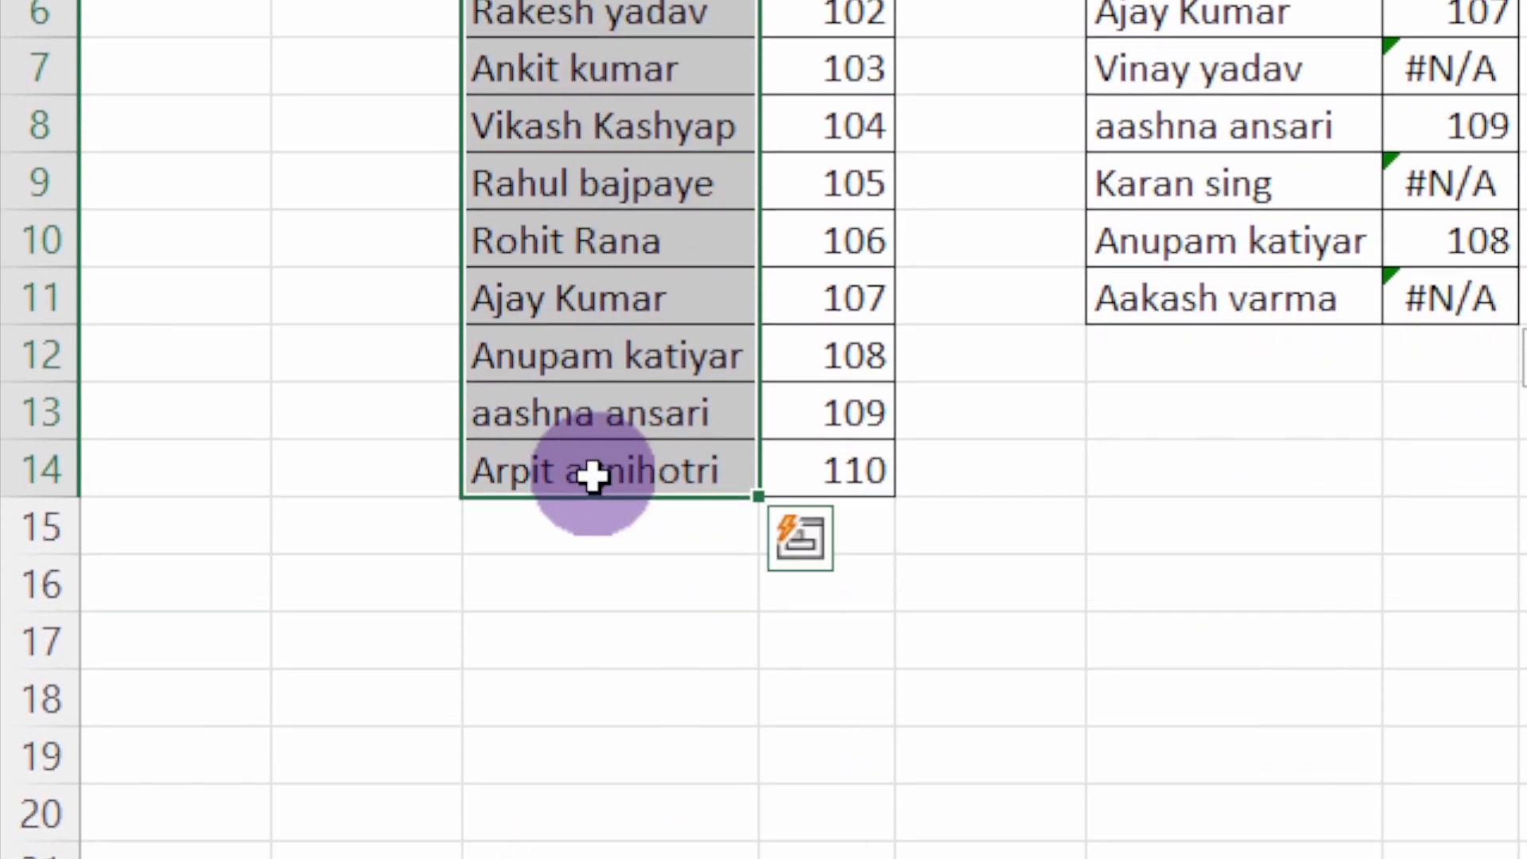
- Check the ID returned in G10 for the name in F10 against the source entry in C12:D12
click(1220, 210)
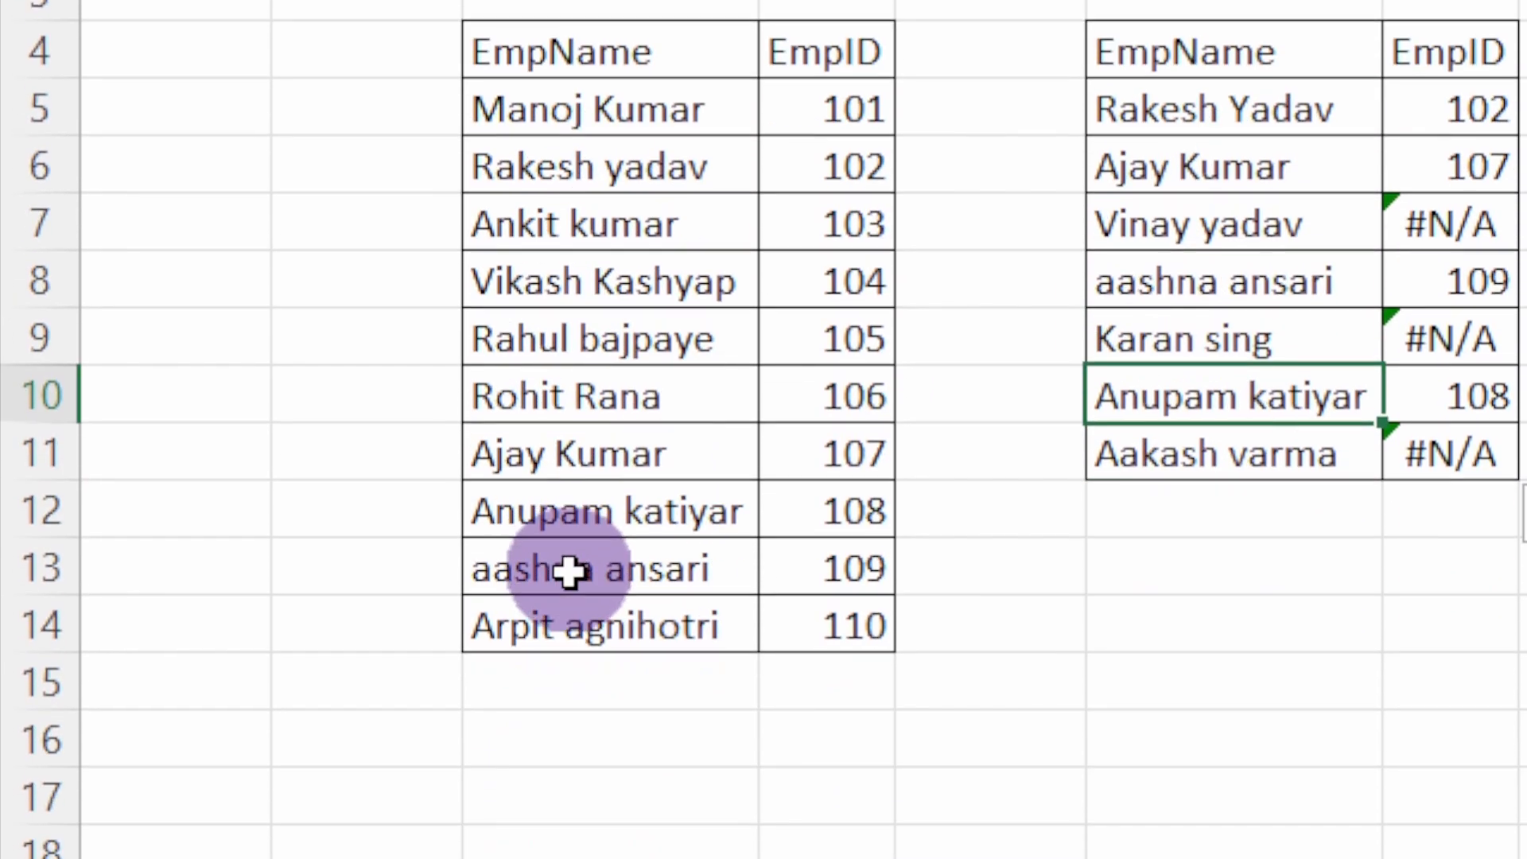
drag(545, 390, 899, 403)
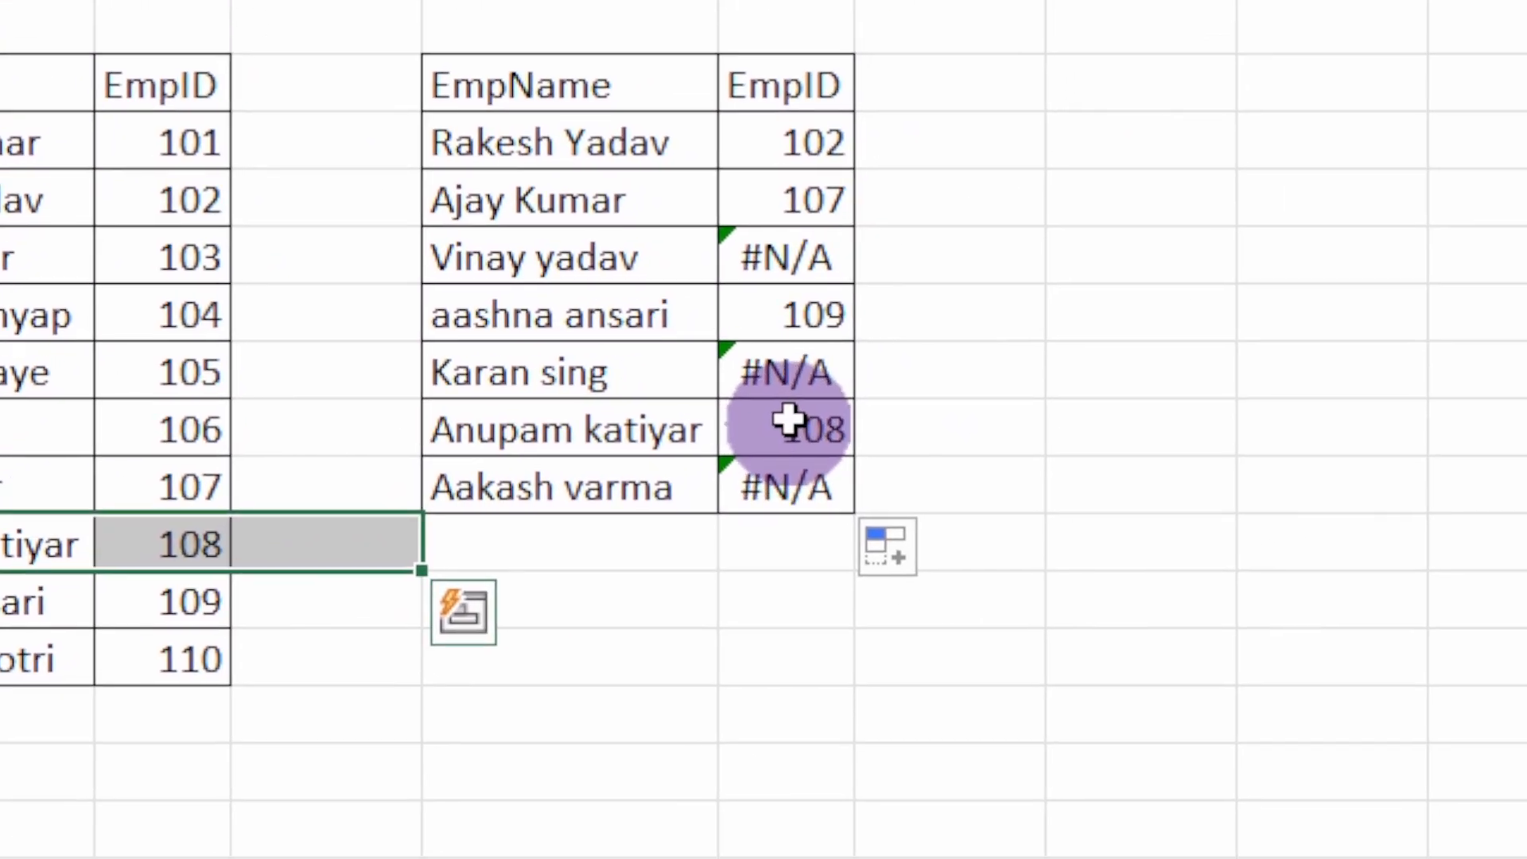
click(788, 420)
- Check the name in F11 against the source names, and inspect its result in G11 and the formula in G5
click(511, 488)
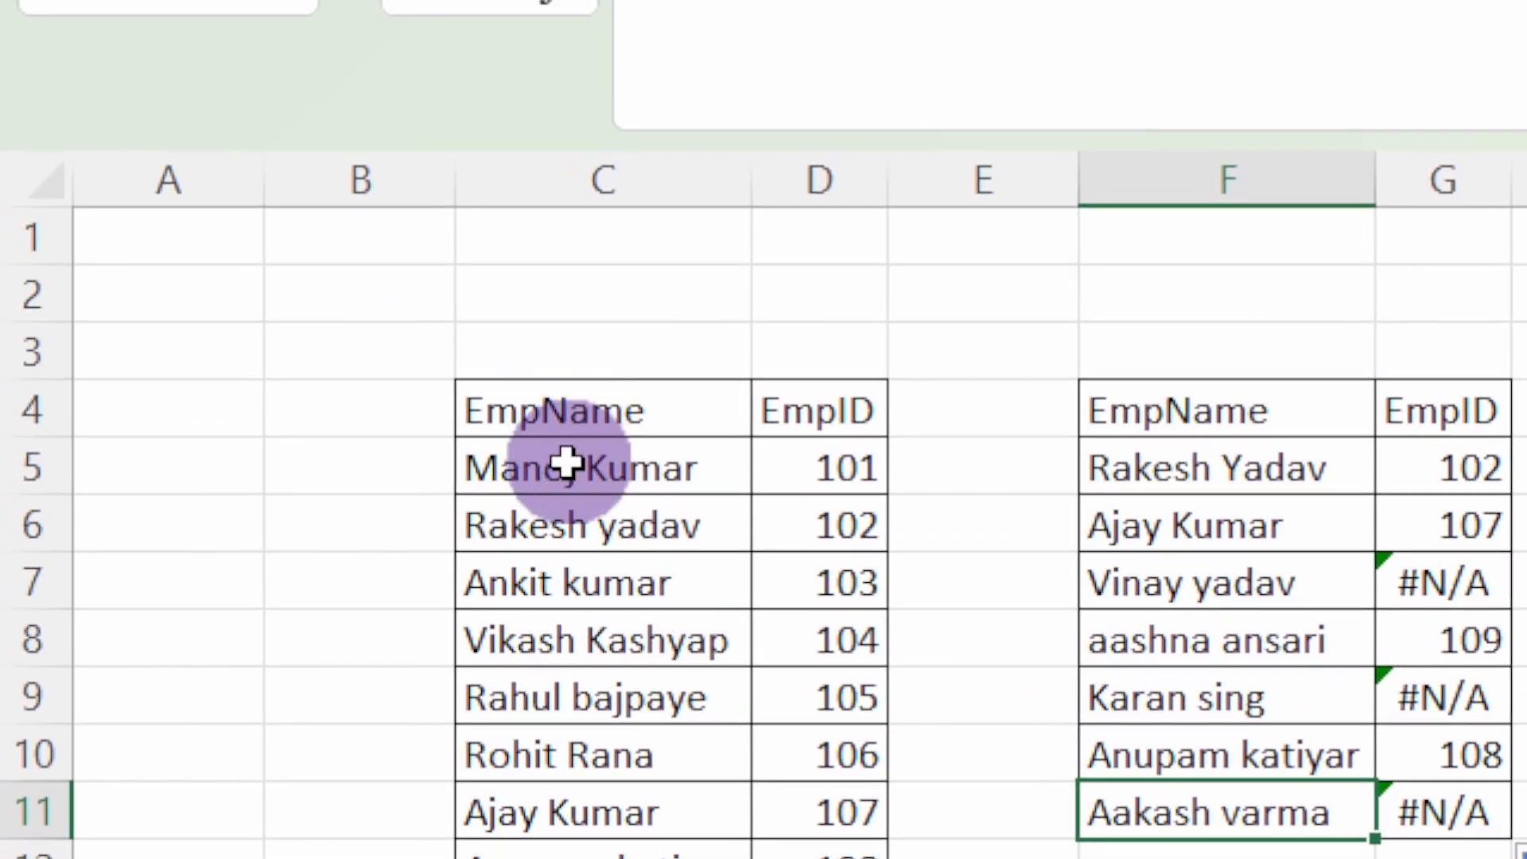
click(460, 314)
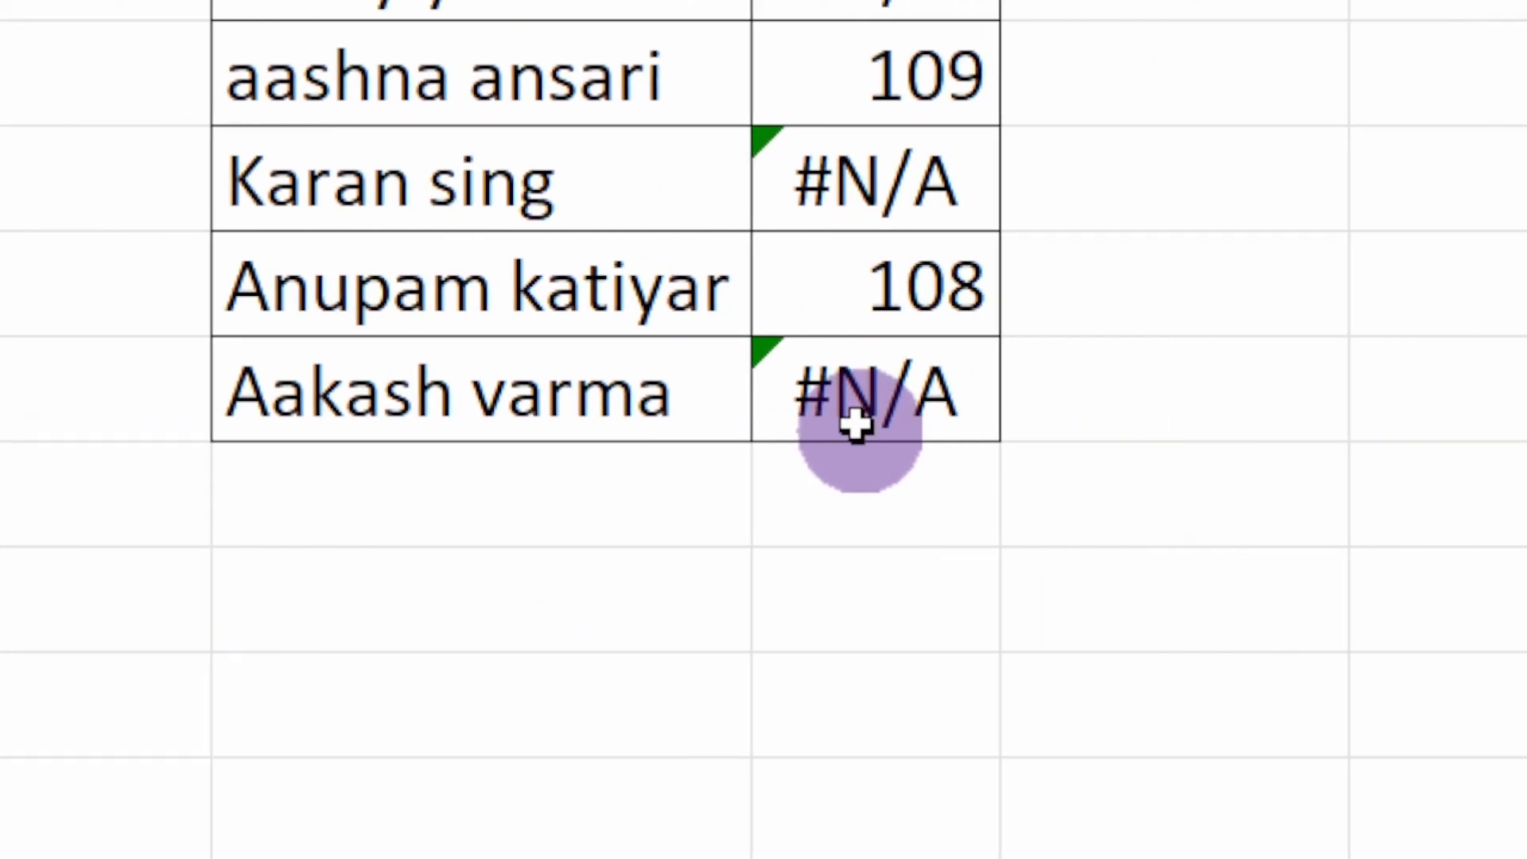
click(852, 416)
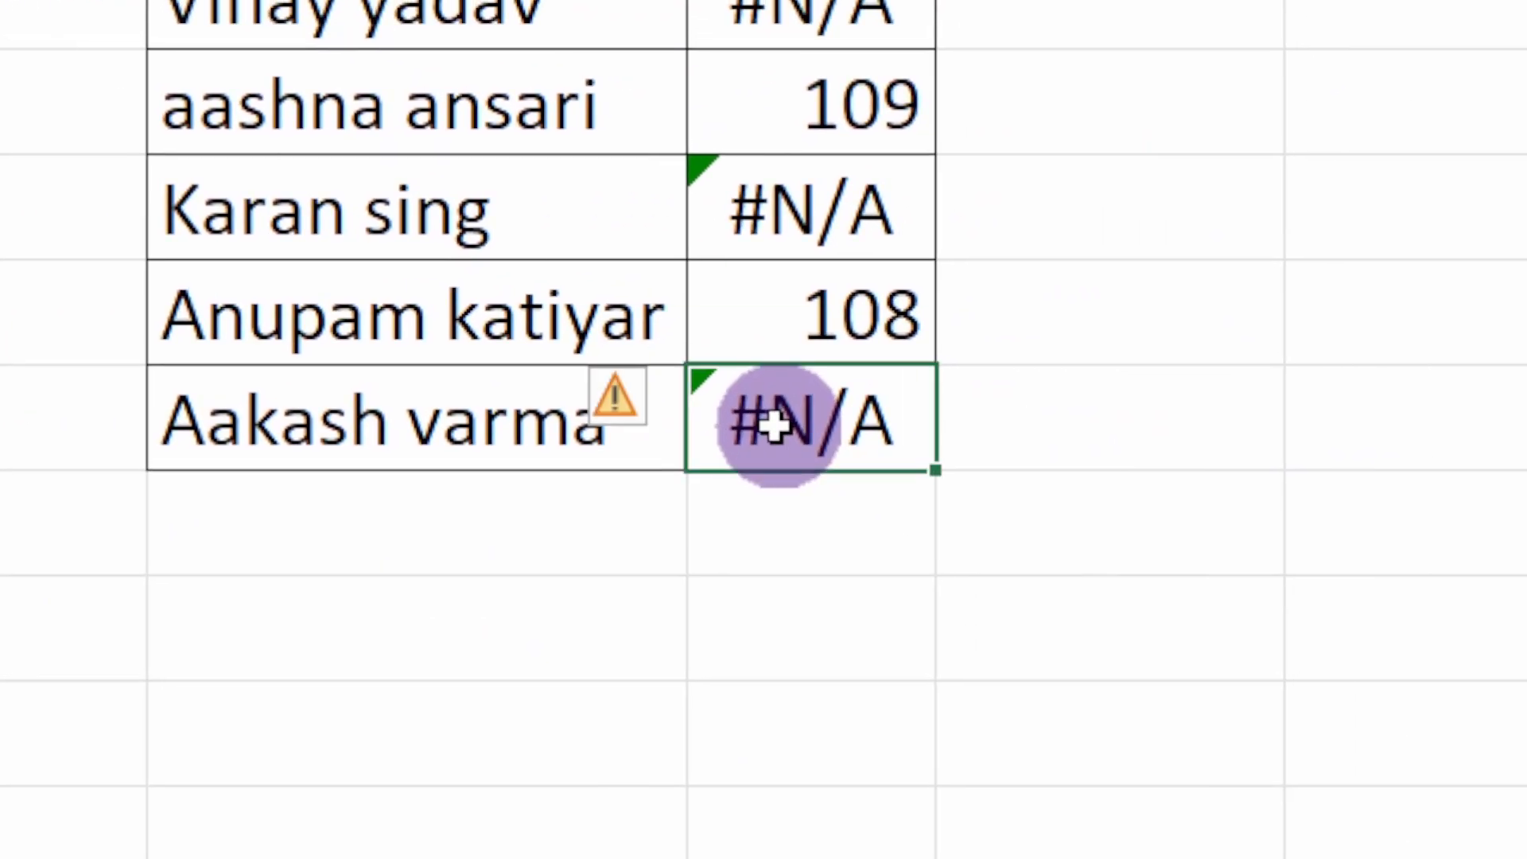
click(785, 286)
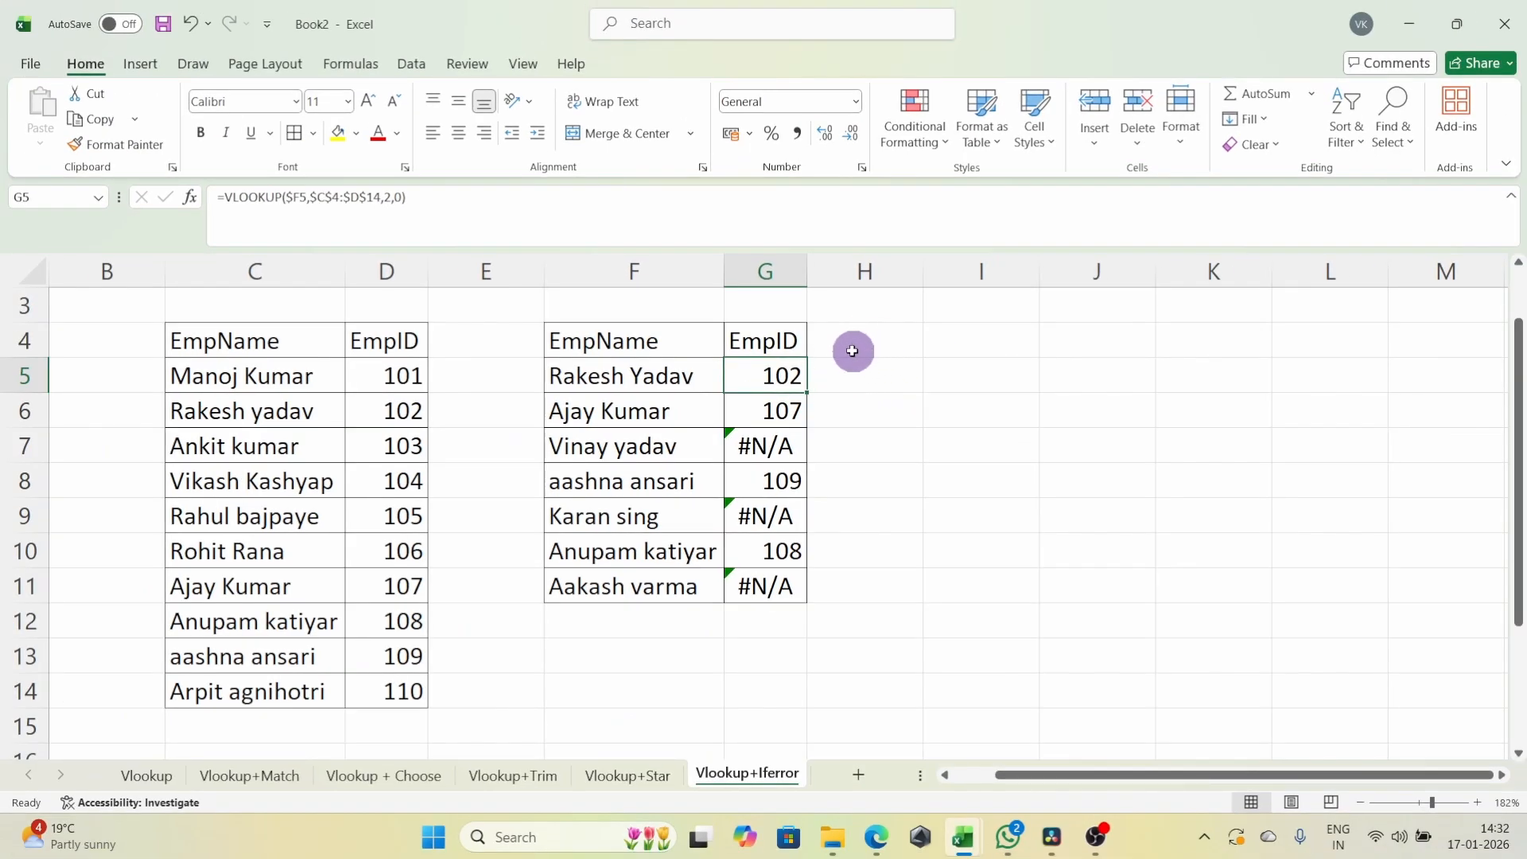
- Start a VLOOKUP formula in H5 with the column-locked lookup value $F5
click(854, 379)
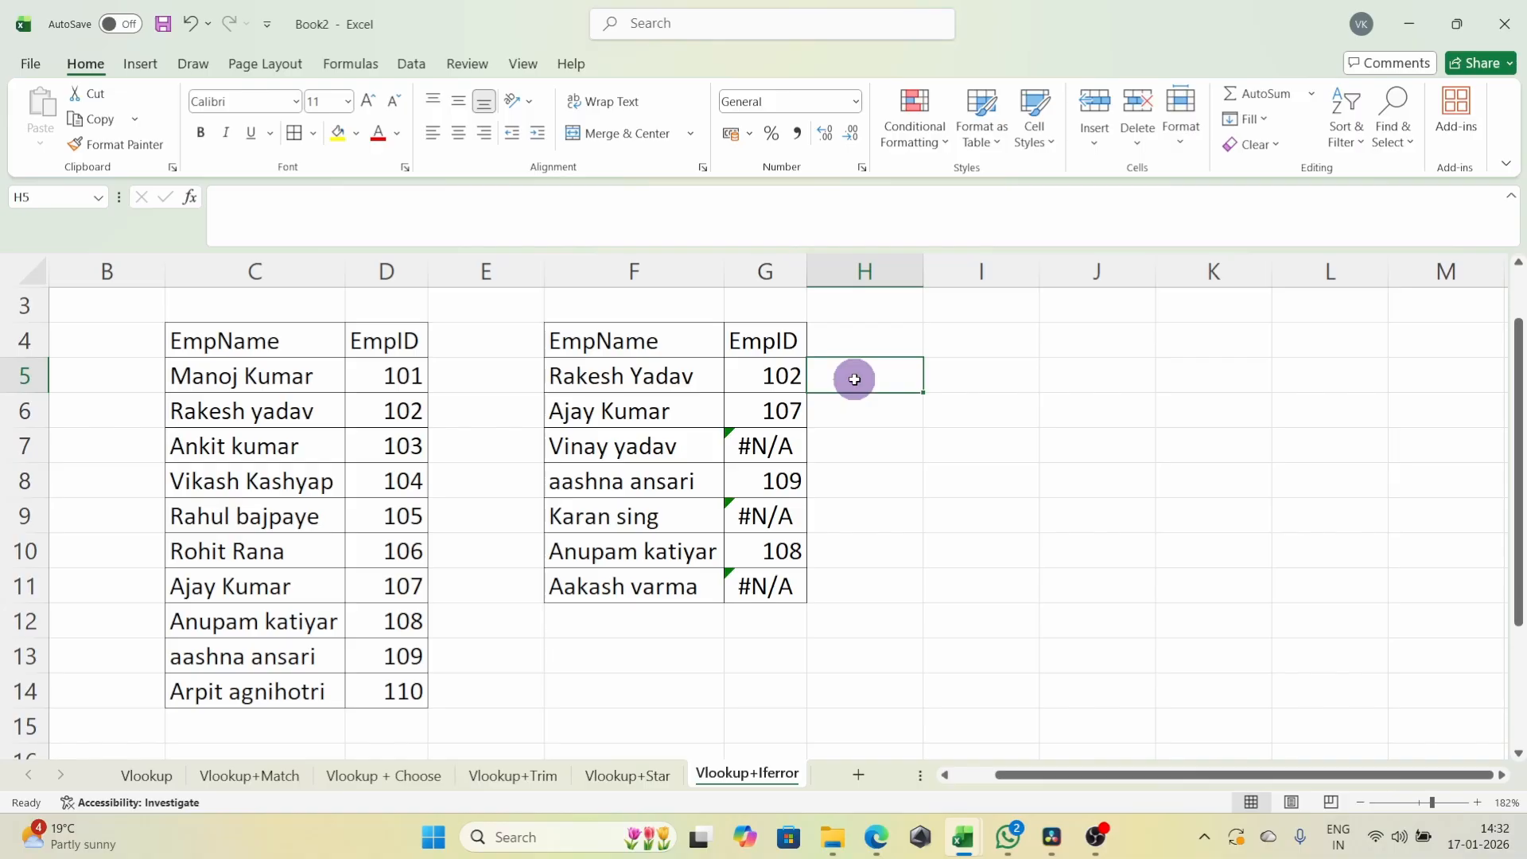
text(=vloo)
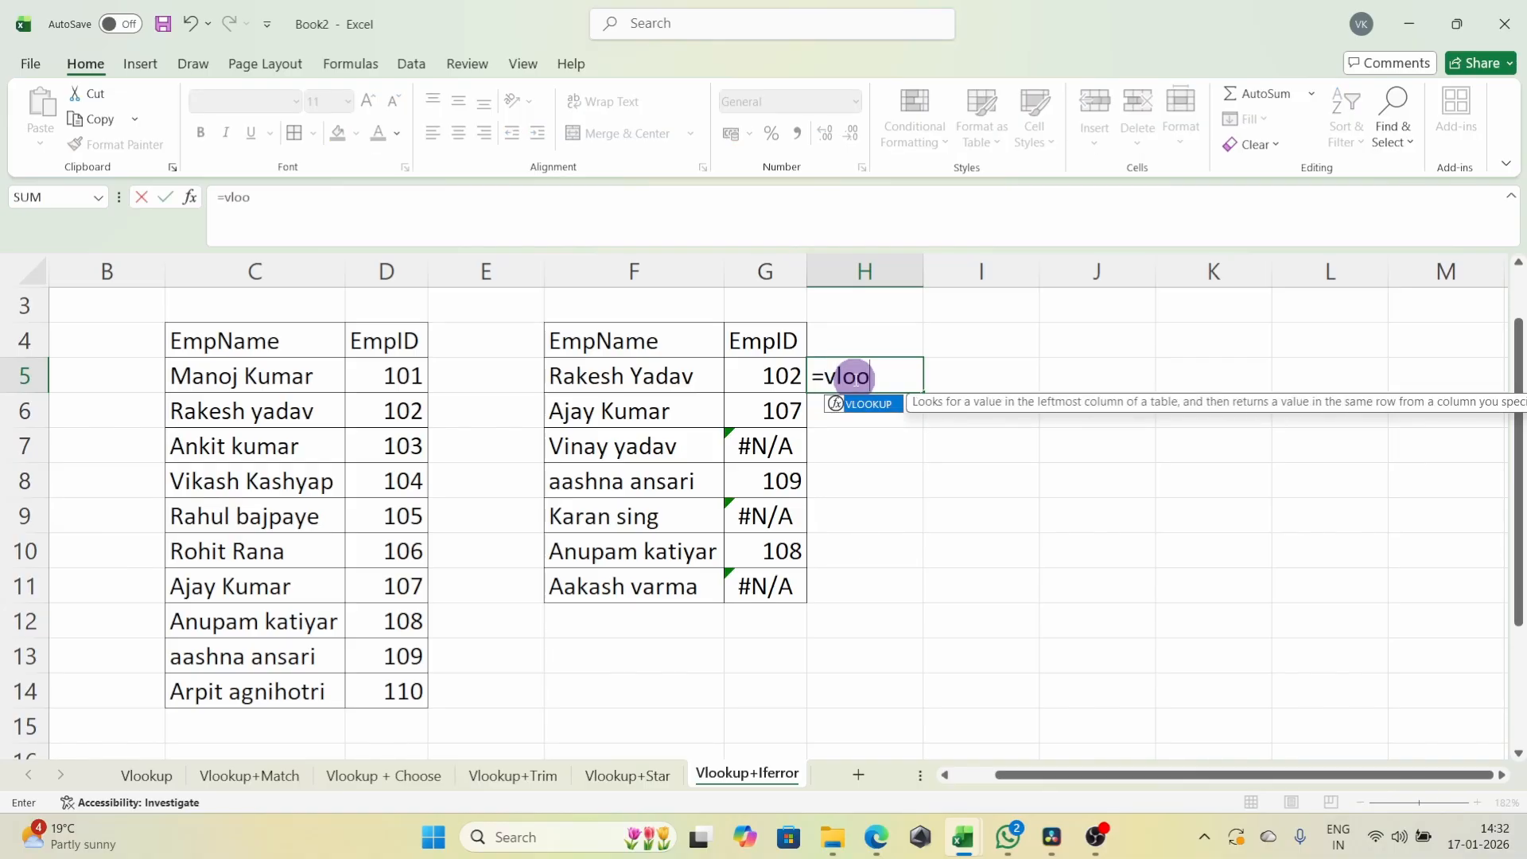
key(Tab)
key(Left)
key(Right)
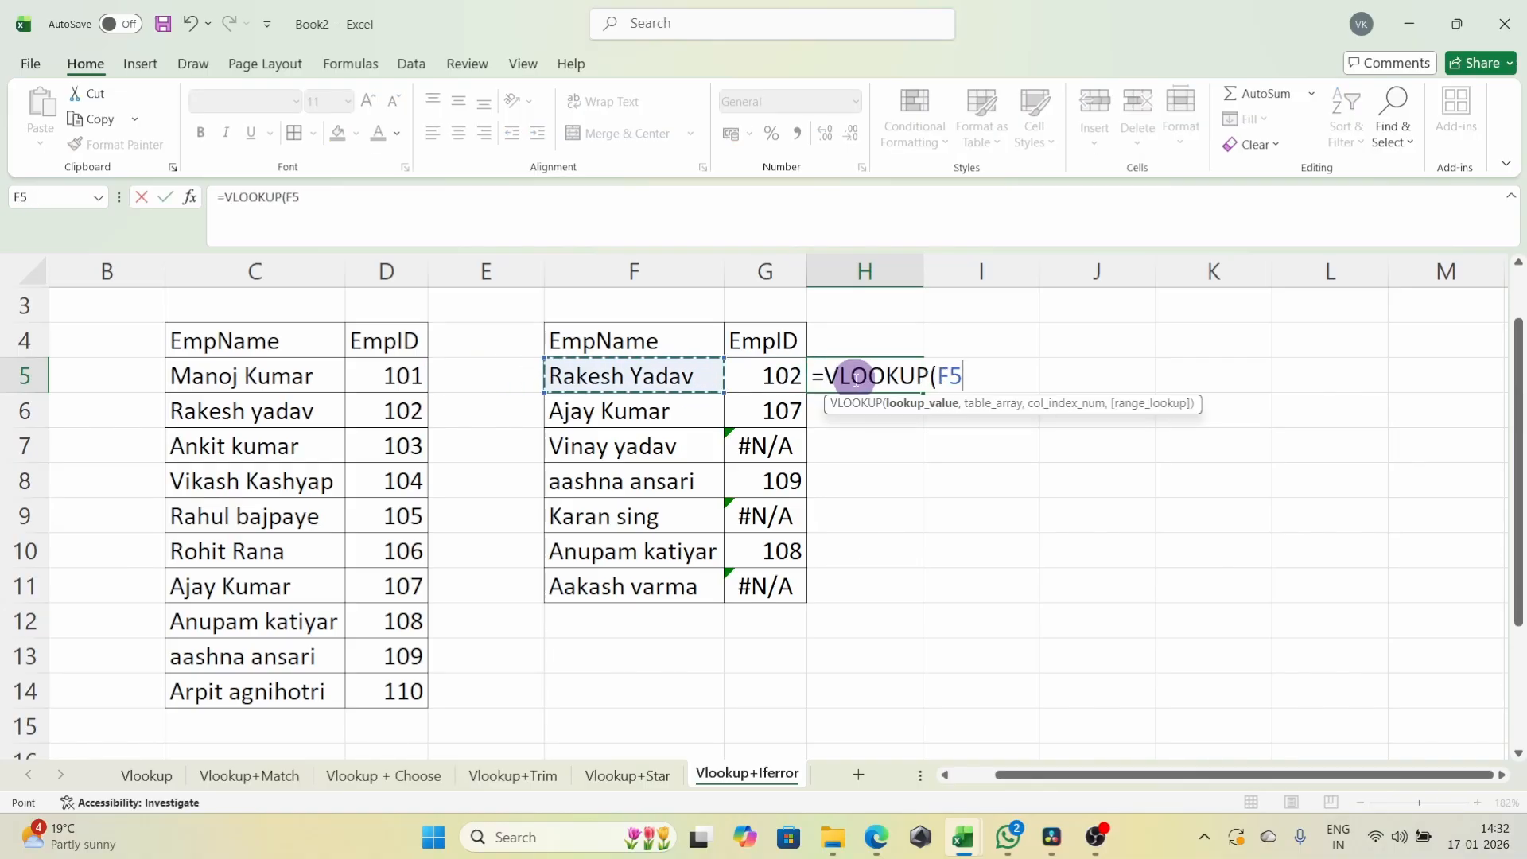
key(F4)
key(F4)
key(F4)
text(,)
- Set the table array of the H5 VLOOKUP to the absolute range $C$4:$D$14
key(Left)
key(Left)
key(Left)
key(Left)
key(Left)
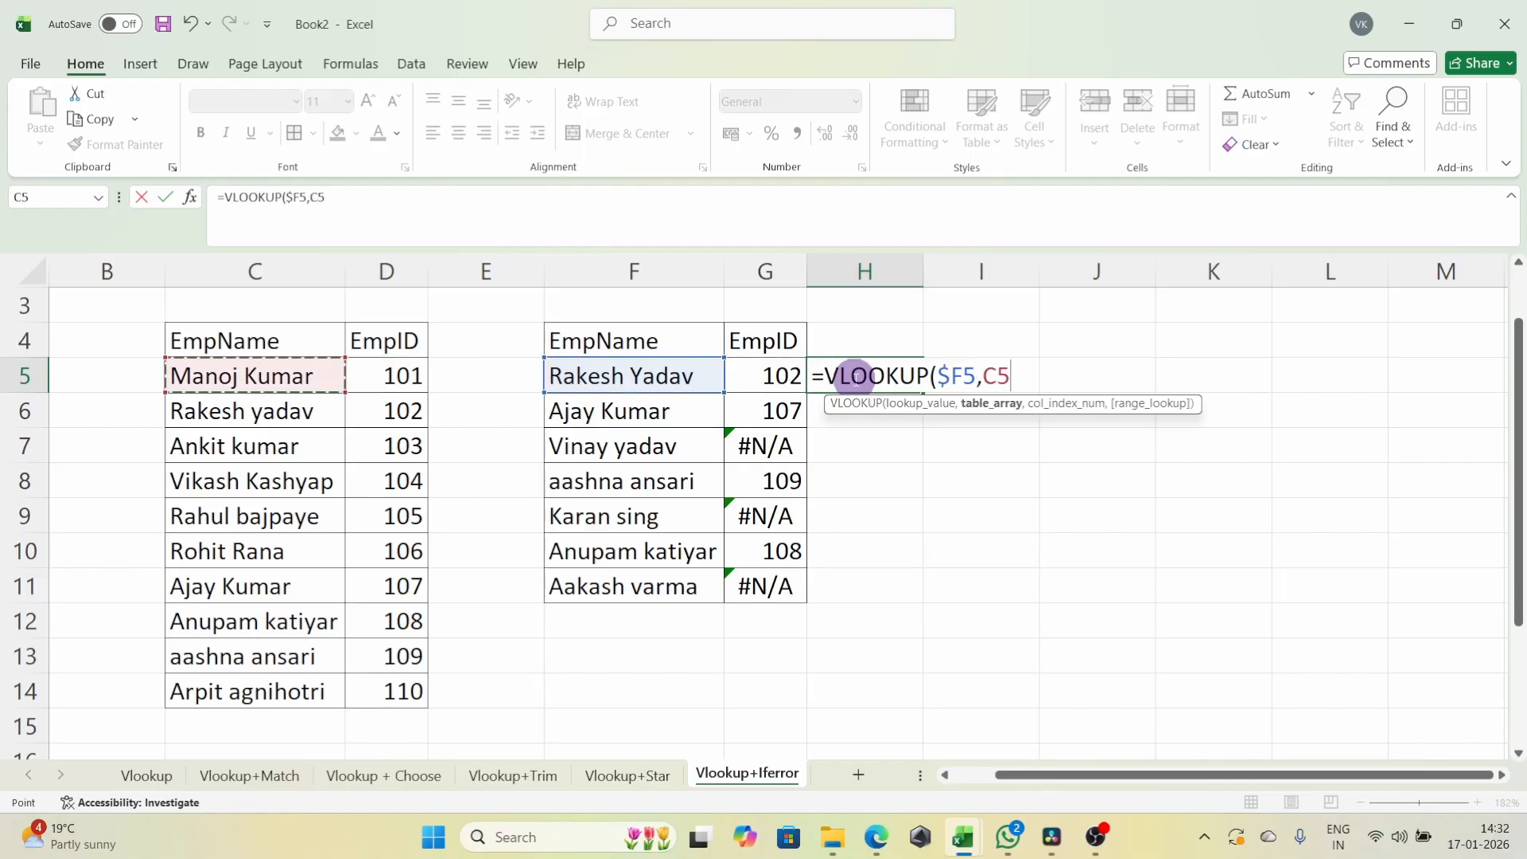
key(Up)
key(shift+Right)
key(ctrl+shift+Down)
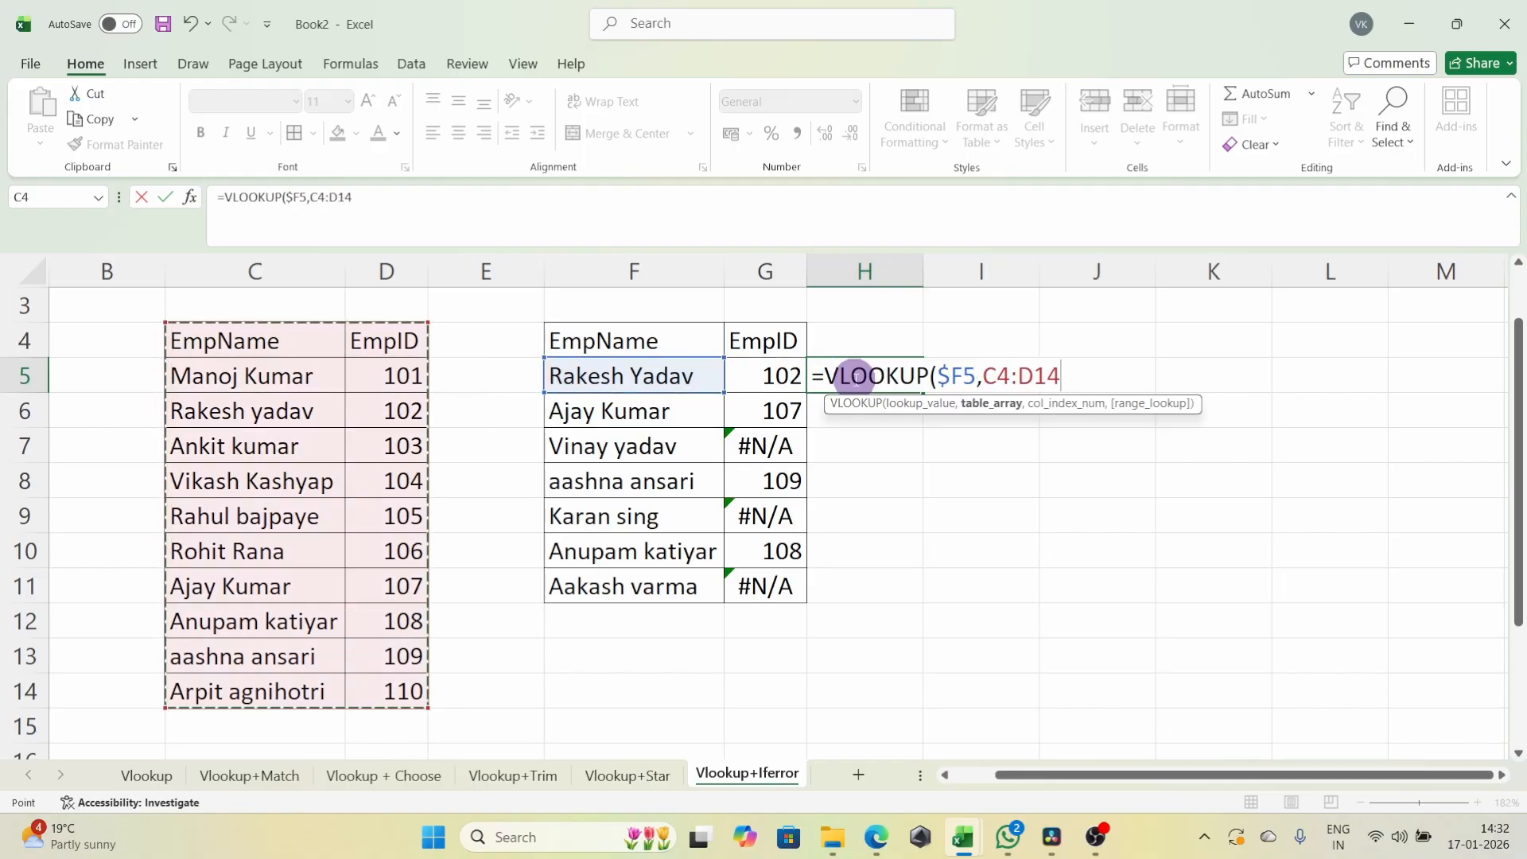
key(F4)
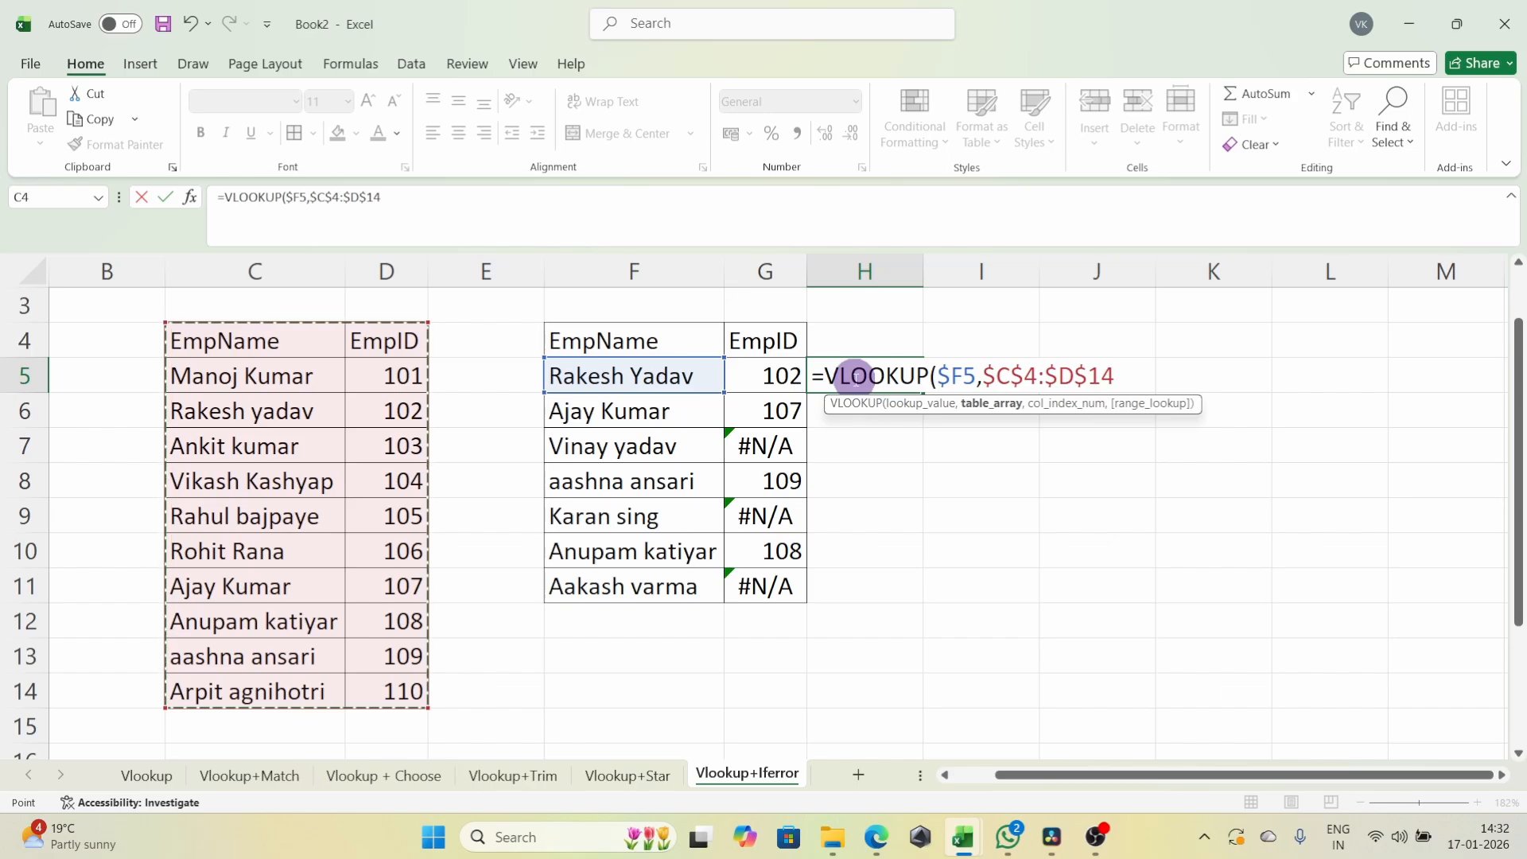
- Complete the VLOOKUP formula in H5 with column index 2 and exact match 0
text(,2,0)
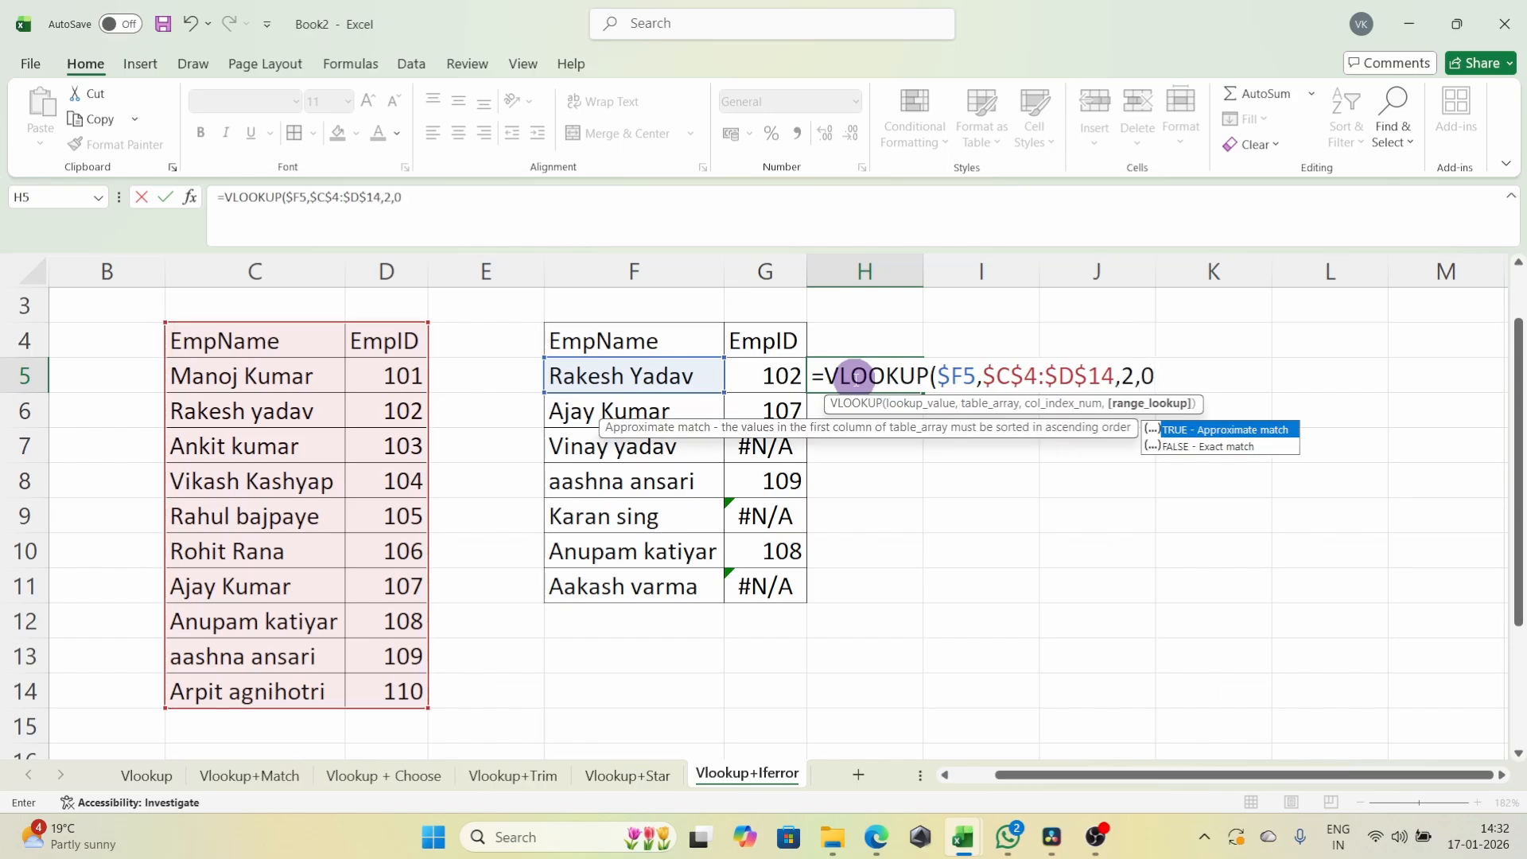
text())
key(Return)
- Wrap the VLOOKUP formula in H5 in an IFERROR function
click(854, 379)
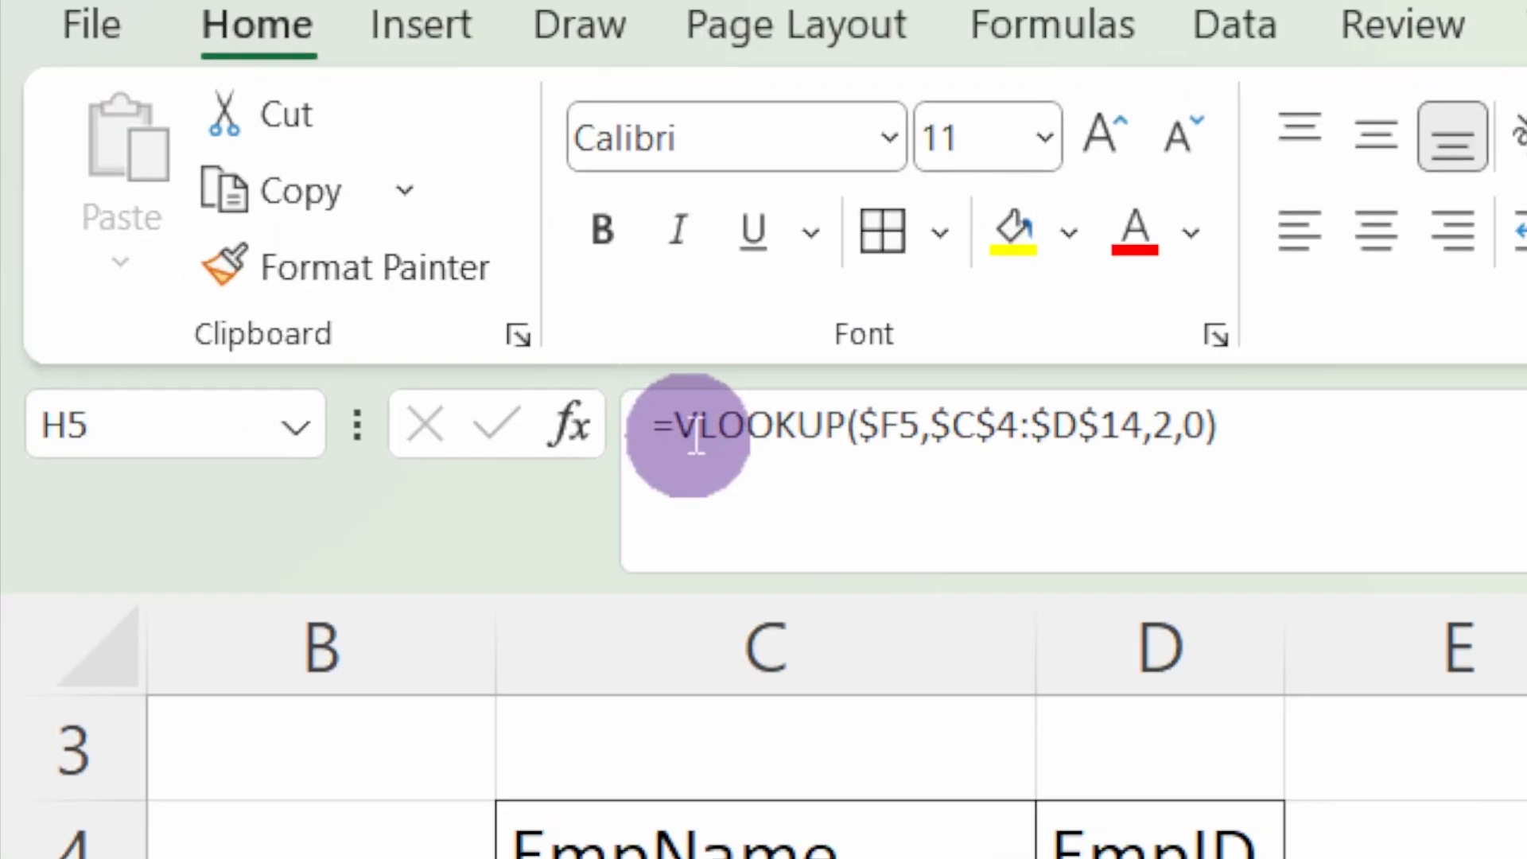
click(684, 438)
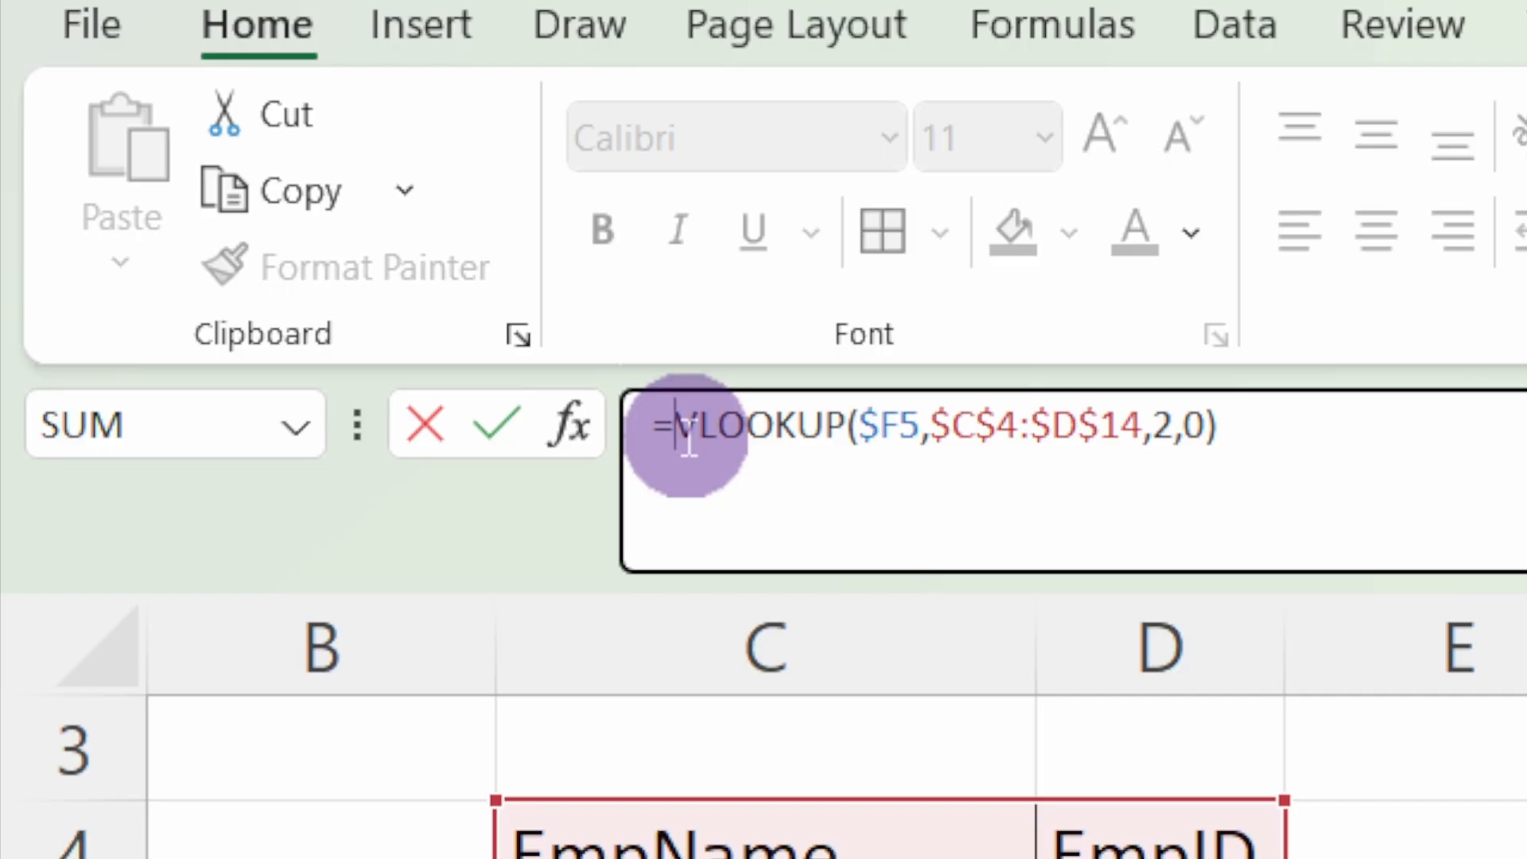
text(IF)
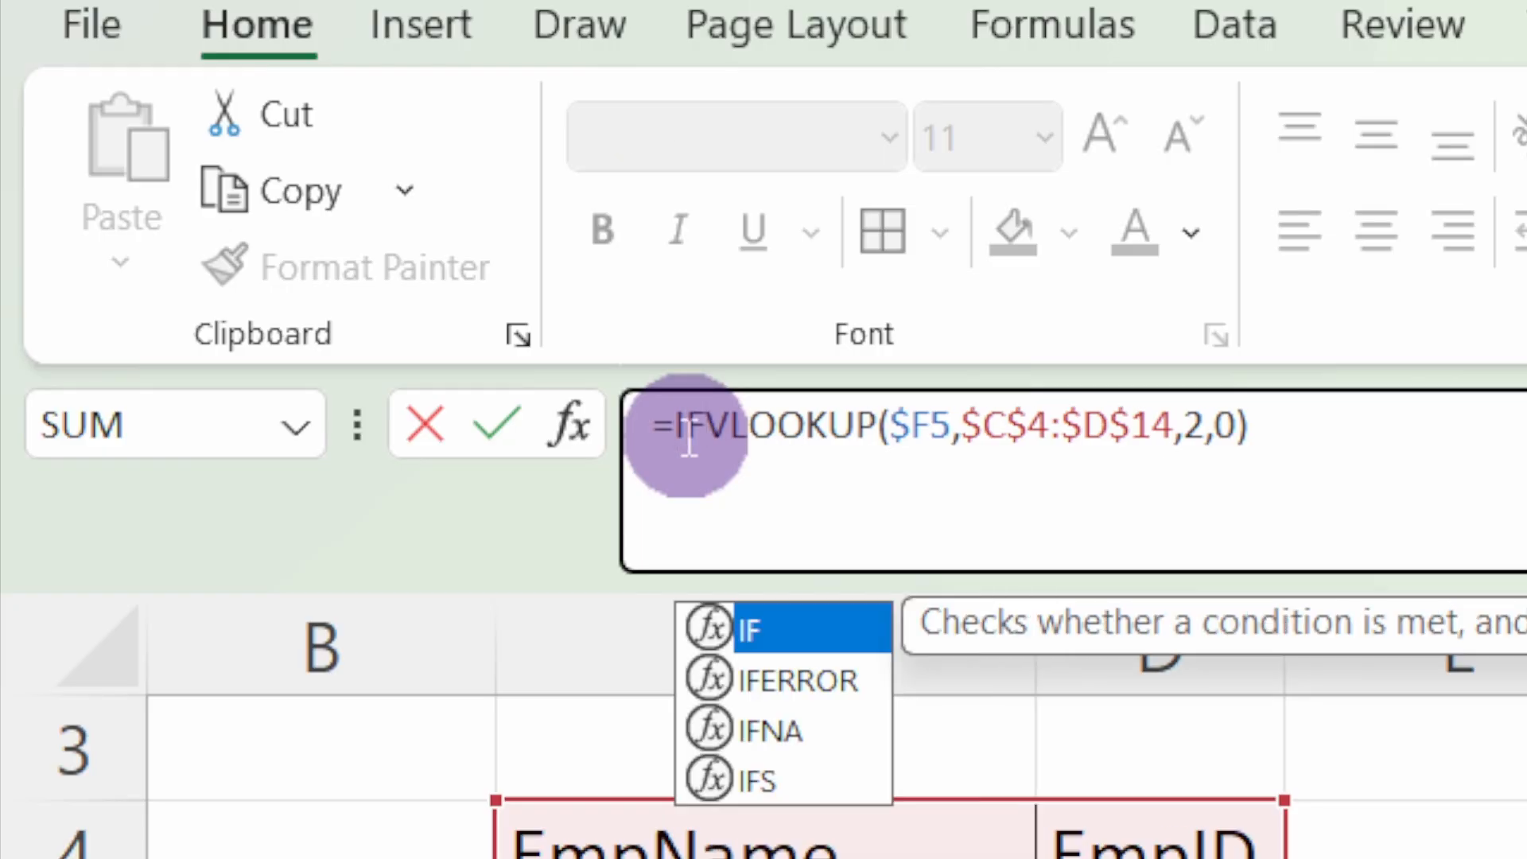
text(err)
key(Tab)
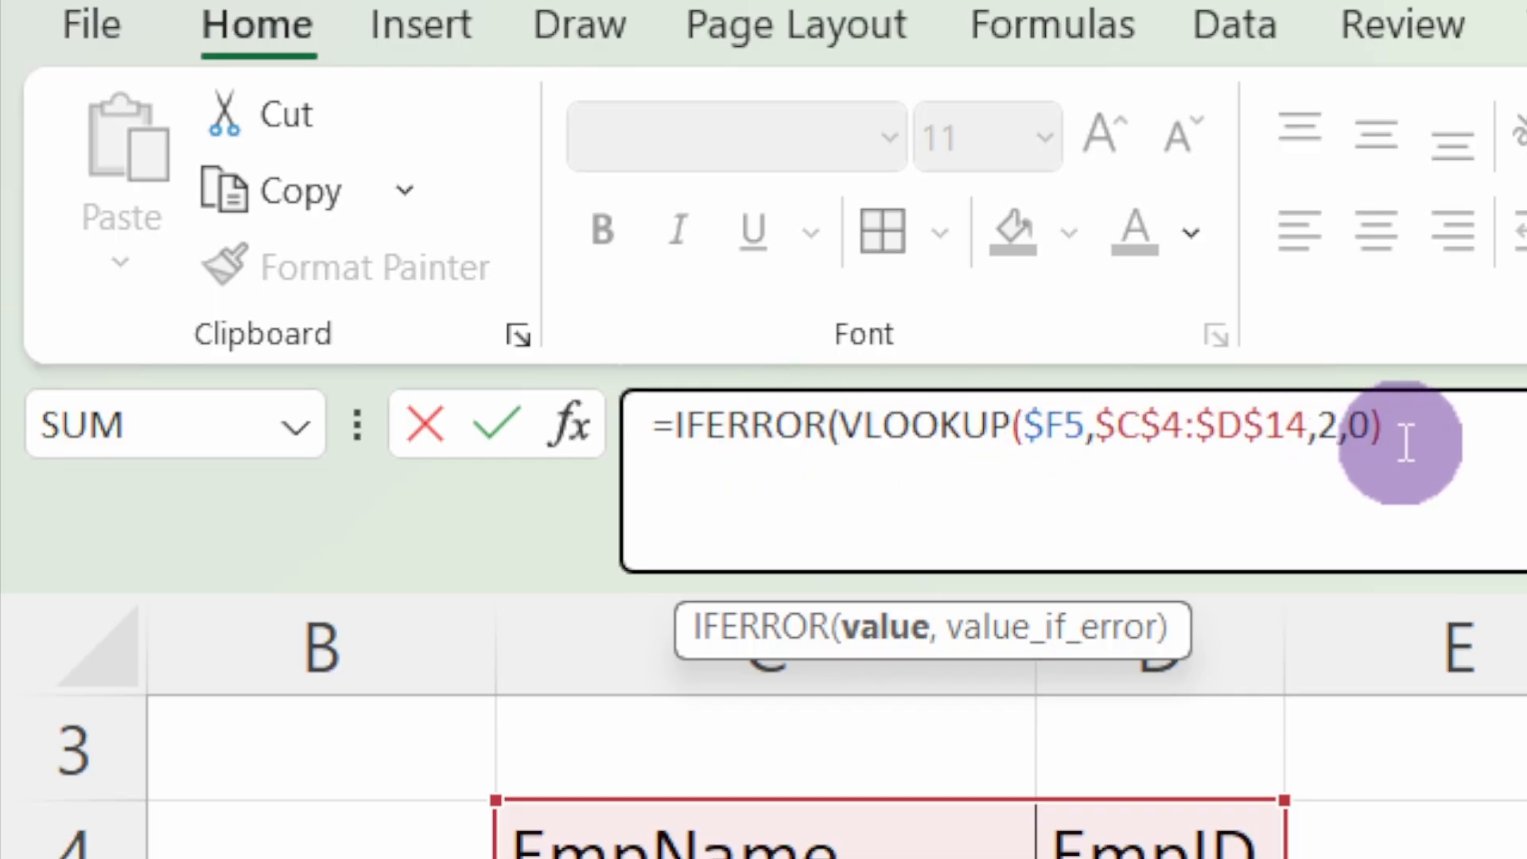
- Set the IFERROR fallback in H5 to "Not Found", close the formula and fill it down to H11
text(,)
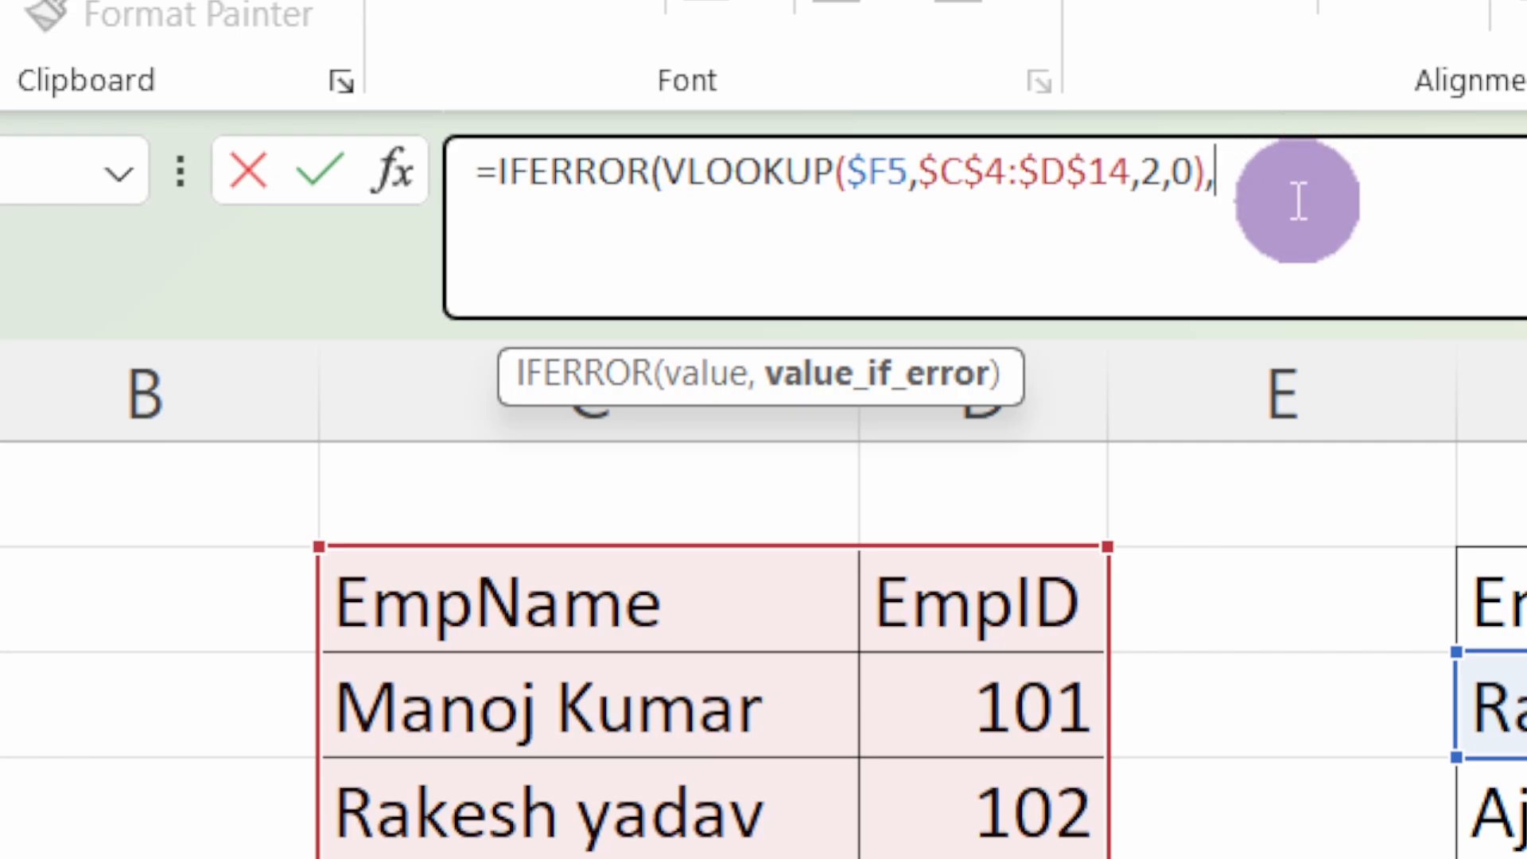
text("No)
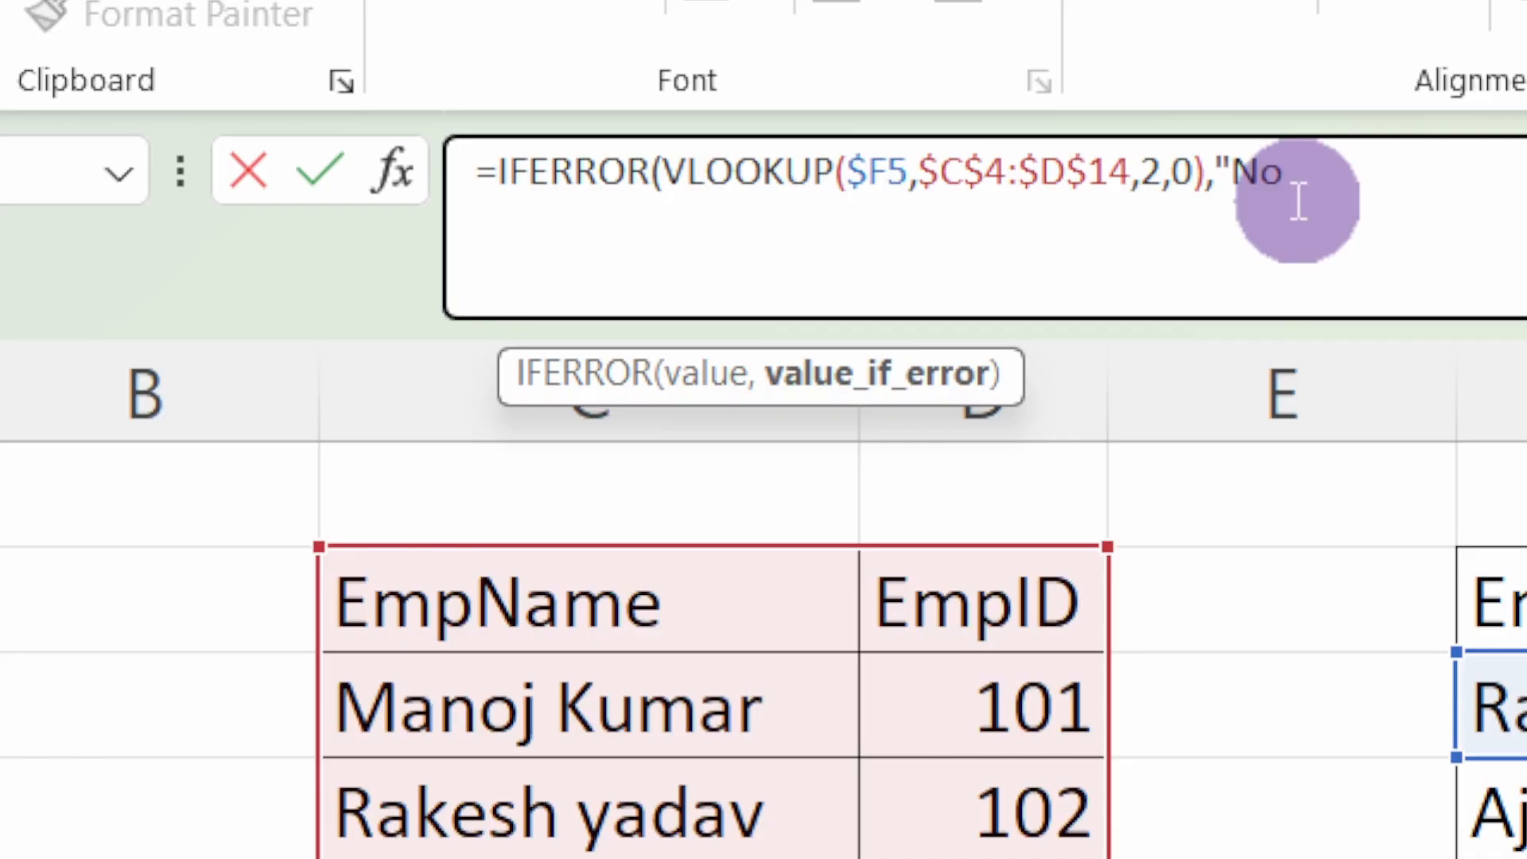
text(t Foun)
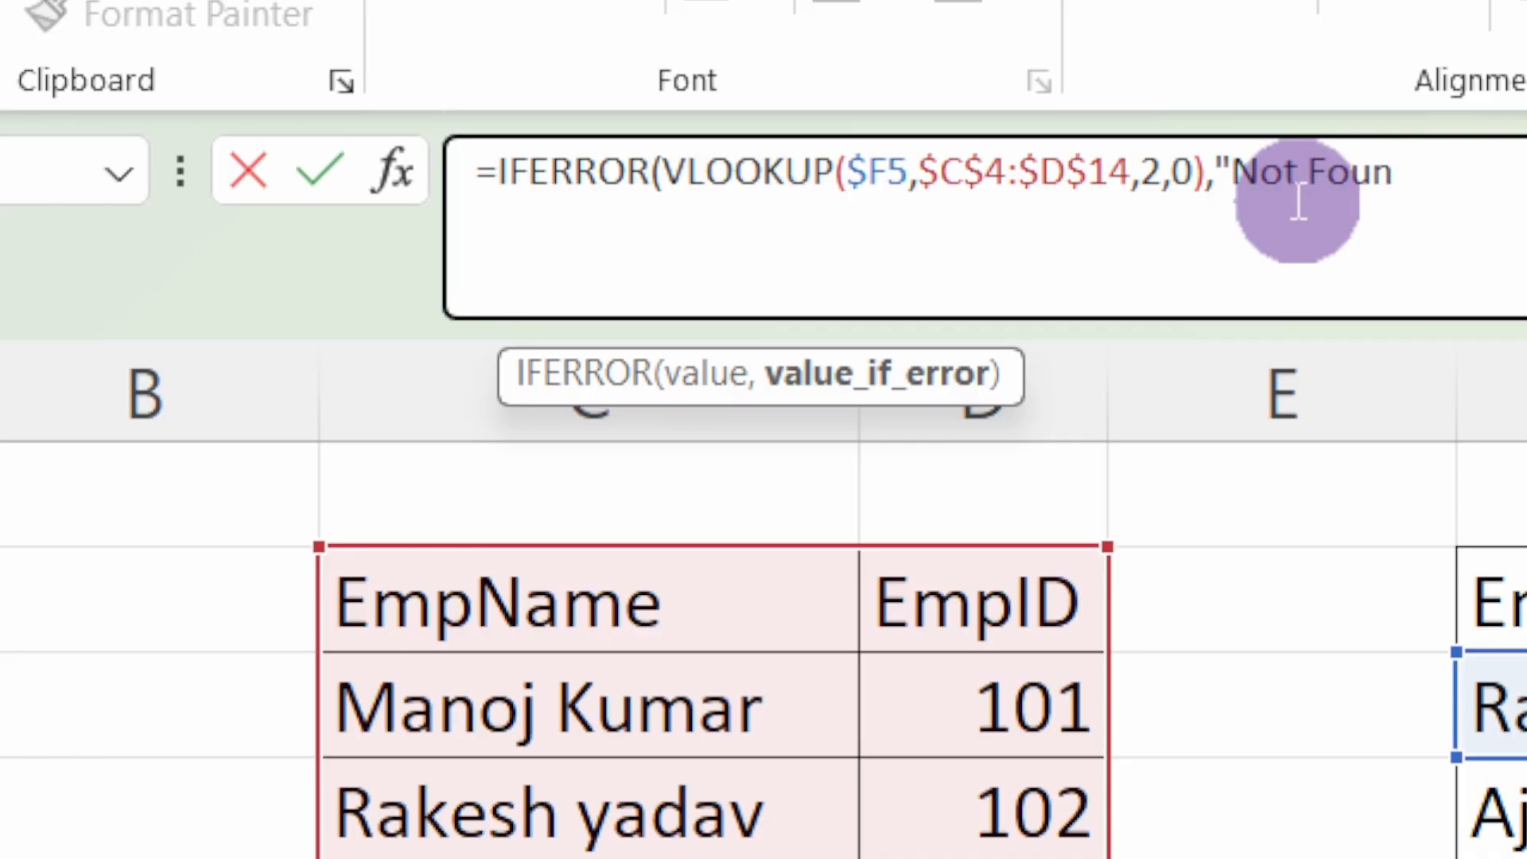
text(d"))
key(Return)
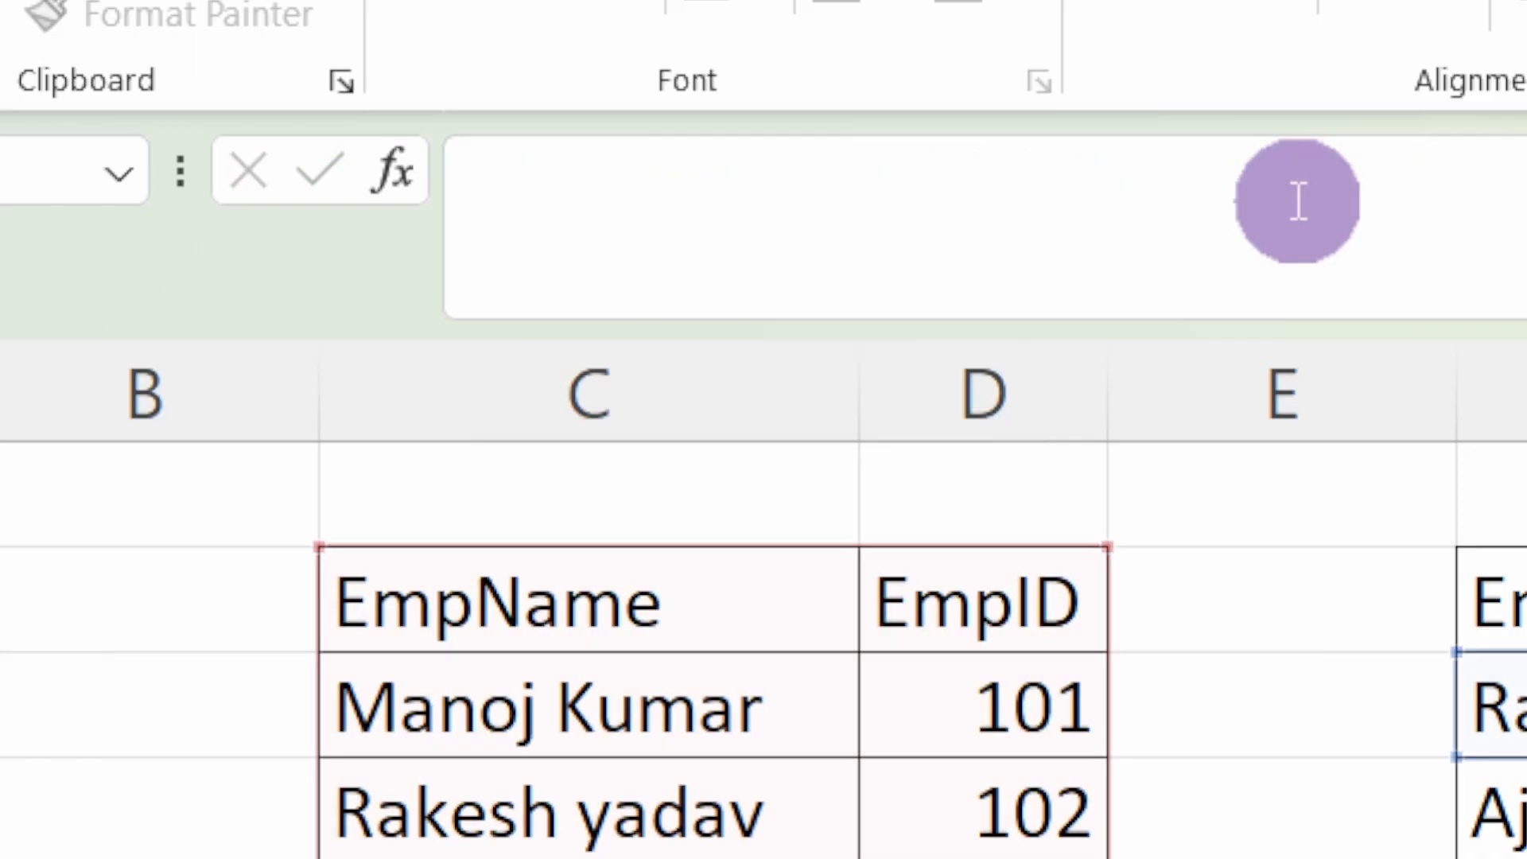
key(Up)
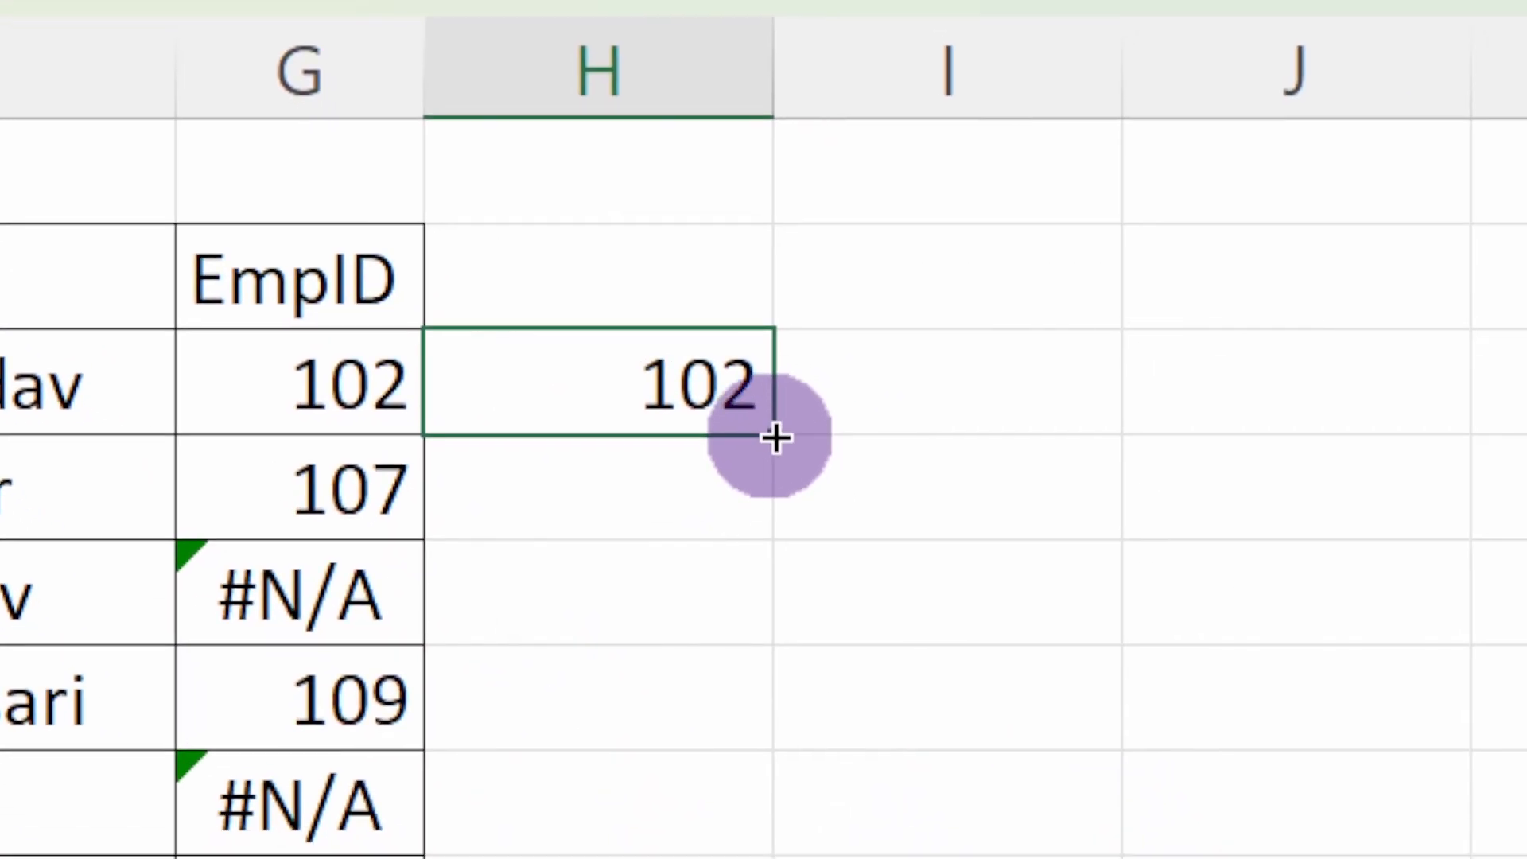
double_click(775, 437)
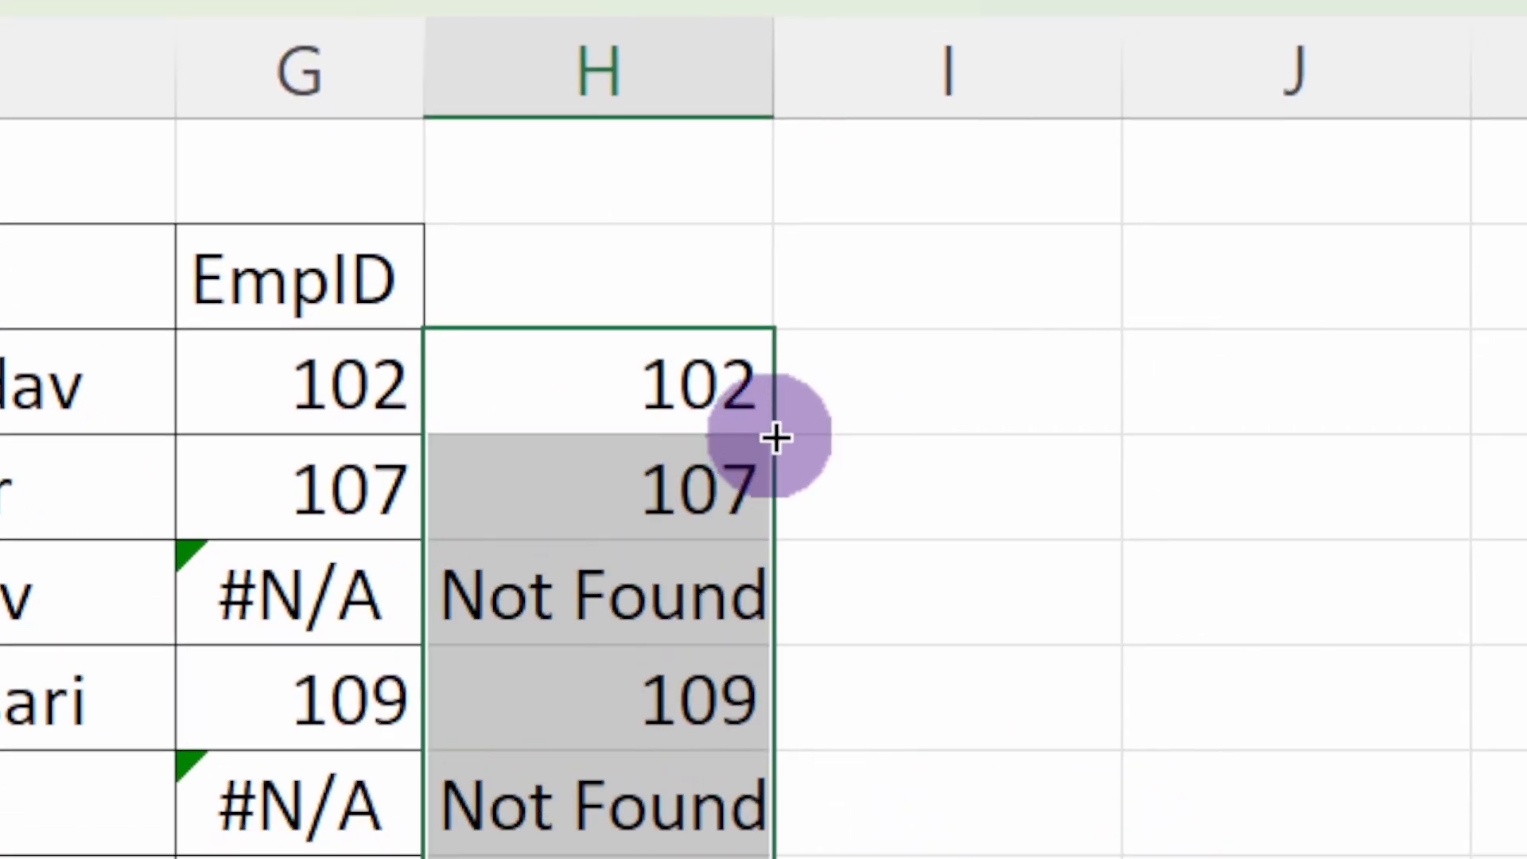
- Compare the plain VLOOKUP results in G7, G9 and G11 with the IFERROR results beside them, and select H5:H11
click(285, 611)
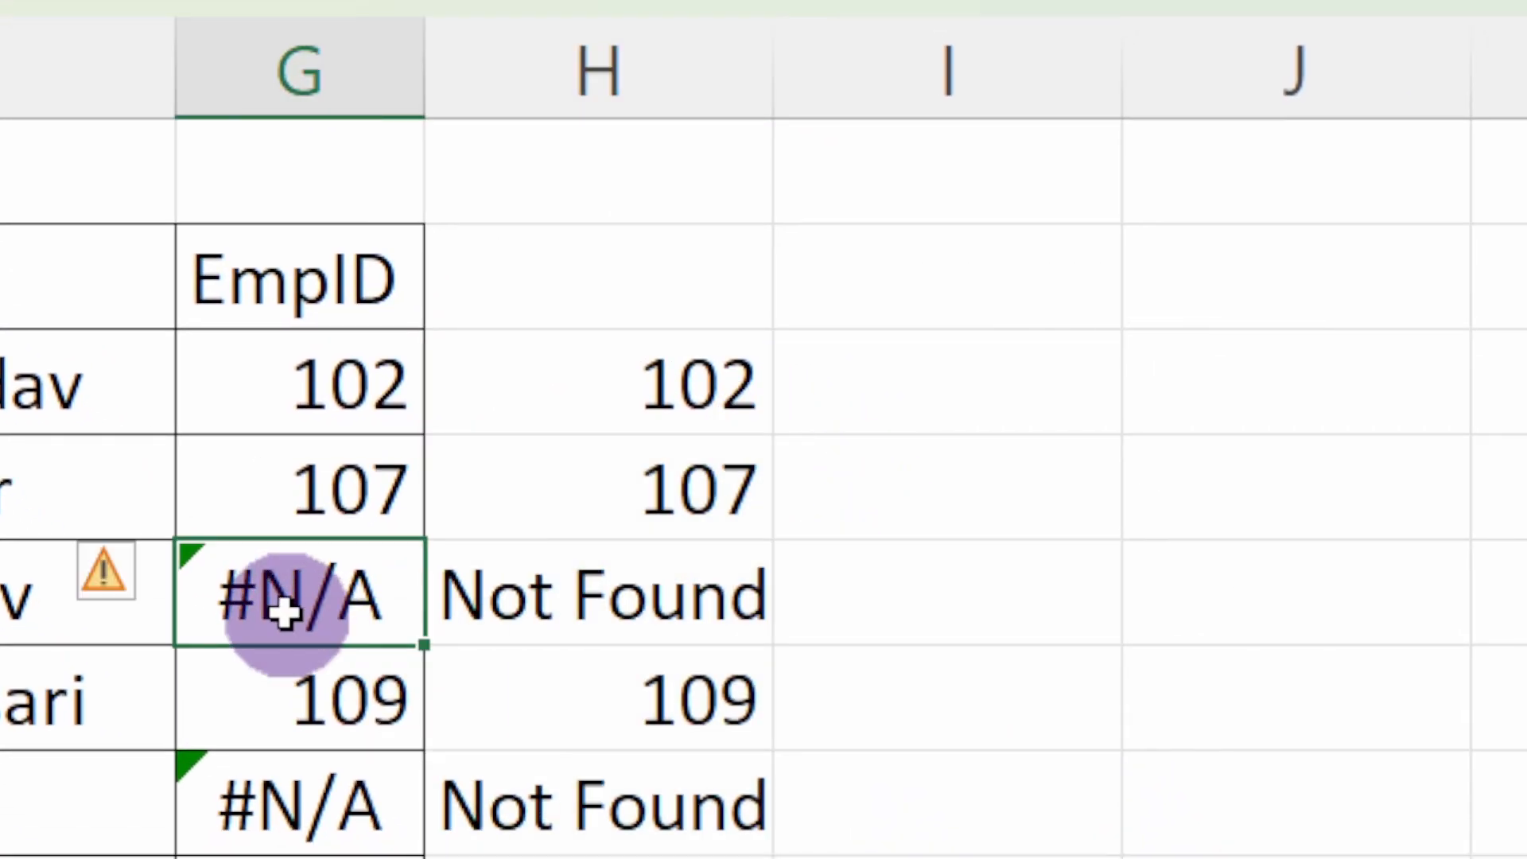
click(529, 607)
click(280, 823)
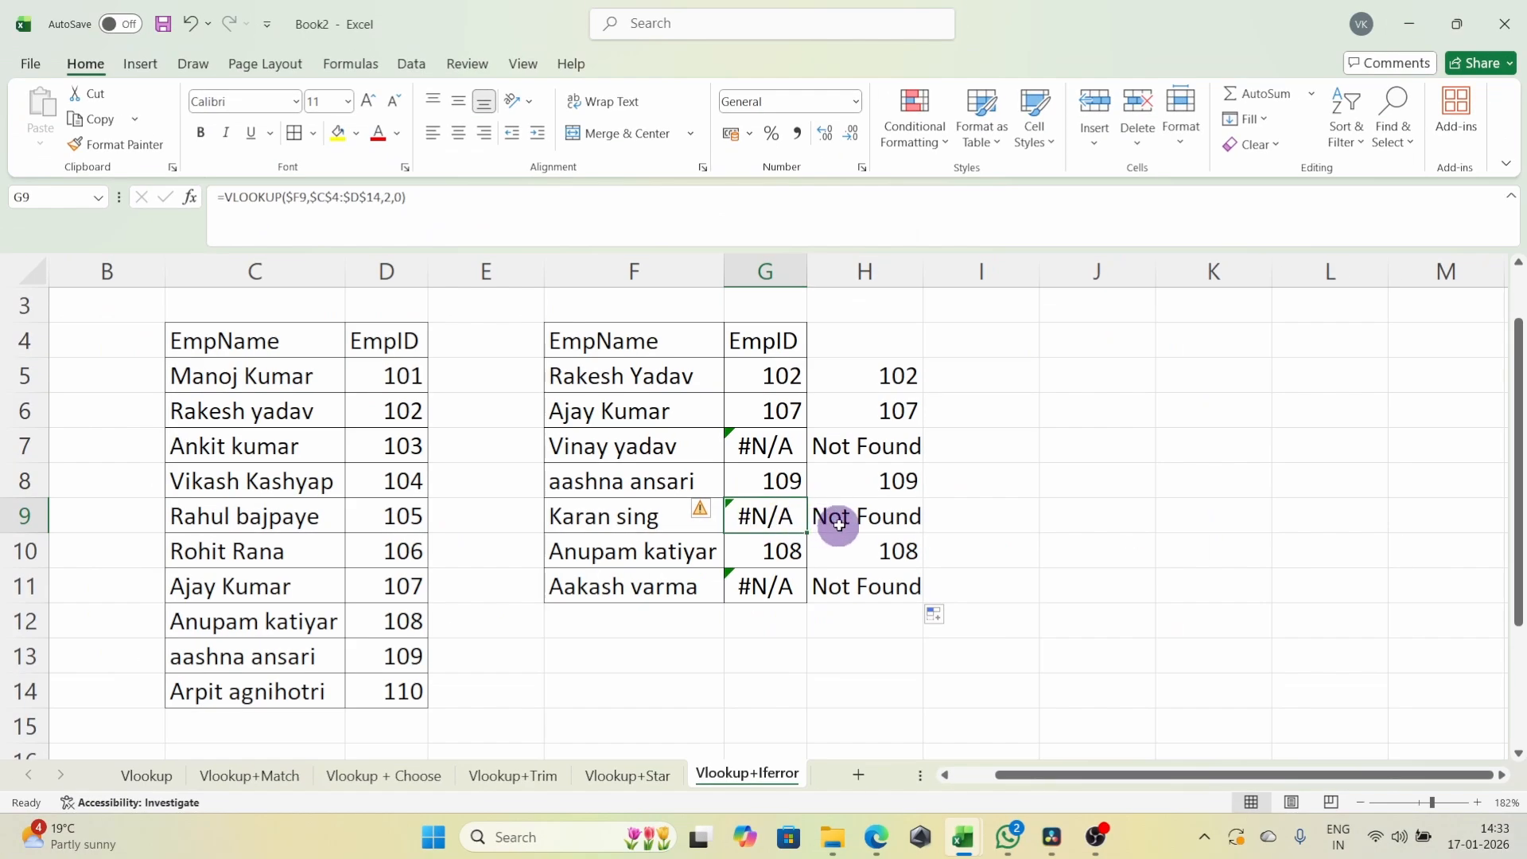
click(1011, 418)
click(784, 586)
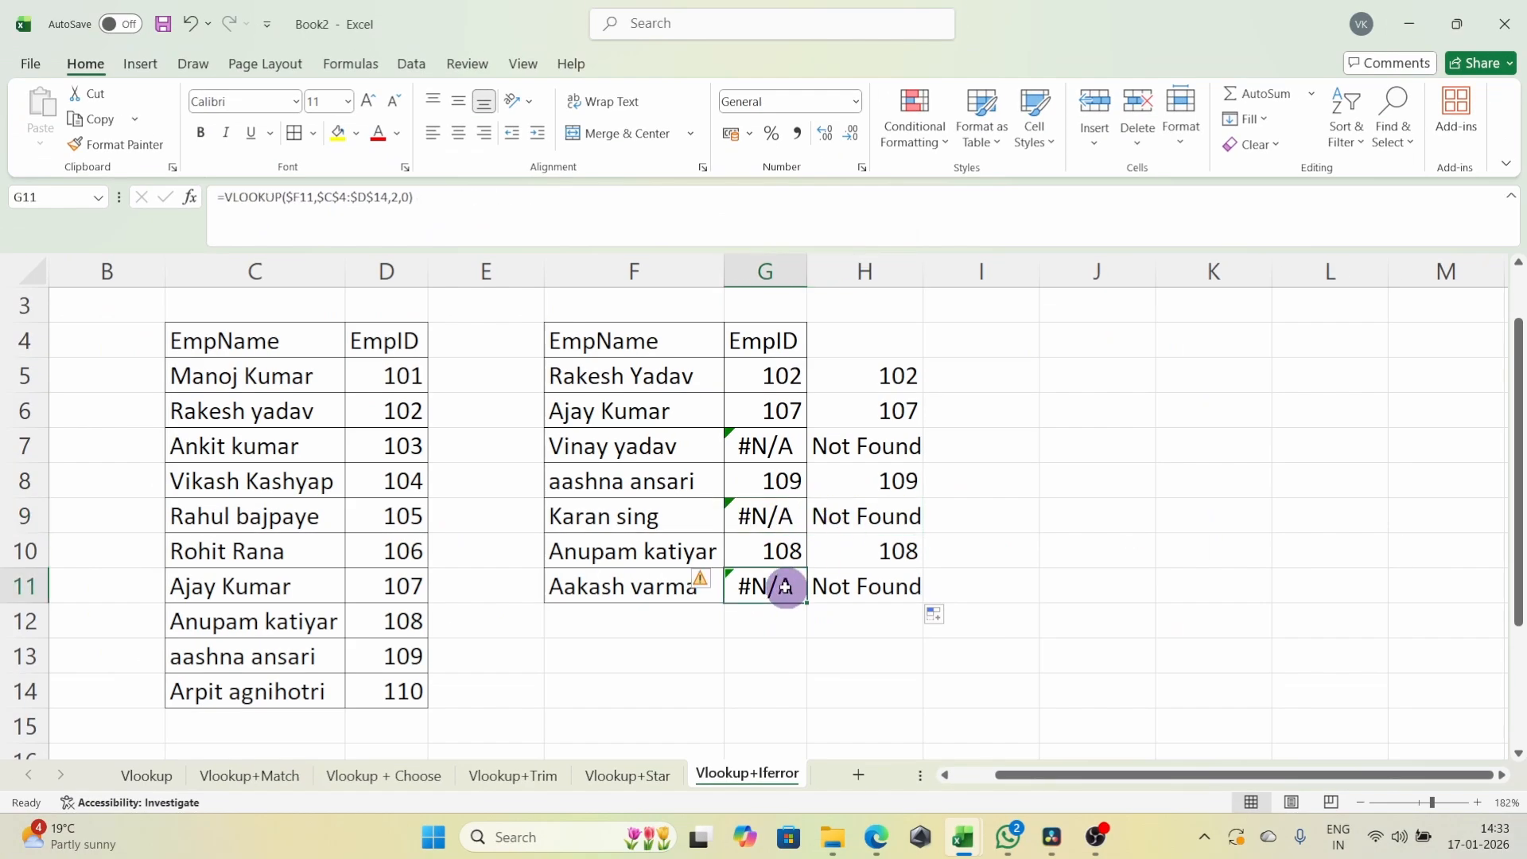
click(859, 591)
drag(853, 369, 858, 580)
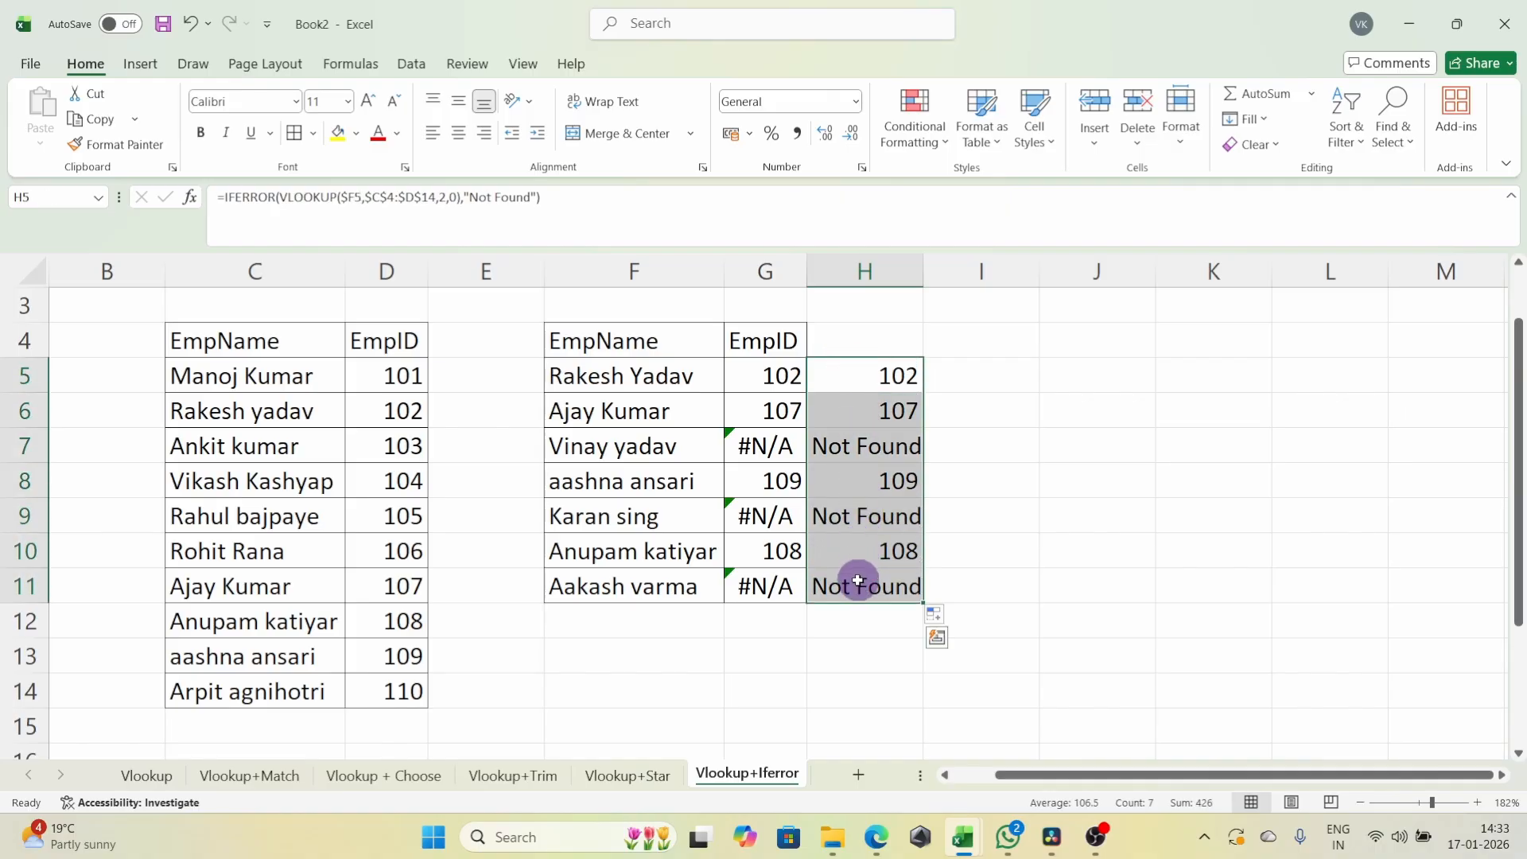